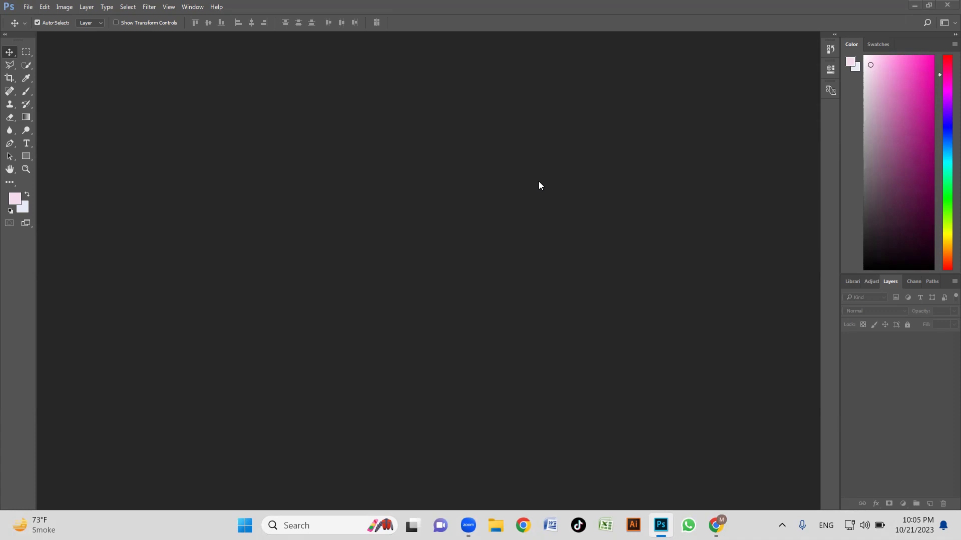
Switch to Chrome and open the Fashion & Beauty category on unsplash.com.
key("XF86MonBrightnessUp")
left_click(716, 525)
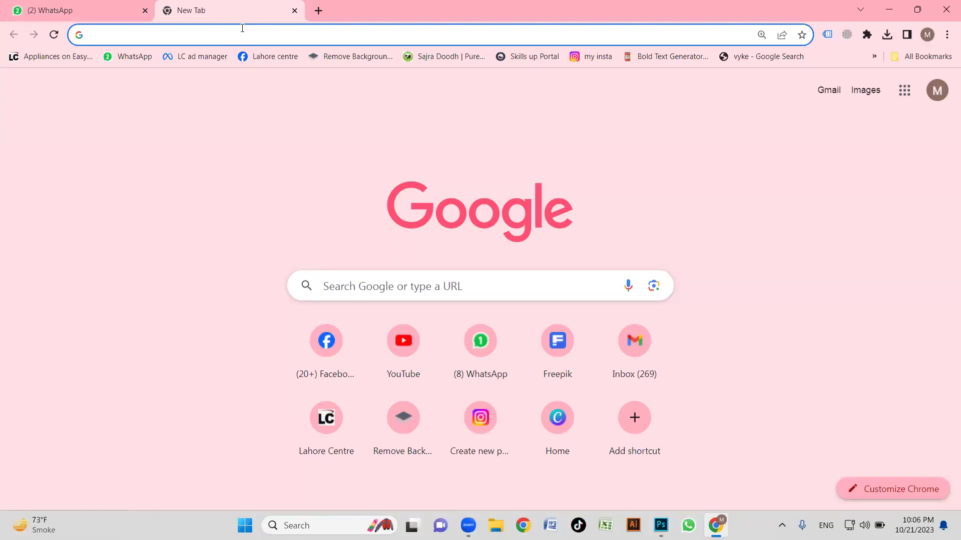
type("unsp")
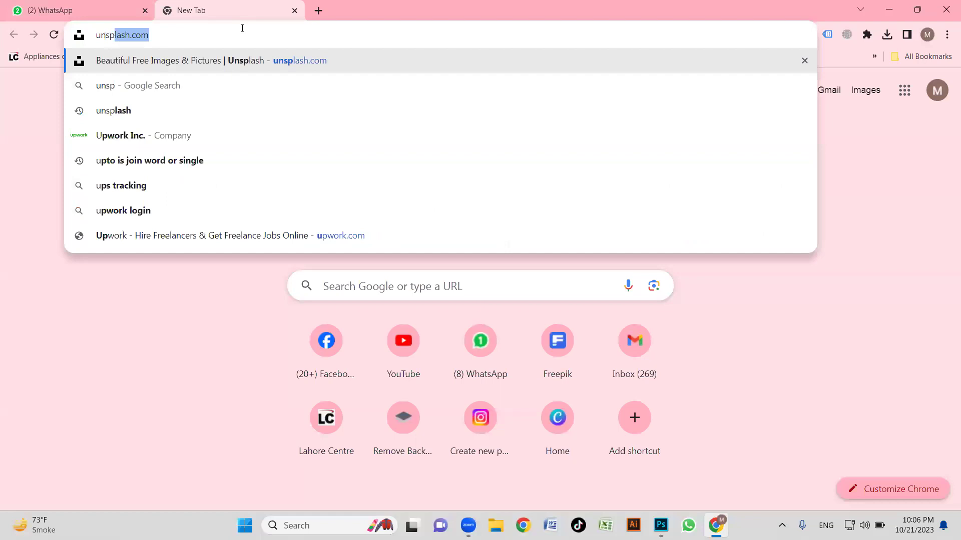
key("Return")
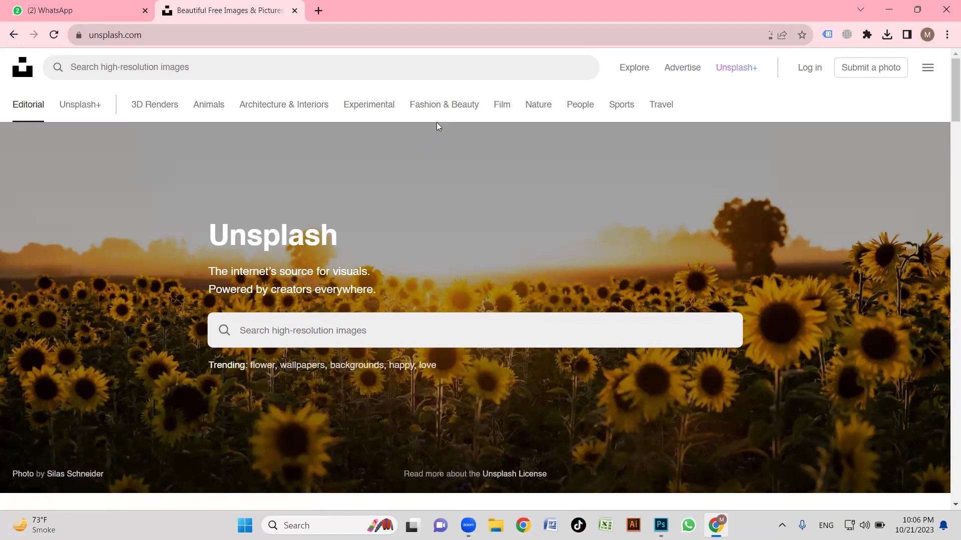
left_click(443, 106)
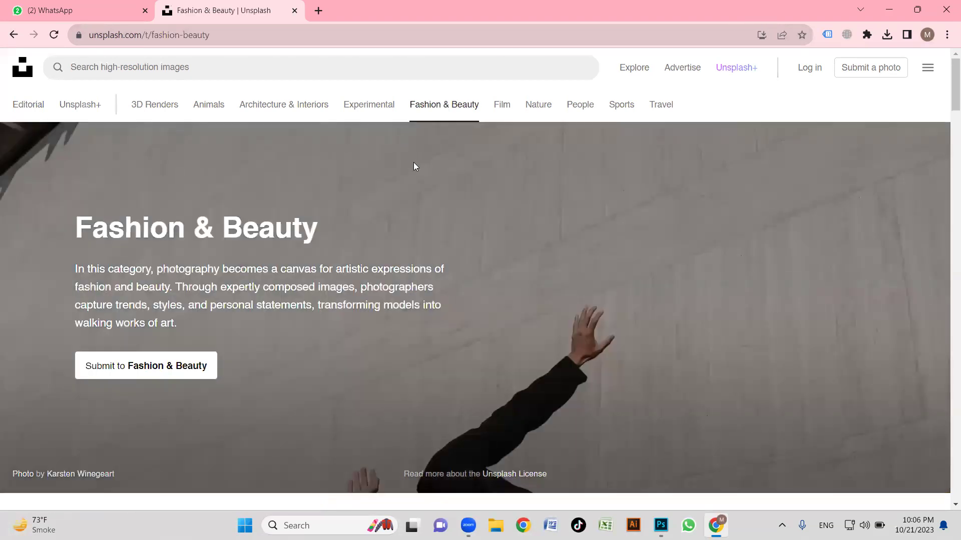
Browse the Fashion & Beauty gallery for photos of people suitable for a design.
scroll(425, 169, "down", 4)
scroll(425, 173, "down", 8)
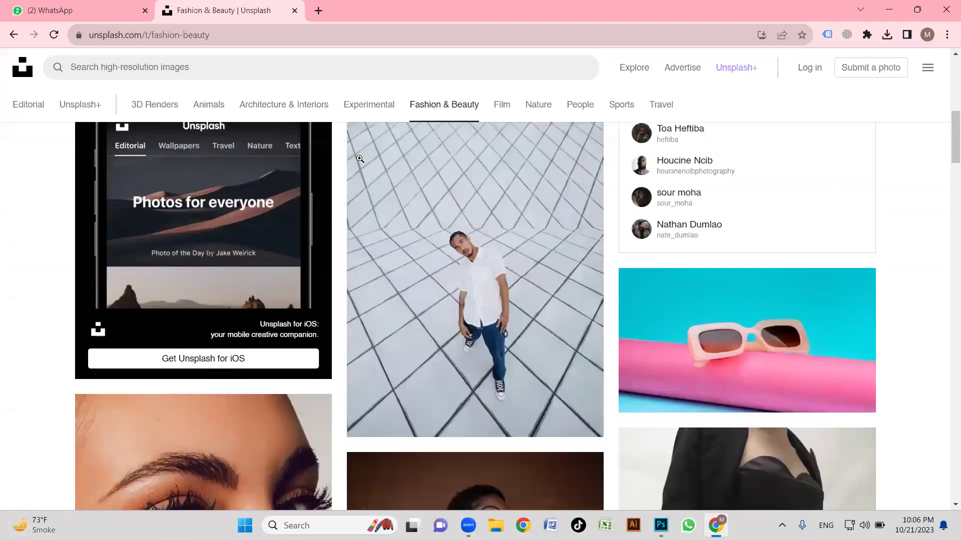
scroll(512, 205, "down", 12)
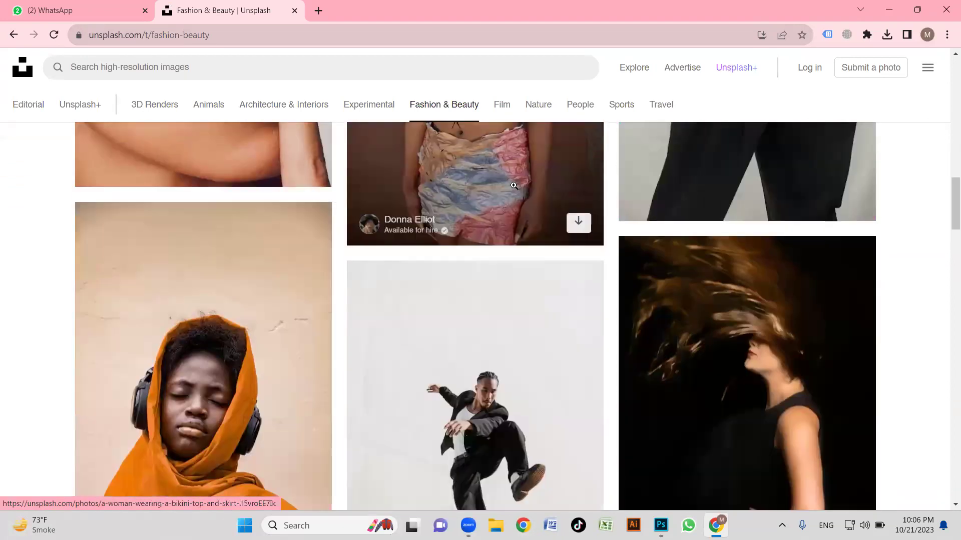
scroll(389, 211, "down", 12)
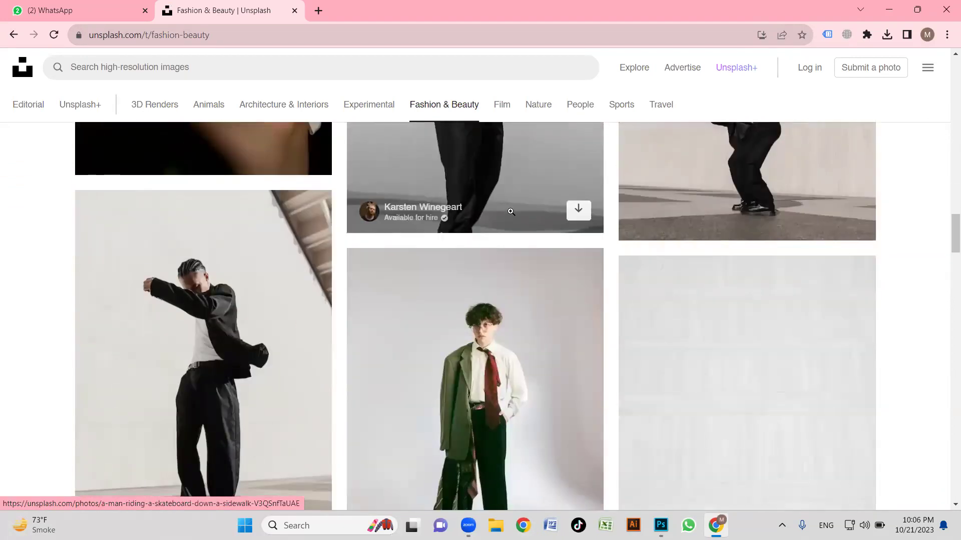
scroll(620, 226, "down", 15)
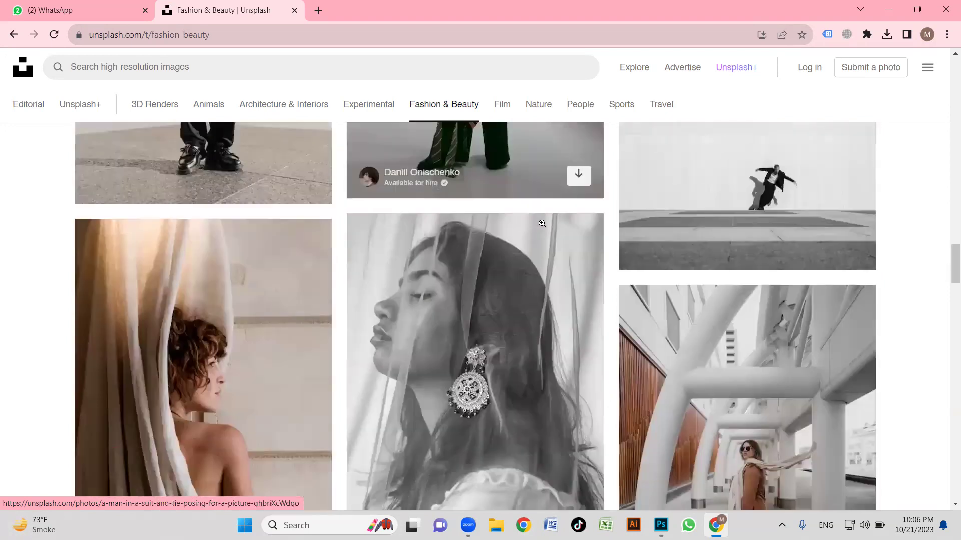
scroll(381, 228, "down", 11)
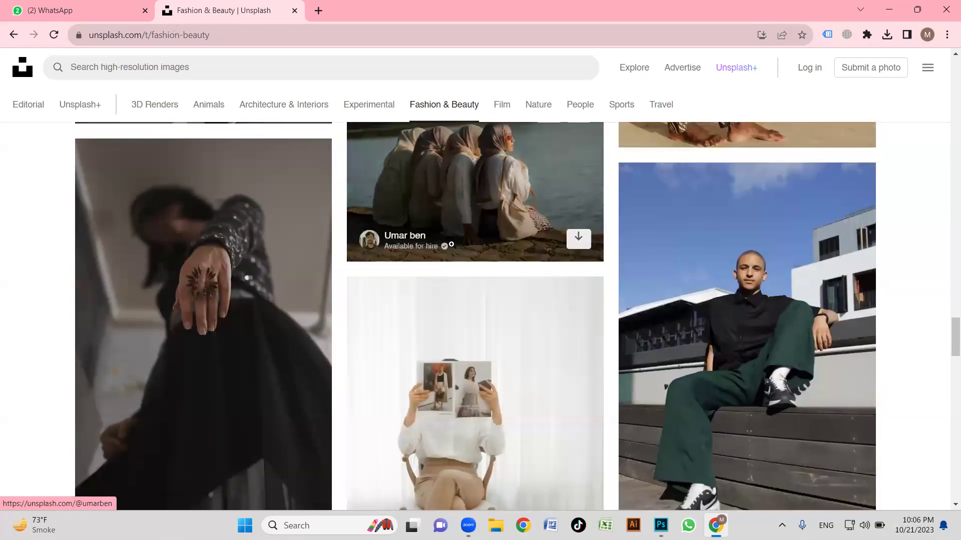
scroll(380, 239, "down", 14)
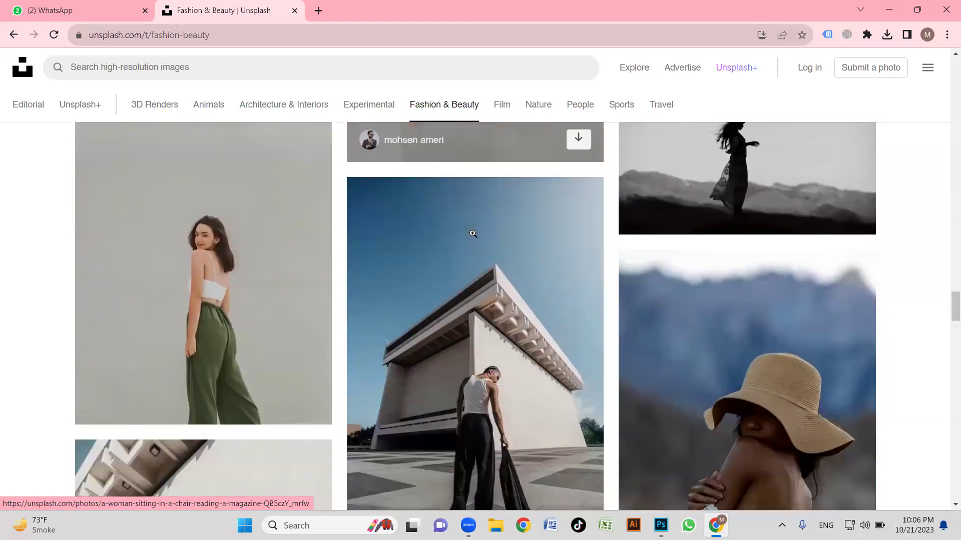
scroll(459, 238, "down", 8)
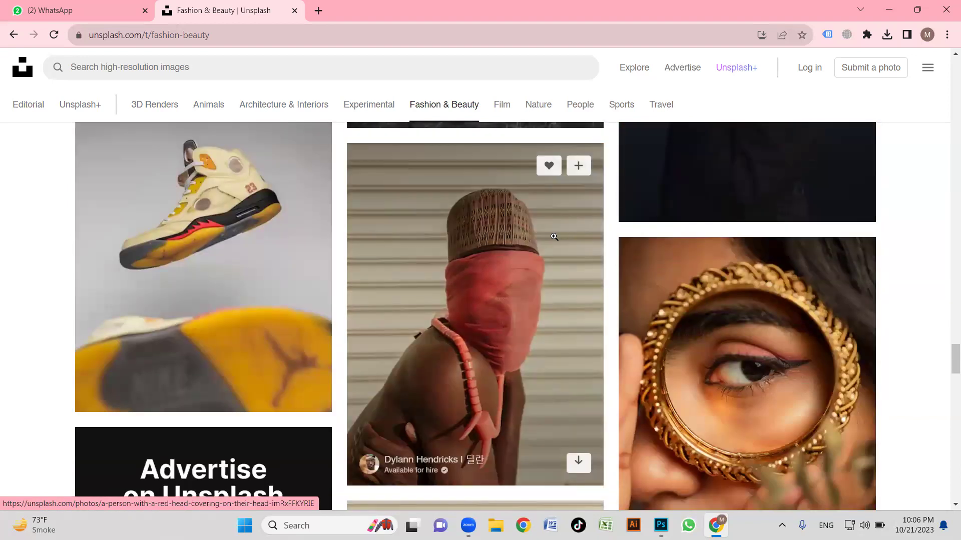
scroll(460, 220, "down", 6)
scroll(460, 220, "down", 9)
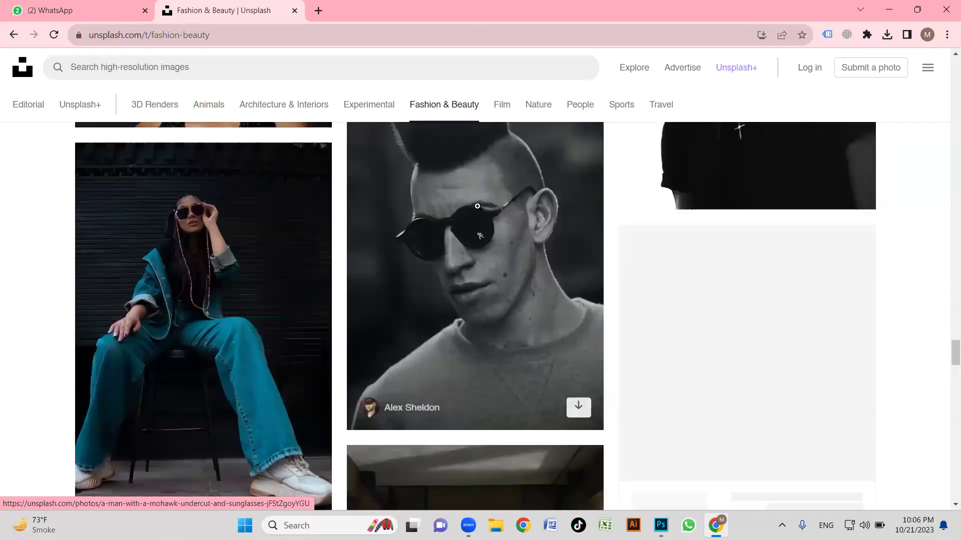
scroll(478, 206, "down", 10)
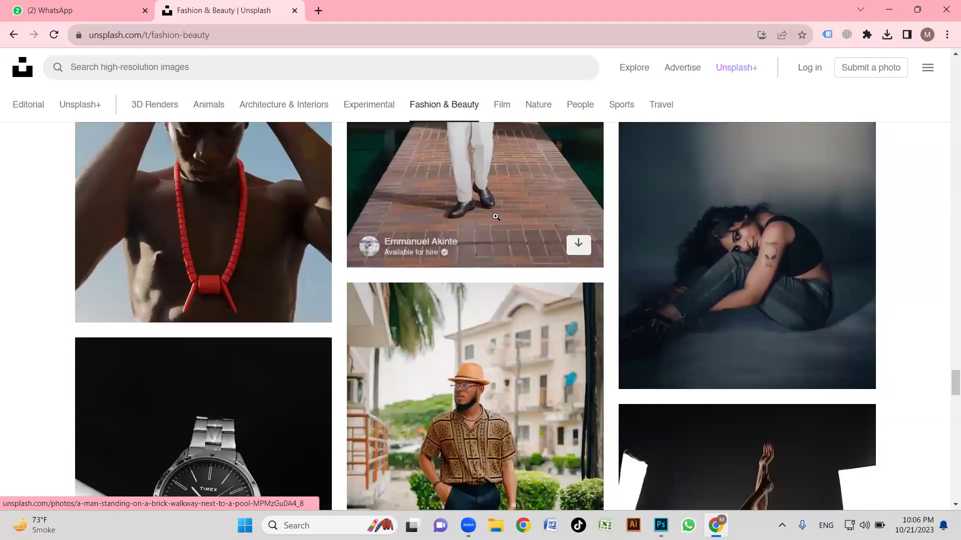
scroll(496, 216, "down", 7)
scroll(562, 217, "up", 2)
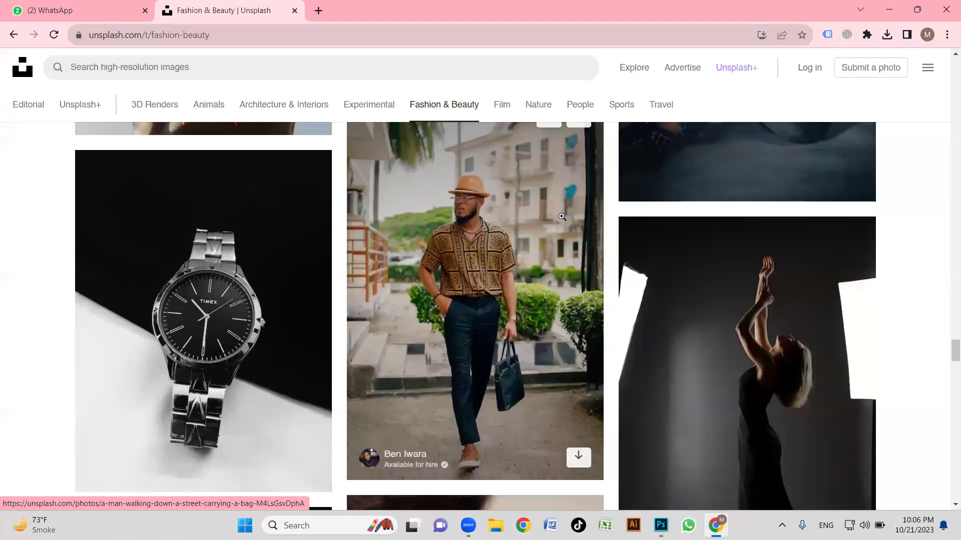
scroll(562, 217, "down", 9)
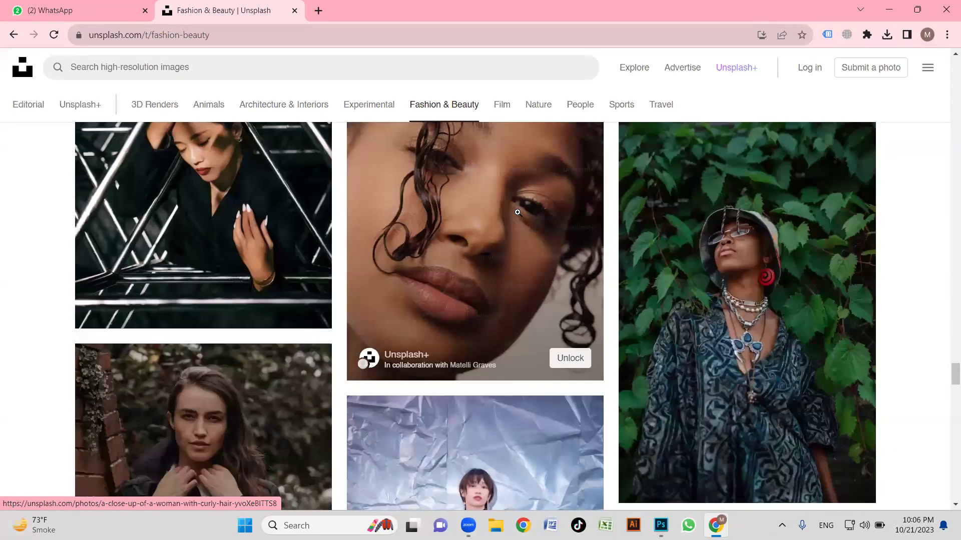
scroll(512, 213, "up", 9)
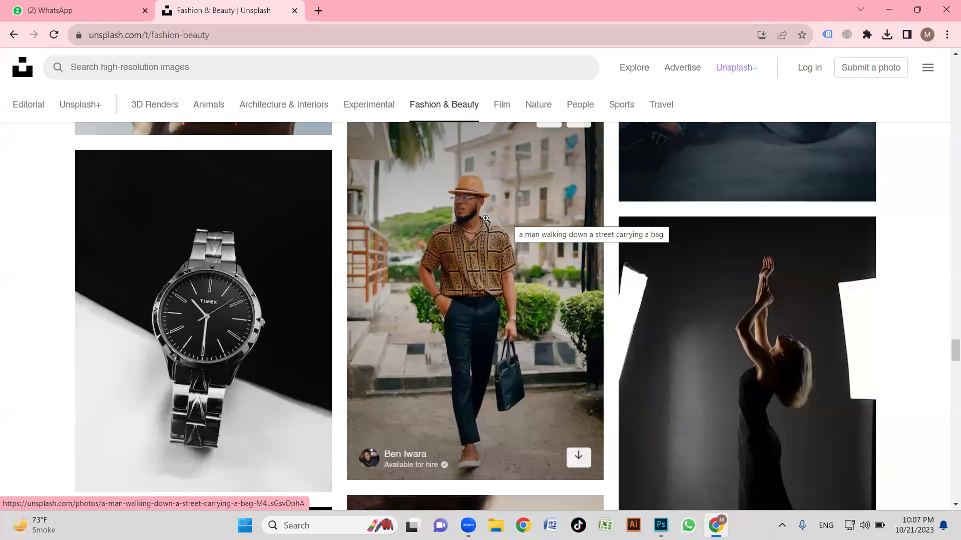
scroll(485, 219, "down", 1)
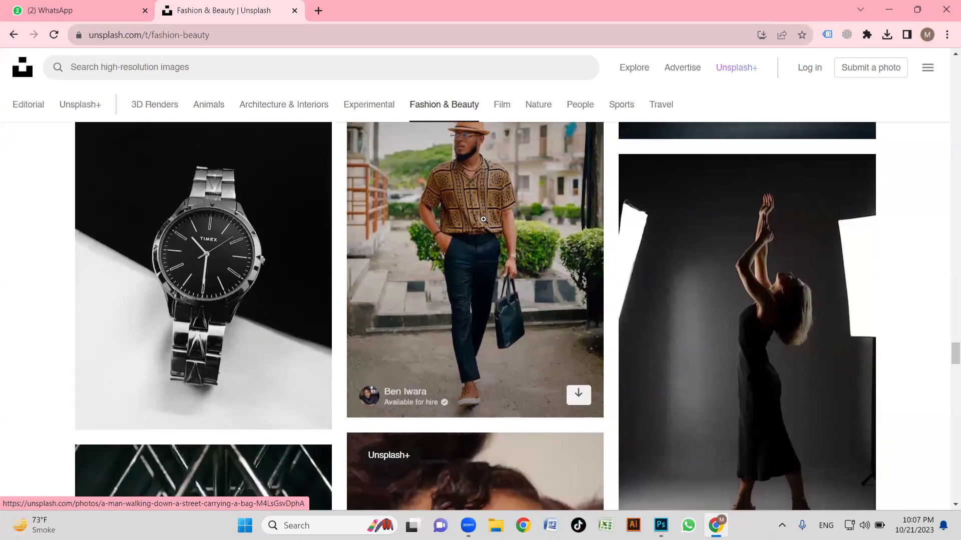
scroll(483, 220, "down", 3)
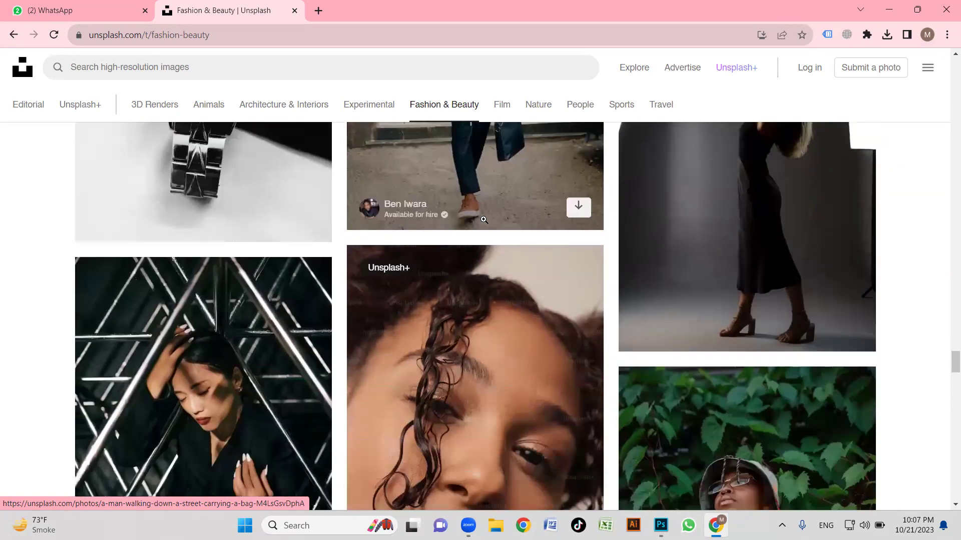
scroll(483, 221, "down", 1)
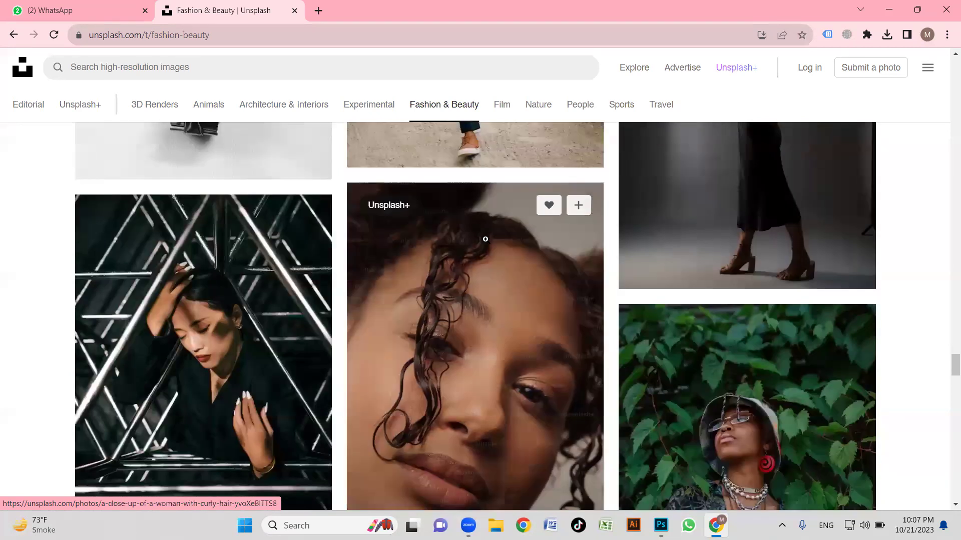
scroll(485, 239, "up", 4)
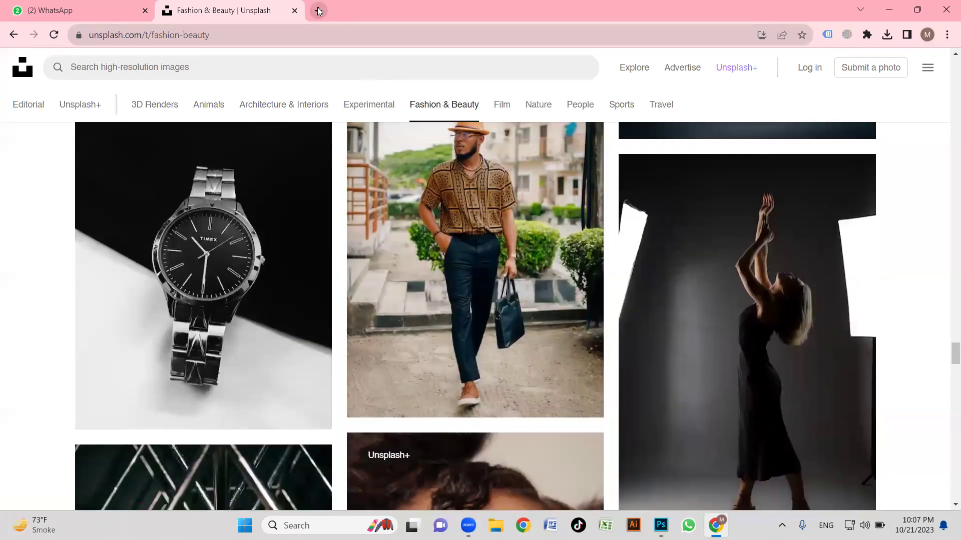
Open the bookmarked remove.bg site in a new tab and return to the Unsplash gallery.
left_click(318, 10)
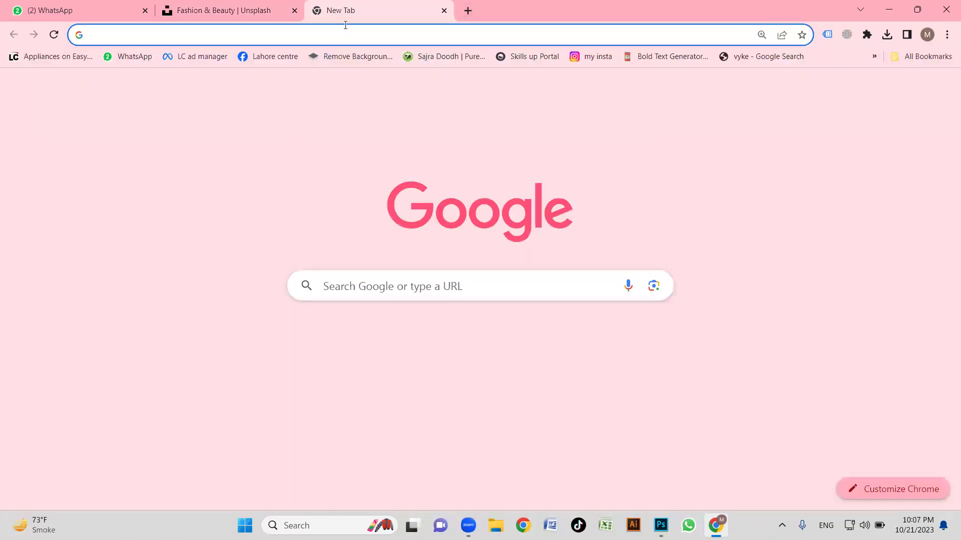
left_click(371, 59)
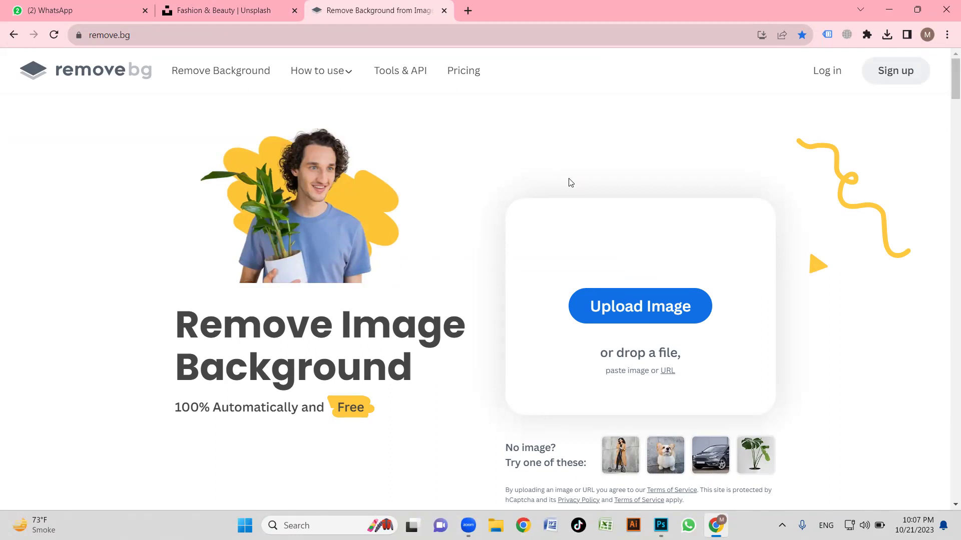
left_click(283, 8)
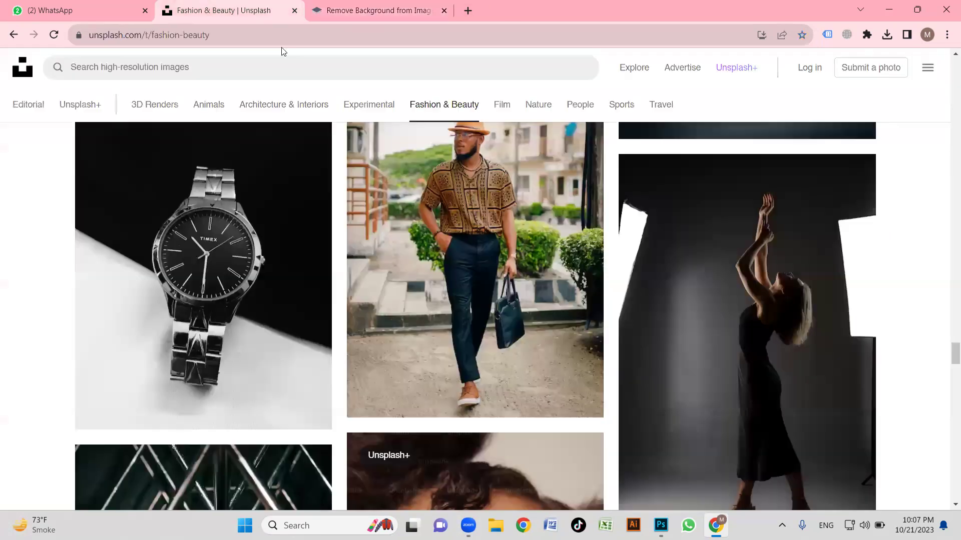
Find and download the free photo of the bearded man in an orange hat and patterned shirt, check its download and close the photo view.
scroll(721, 277, "down", 10)
scroll(485, 238, "down", 5)
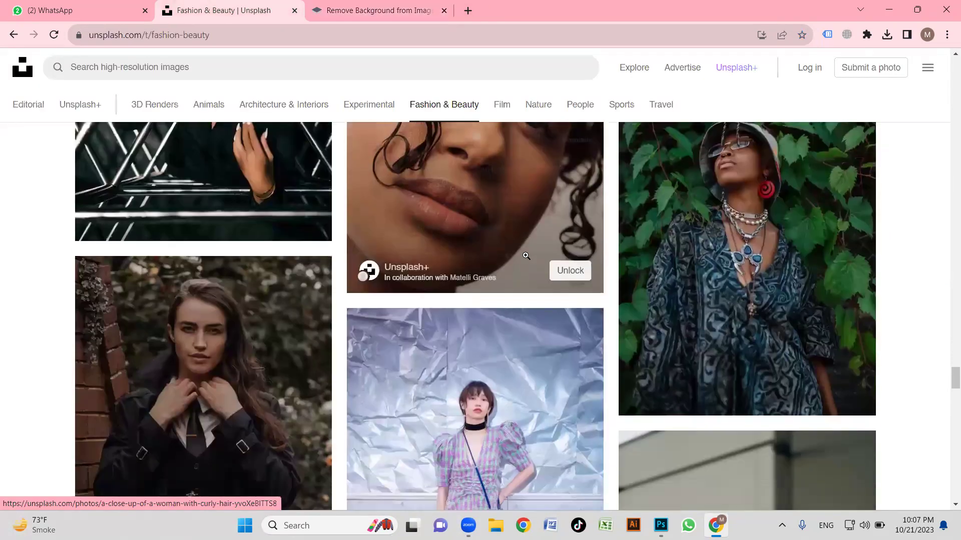
scroll(401, 181, "down", 15)
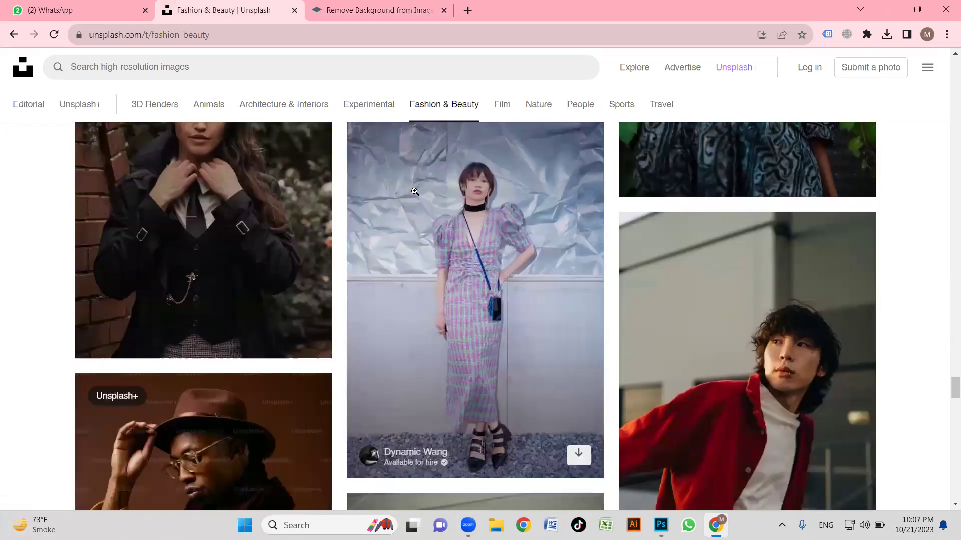
scroll(492, 229, "down", 15)
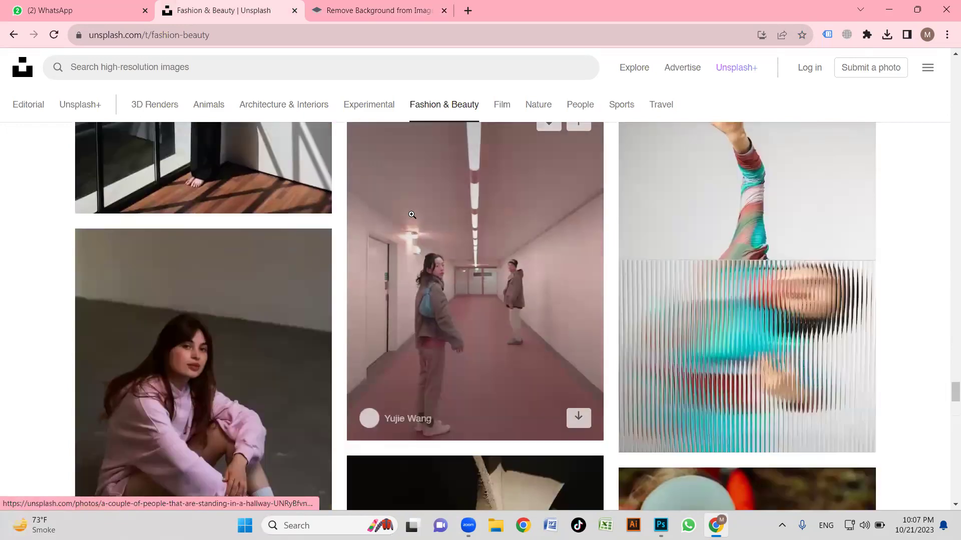
scroll(481, 245, "down", 4)
scroll(442, 238, "down", 19)
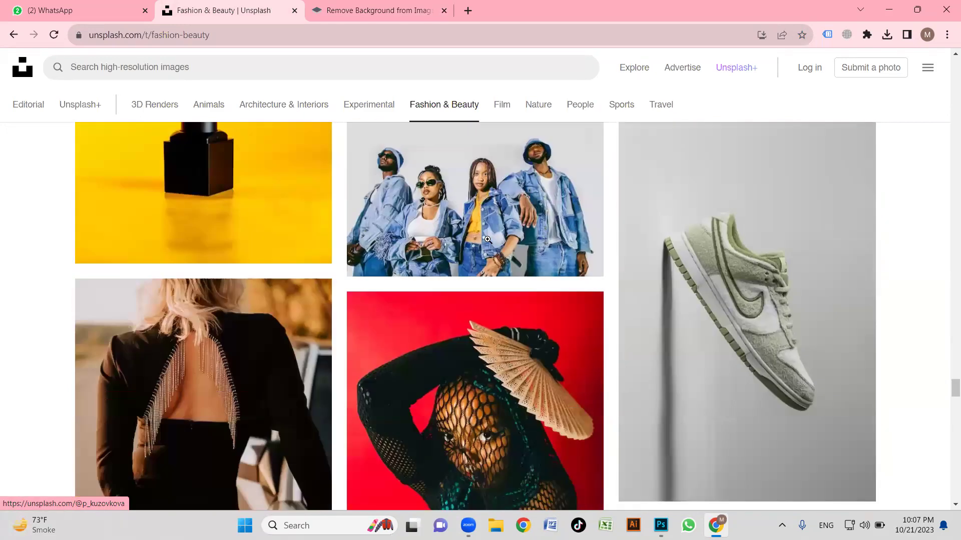
scroll(490, 249, "up", 6)
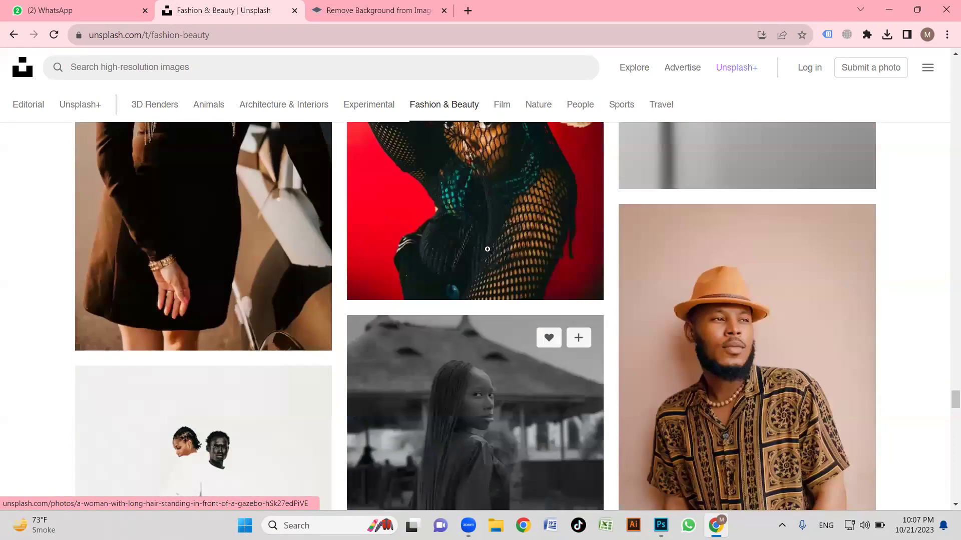
scroll(771, 277, "down", 3)
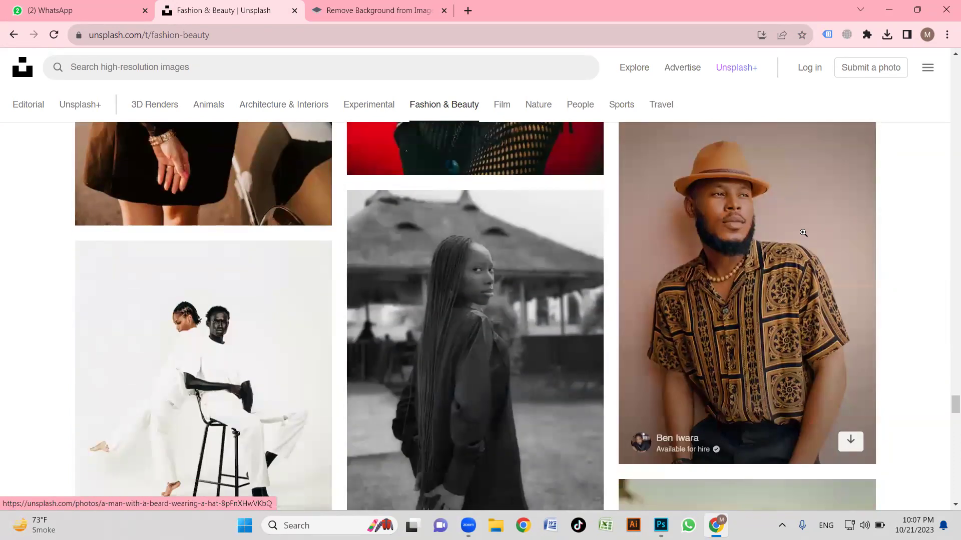
left_click(792, 203)
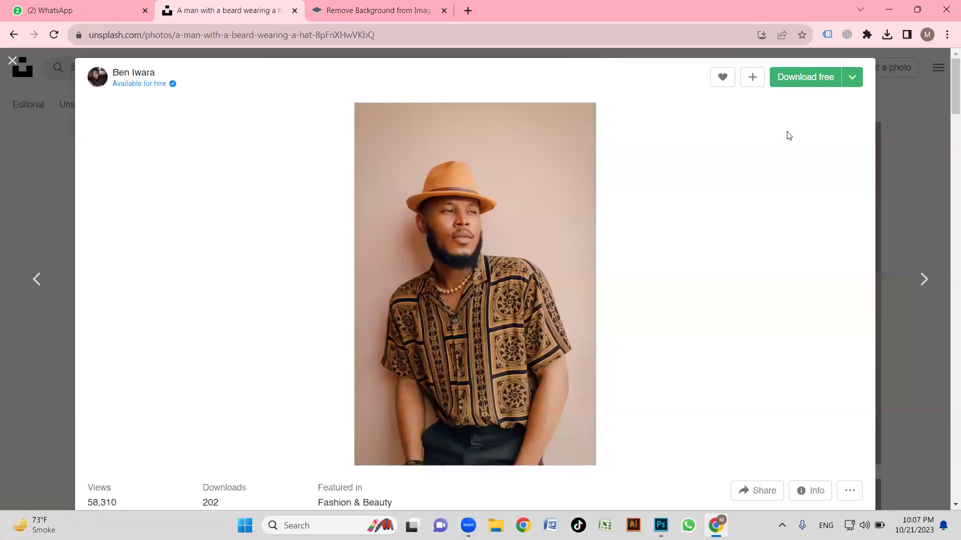
left_click(804, 82)
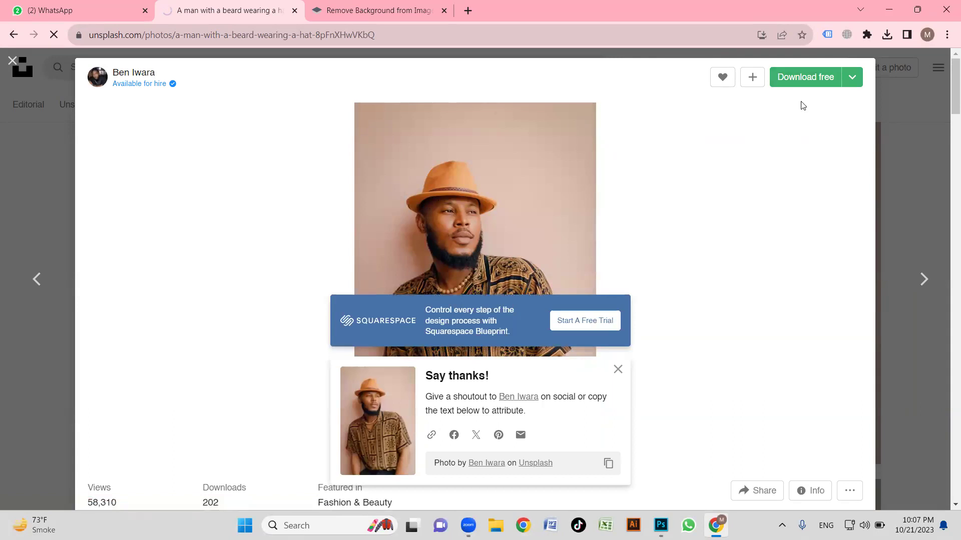
left_click(800, 80)
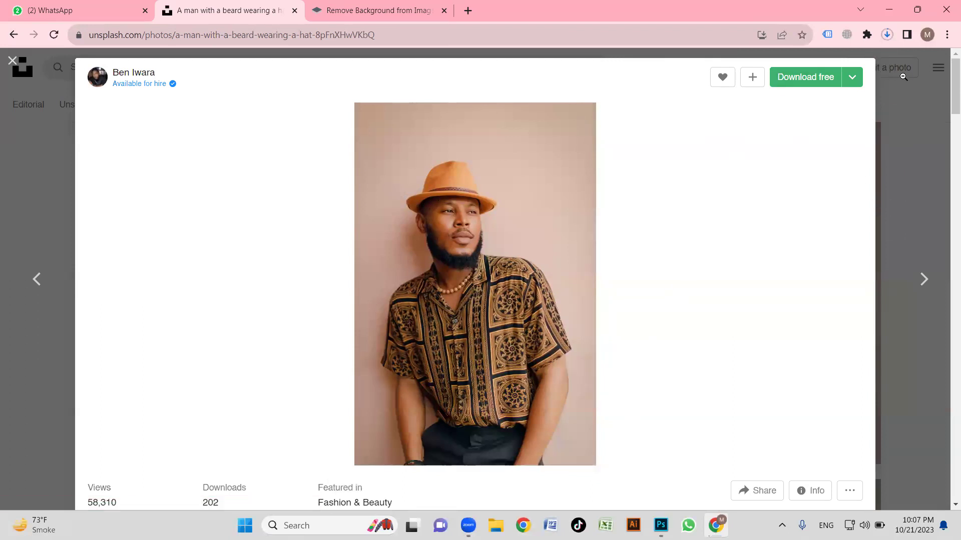
left_click(891, 36)
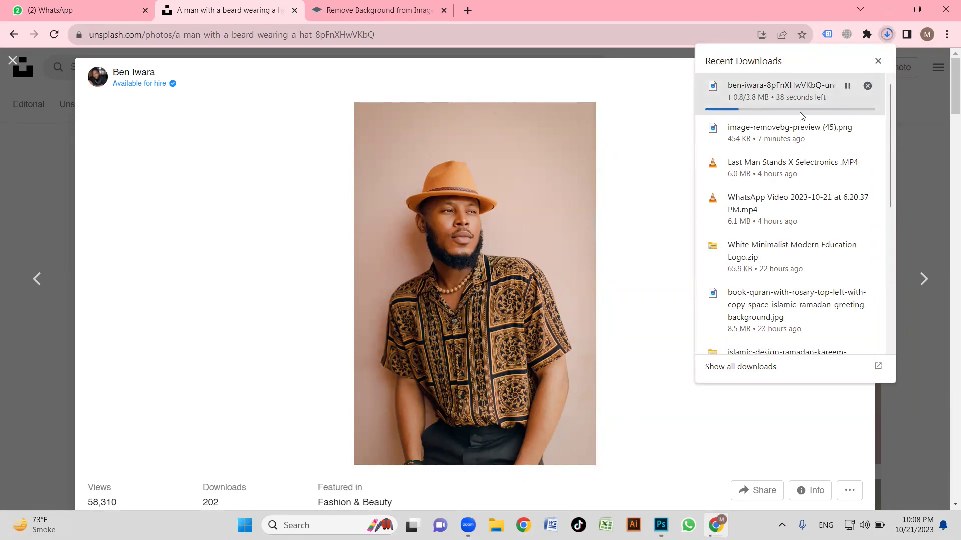
left_click(922, 101)
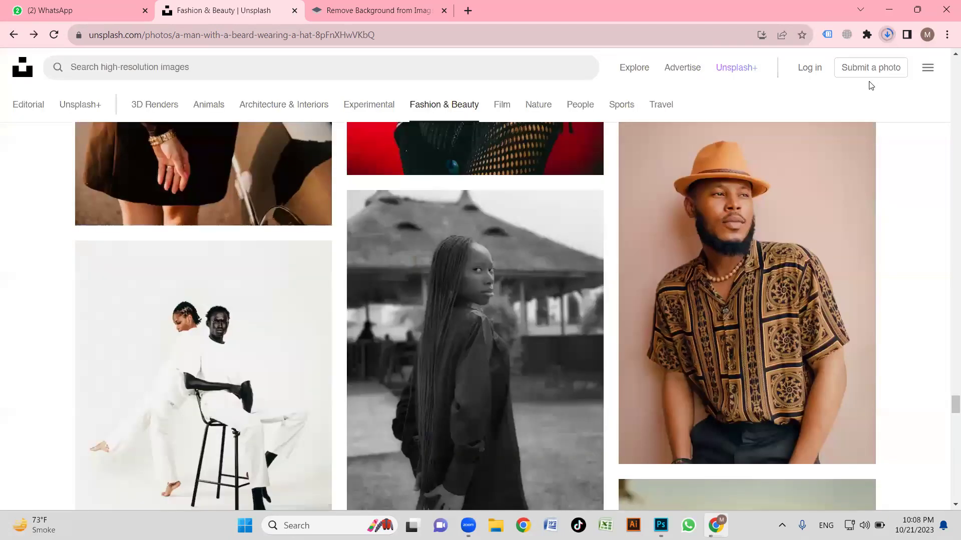
Browse further through the Fashion & Beauty gallery for another photo of a person suitable for the design.
scroll(708, 233, "down", 6)
scroll(711, 235, "down", 13)
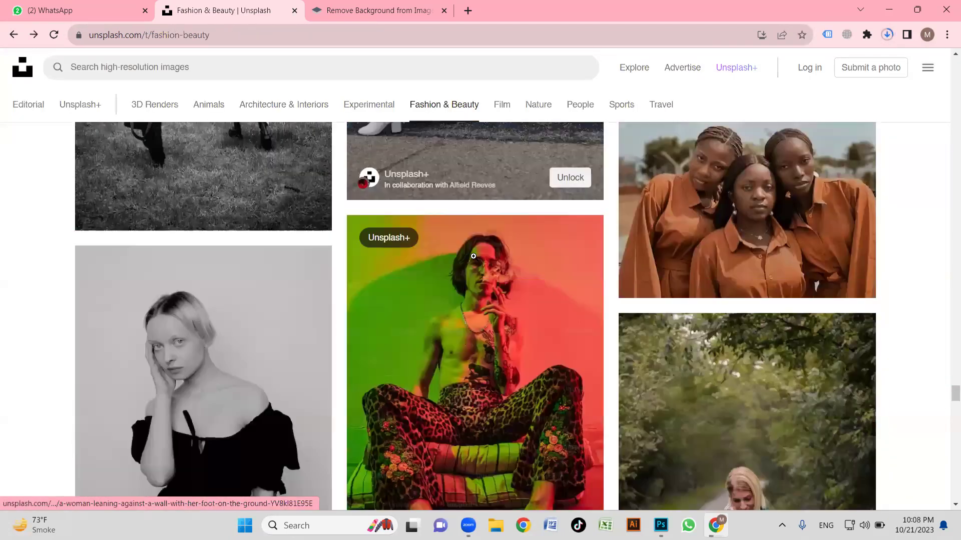
scroll(707, 260, "down", 5)
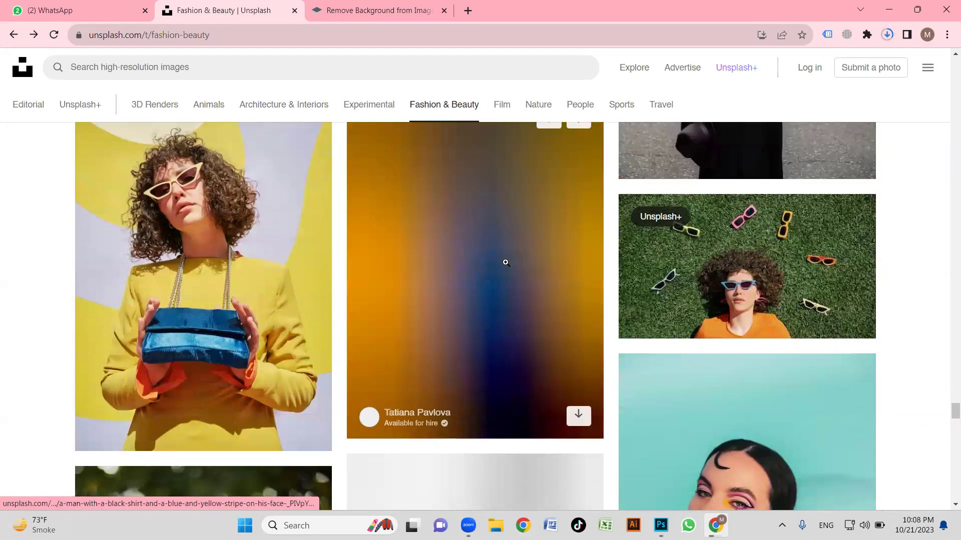
scroll(506, 262, "down", 2)
scroll(505, 262, "down", 9)
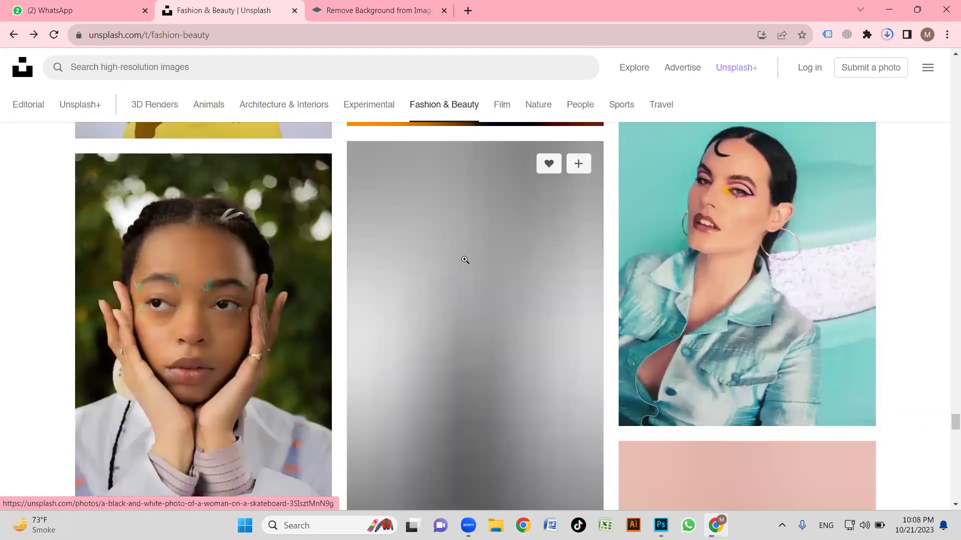
scroll(475, 263, "up", 4)
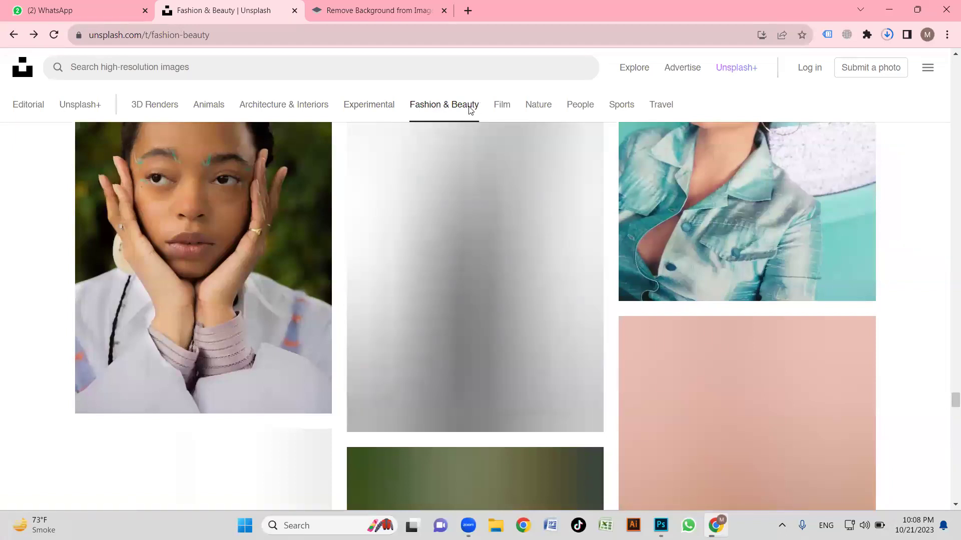
scroll(578, 246, "down", 1)
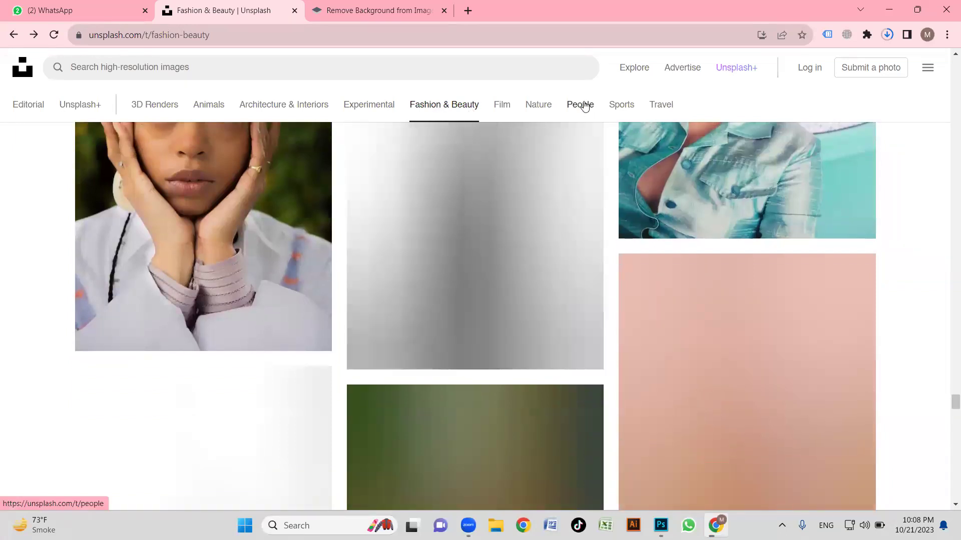
Open the People category on Unsplash and look through its gallery for a suitable portrait photo.
left_click(581, 105)
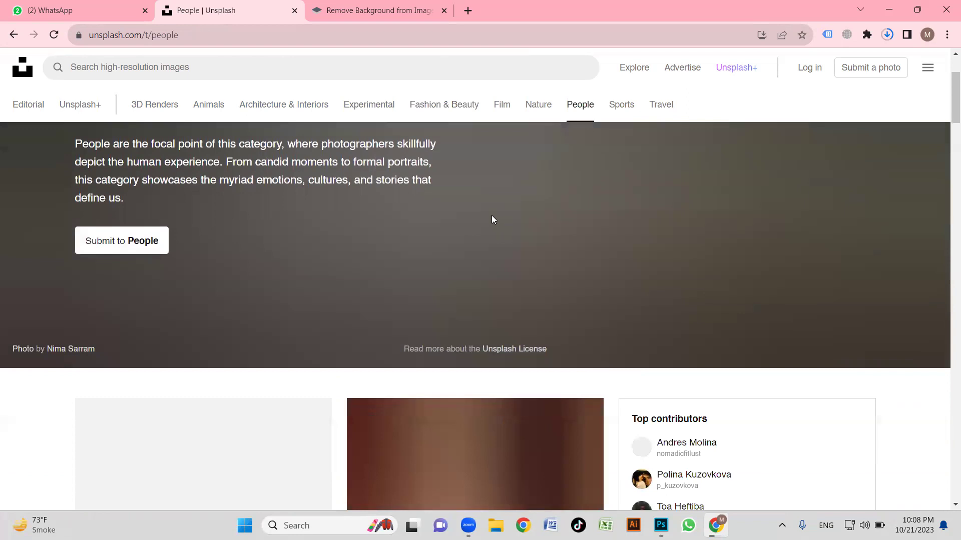
scroll(494, 220, "down", 3)
scroll(386, 205, "down", 4)
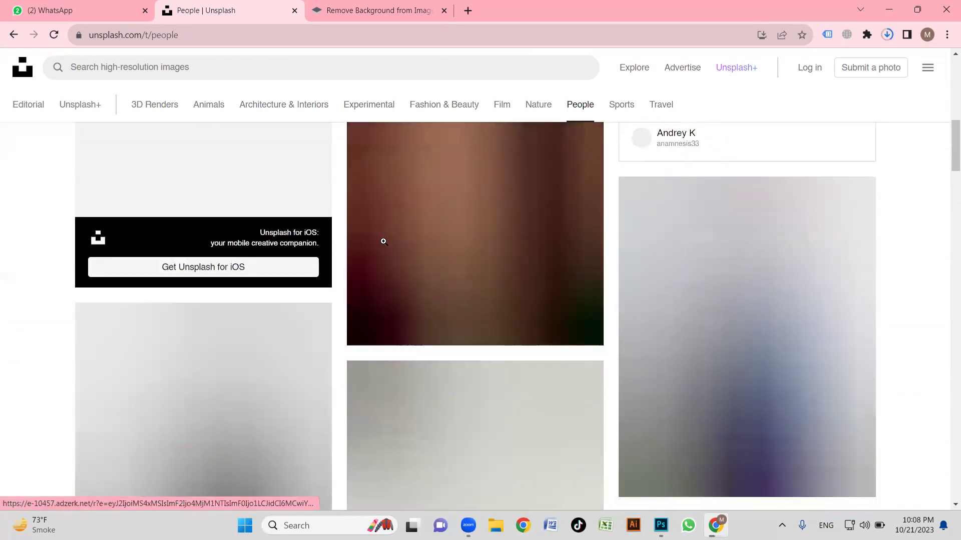
scroll(551, 275, "up", 5)
scroll(423, 265, "down", 2)
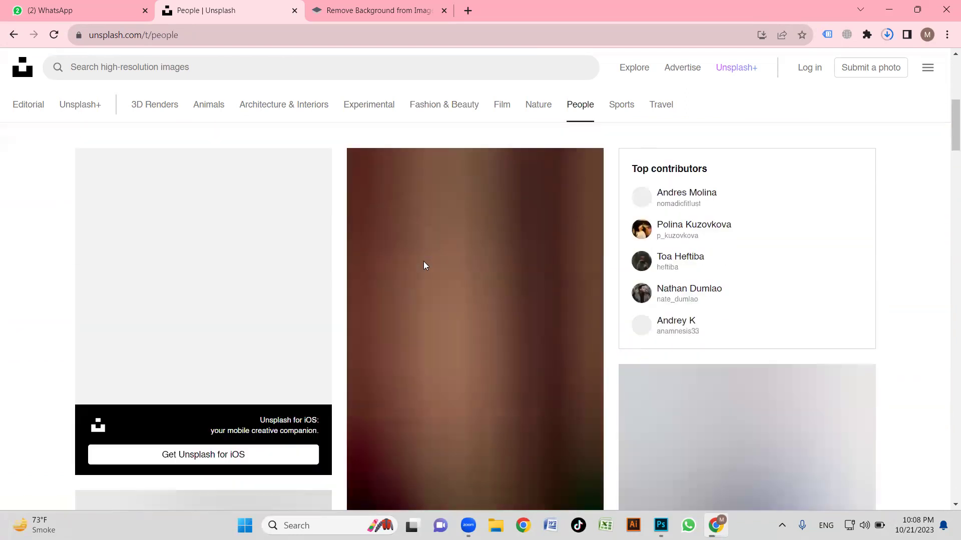
scroll(423, 263, "up", 5)
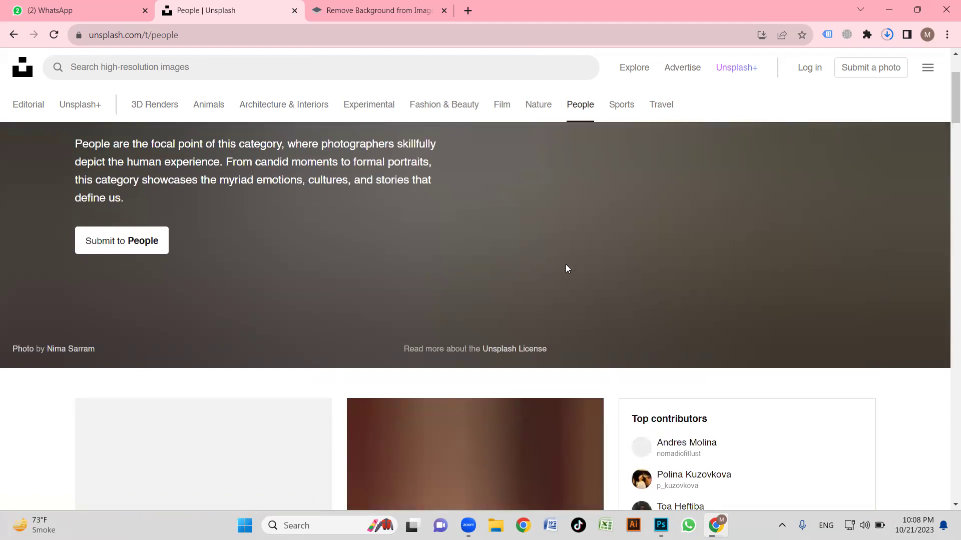
scroll(565, 265, "down", 5)
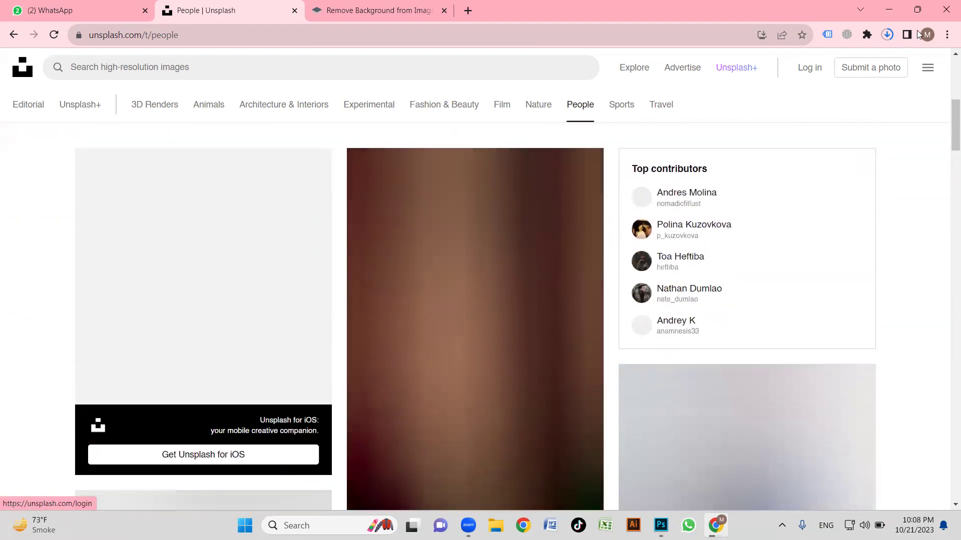
scroll(806, 180, "down", 6)
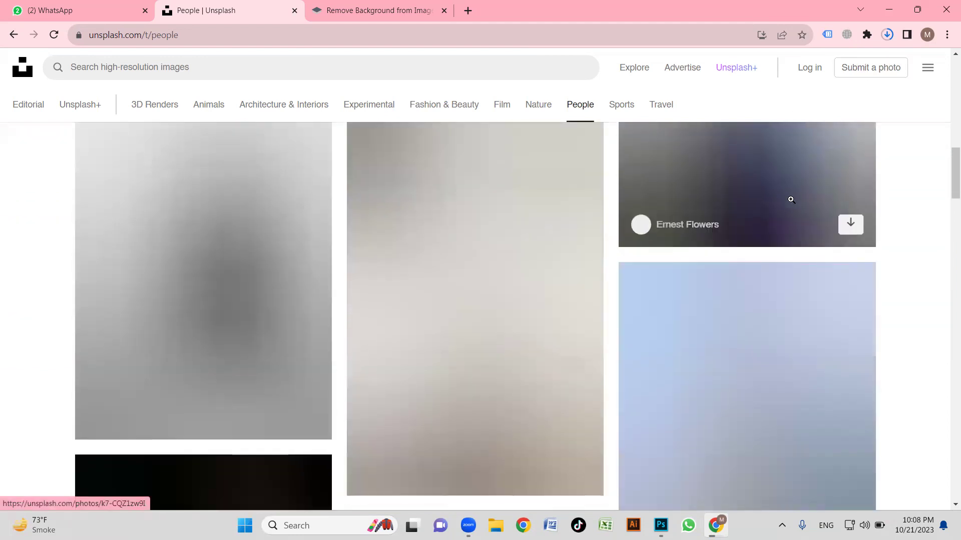
scroll(718, 205, "down", 8)
scroll(516, 301, "up", 5)
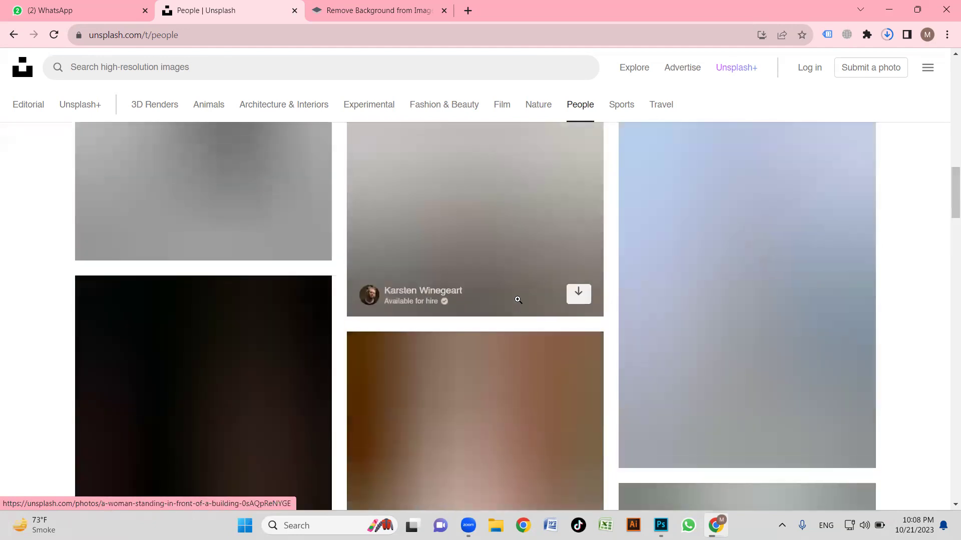
scroll(517, 300, "up", 8)
scroll(514, 300, "down", 4)
scroll(508, 279, "up", 4)
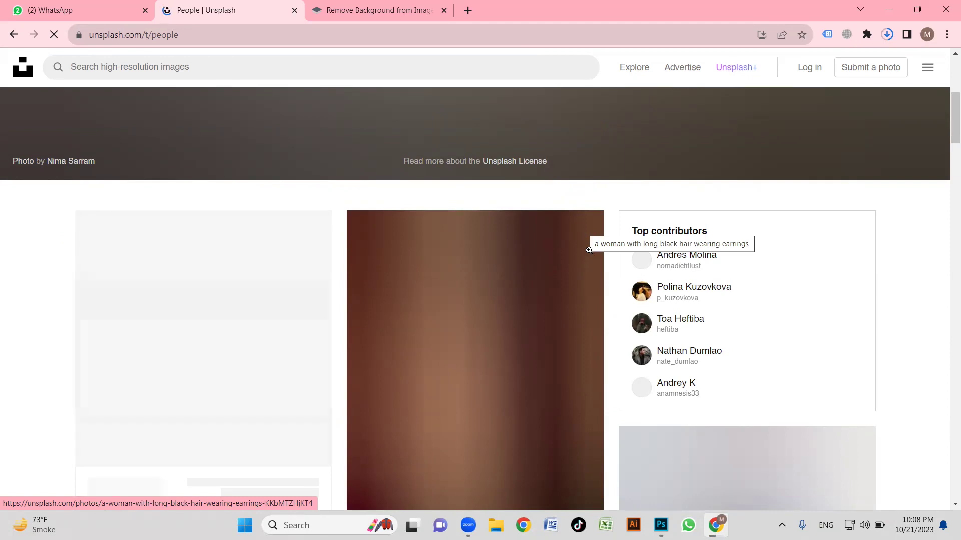
scroll(570, 239, "down", 3)
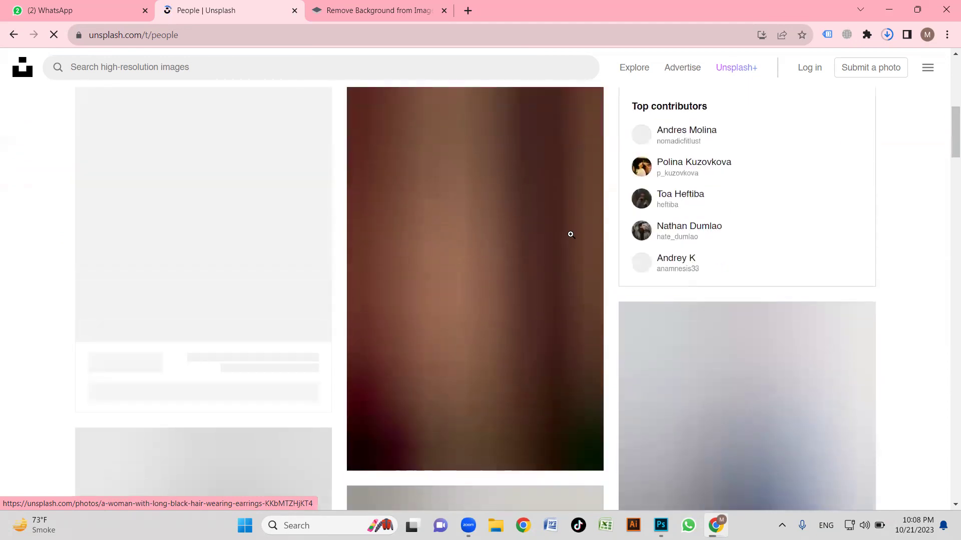
scroll(570, 230, "up", 4)
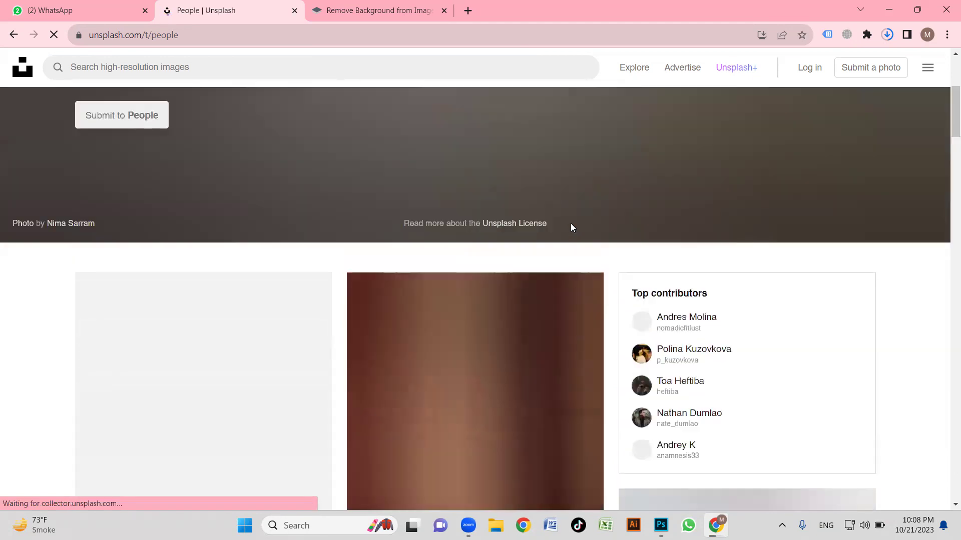
Check the download progress of the orange hat photo and look over the first photos in the People gallery.
left_click(886, 35)
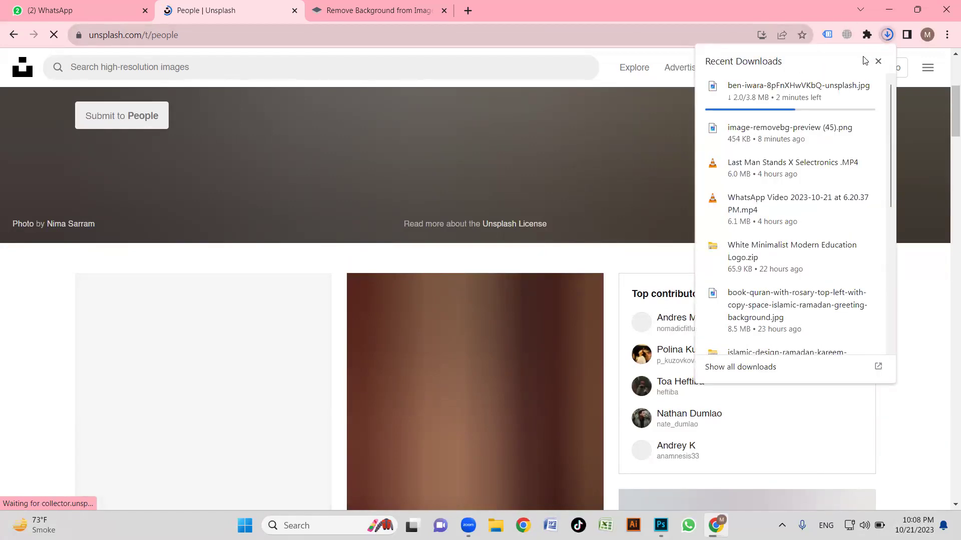
mouse_move(845, 85)
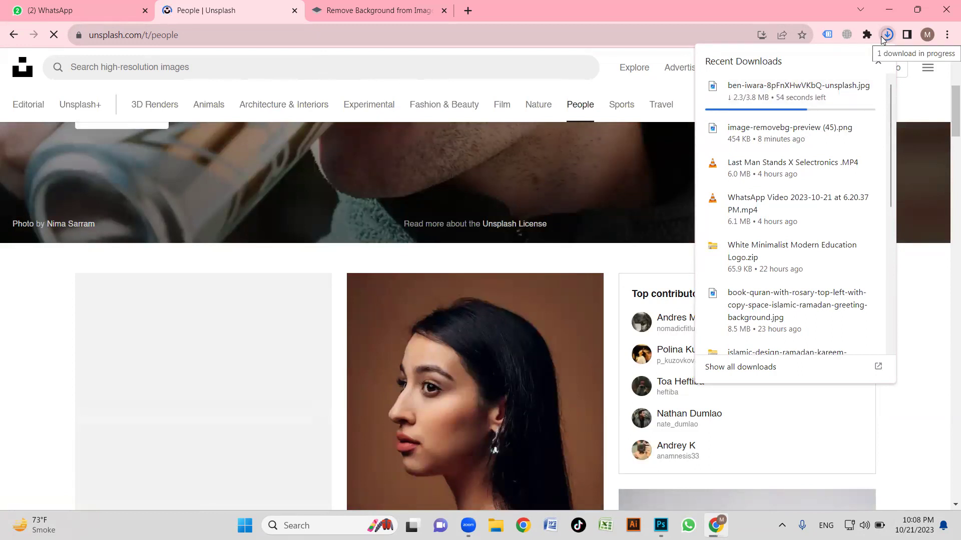
mouse_move(818, 80)
scroll(610, 162, "down", 3)
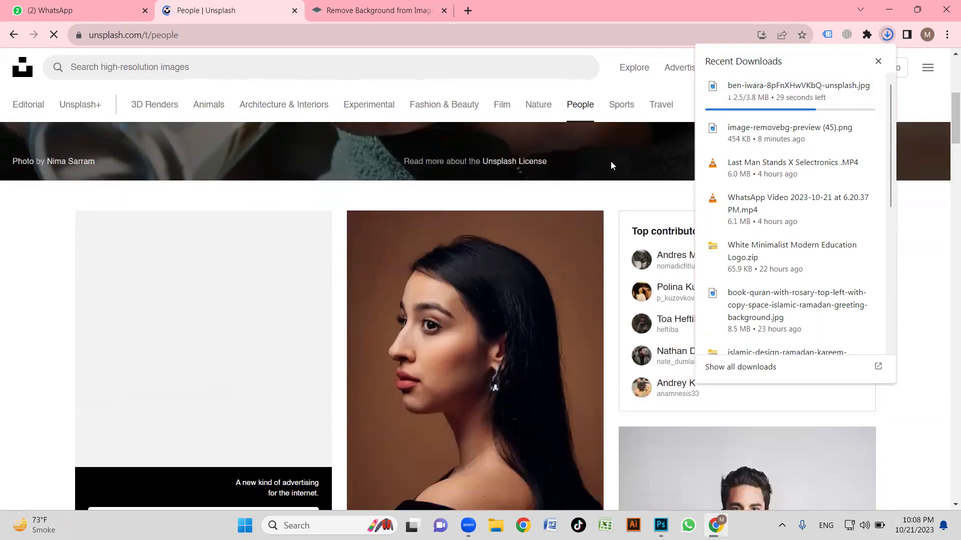
scroll(612, 161, "down", 3)
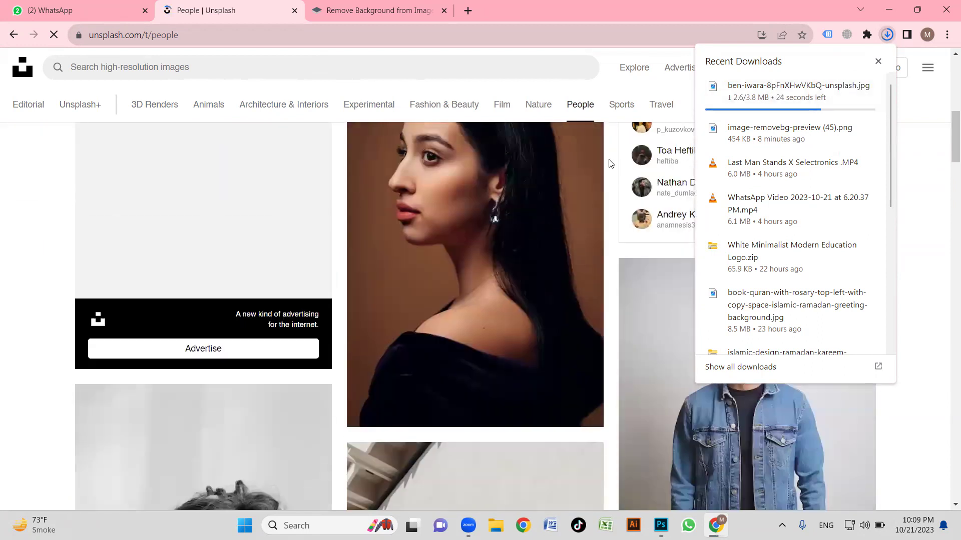
scroll(608, 160, "up", 4)
scroll(607, 160, "down", 1)
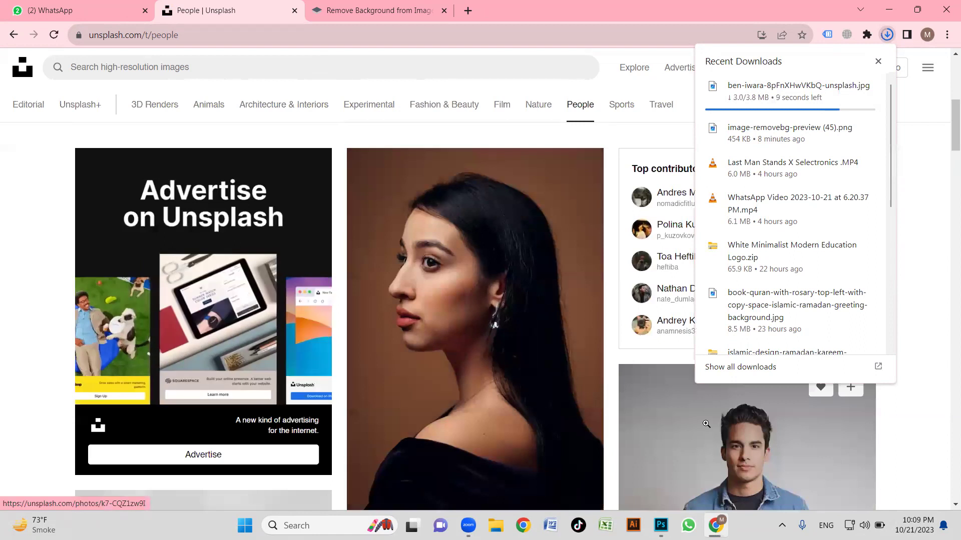
Open the free photo of the man in the denim jacket, download it and look over its details.
left_click(743, 406)
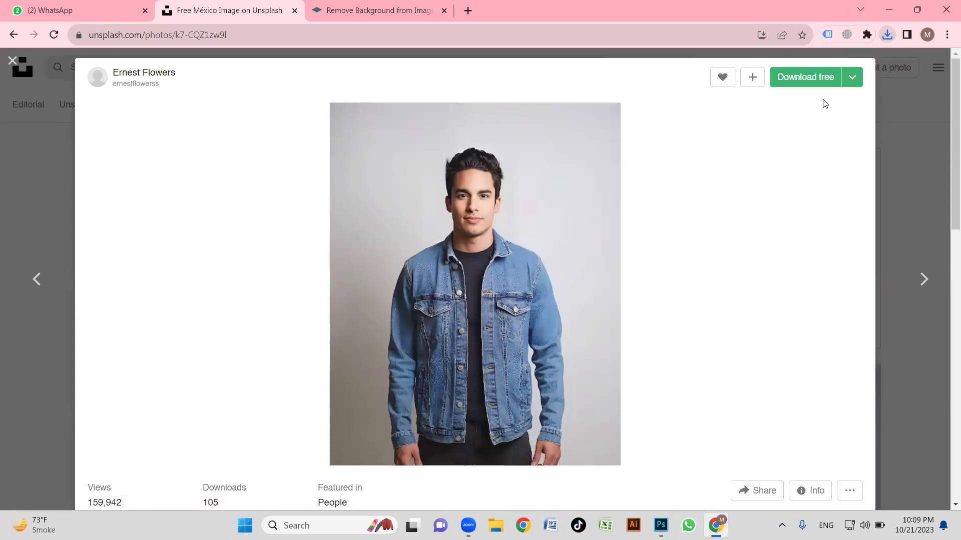
left_click(806, 84)
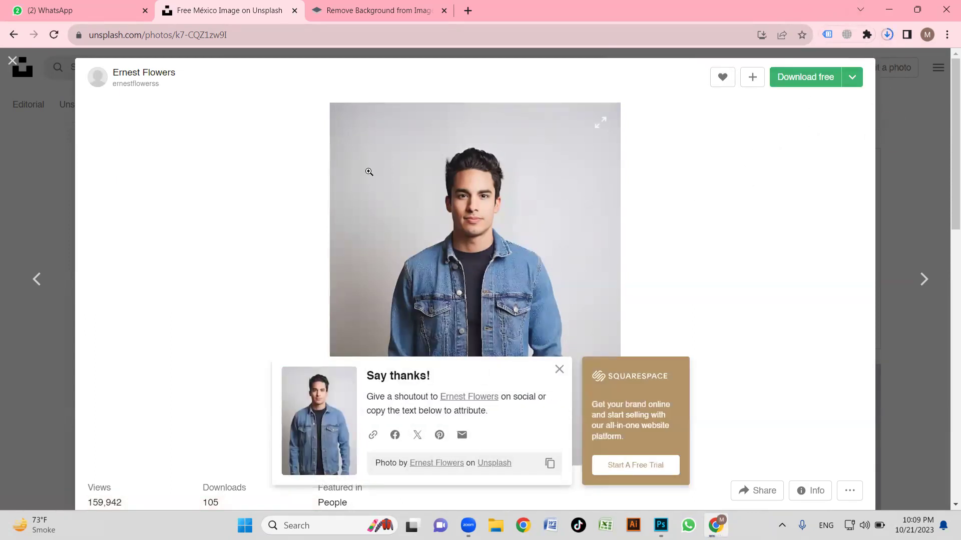
scroll(462, 189, "down", 2)
scroll(461, 190, "down", 3)
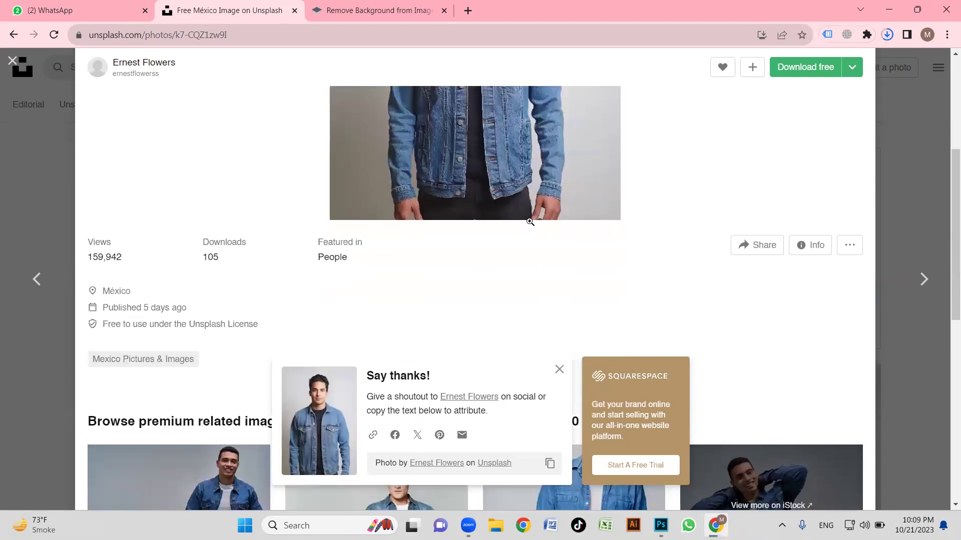
scroll(479, 137, "up", 5)
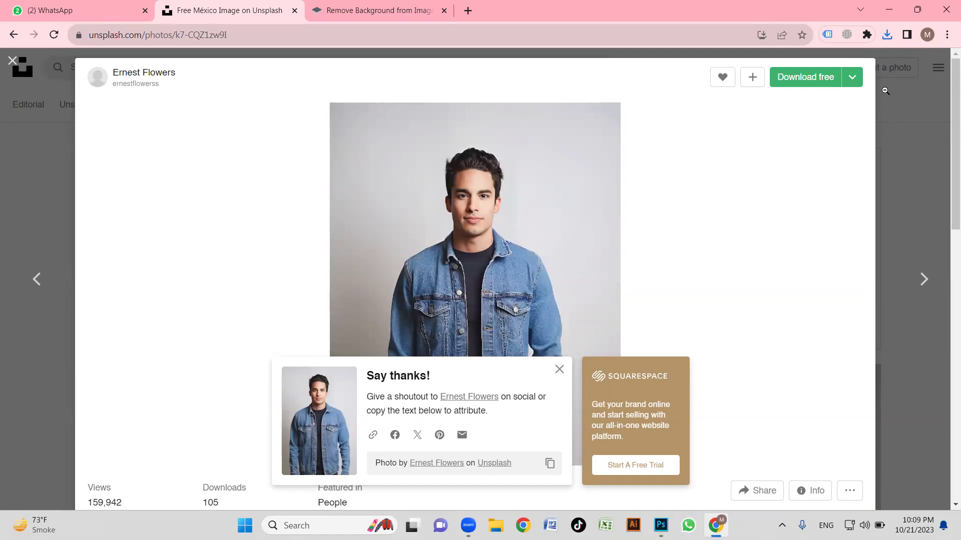
Show the downloaded denim jacket photo in the Downloads folder and open it with Adobe Photoshop CC 2017.
left_click(887, 35)
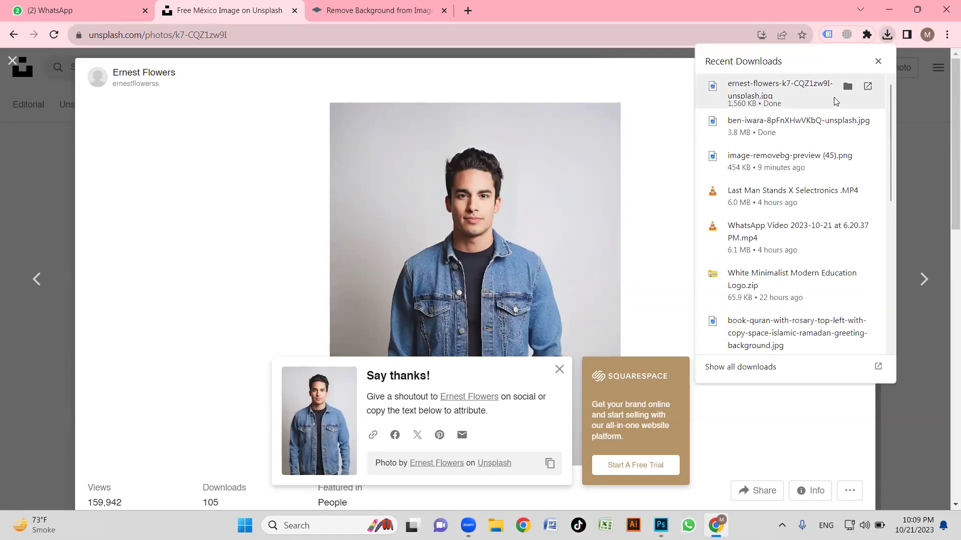
left_click(846, 87)
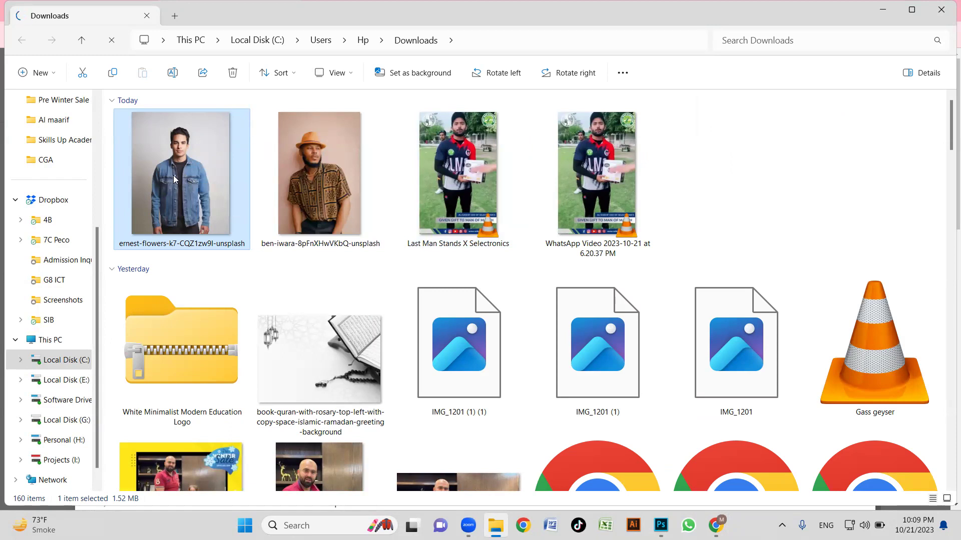
right_click(187, 174)
left_click(177, 150)
right_click(182, 160)
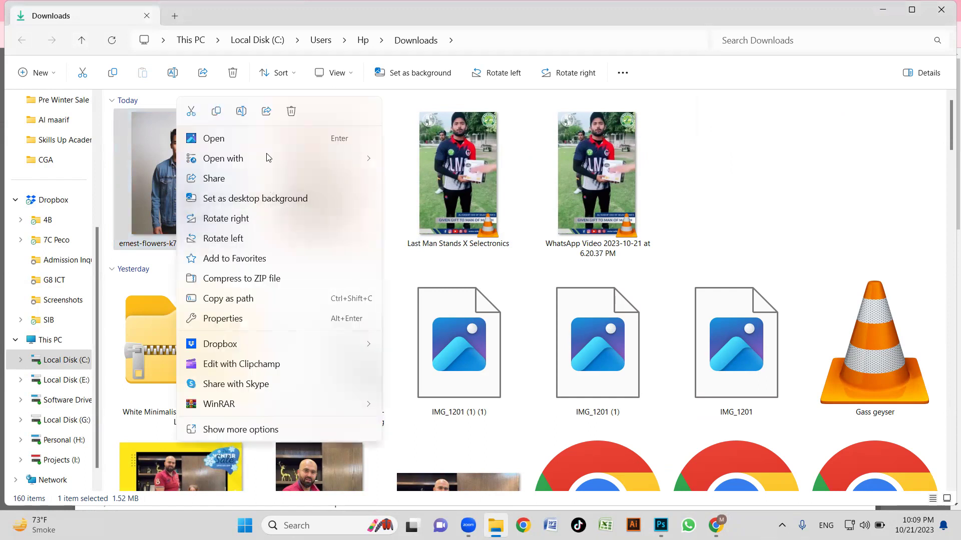
mouse_move(353, 159)
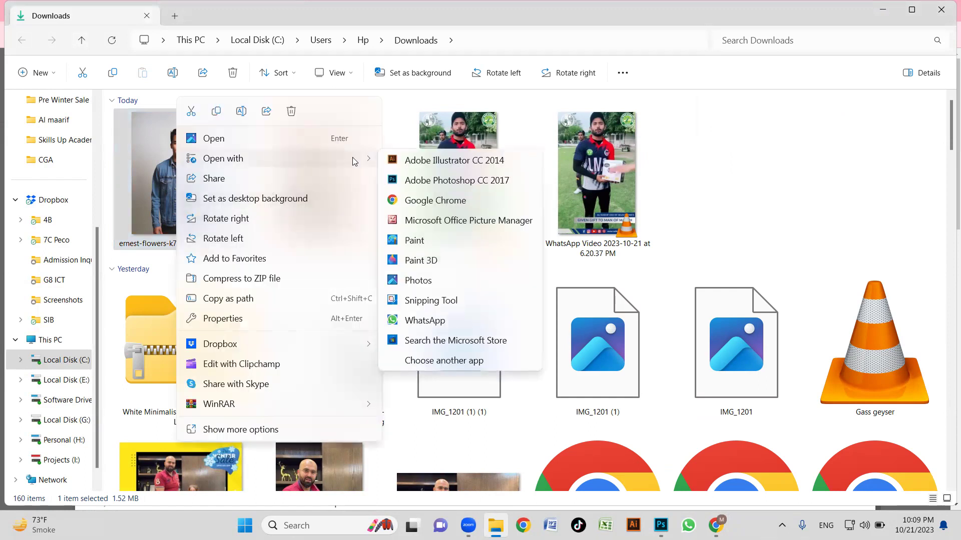
left_click(472, 183)
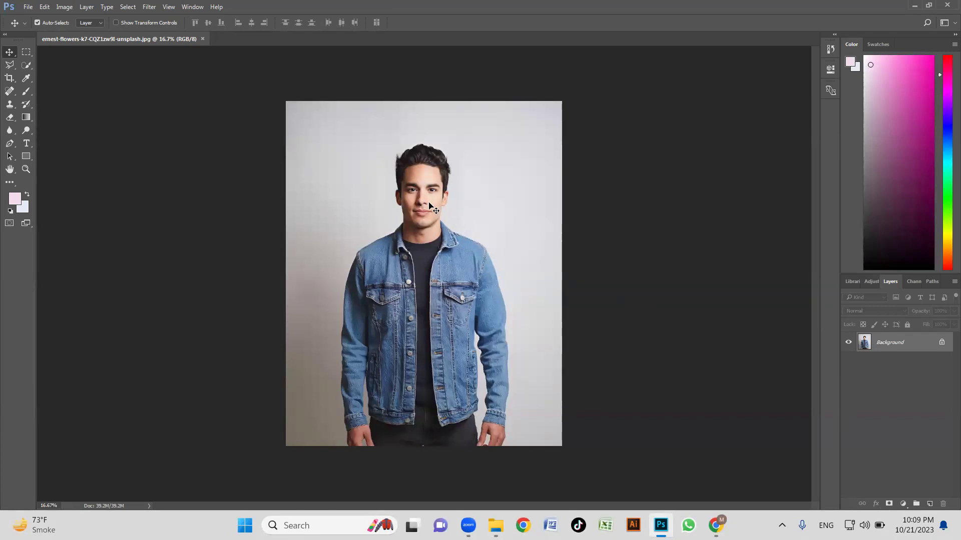
Examine the fine edges of the man's hair against the plain background at 200% zoom.
key("z")
left_click(418, 189)
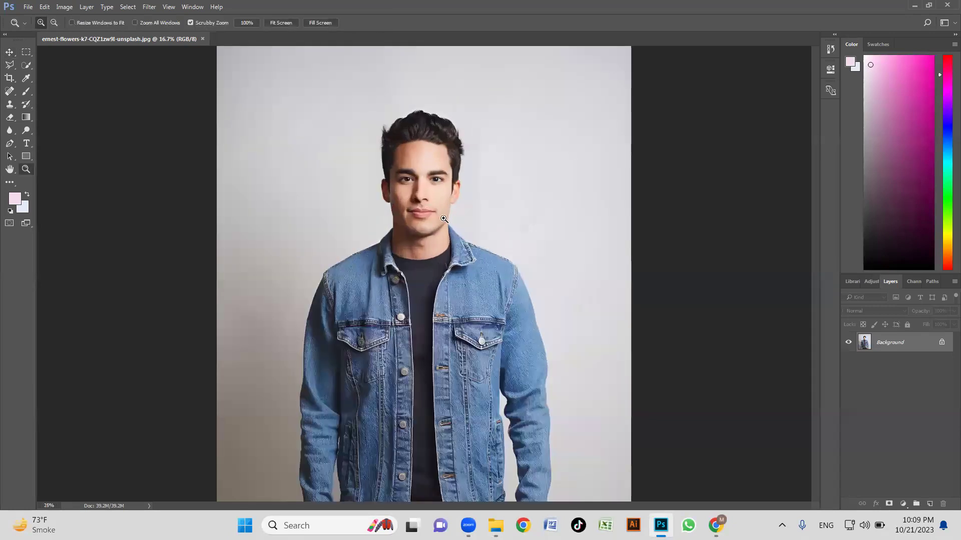
left_click(410, 177)
left_click(422, 143)
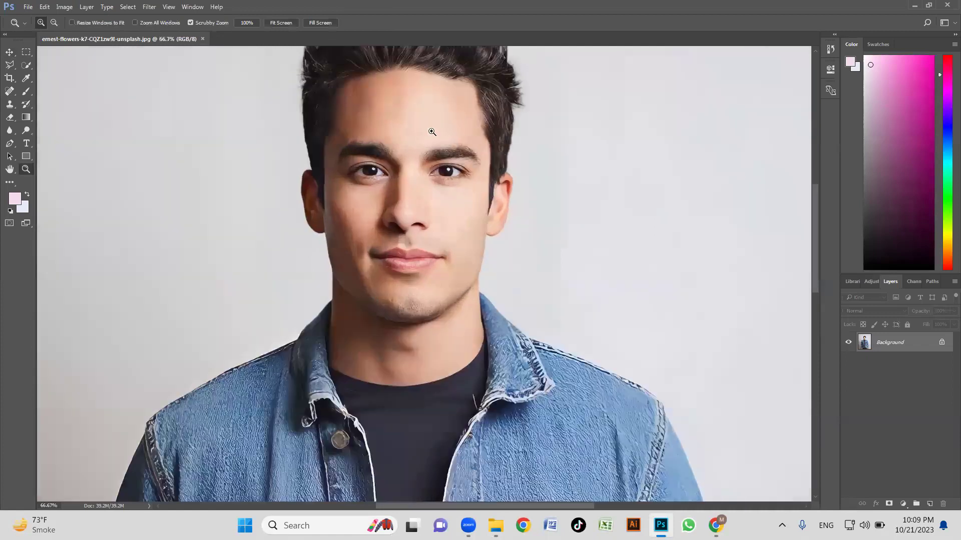
left_click(425, 143)
left_click(428, 142)
left_click(429, 144)
key("space")
left_click_drag(407, 91, 452, 342)
left_click_drag(581, 133, 505, 338)
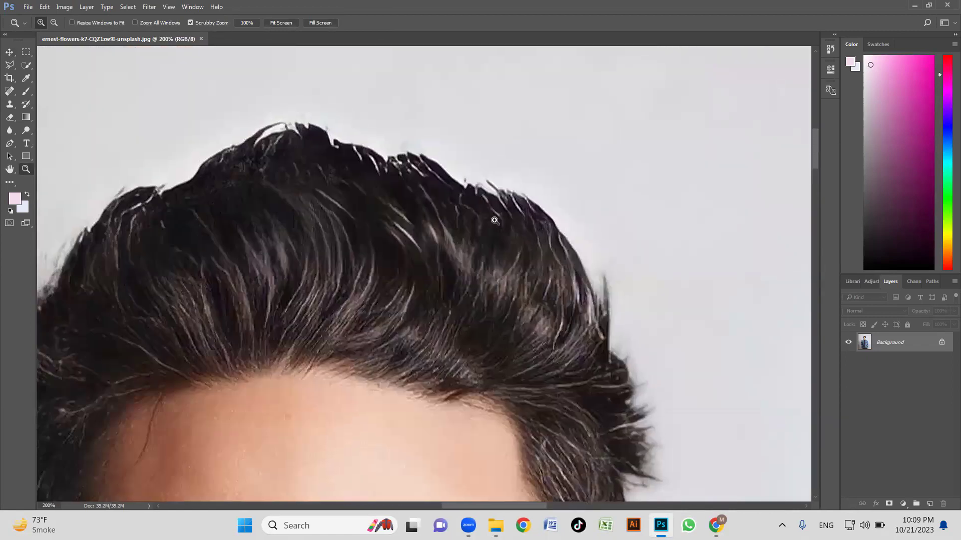
left_click_drag(429, 305, 446, 258)
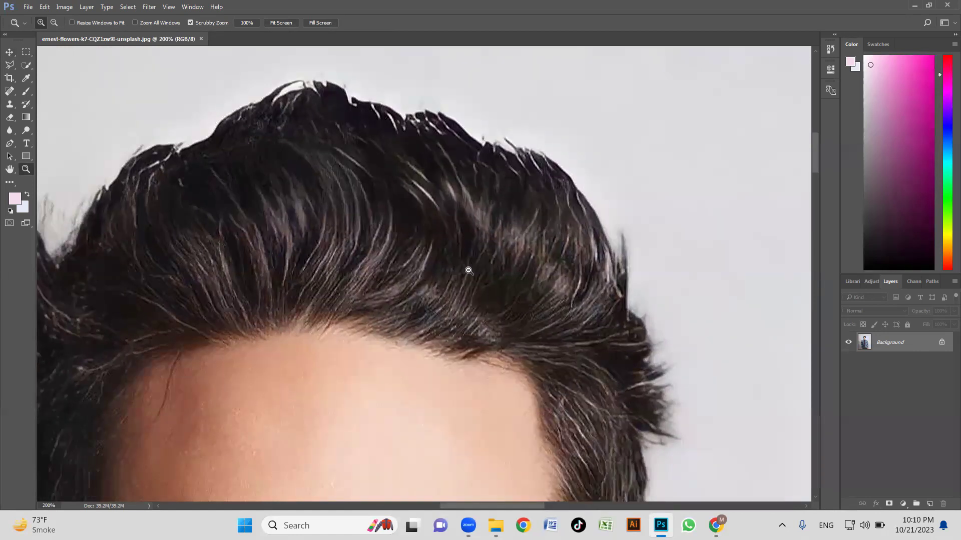
Look over the man's head, shoulders and denim jacket against the background at 33.33% zoom.
left_click(467, 272, "alt")
left_click(487, 324, "alt")
left_click(486, 324, "alt")
key("space")
left_click_drag(493, 350, 509, 197)
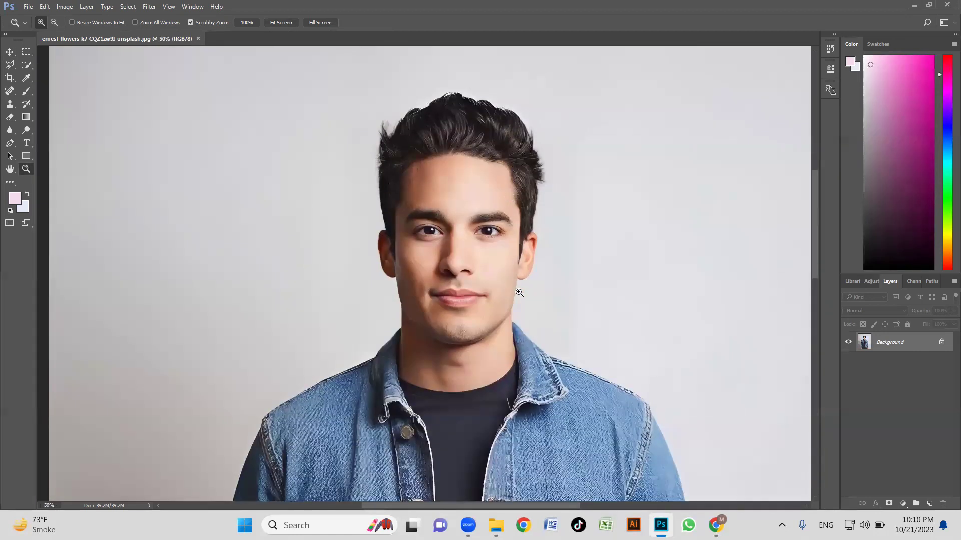
left_click(506, 274, "alt")
left_click_drag(490, 336, 488, 246)
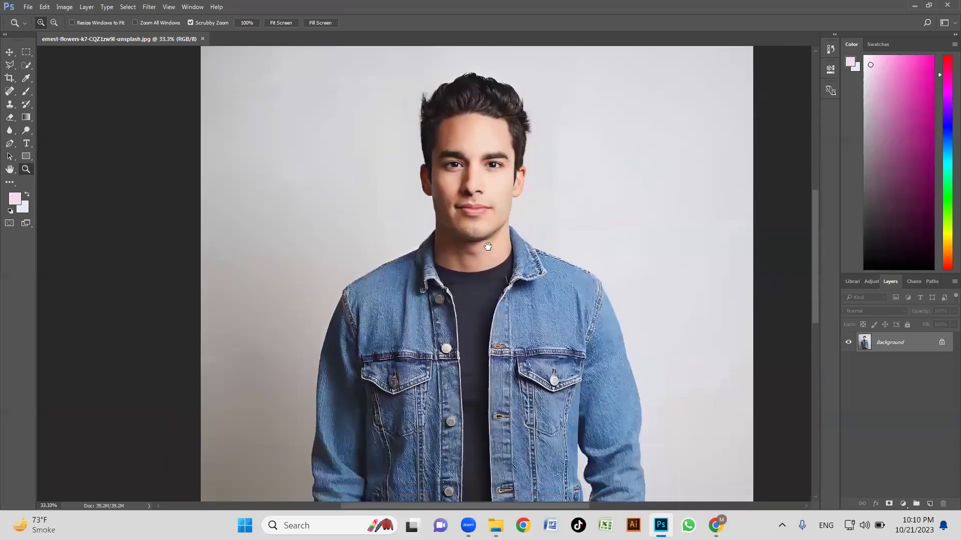
Look over the denim jacket down to the man's hands at 25% zoom and his head at 100%.
left_click(488, 293, "alt")
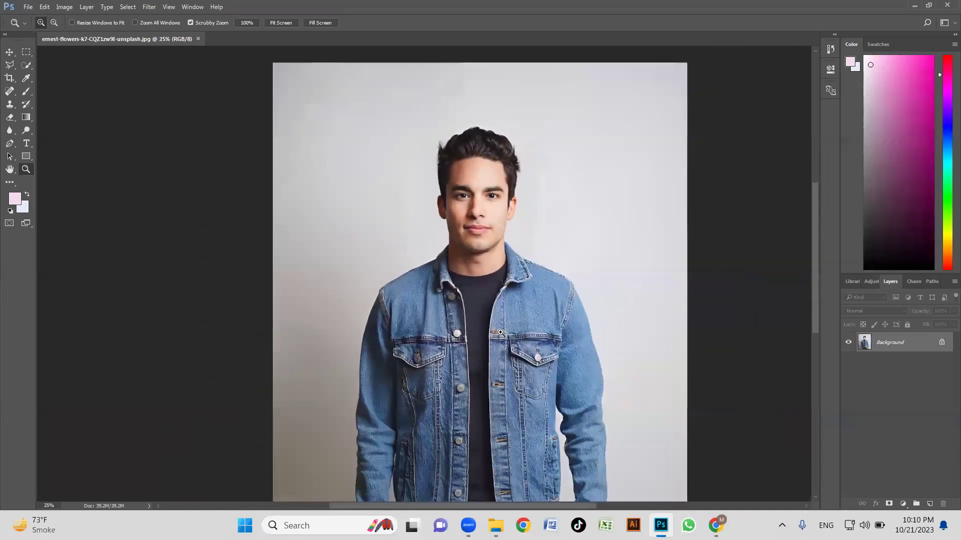
left_click_drag(487, 314, 498, 140)
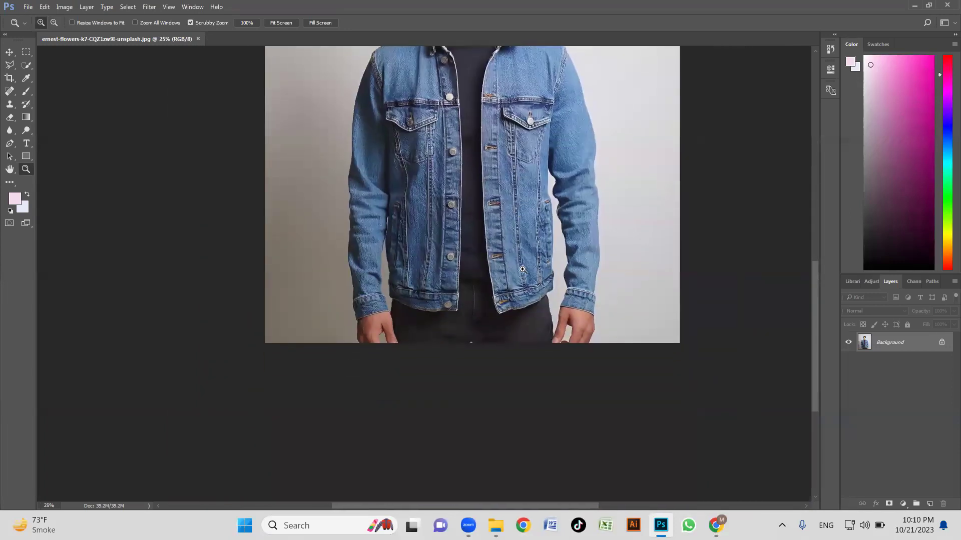
left_click(487, 194)
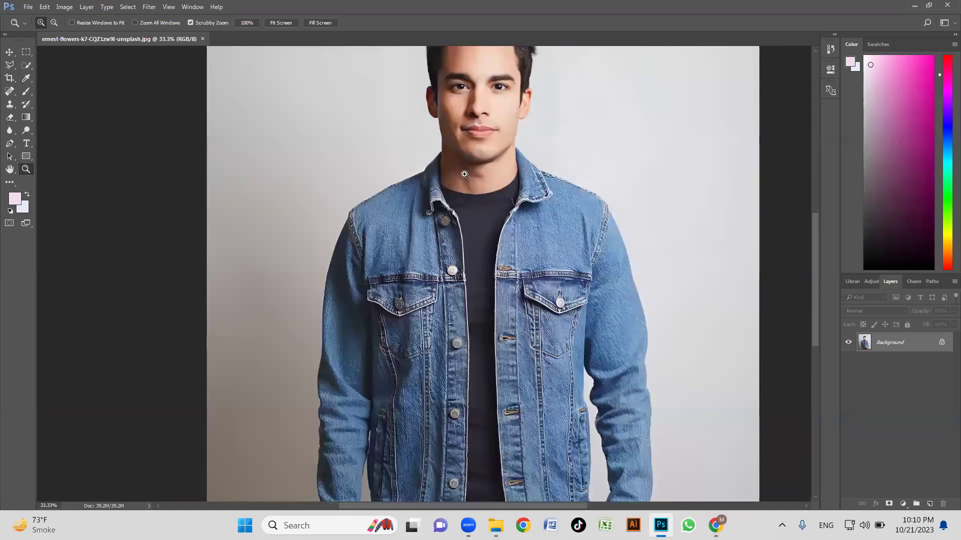
left_click(486, 193)
scroll(506, 148, "up", 5)
left_click(506, 148)
left_click(506, 148)
left_click_drag(515, 141, 484, 215)
left_click(484, 217)
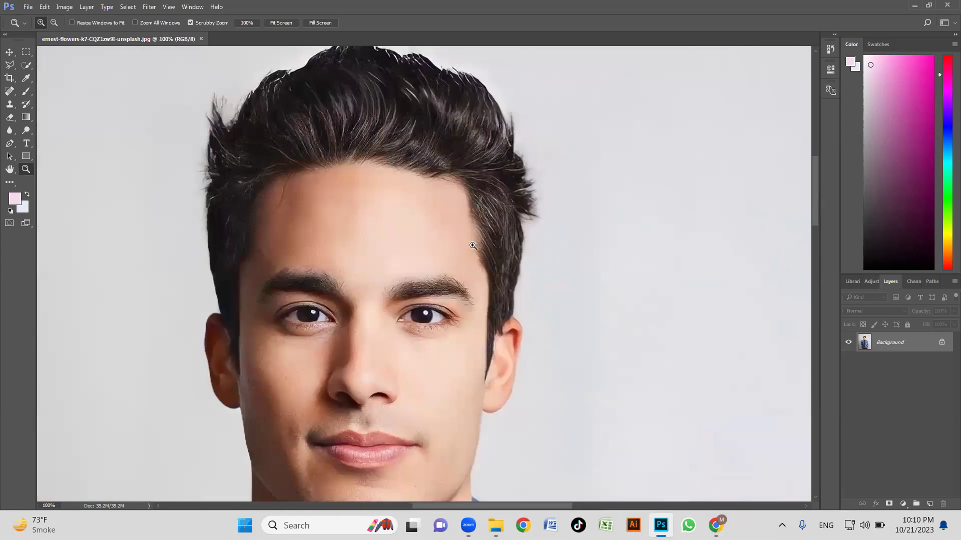
Examine the hair edge between the temple and the ear against the background at 200% and 300% zoom.
left_click(474, 247)
left_click_drag(558, 262, 552, 222)
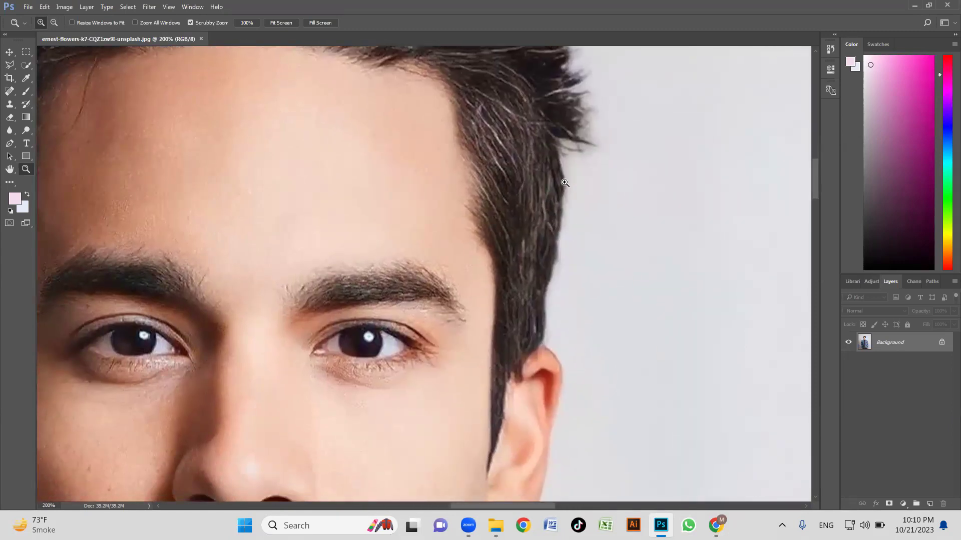
left_click(594, 215)
left_click(609, 197)
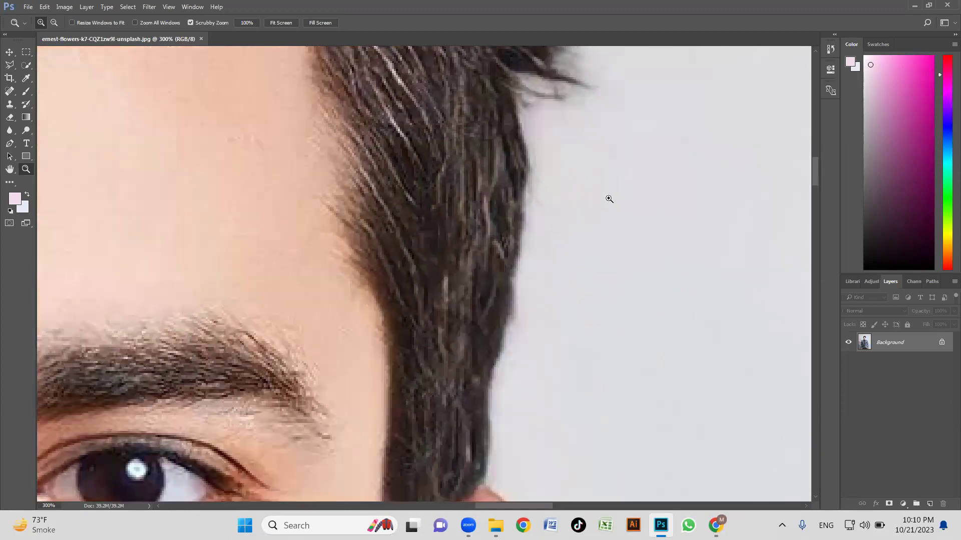
left_click(607, 201)
left_click(603, 207)
left_click(500, 220)
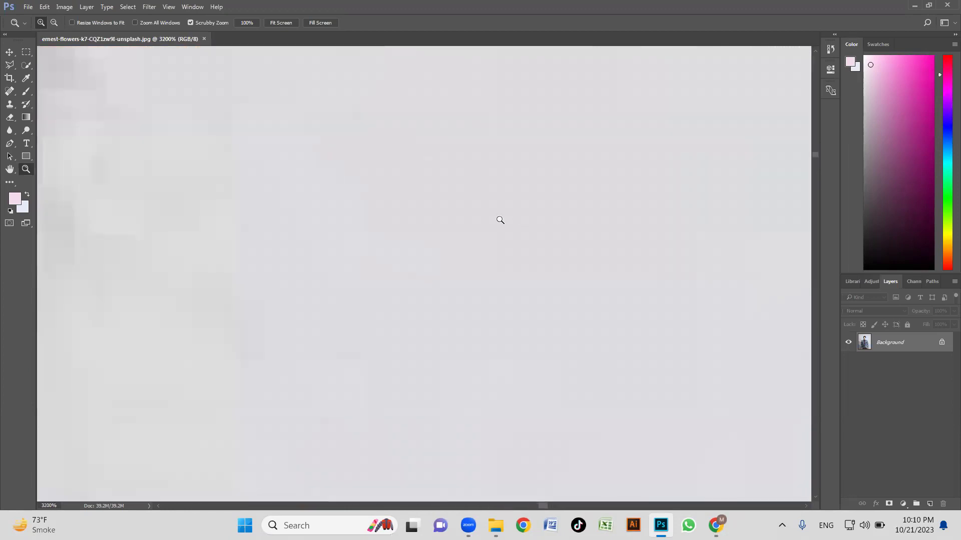
key("ctrl+0")
left_click_drag(361, 103, 405, 189)
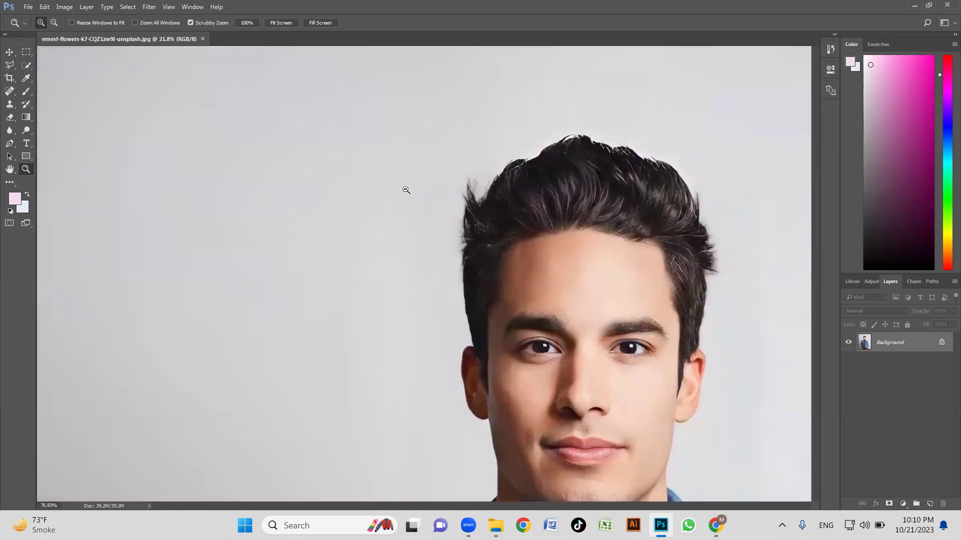
left_click_drag(653, 272, 501, 201)
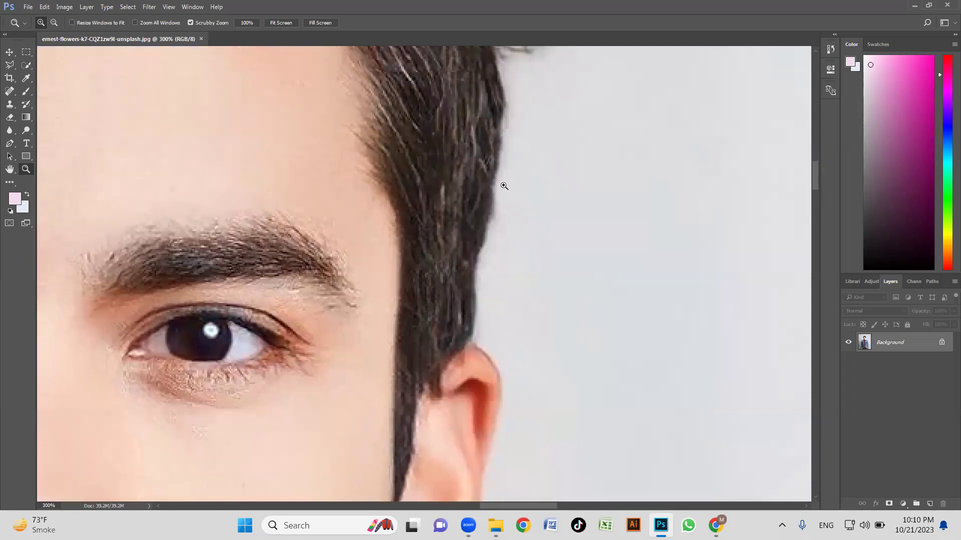
left_click(503, 188, "alt")
left_click(505, 221, "alt")
mouse_move(504, 224)
left_mouse_down()
mouse_move(472, 224)
mouse_move(500, 223)
left_mouse_up()
left_click(471, 224)
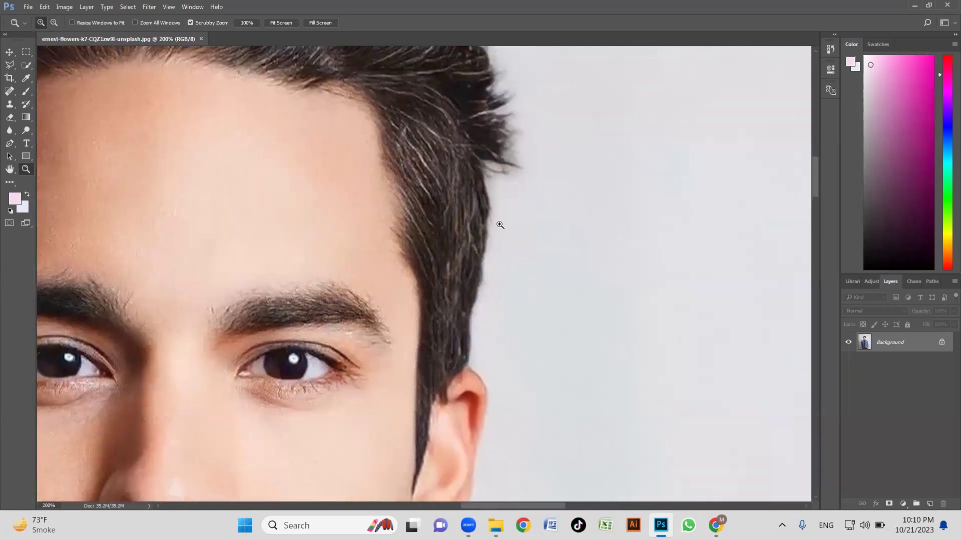
Activate the Polygonal Lasso tool with the hair edge above the ear in view at 200% zoom.
left_click(10, 68)
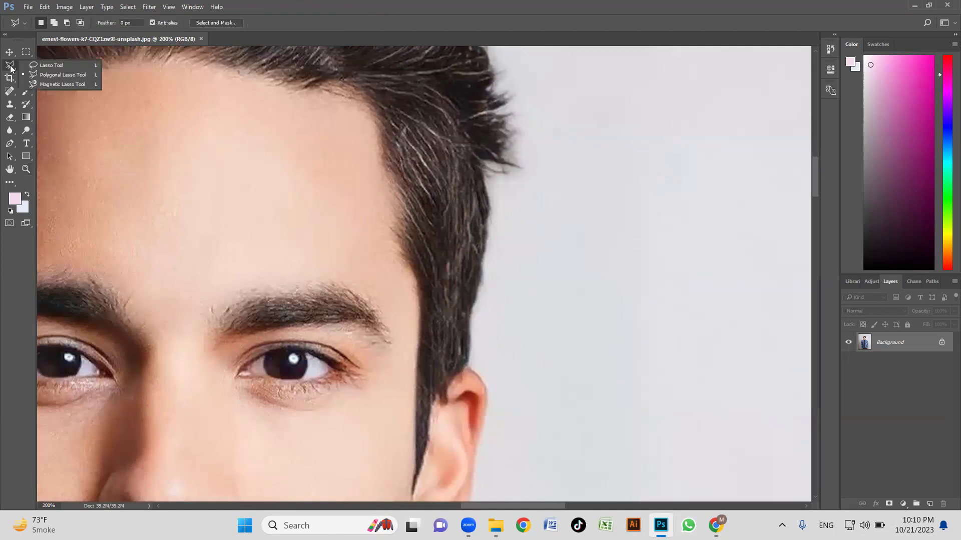
left_click(70, 75)
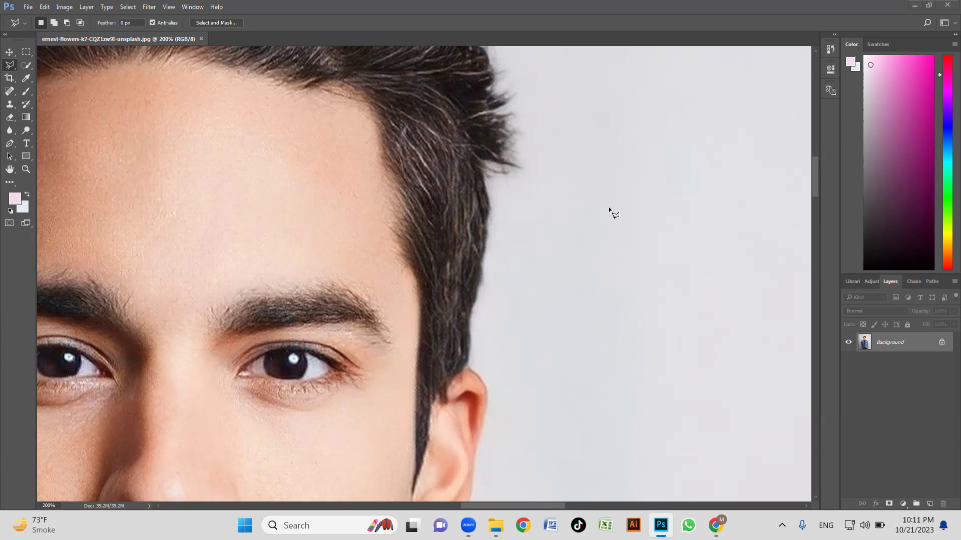
key("z")
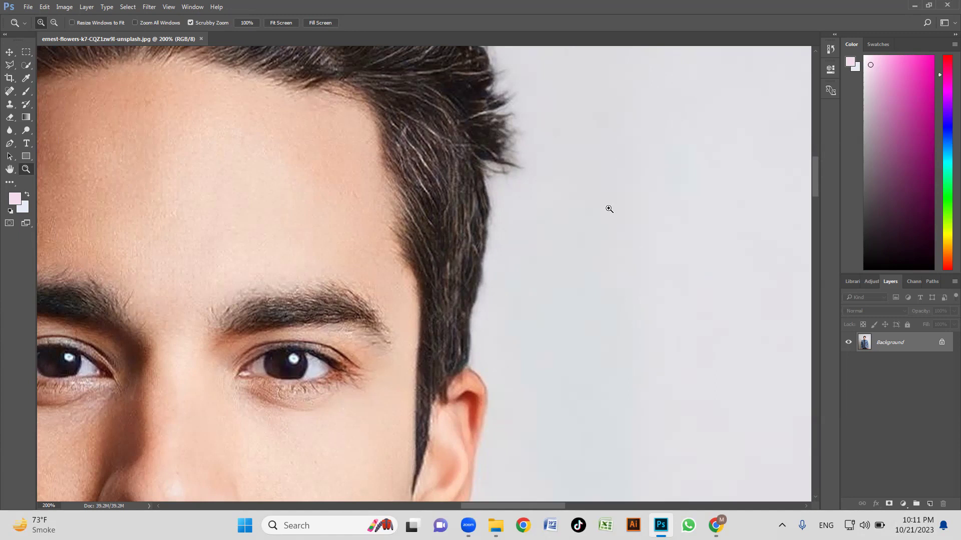
key("alt")
left_click(500, 248)
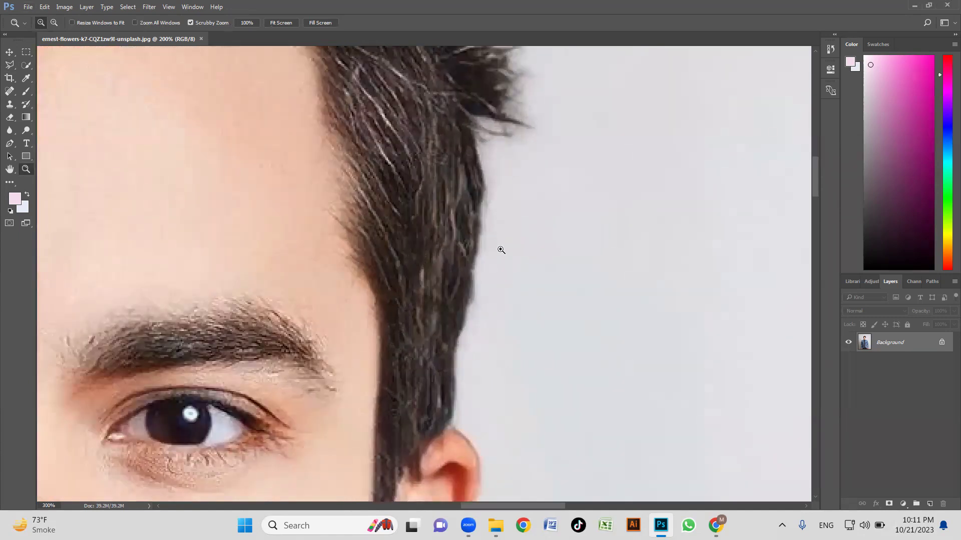
left_click_drag(500, 248, 513, 236)
left_click(500, 253, "alt")
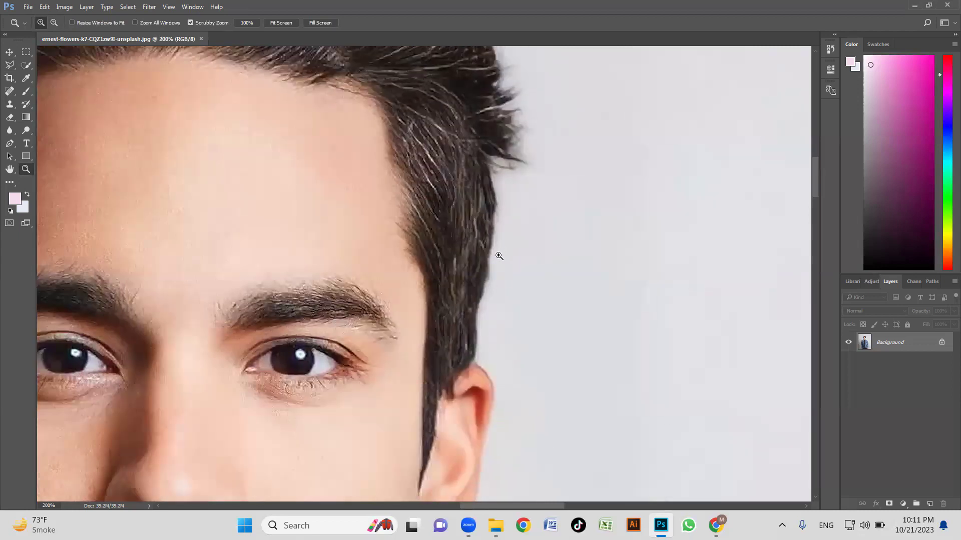
key("l")
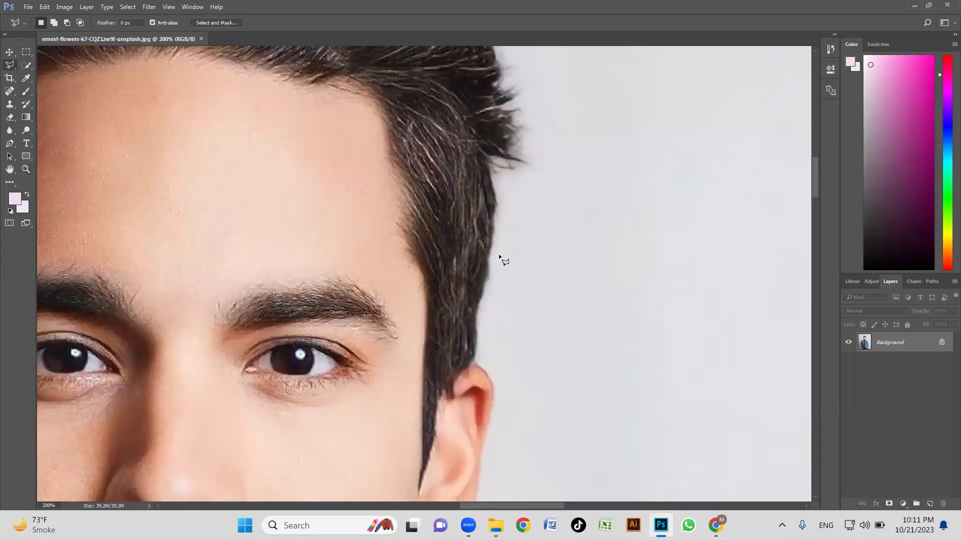
right_click(9, 66)
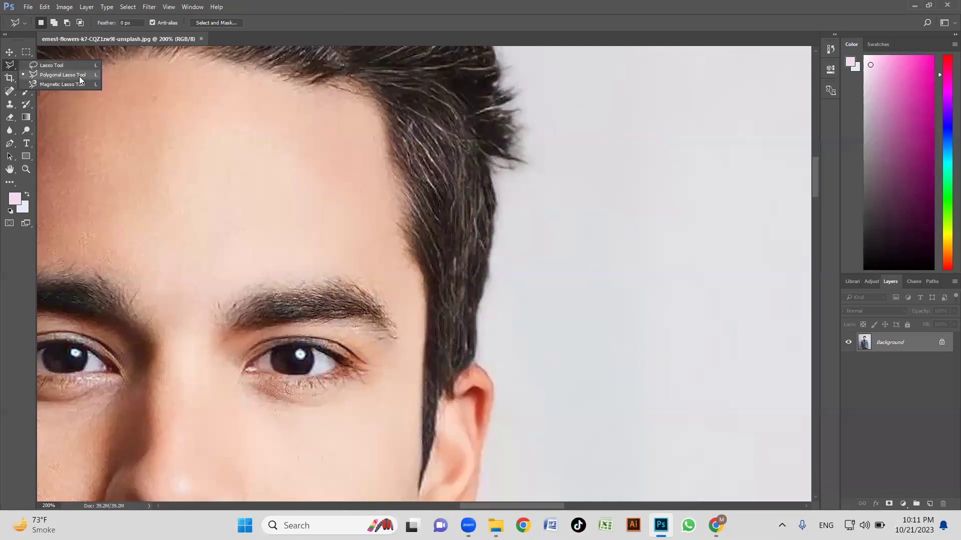
left_click(62, 74)
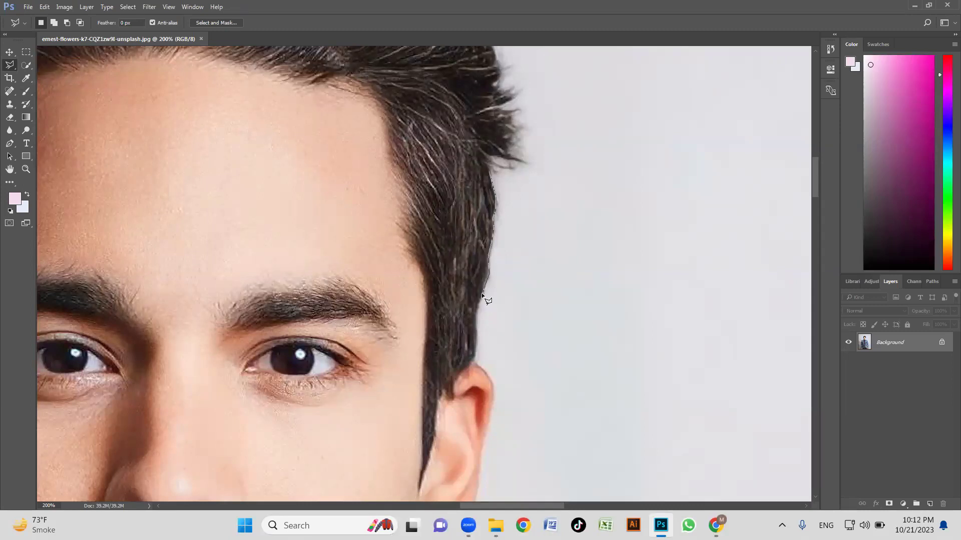
Trace the hair edge above the ear with the Polygonal Lasso at up to 700% zoom and close the selection across the background.
key("space")
scroll(518, 163, "down", 3)
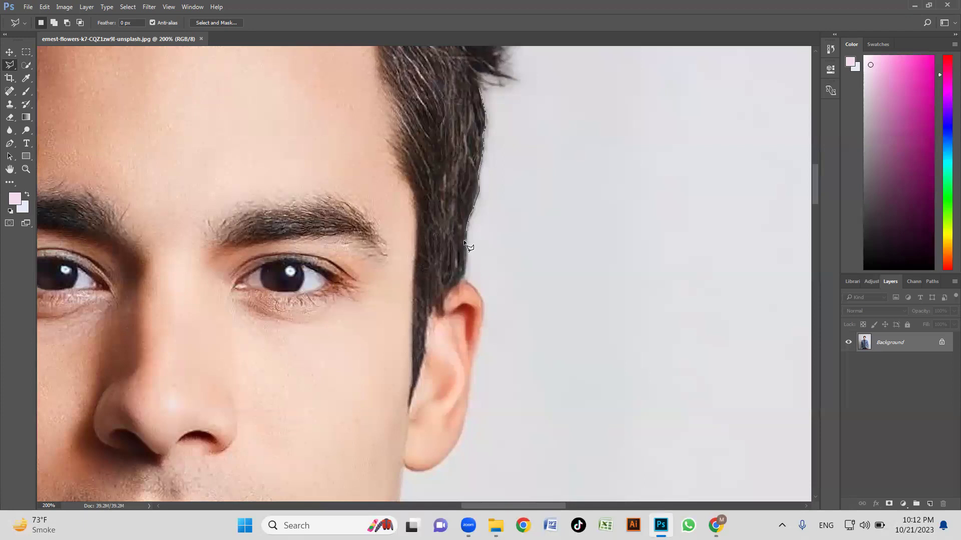
left_click(522, 241, "ctrl")
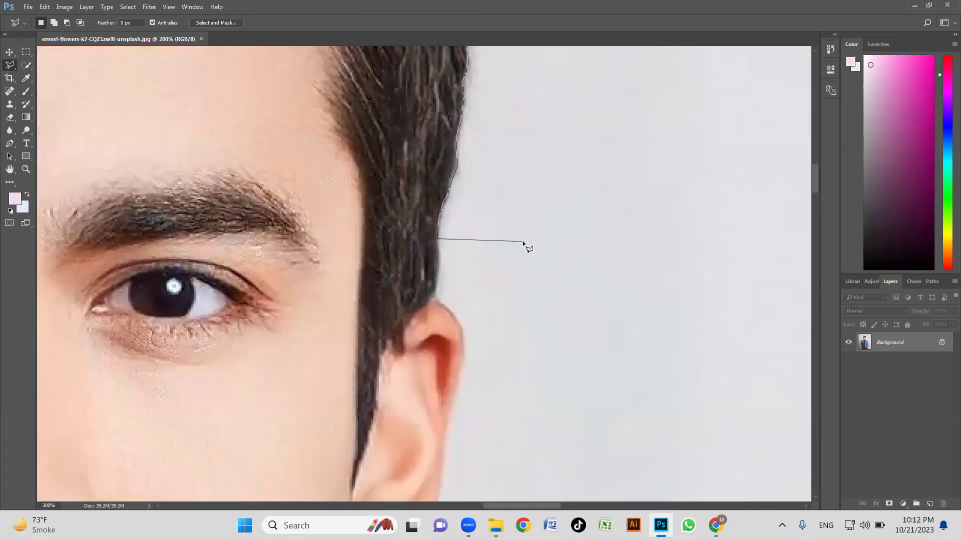
left_click(523, 241, "ctrl")
left_click(522, 241, "ctrl")
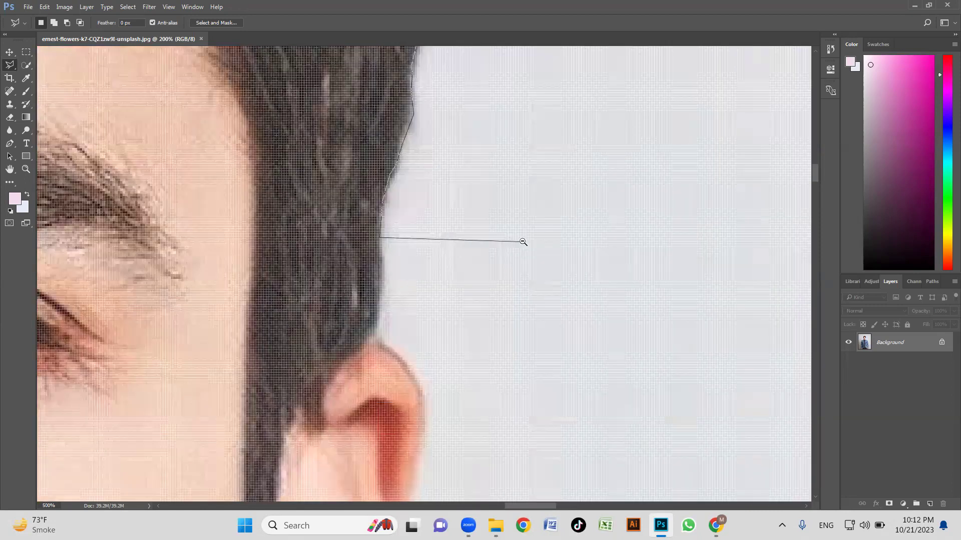
scroll(522, 242, "down", 3)
scroll(522, 242, "up", 3)
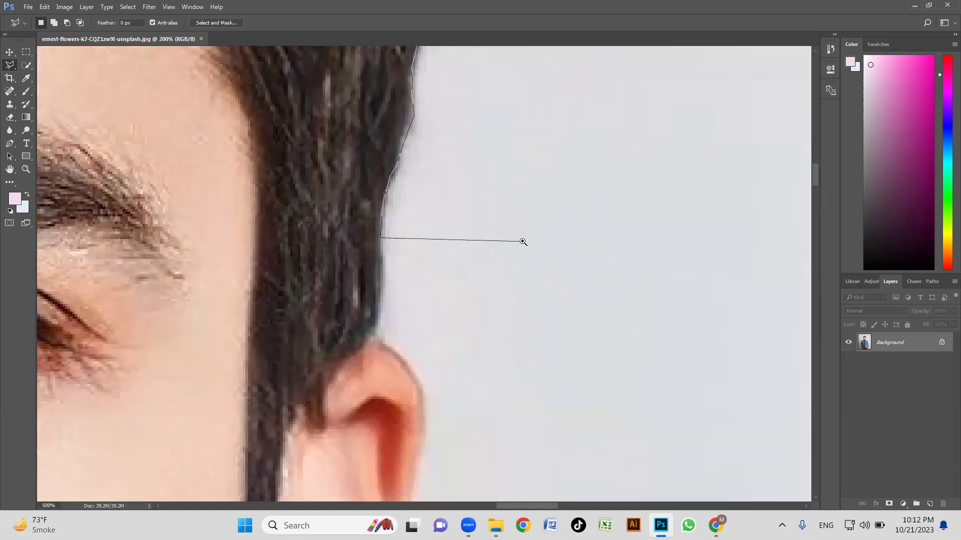
scroll(523, 242, "up", 2)
left_click_drag(472, 197, 515, 383)
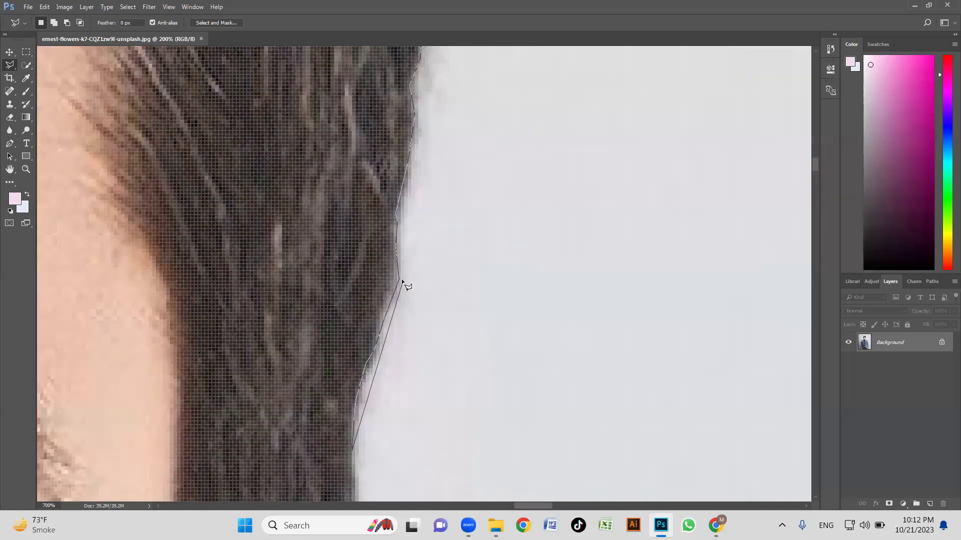
double_click(610, 449)
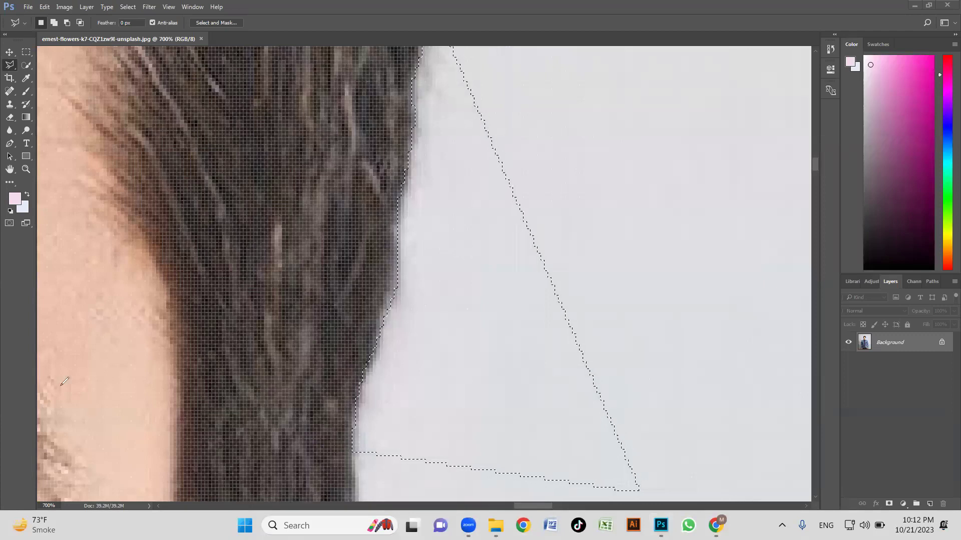
Deselect the trial lasso selection beside the hair.
mouse_move(401, 203)
left_mouse_down()
mouse_move(440, 317)
mouse_move(417, 246)
mouse_move(390, 310)
mouse_move(373, 299)
mouse_move(485, 257)
left_mouse_up()
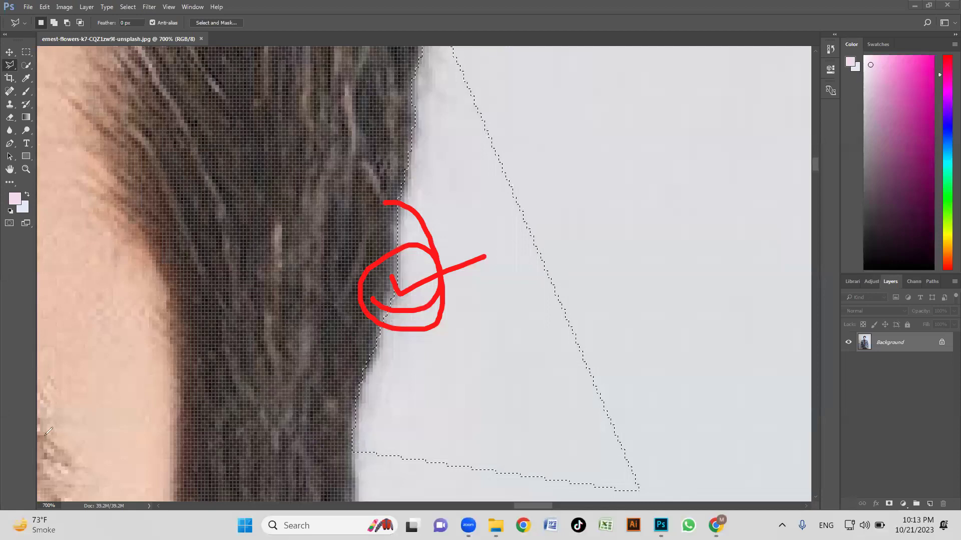
key("Escape")
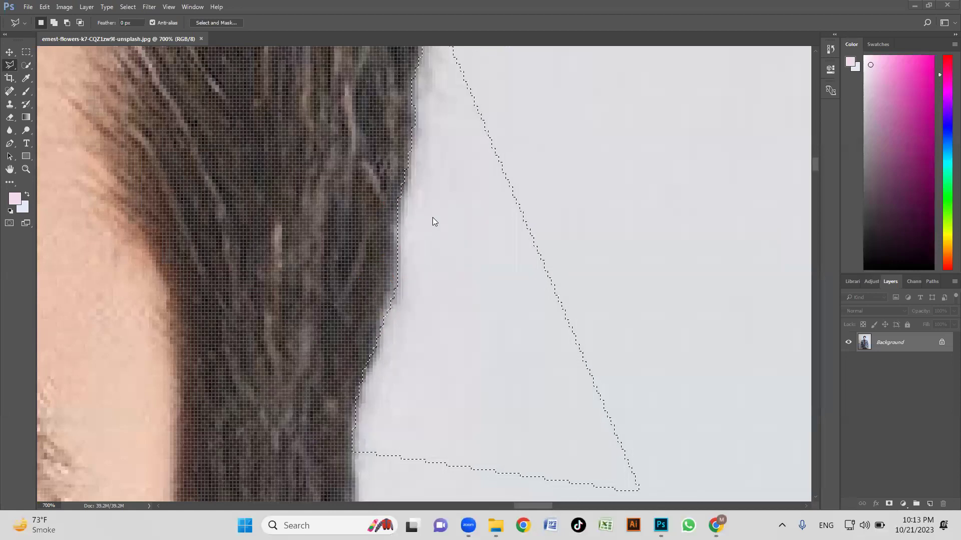
key("ctrl+d")
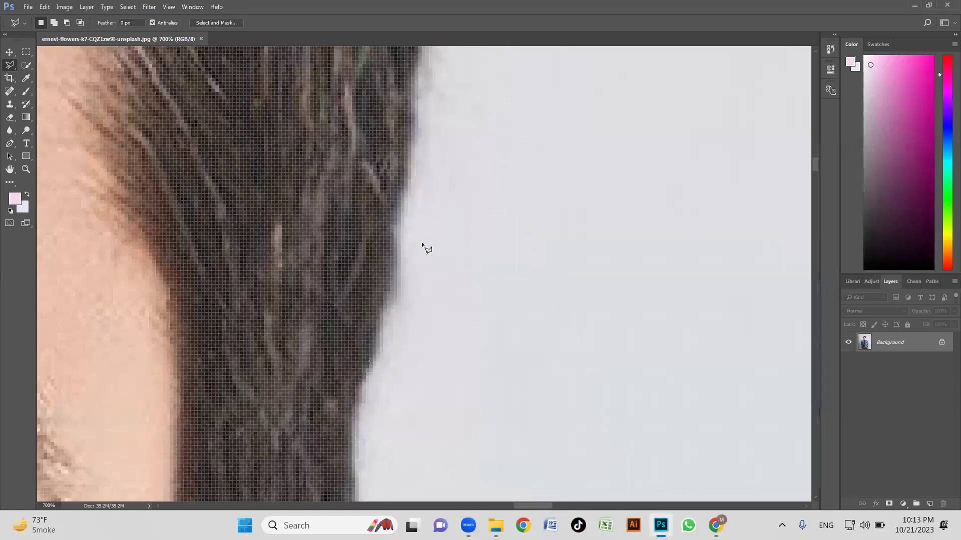
Trace the hair edge above the ear down to the ear's top with the Polygonal Lasso at 500% zoom.
key("z")
left_click(416, 229, "alt")
left_click(418, 229, "alt")
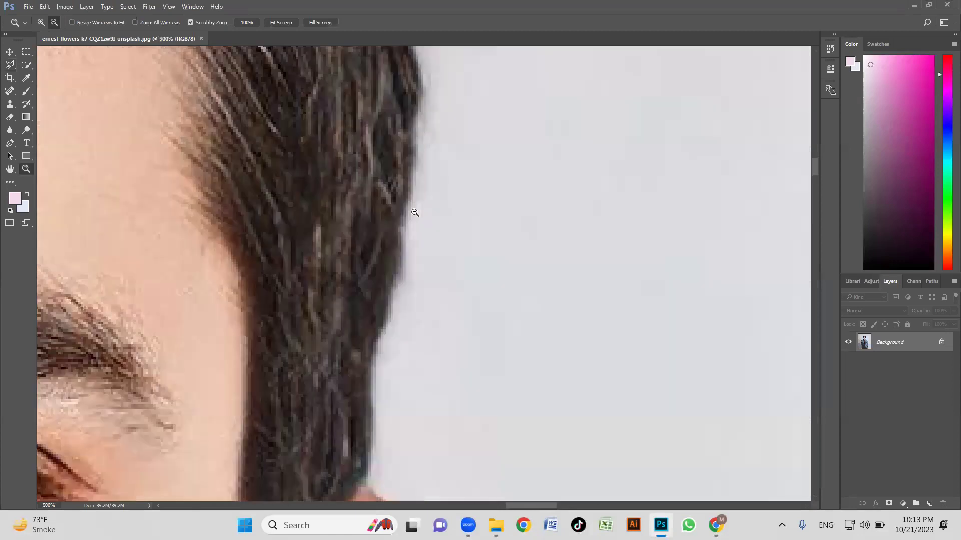
left_click(414, 213, "alt")
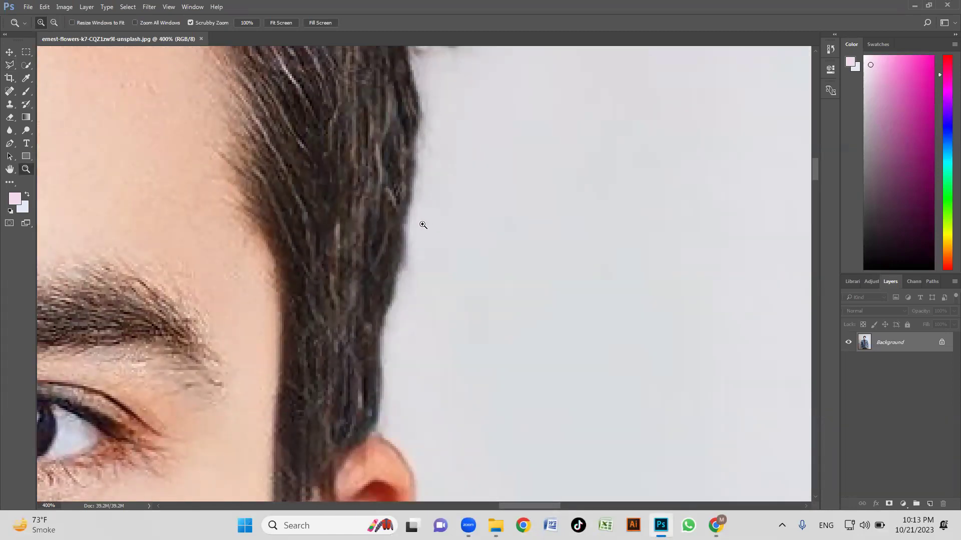
left_click(416, 228)
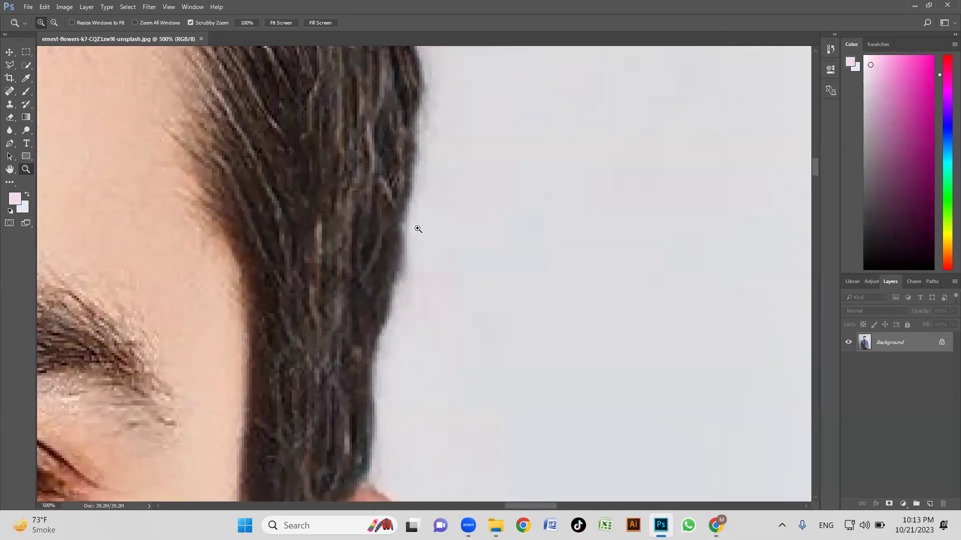
key("l")
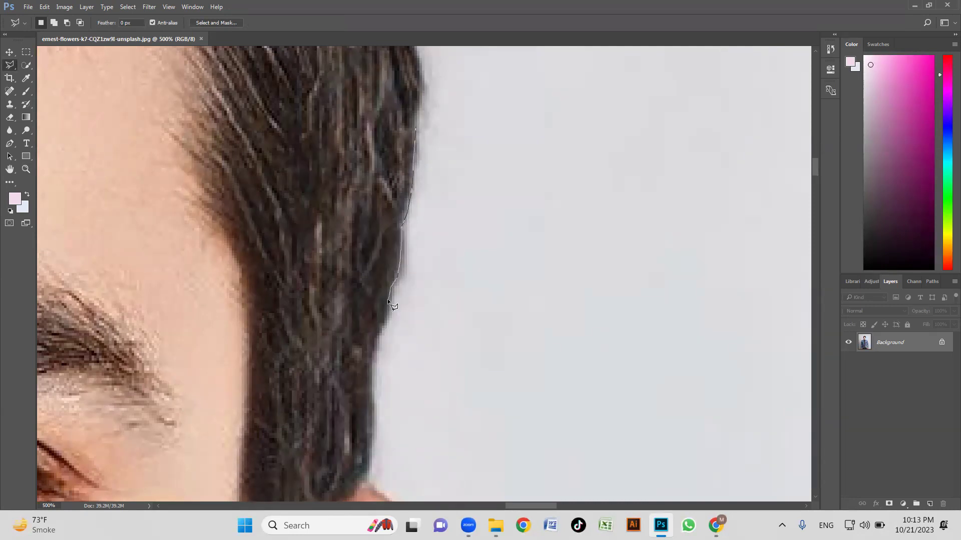
left_click(388, 316)
left_click_drag(382, 333, 401, 289)
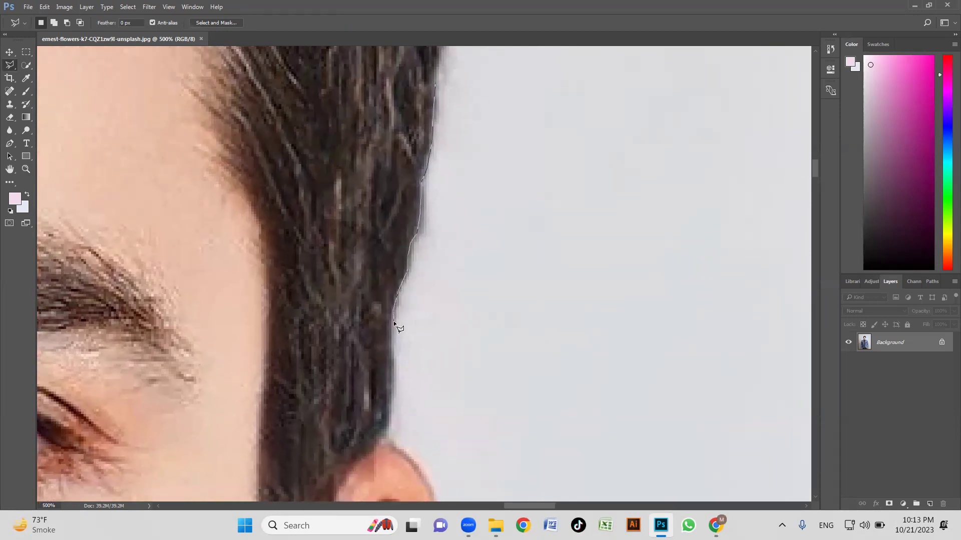
left_click_drag(394, 322, 393, 292)
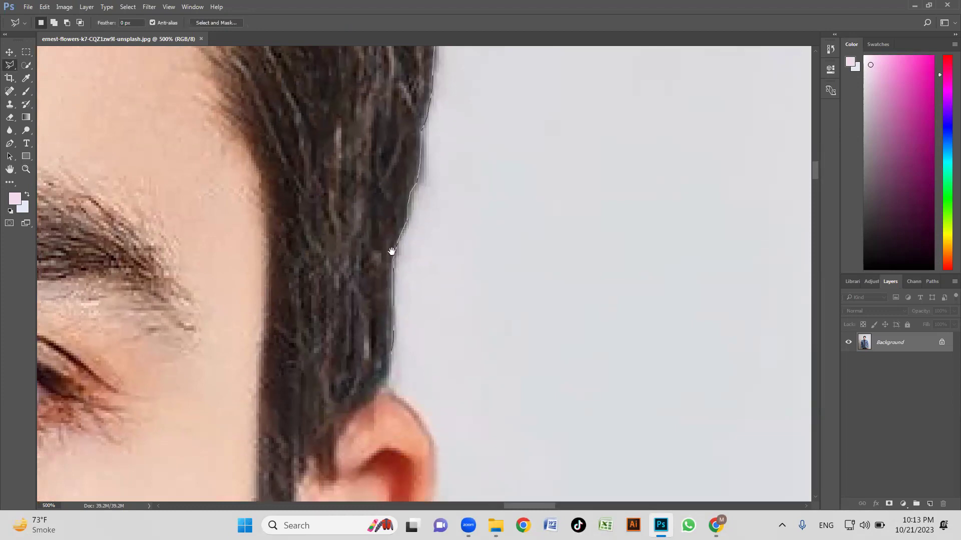
left_click_drag(392, 344, 393, 266)
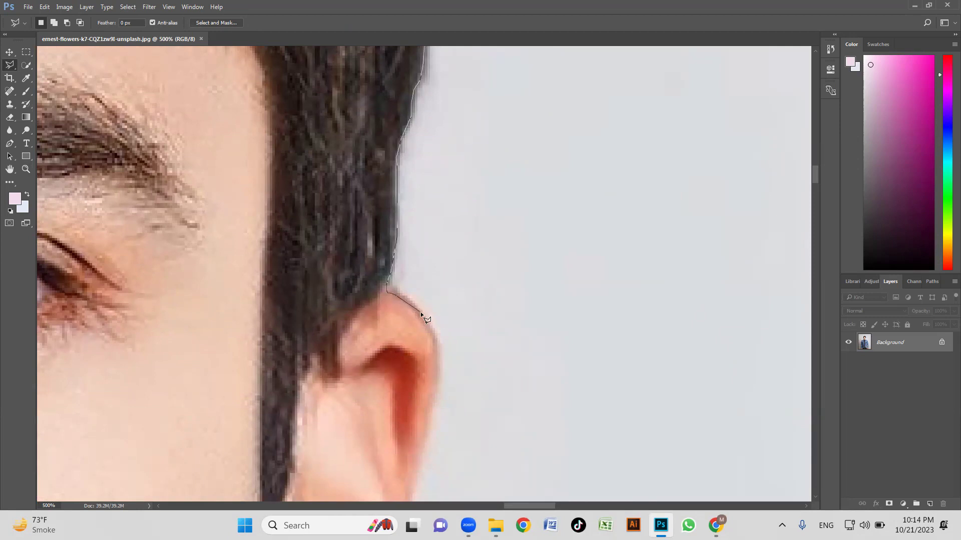
Continue the lasso outline around the ear's upper rim and down its outer edge at 600% zoom.
left_click_drag(421, 311, 403, 261)
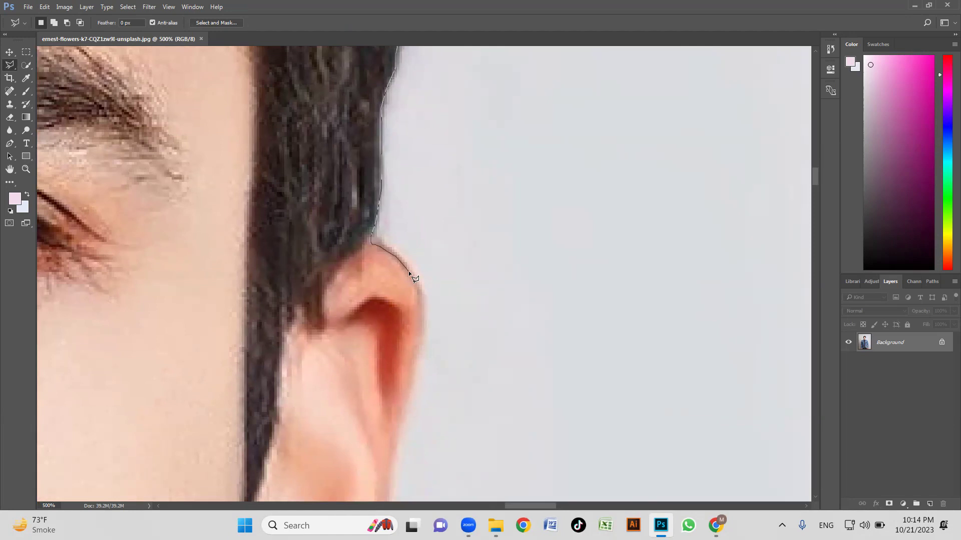
scroll(408, 271, "down", 8)
scroll(418, 290, "down", 1)
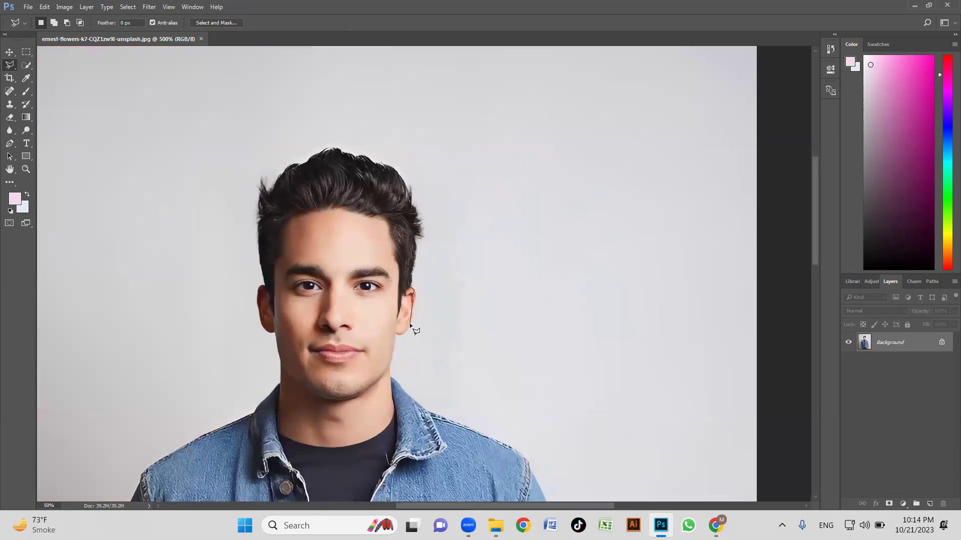
scroll(409, 311, "up", 3)
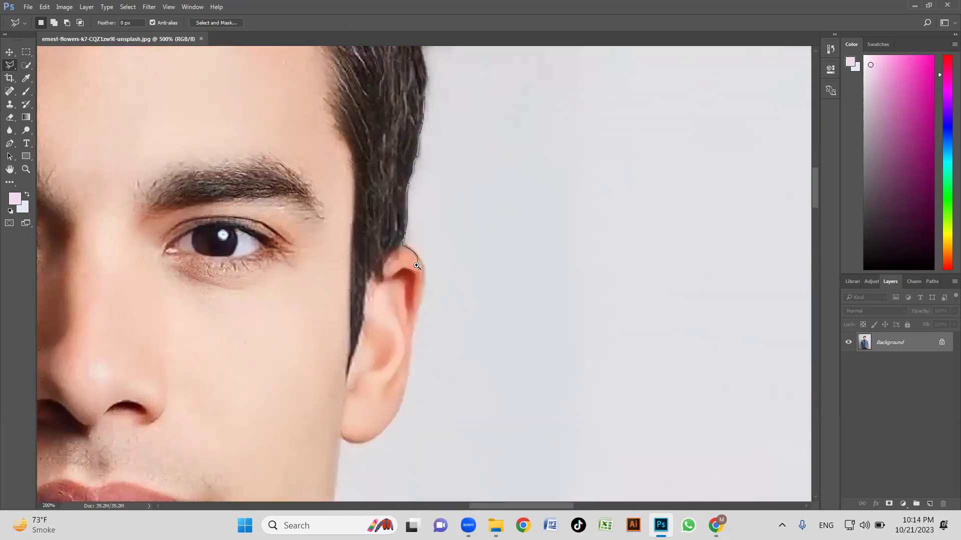
scroll(417, 266, "up", 3)
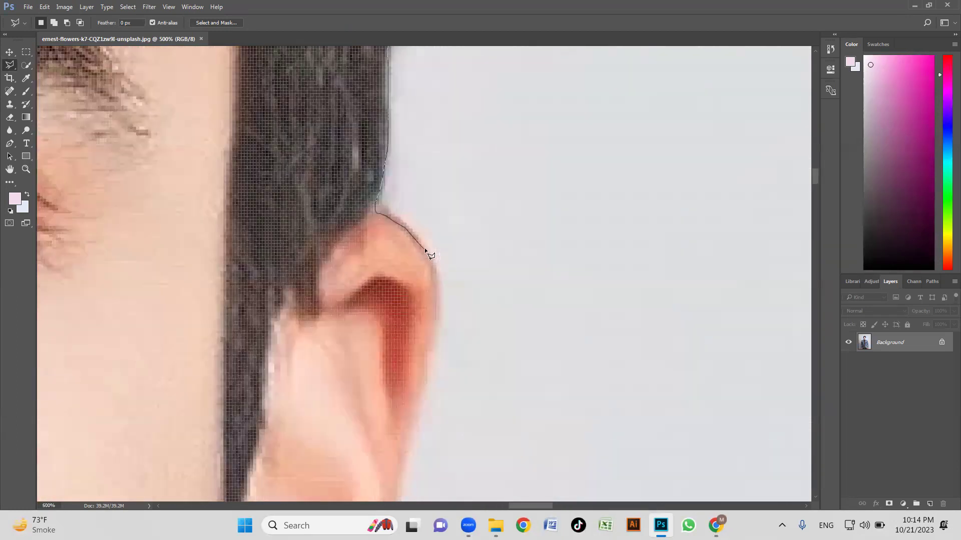
scroll(476, 151, "up", 1)
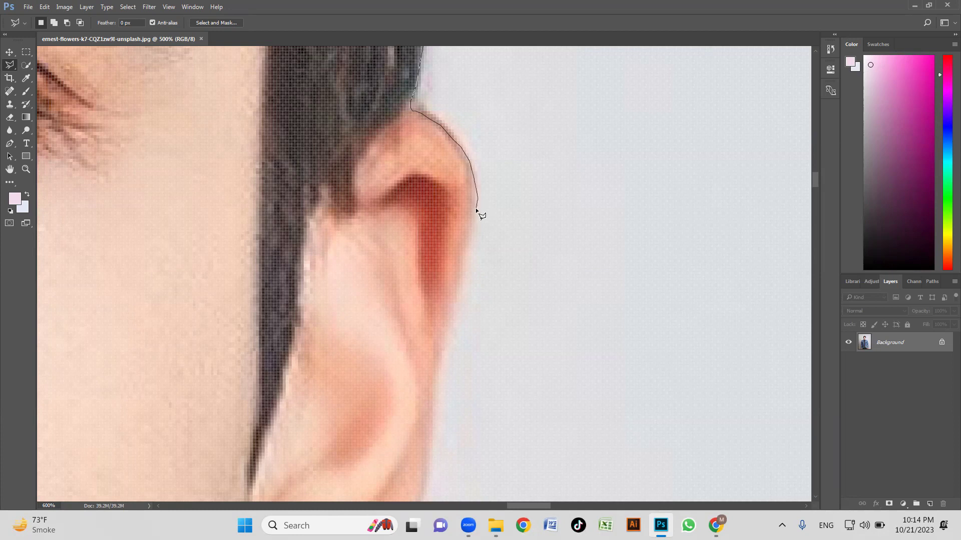
left_click_drag(469, 257, 479, 187)
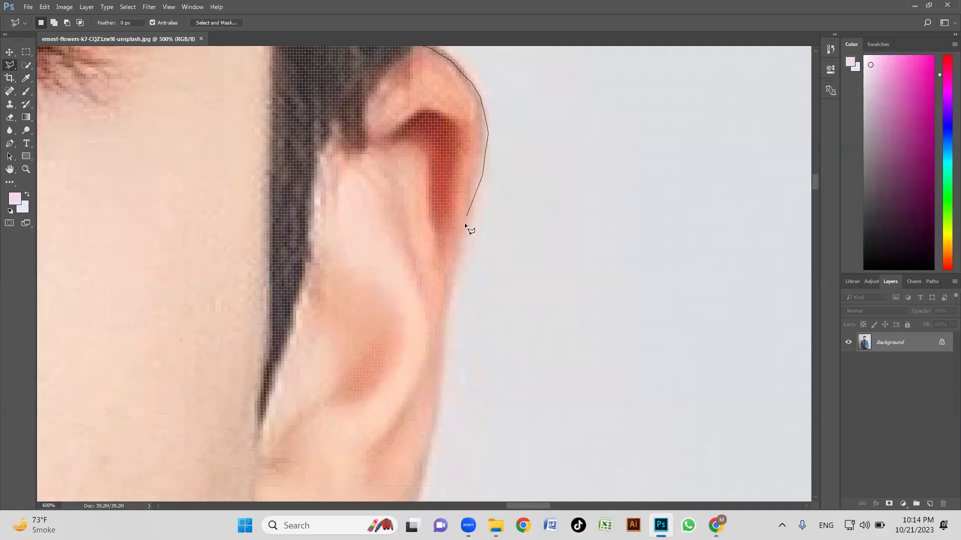
left_click_drag(449, 290, 467, 175)
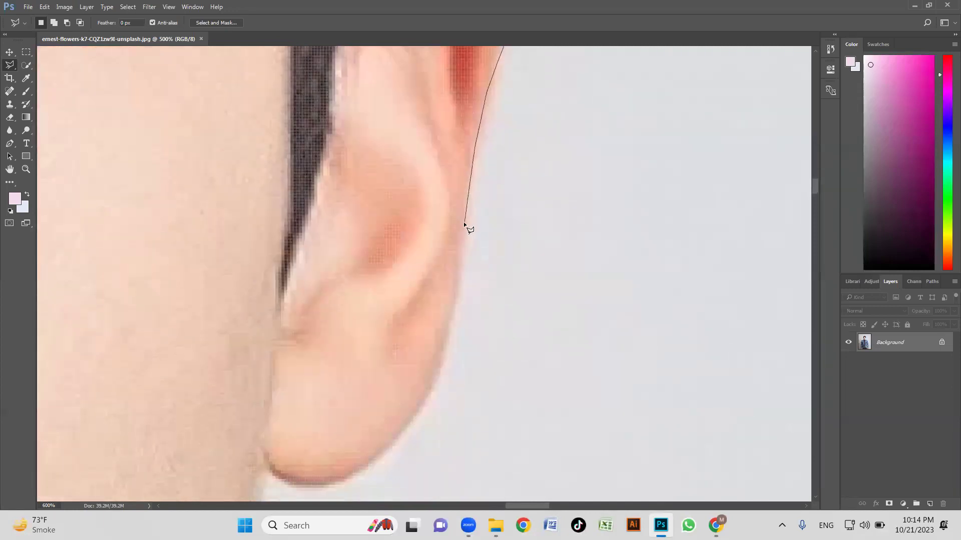
left_click(454, 311)
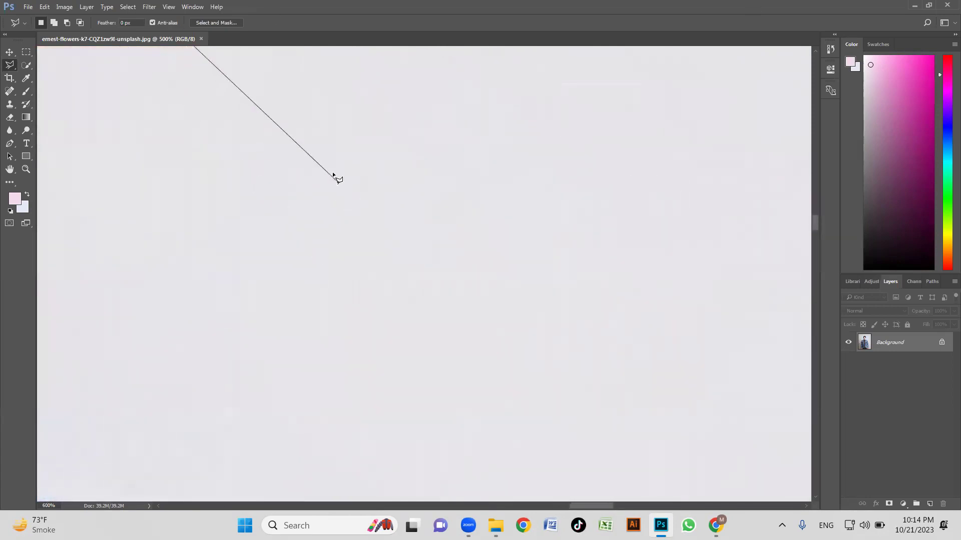
Abandon the unfinished lasso outline that runs from the ear across the background to the jacket collar.
left_click_drag(212, 194, 508, 347)
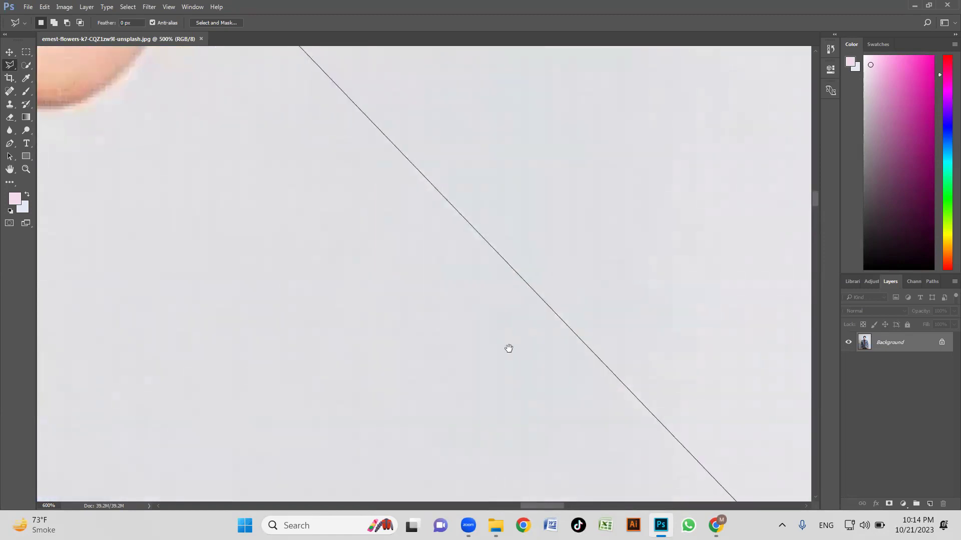
mouse_move(244, 113)
left_mouse_down()
mouse_move(416, 405)
mouse_move(376, 413)
left_mouse_up()
mouse_move(262, 175)
left_mouse_down()
mouse_move(244, 139)
mouse_move(388, 361)
mouse_move(363, 315)
left_mouse_up()
scroll(361, 314, "down", 10)
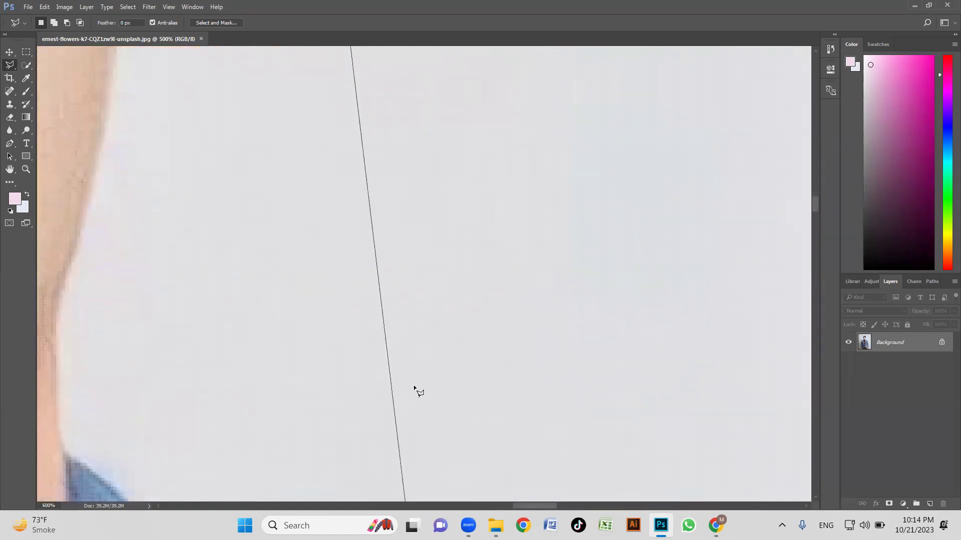
scroll(471, 350, "down", 8)
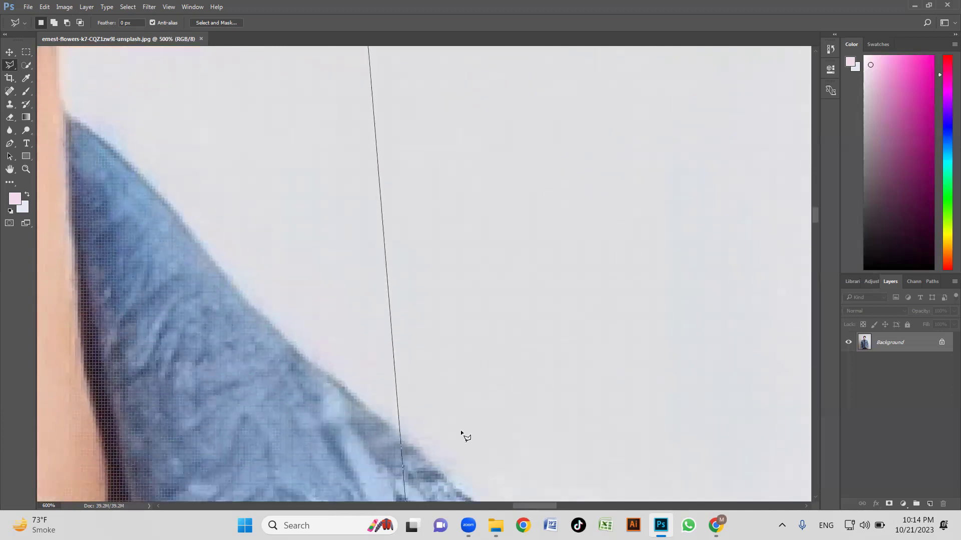
scroll(463, 439, "down", 4)
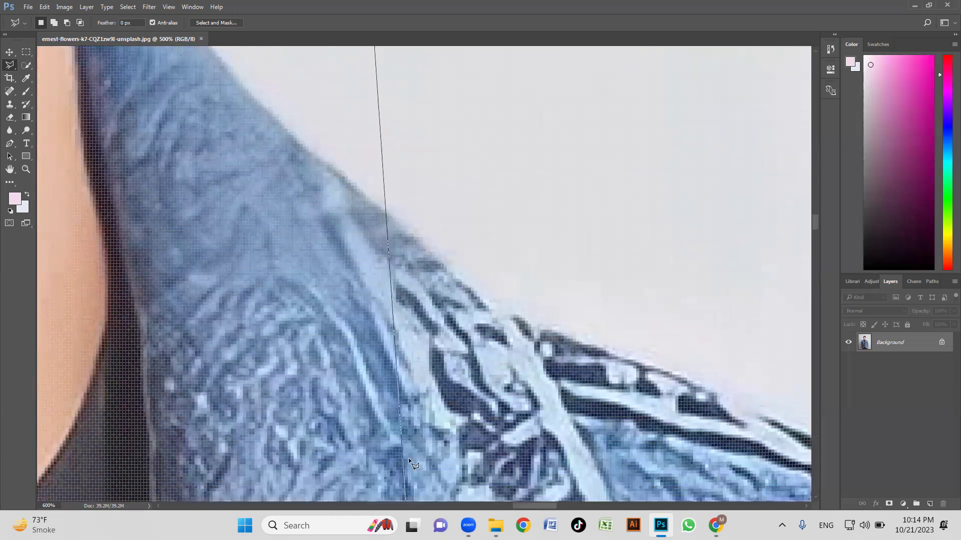
scroll(430, 244, "down", 3)
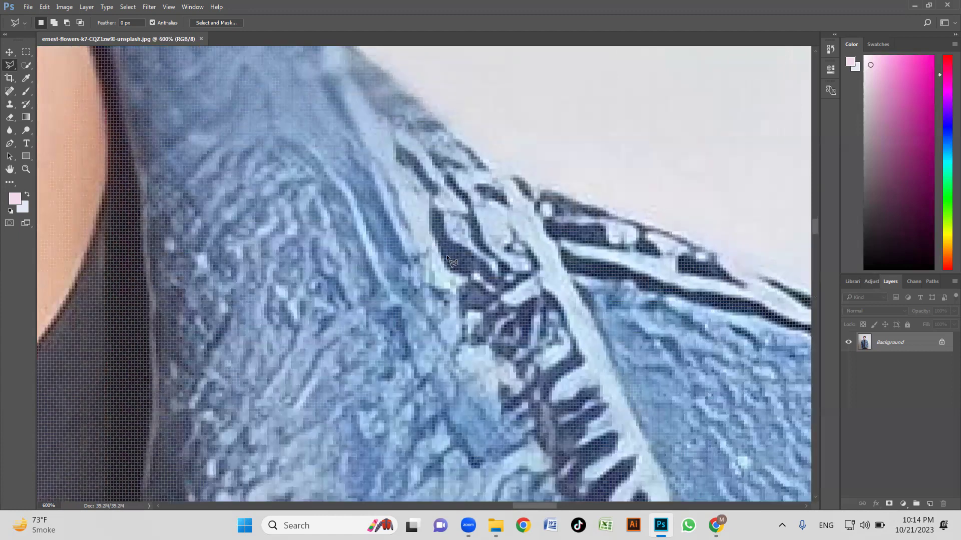
Reactivate the Polygonal Lasso tool with the whole ear in view at 400% zoom.
key("z")
left_click(436, 245, "alt")
left_click(431, 240, "alt")
left_click(395, 200, "alt")
left_click(375, 135, "alt")
left_click_drag(369, 70, 348, 275)
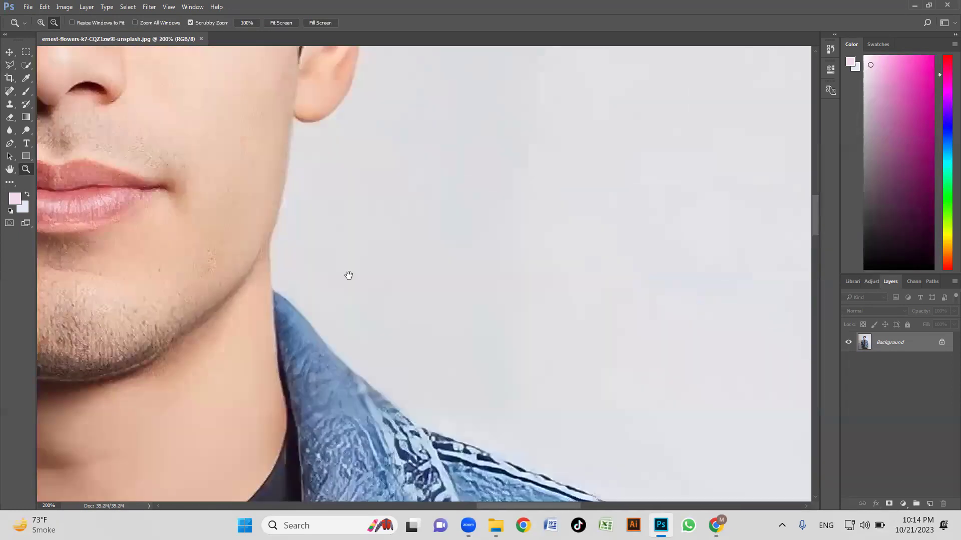
left_click_drag(369, 88, 369, 305)
left_click(358, 274)
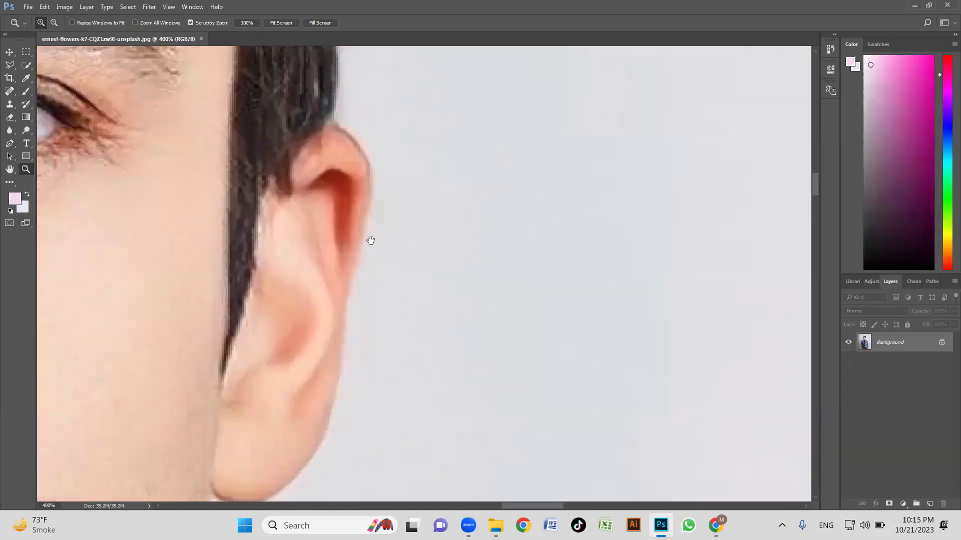
left_click_drag(370, 241, 410, 231)
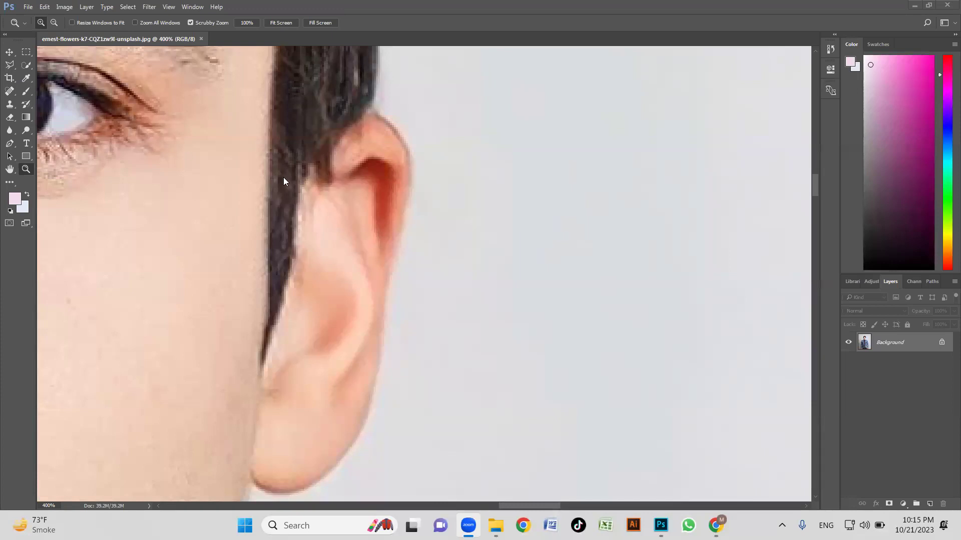
left_click(7, 68)
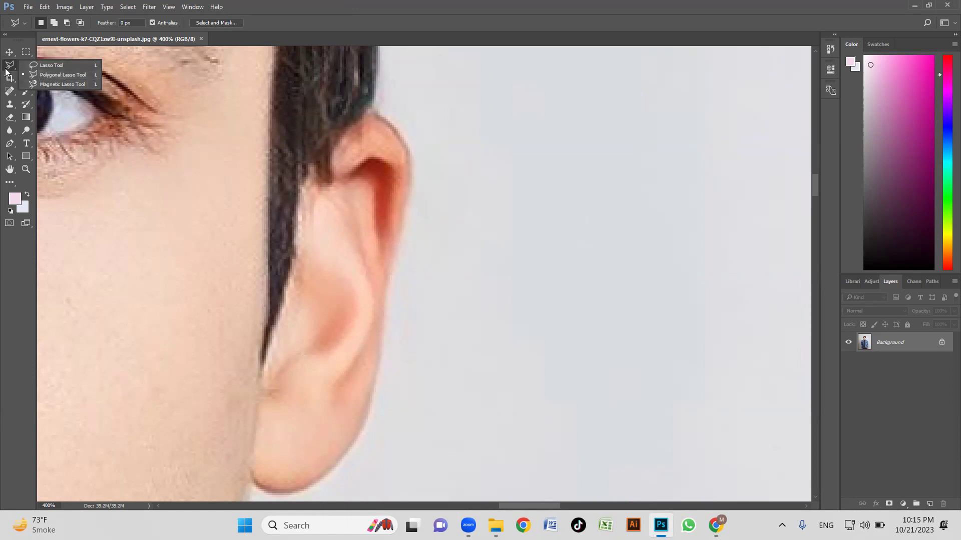
left_click(54, 74)
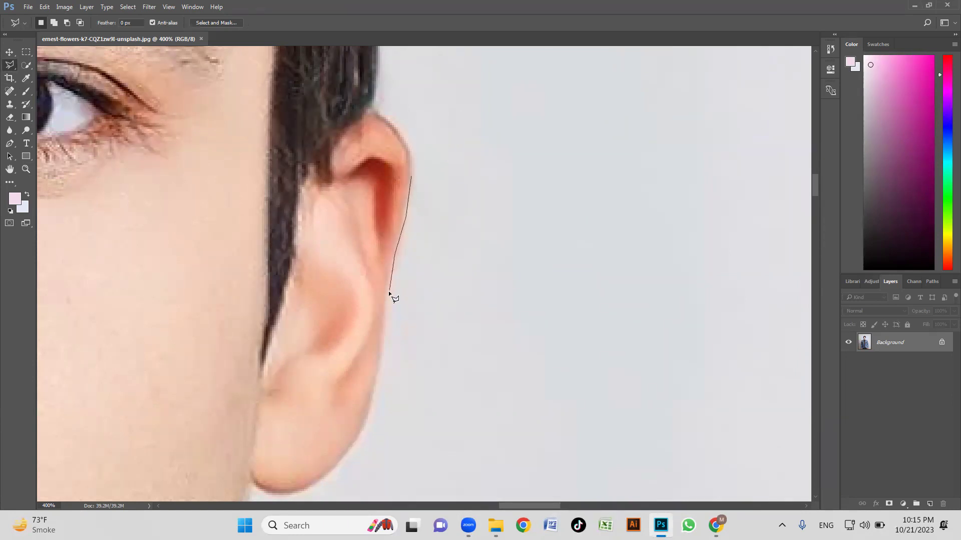
Trace the ear's outer edge with the Polygonal Lasso from the upper rim down around the earlobe.
left_click(386, 337)
left_click(380, 374)
left_click_drag(380, 375, 399, 272)
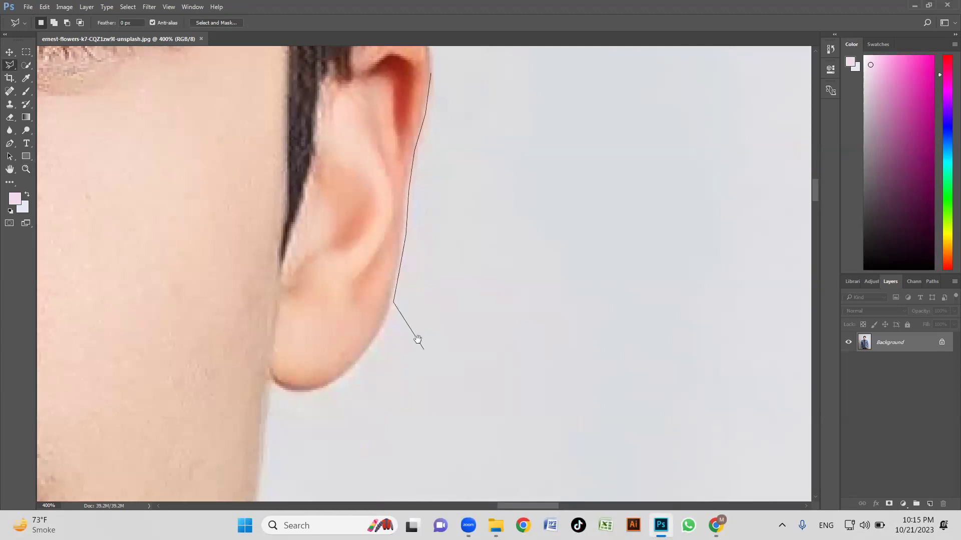
left_click_drag(418, 339, 461, 239)
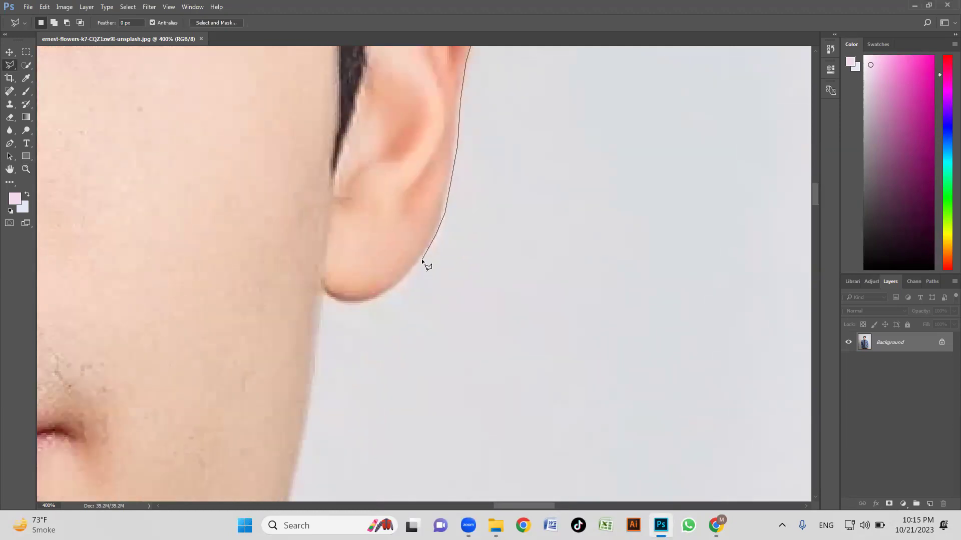
mouse_move(373, 301)
left_mouse_down()
mouse_move(413, 281)
mouse_move(402, 244)
left_mouse_up()
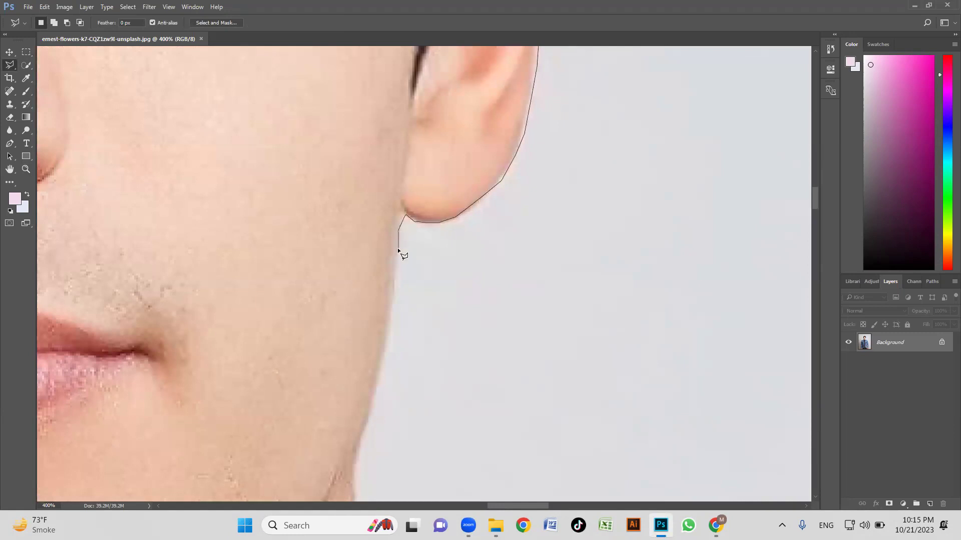
Continue the lasso outline along the jaw and down the neck to the tip of the denim collar.
mouse_move(396, 288)
left_mouse_down()
mouse_move(414, 218)
mouse_move(446, 175)
left_mouse_up()
left_click(411, 219)
left_click(436, 198)
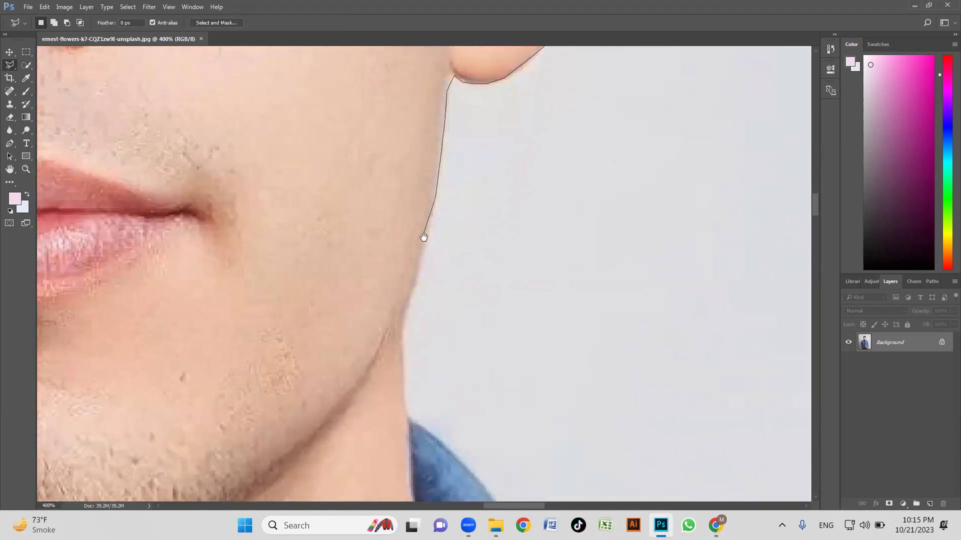
left_click_drag(424, 237, 453, 192)
left_click(445, 231)
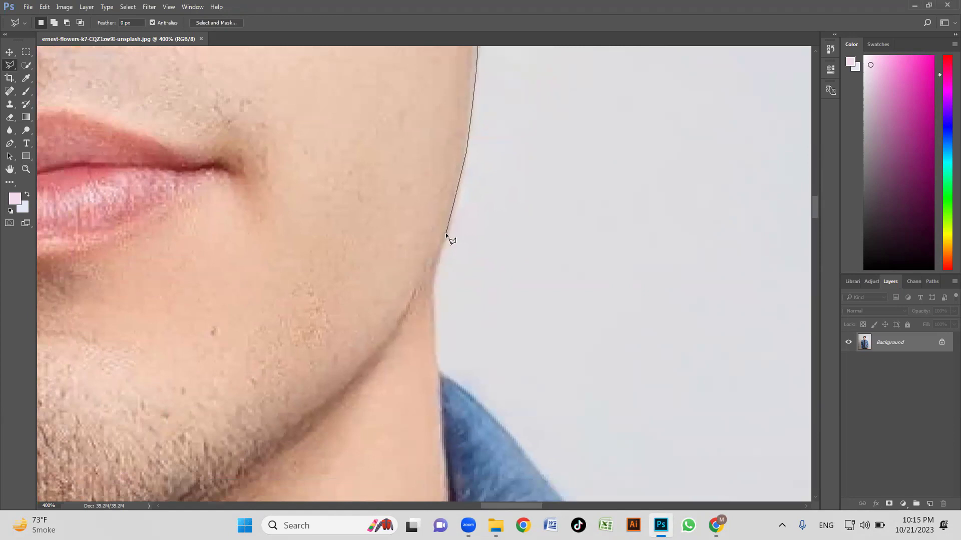
left_click_drag(435, 261, 448, 212)
left_click(443, 233)
mouse_move(444, 269)
left_mouse_down()
mouse_move(446, 209)
mouse_move(445, 216)
left_mouse_up()
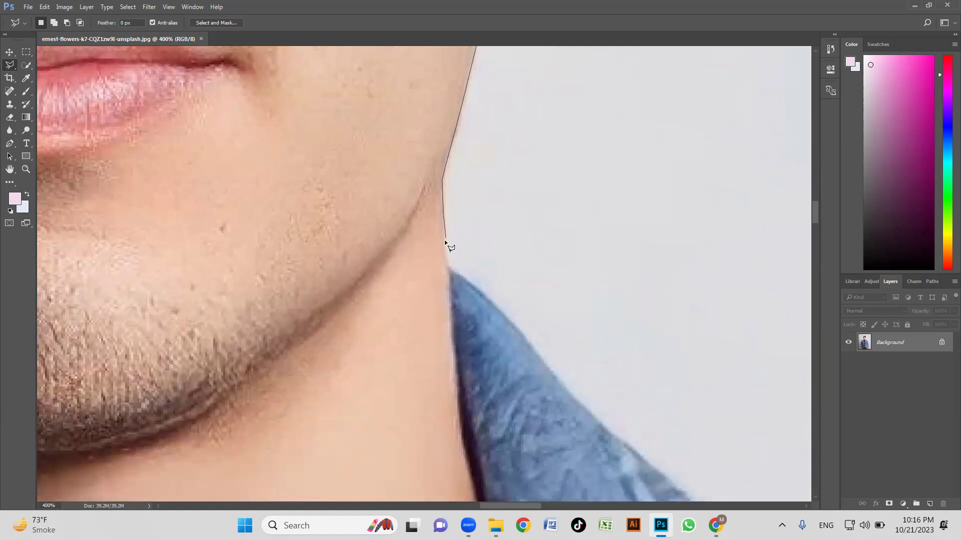
left_click(449, 272)
Try to continue the lasso outline along the denim collar's outer edge down to the shoulder seam.
left_click_drag(508, 290, 419, 185)
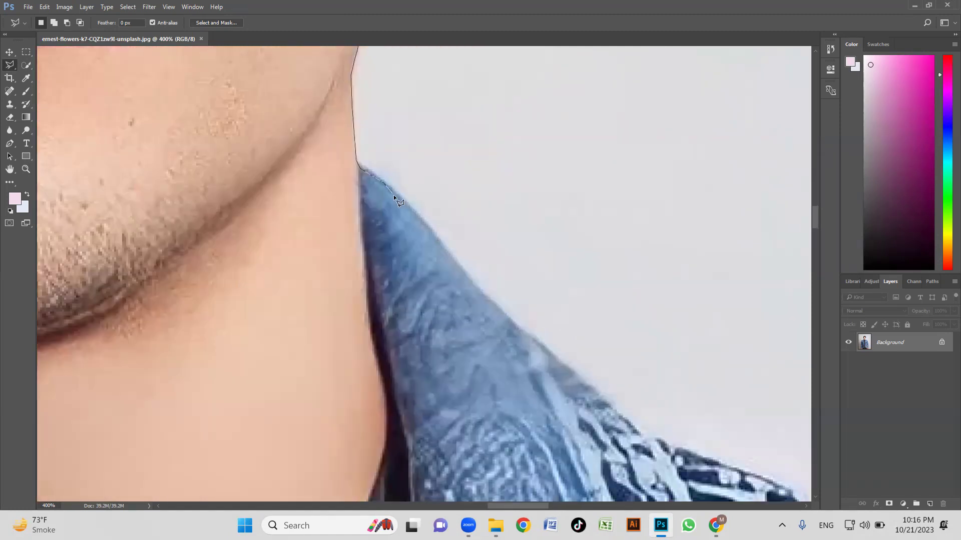
left_click(427, 226)
left_click_drag(482, 276, 404, 192)
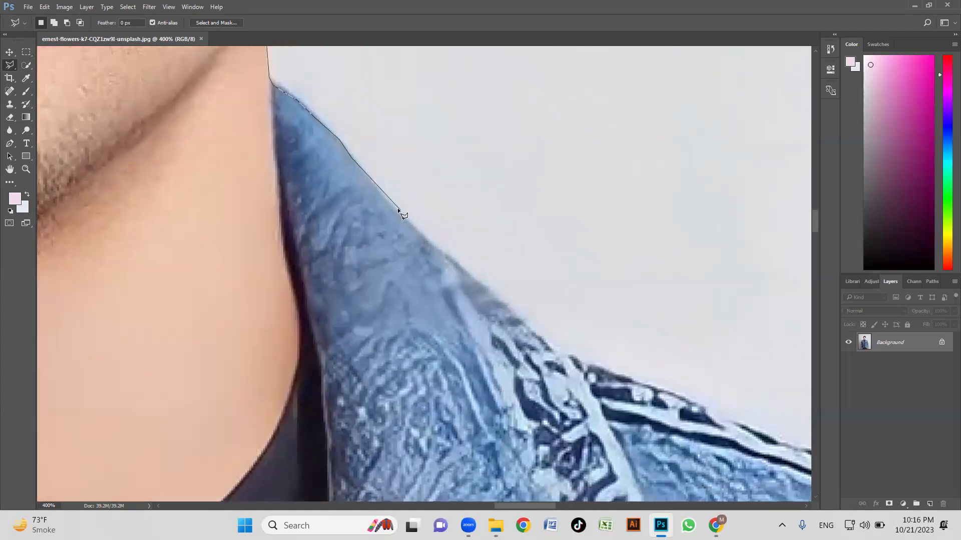
left_click(418, 234)
left_click_drag(486, 262, 391, 206)
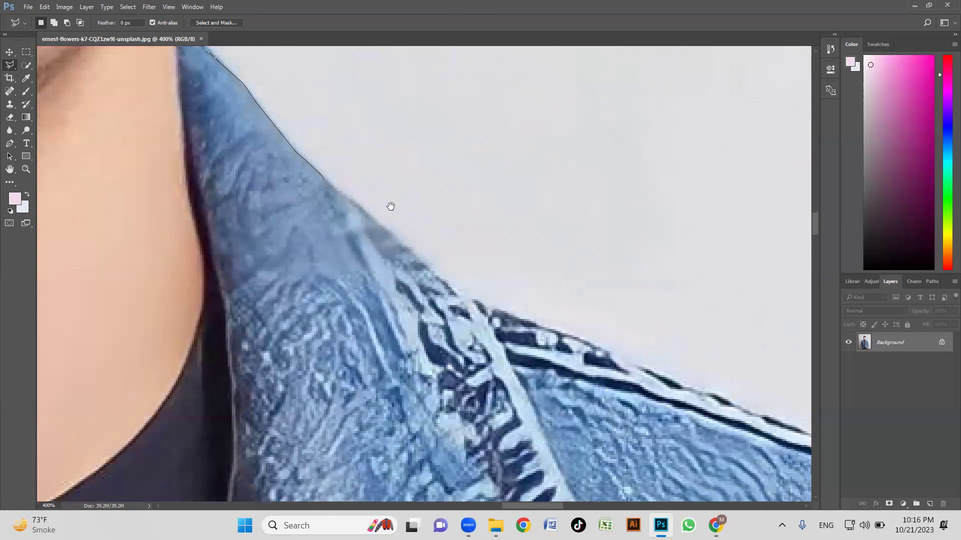
left_click(383, 232)
left_click_drag(422, 253, 370, 198)
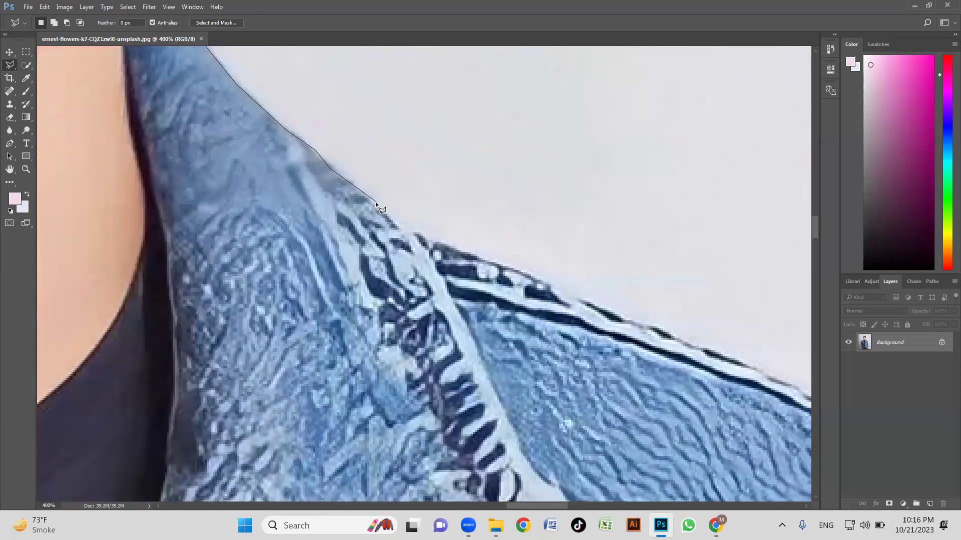
left_click(405, 228)
mouse_move(473, 241)
left_mouse_down()
mouse_move(374, 191)
mouse_move(381, 199)
left_mouse_up()
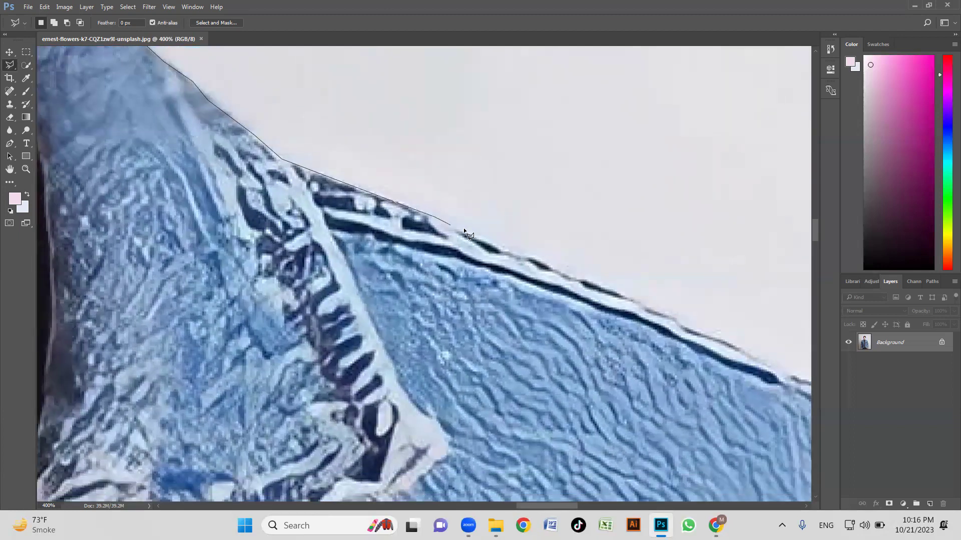
Try to extend the lasso outline along the jacket's shoulder seam toward the sleeve.
left_click(492, 242)
left_click_drag(500, 245, 270, 77)
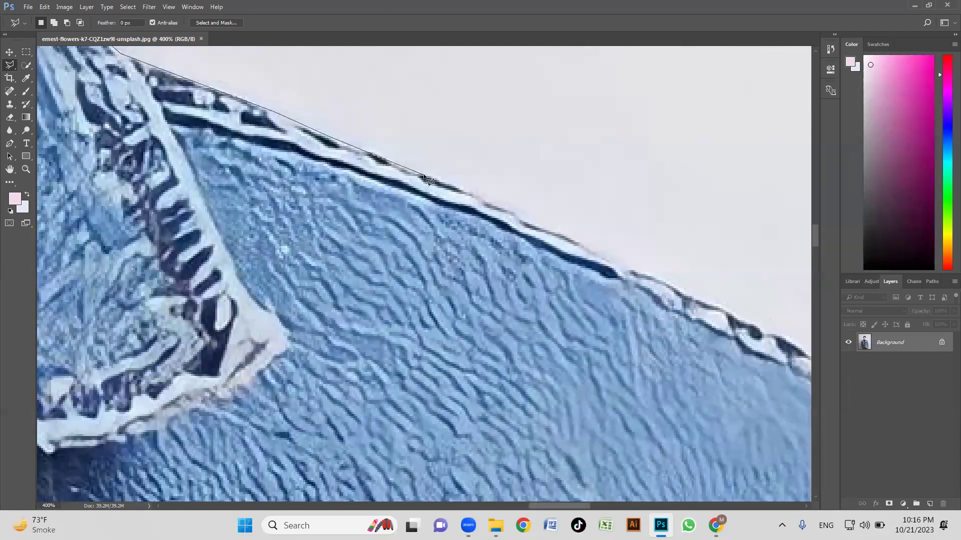
left_click(496, 205)
left_click_drag(578, 223, 412, 142)
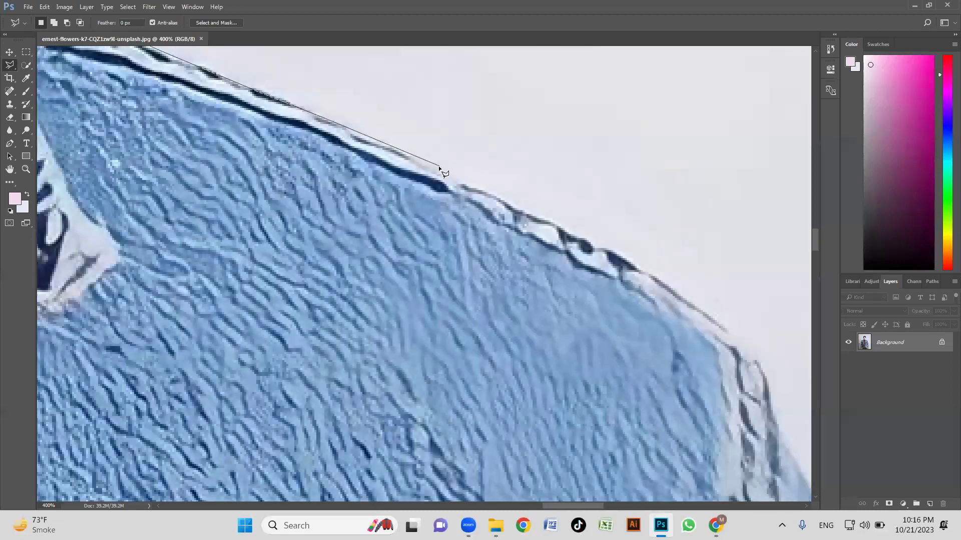
left_click(579, 234)
Remove the lasso points along the shoulder and collar, back to where the neck meets the collar tip.
left_click_drag(557, 316, 878, 470)
left_click_drag(125, 109, 339, 208)
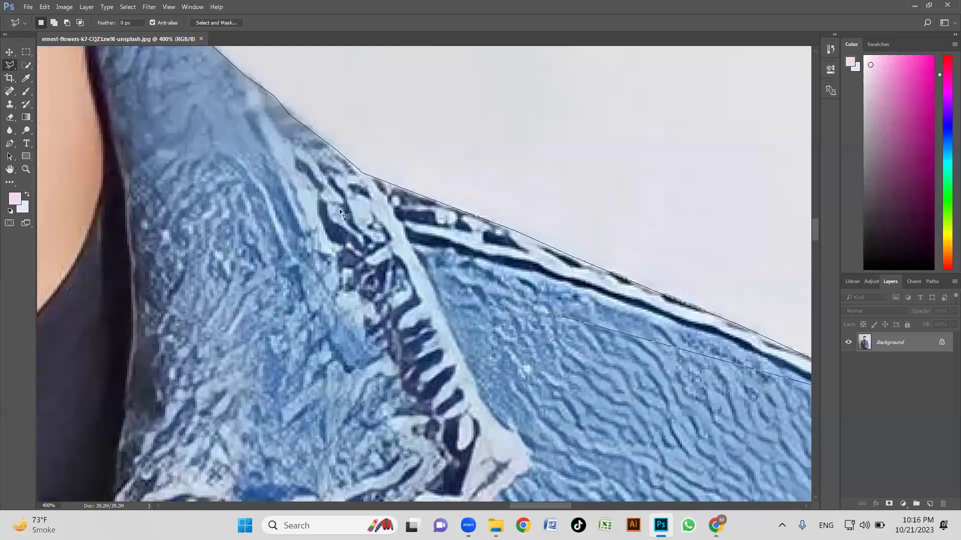
left_click_drag(499, 280, 330, 213)
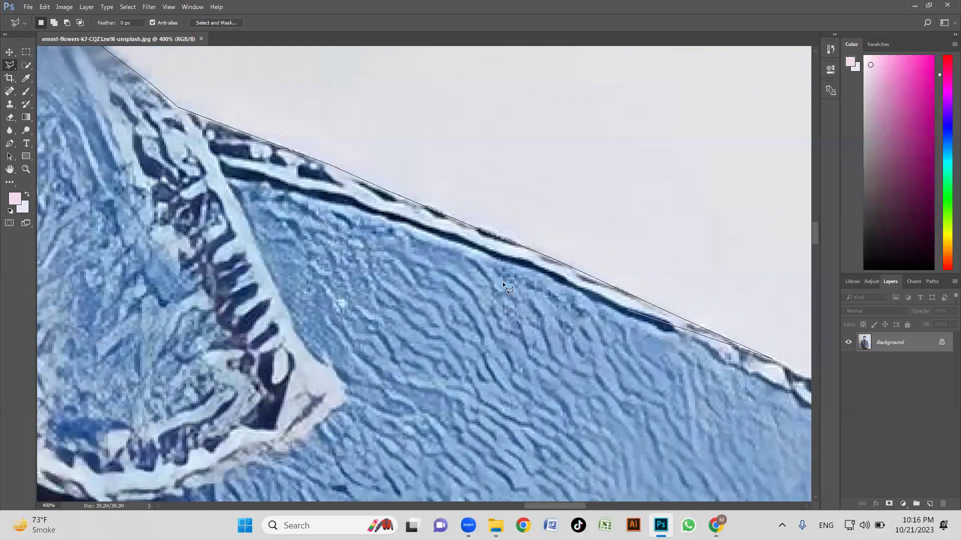
mouse_move(463, 267)
left_mouse_down()
mouse_move(404, 255)
mouse_move(384, 276)
mouse_move(443, 334)
mouse_move(361, 255)
left_mouse_up()
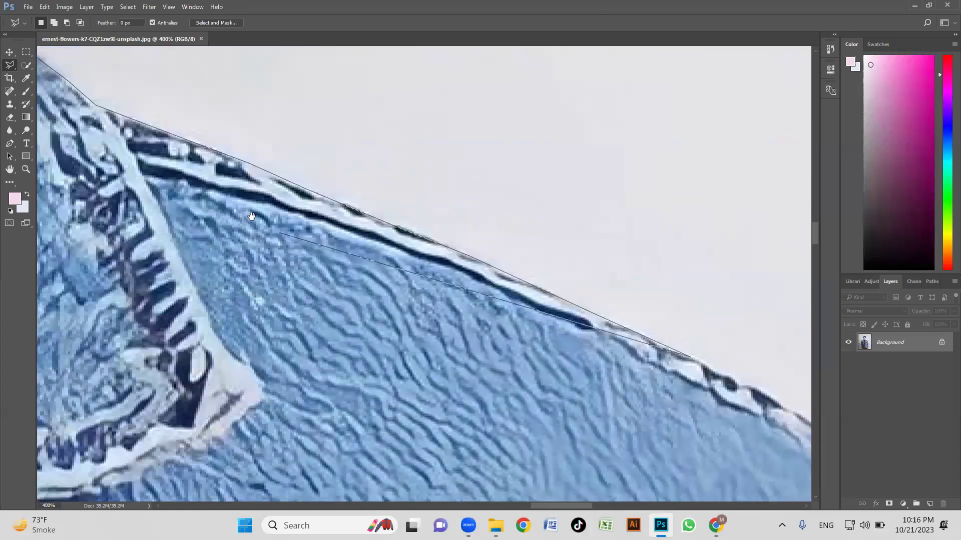
left_click(567, 164)
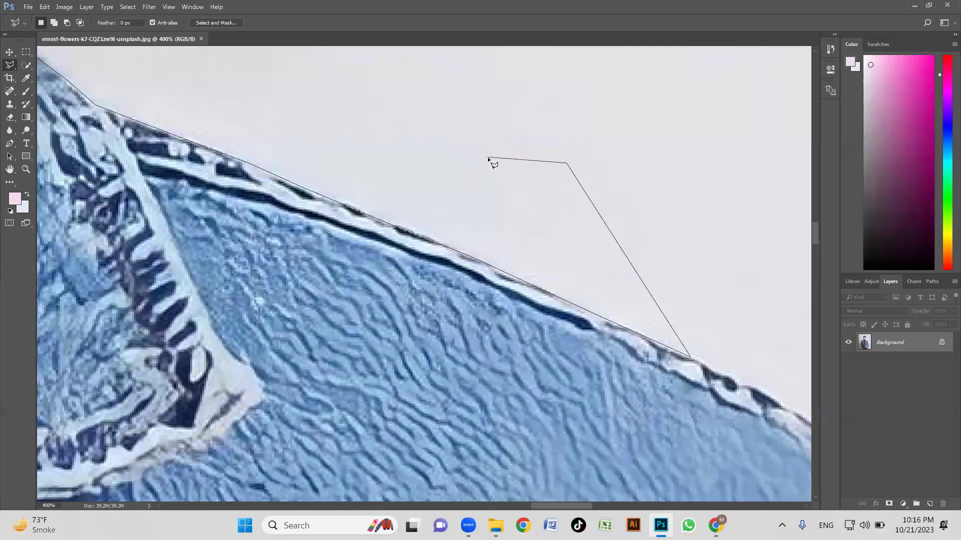
key("BackSpace")
key("BackSpace")
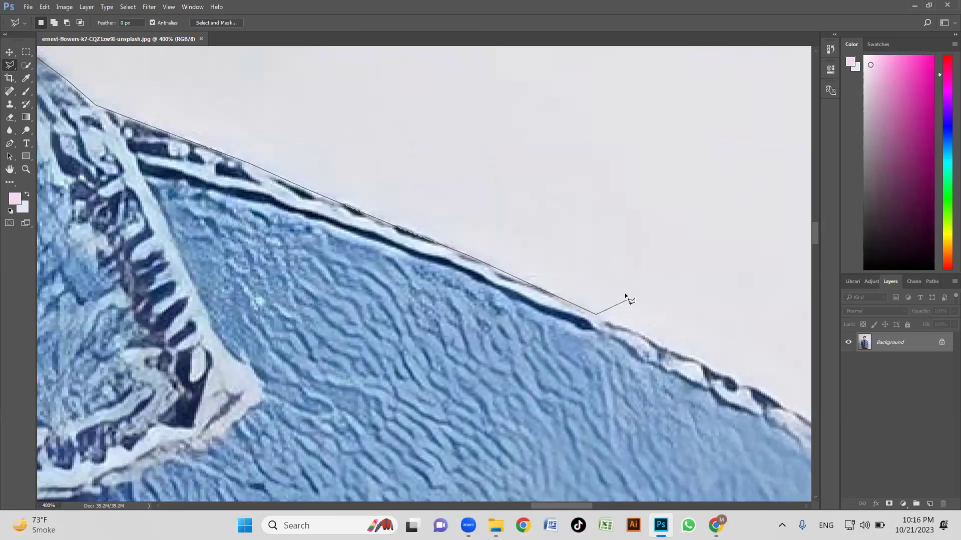
key("BackSpace")
key("BackSpace")
key("BackSpace")
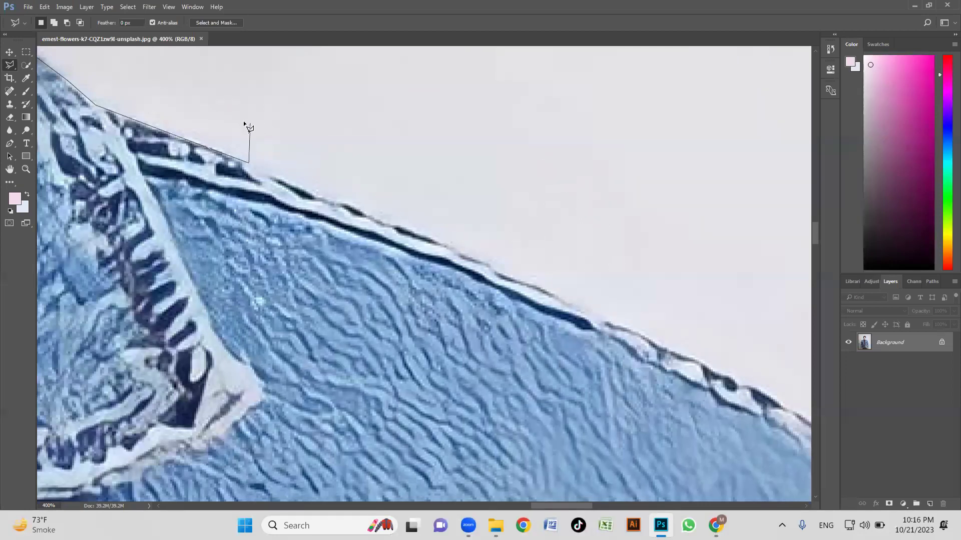
mouse_move(367, 211)
left_mouse_down()
mouse_move(561, 273)
mouse_move(697, 356)
left_mouse_up()
key("BackSpace")
key("BackSpace")
key("BackSpace")
left_click_drag(315, 150, 533, 325)
key("BackSpace")
key("BackSpace")
key("BackSpace")
key("BackSpace")
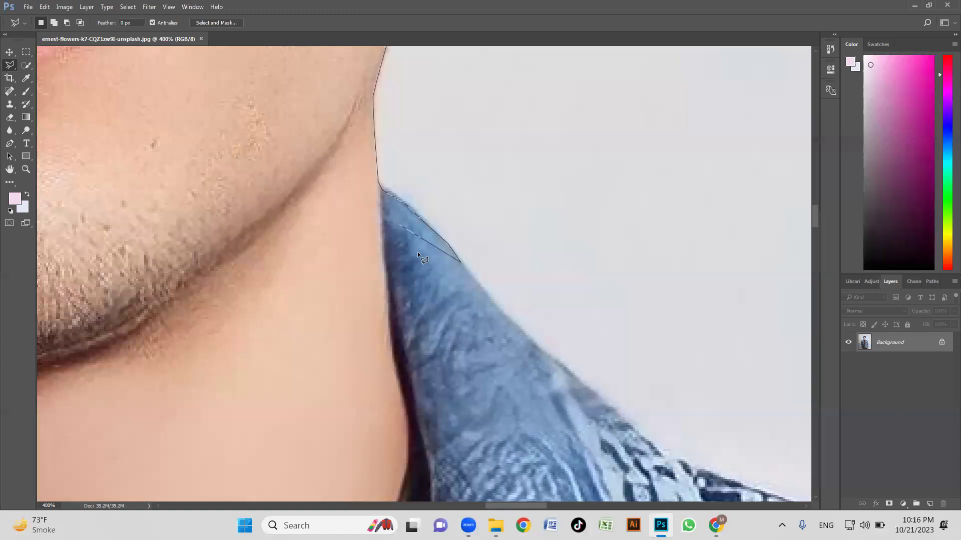
key("BackSpace")
Trace the neck's edge along the inside of the denim collar down to the dark shirt's neckline.
scroll(388, 204, "down", 2)
left_click(389, 229)
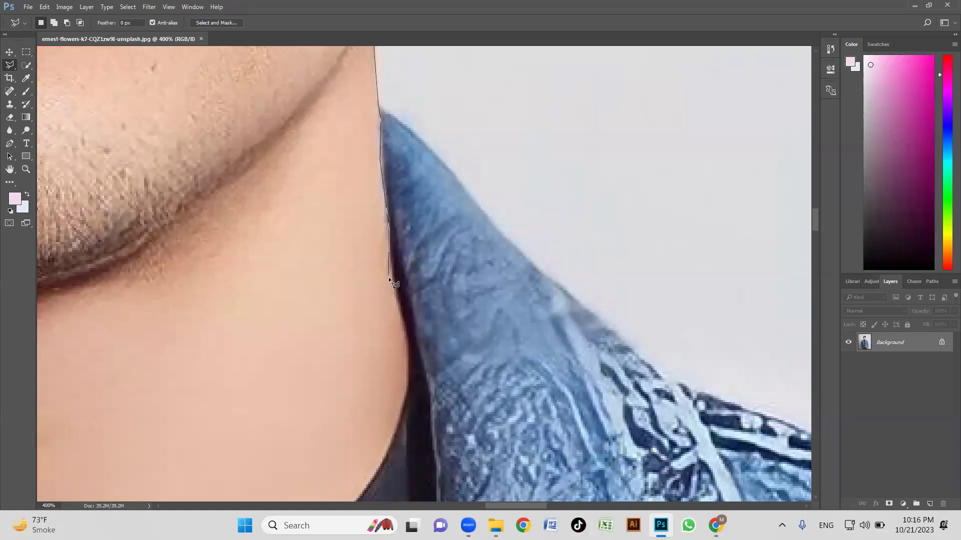
scroll(429, 328, "down", 3)
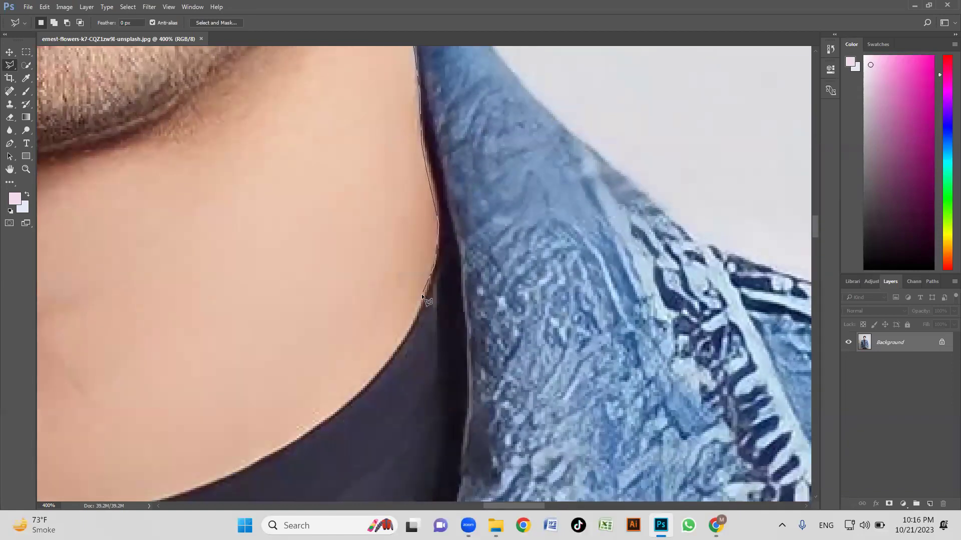
left_click_drag(407, 322, 572, 230)
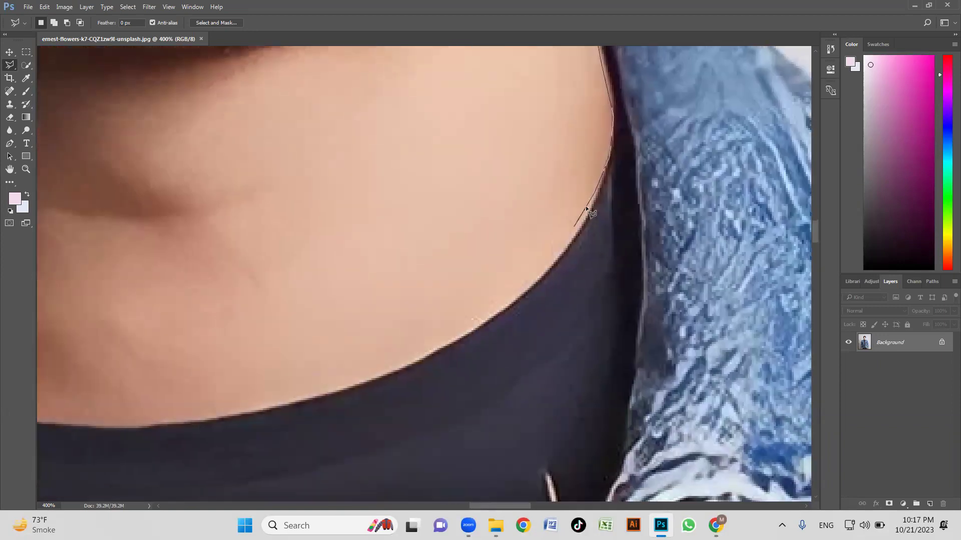
Continue the lasso outline along the curved shirt neckline toward the middle of the chest.
left_click(574, 236)
left_click(542, 270)
left_click_drag(503, 299, 557, 263)
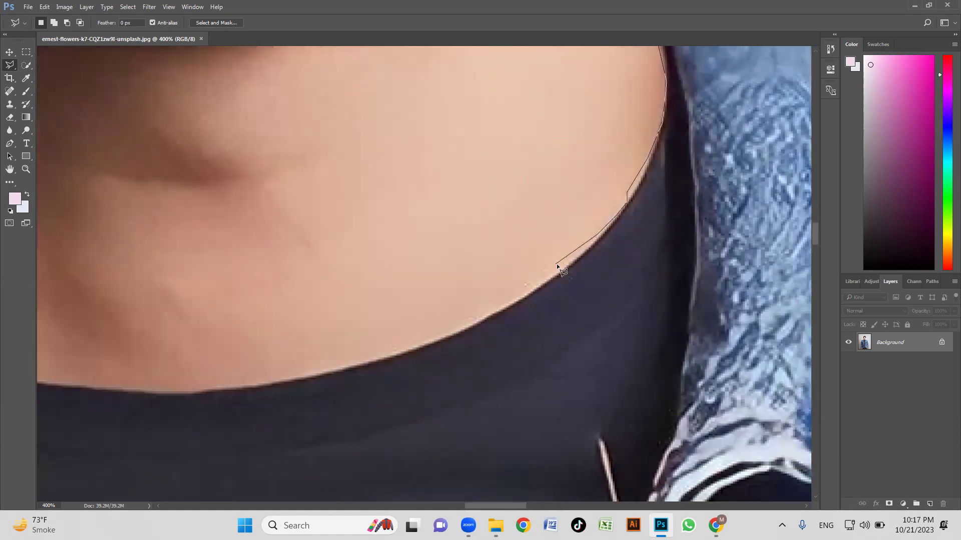
left_click(562, 264)
left_click(541, 279)
left_click(518, 293)
left_click_drag(481, 315, 549, 291)
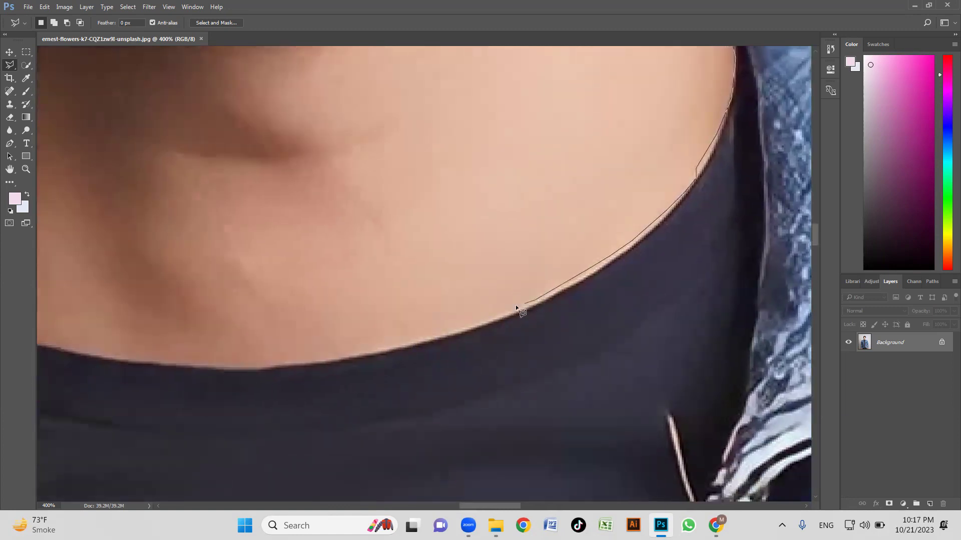
Follow the lowest part of the neckline and up its far side to the opposite denim collar.
left_click(458, 325)
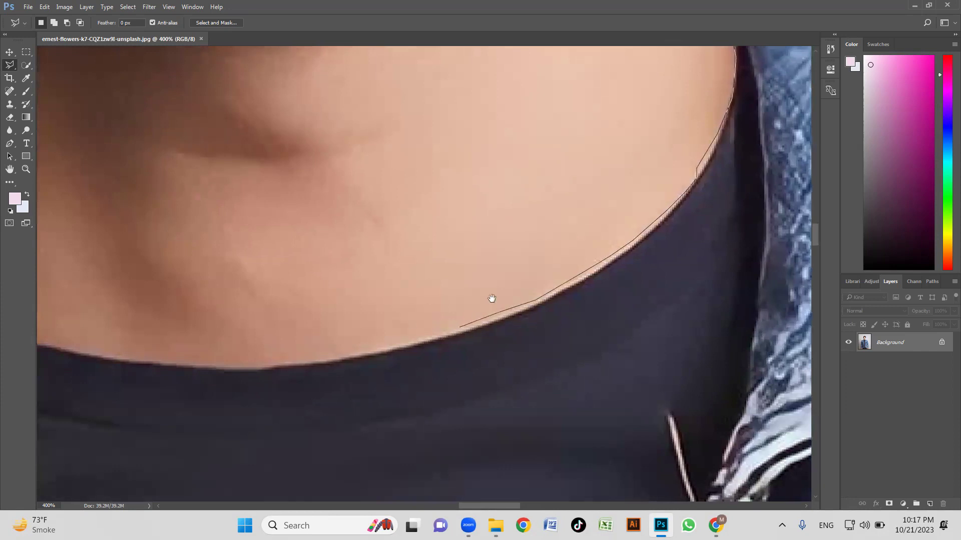
left_click_drag(427, 331, 542, 304)
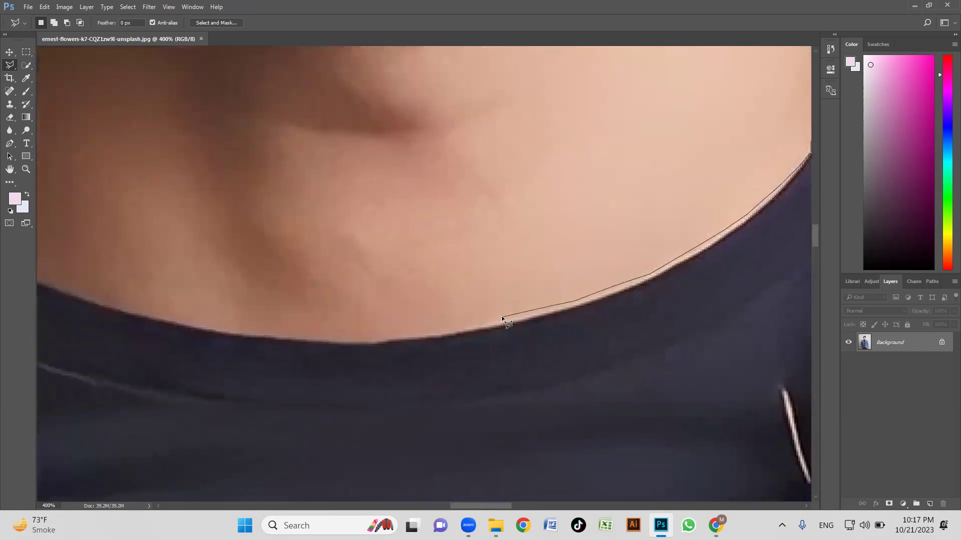
left_click(464, 324)
mouse_move(404, 325)
left_mouse_down()
mouse_move(482, 295)
mouse_move(495, 316)
left_mouse_up()
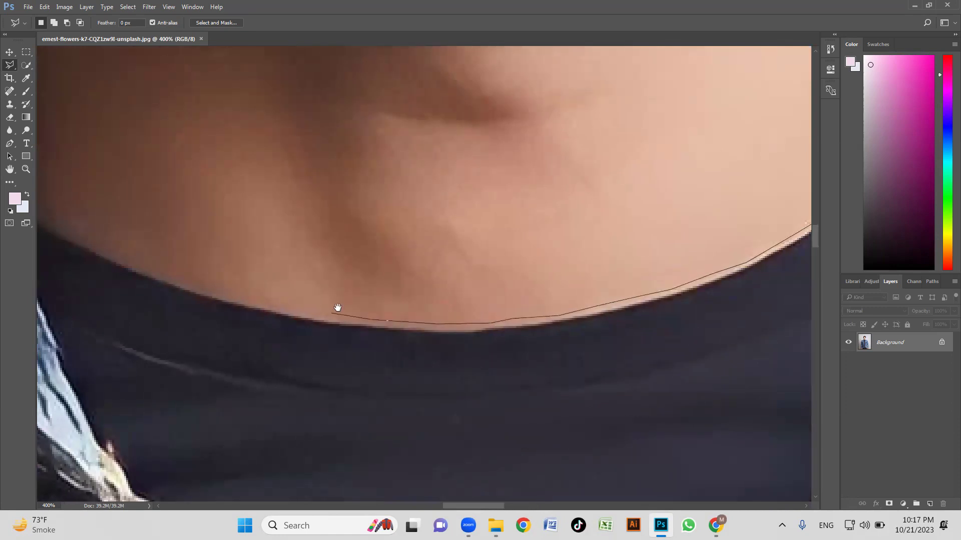
left_click_drag(337, 306, 433, 323)
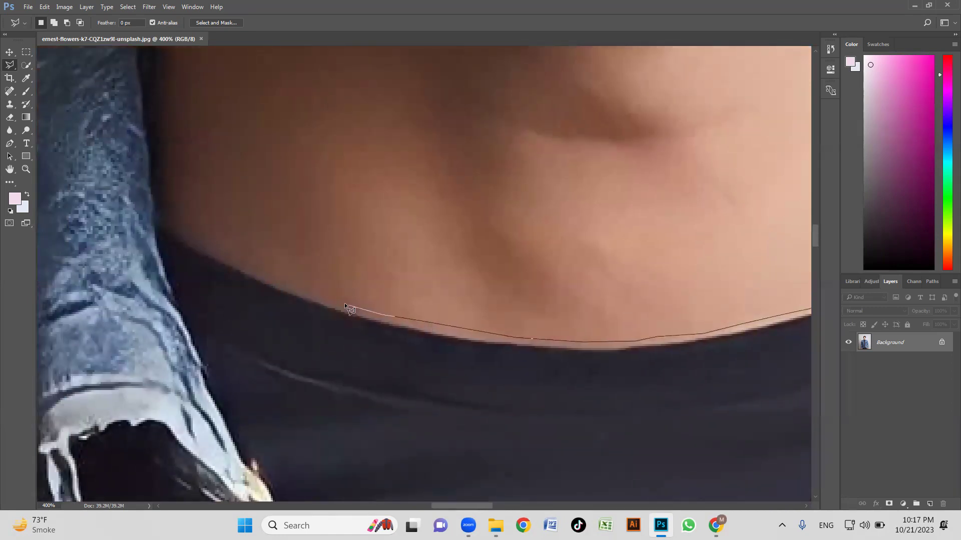
left_click(195, 243)
Trace up the shaded side of the neck, from the neckline past the collar toward the jaw.
left_click_drag(172, 205, 263, 292)
left_click(255, 302)
left_click(250, 249)
left_click_drag(310, 145, 337, 280)
left_click(280, 244)
left_click(291, 187)
left_click_drag(351, 129, 384, 294)
left_click(332, 260)
left_click(335, 189)
left_click_drag(361, 231, 401, 339)
Continue the lasso outline around the jaw corner and up the cheek to just below the earlobe.
left_click(375, 167)
left_click_drag(374, 166, 424, 290)
left_click(422, 278)
left_click_drag(474, 336, 509, 417)
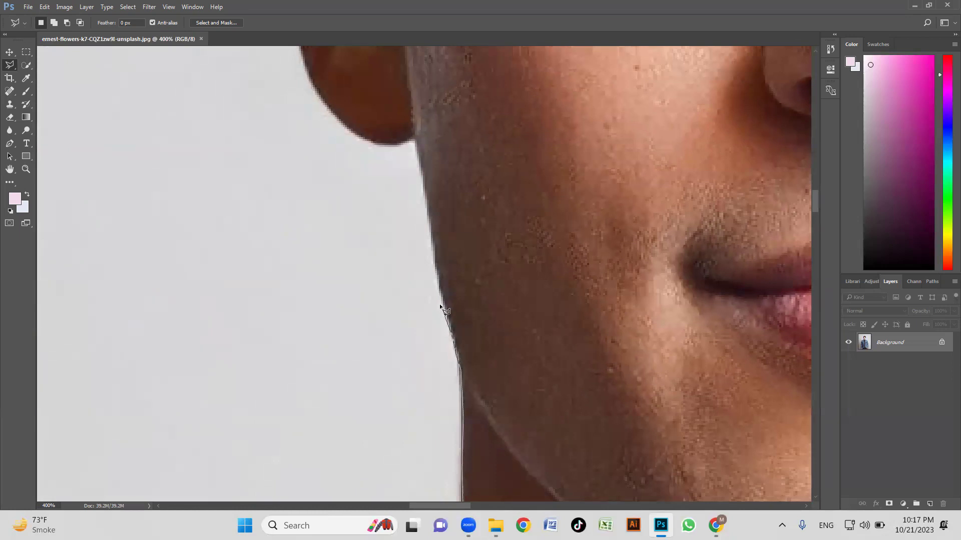
left_click(434, 259)
left_click_drag(429, 199, 499, 257)
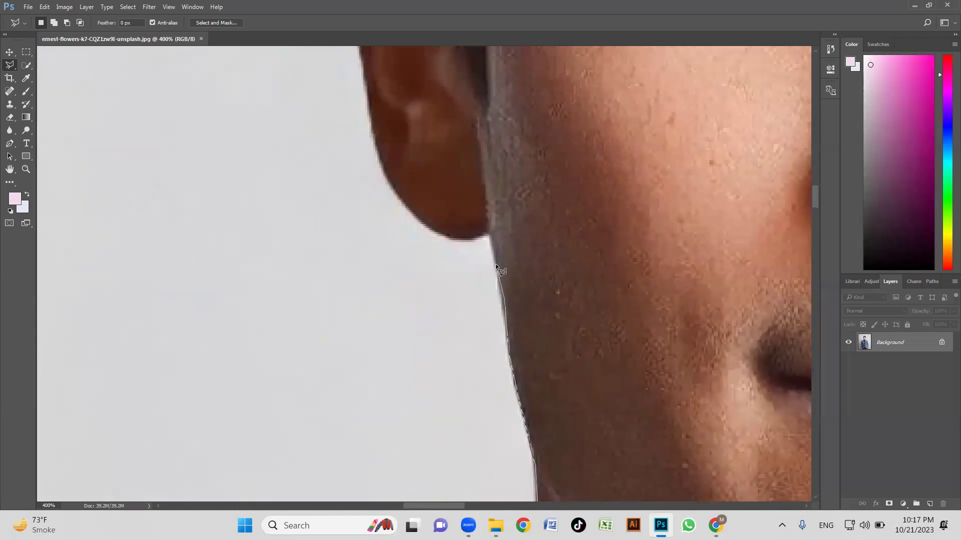
Trace the lasso outline around the earlobe and up the ear's lower outer edge.
left_click(491, 236)
left_click(462, 242)
mouse_move(434, 228)
left_mouse_down()
mouse_move(497, 321)
mouse_move(506, 370)
left_mouse_up()
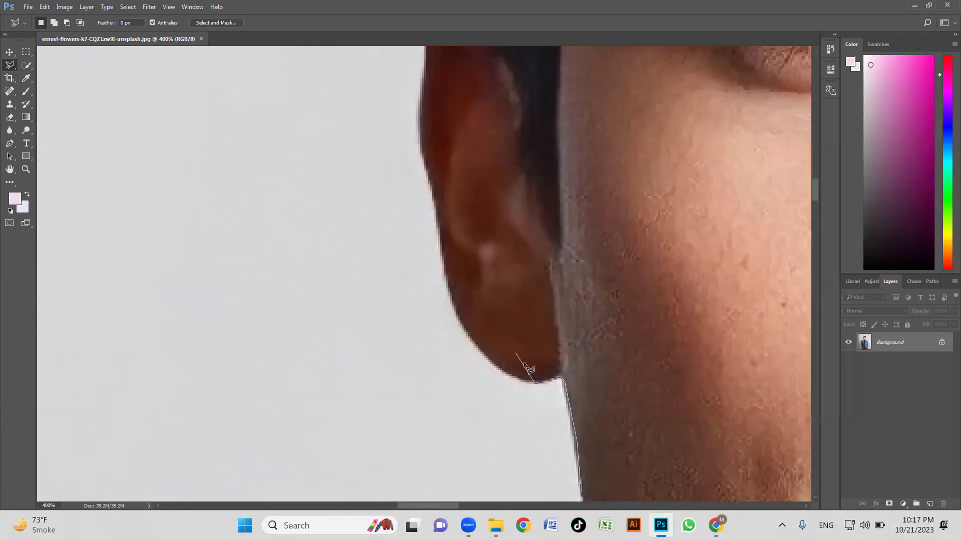
left_click(520, 380)
left_click(468, 335)
left_click_drag(497, 332, 548, 402)
left_click(501, 369)
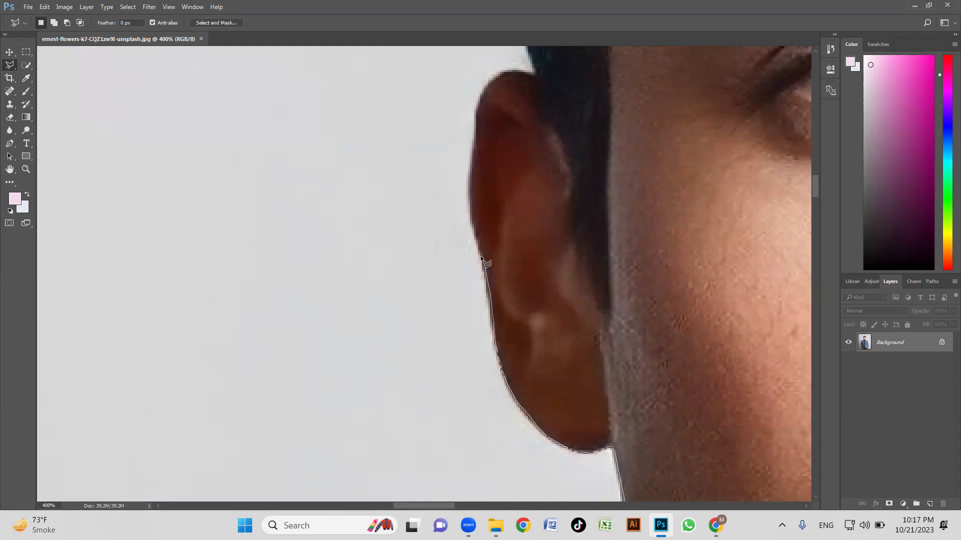
Follow the ear's upper outer edge and over its top rim to the hairline.
left_click(476, 234)
left_click_drag(514, 269, 537, 339)
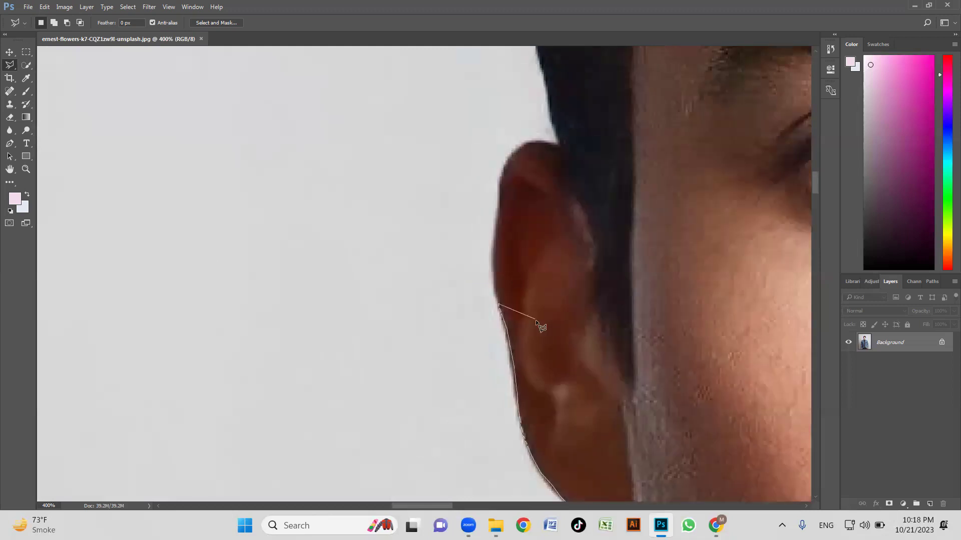
left_click(496, 291)
left_click(497, 214)
left_click(500, 181)
left_click(507, 161)
left_click(516, 145)
left_click(535, 141)
left_click(557, 144)
Trace the side of the hair upward from the top of the ear to about temple height.
left_click_drag(559, 135, 571, 243)
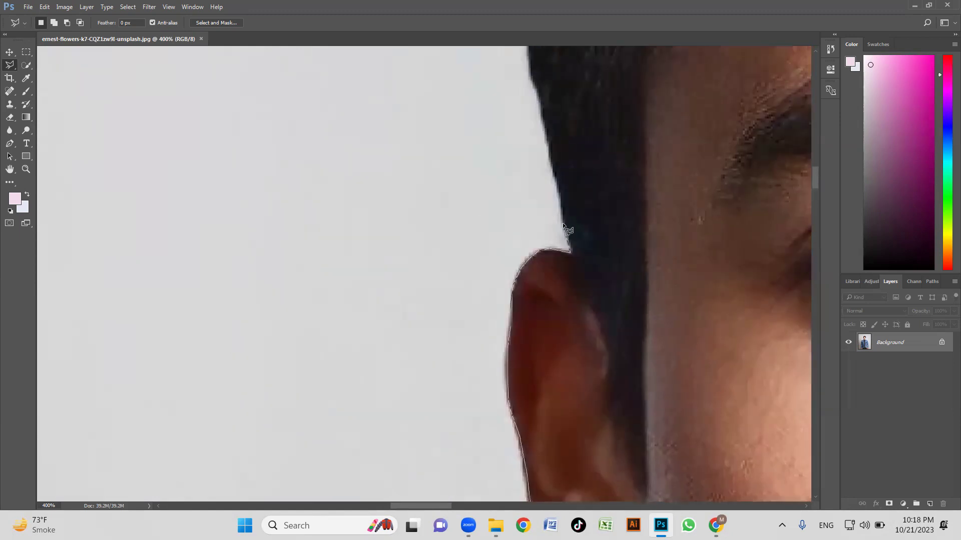
left_click(551, 135)
left_click_drag(551, 135, 513, 274)
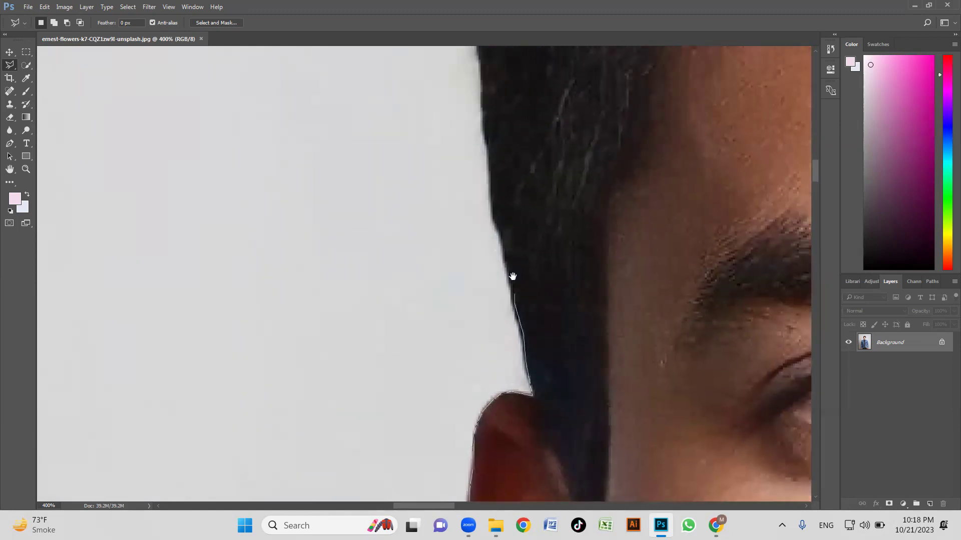
left_click(494, 215)
left_click(490, 182)
mouse_move(502, 123)
left_mouse_down()
mouse_move(483, 125)
mouse_move(458, 275)
left_mouse_up()
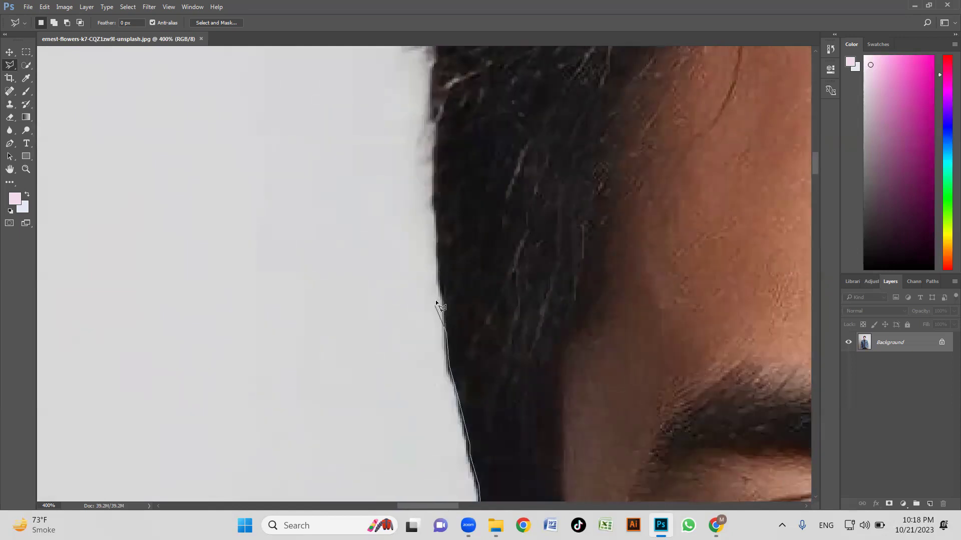
left_click(438, 261)
Trace the lasso outline from the temple over the top of the hair to the opposite side of the head.
scroll(440, 192, "down", 5)
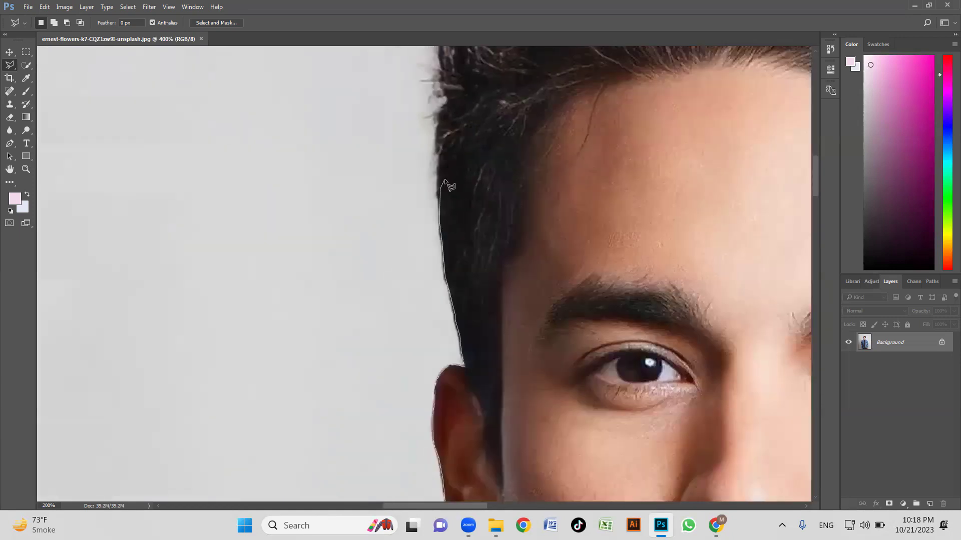
mouse_move(464, 177)
left_mouse_down()
mouse_move(456, 231)
mouse_move(426, 268)
left_mouse_up()
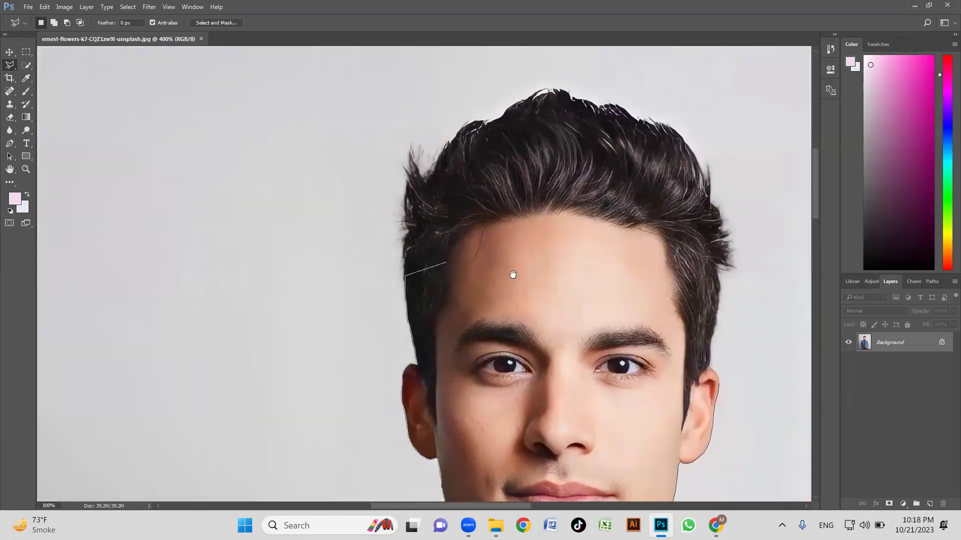
left_click_drag(545, 322, 443, 249)
scroll(443, 249, "down", 3)
scroll(576, 233, "down", 2)
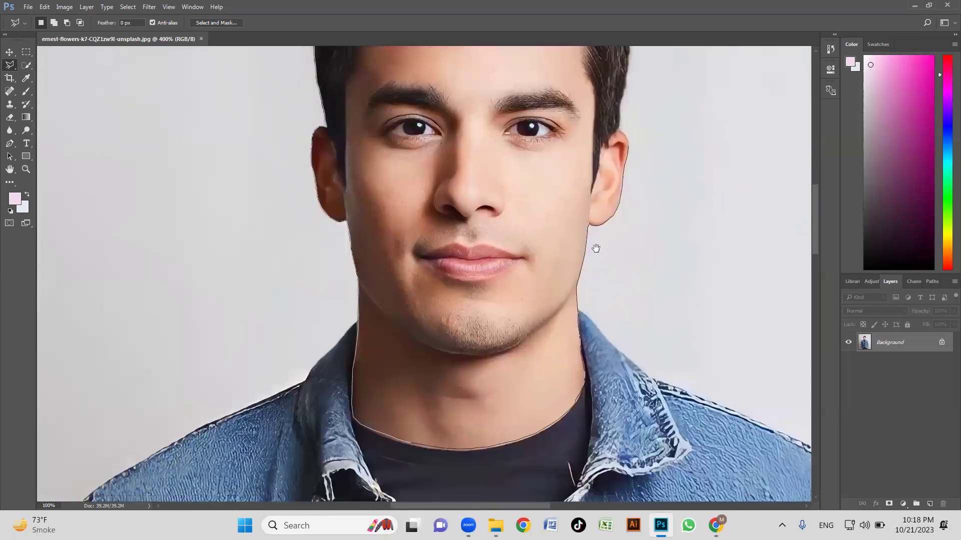
left_click_drag(638, 209, 653, 294)
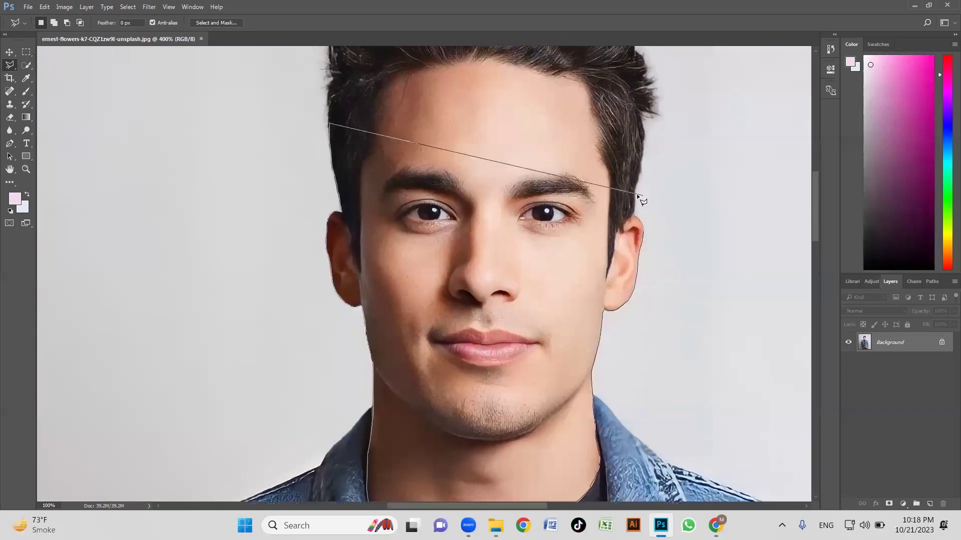
left_click_drag(502, 257, 544, 421)
left_click_drag(403, 339, 411, 339)
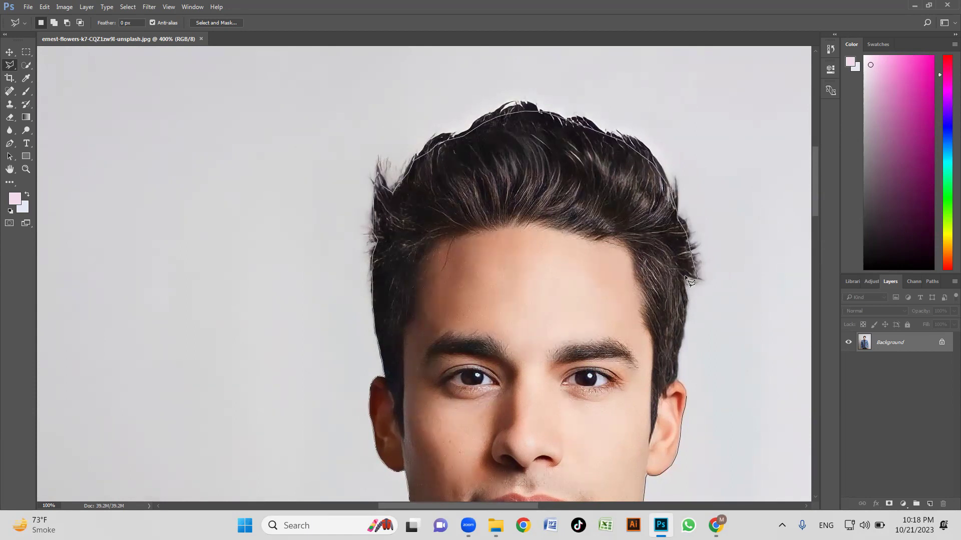
Continue the lasso outline down the side hair and around the top of the ear, closing the selection at its starting point.
scroll(675, 360, "down", 2)
scroll(655, 309, "up", 3)
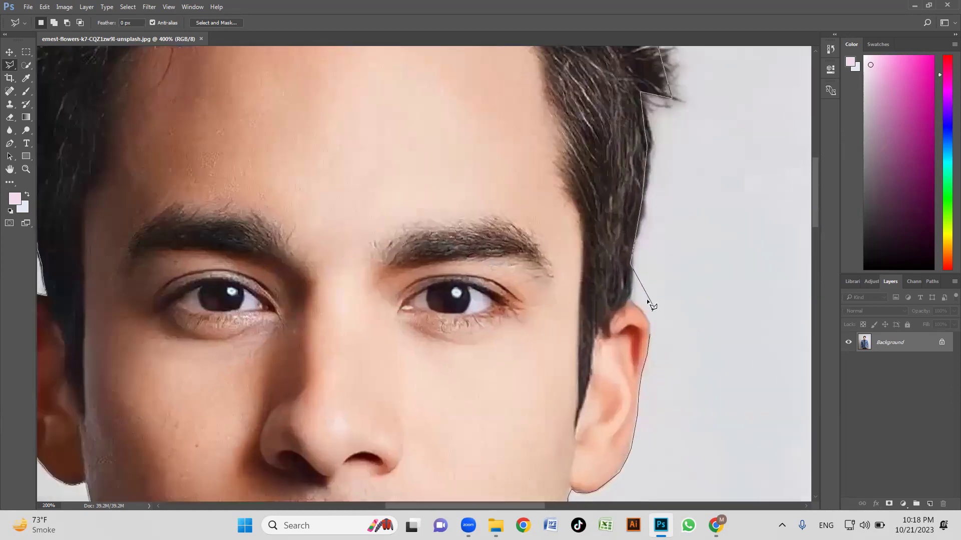
scroll(647, 299, "up", 1)
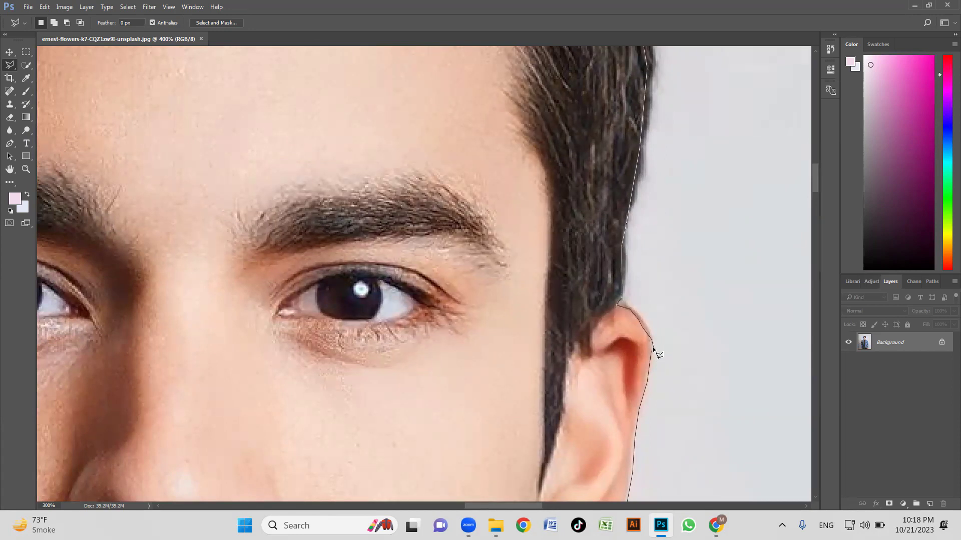
scroll(650, 344, "up", 2)
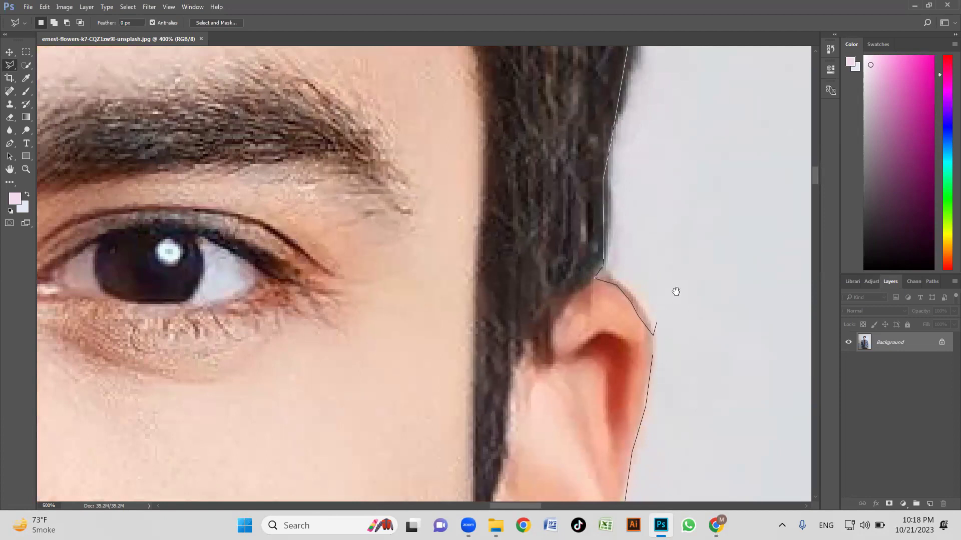
left_click_drag(675, 292, 650, 220)
left_click(627, 283)
Copy the selected head and neck to a new layer above the Background layer.
key("z")
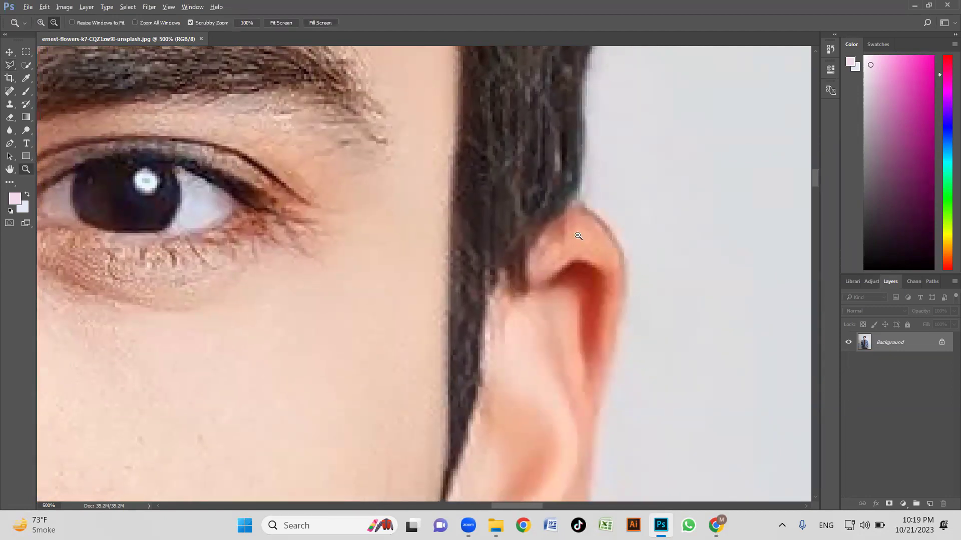
left_click(564, 290, "alt")
left_click(564, 289, "alt")
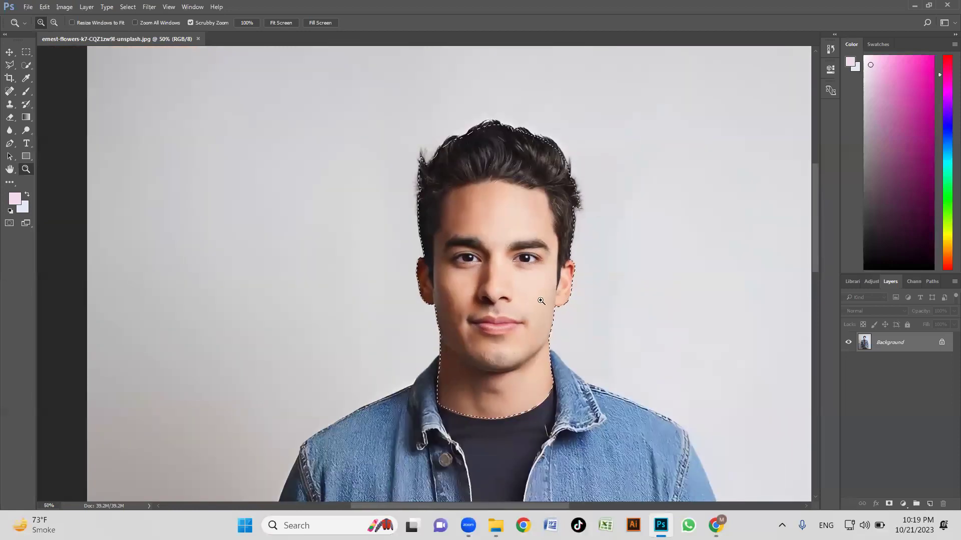
left_click(538, 299)
left_click_drag(533, 289, 515, 271)
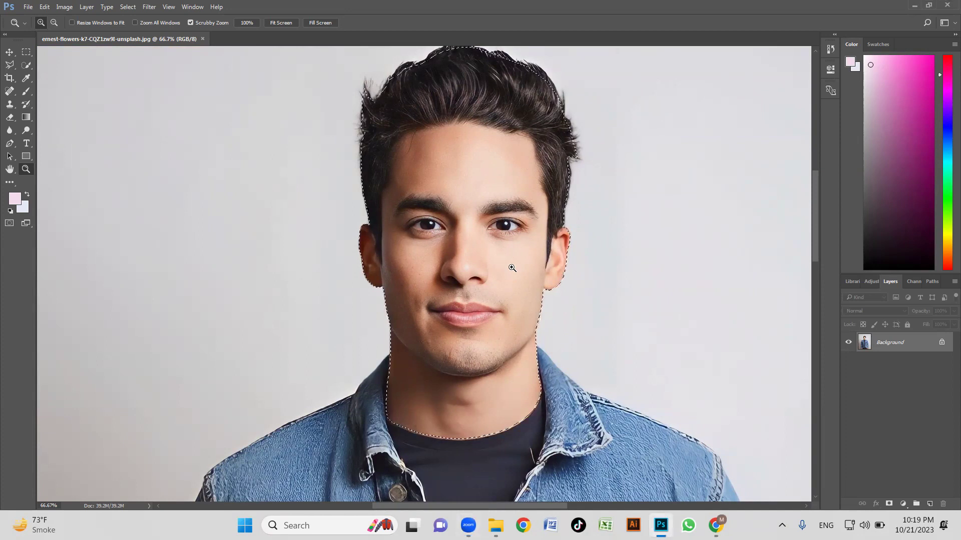
key("ctrl+j")
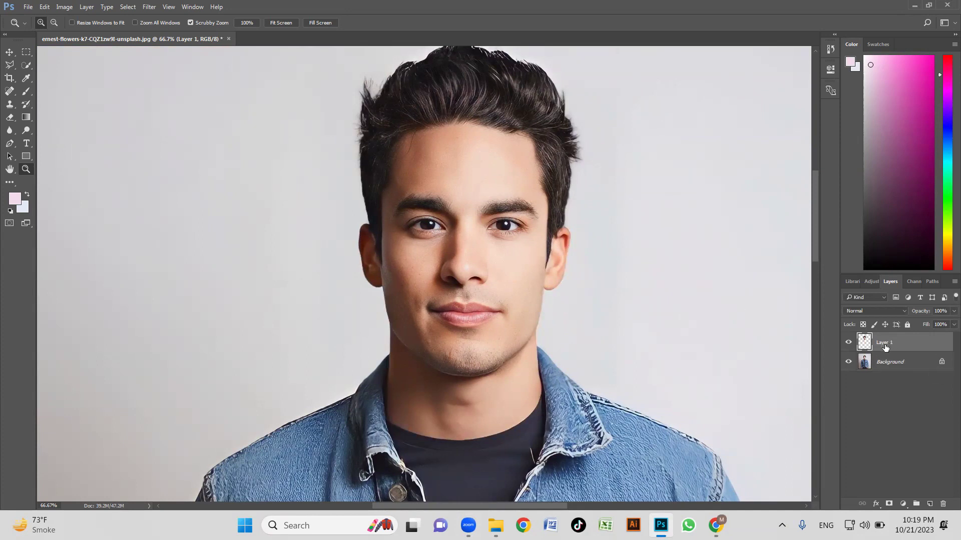
Try a freehand Lasso outline on the plain background beside the face and discard the selection.
left_click(523, 284)
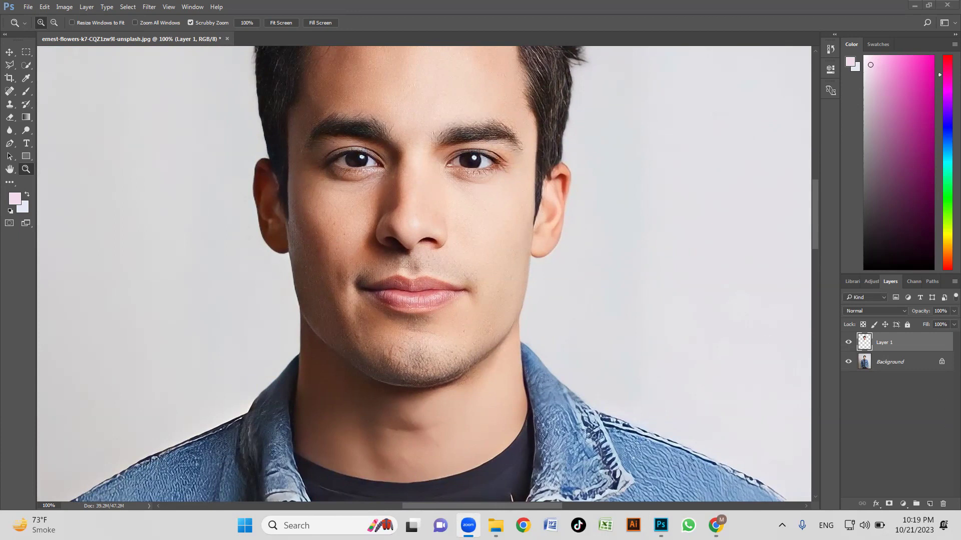
left_click(9, 66)
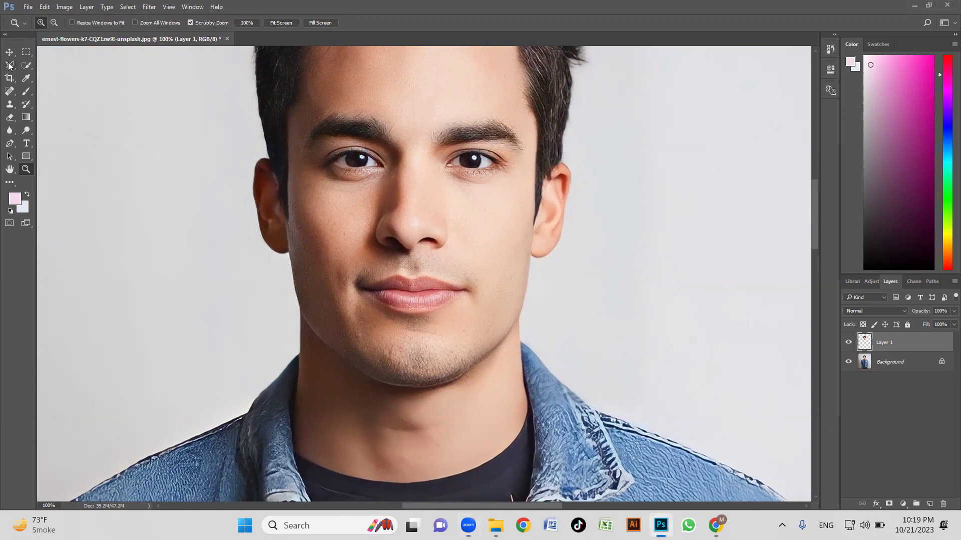
left_click(9, 65)
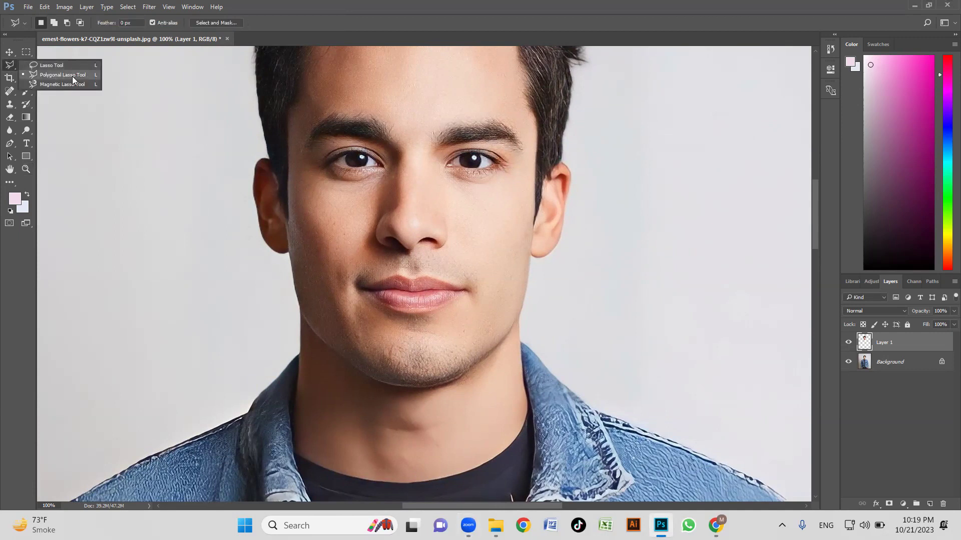
left_click(59, 67)
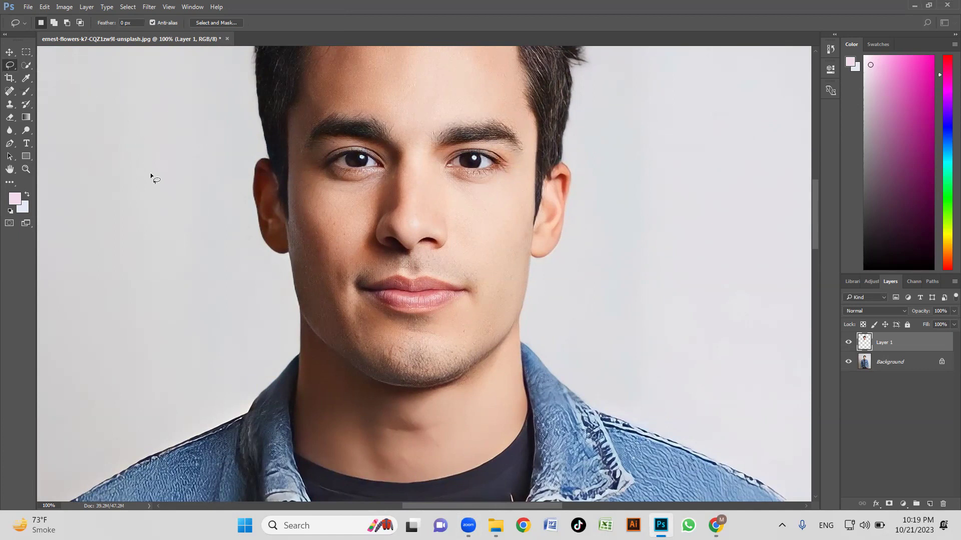
left_click_drag(152, 154, 205, 200)
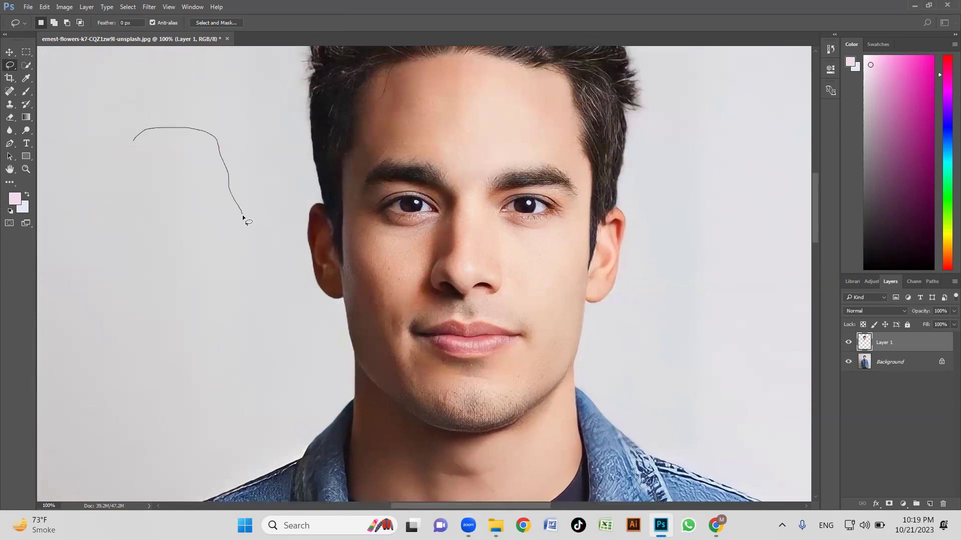
left_click_drag(243, 216, 248, 203)
left_click(223, 191)
mouse_move(158, 133)
left_mouse_down()
mouse_move(208, 150)
mouse_move(237, 207)
mouse_move(248, 267)
mouse_move(250, 335)
mouse_move(174, 326)
left_mouse_up()
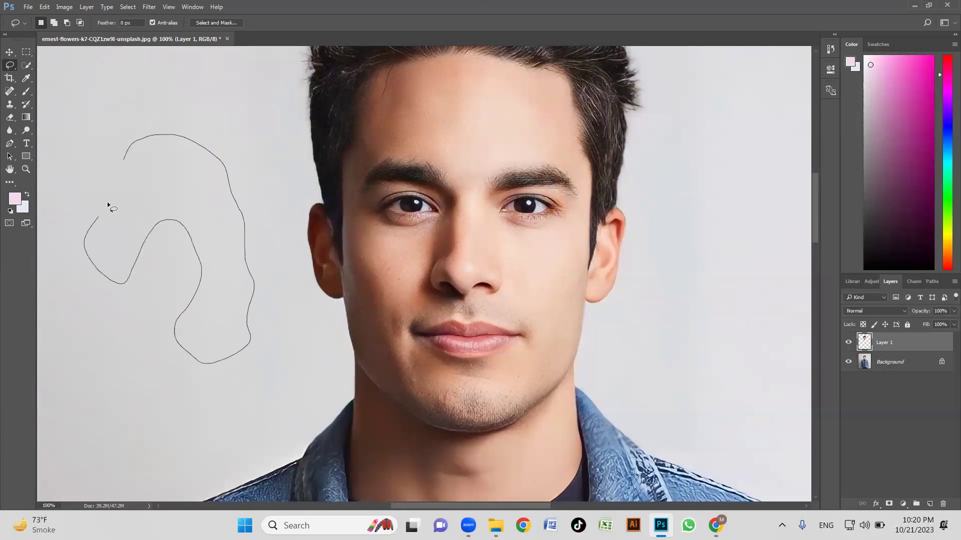
mouse_move(87, 151)
left_mouse_down()
mouse_move(120, 135)
mouse_move(103, 164)
mouse_move(126, 161)
left_mouse_up()
left_click(153, 168)
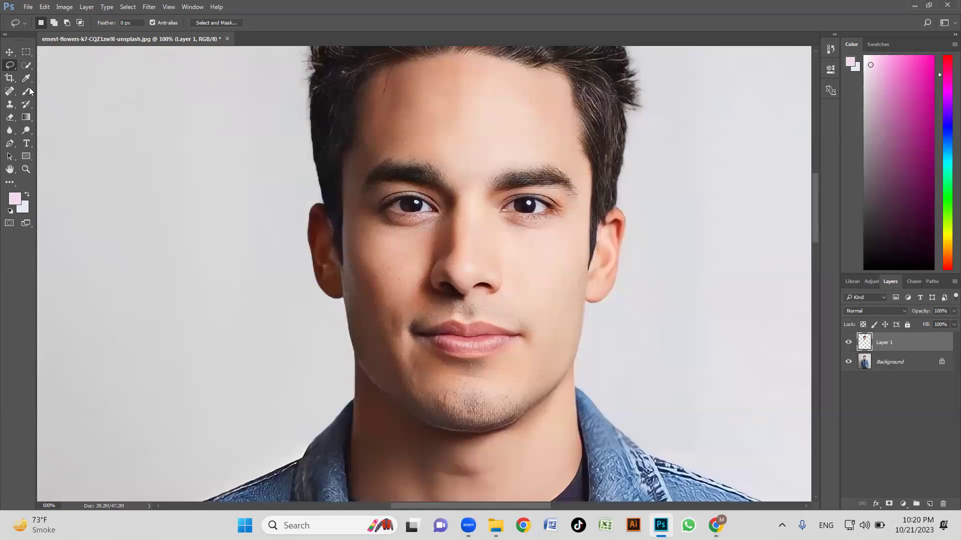
Try another freehand Lasso selection across the face and deselect it.
right_click(10, 66)
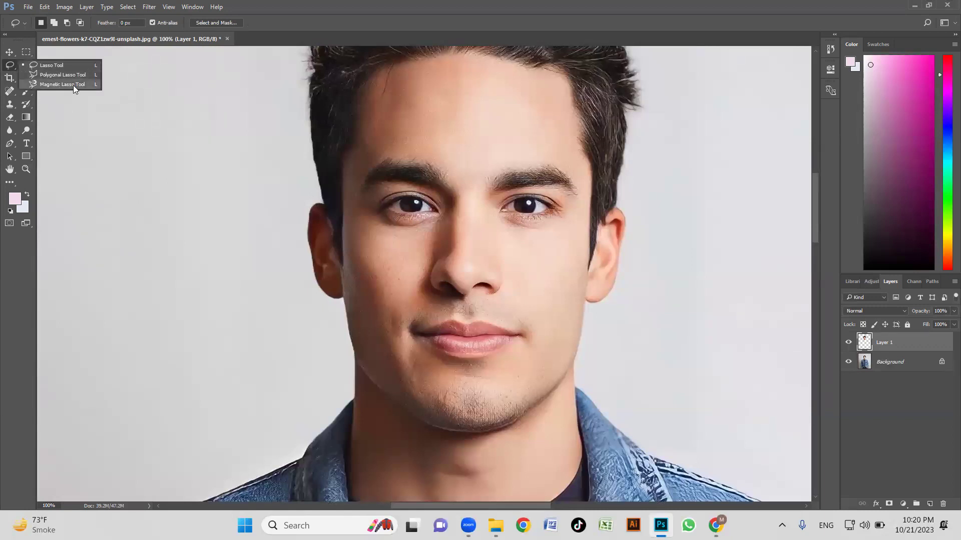
left_click(60, 67)
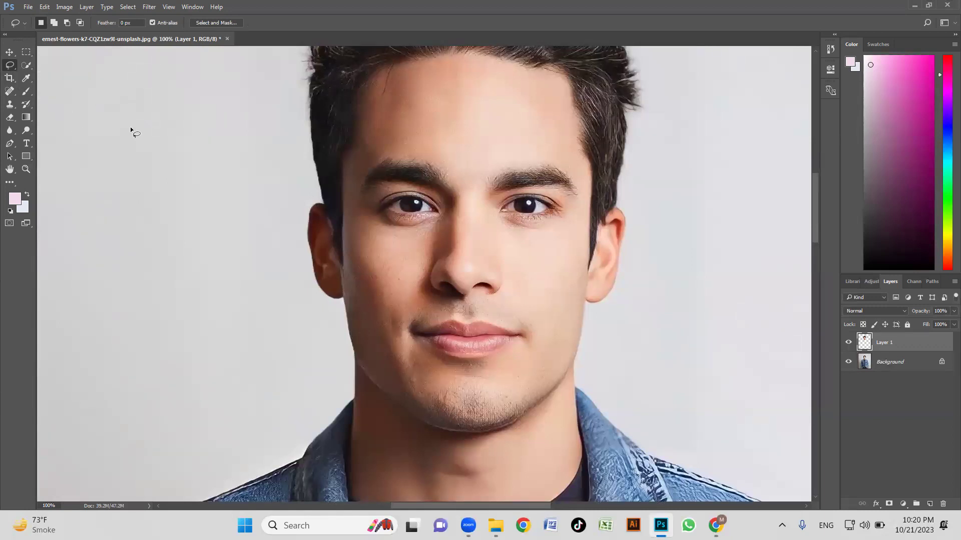
right_click(10, 66)
left_click(57, 64)
mouse_move(104, 105)
left_mouse_down()
mouse_move(181, 132)
mouse_move(208, 211)
mouse_move(228, 285)
mouse_move(196, 396)
mouse_move(101, 184)
mouse_move(108, 106)
left_mouse_up()
left_click(292, 176)
mouse_move(512, 205)
left_mouse_down()
mouse_move(535, 245)
mouse_move(550, 158)
mouse_move(500, 206)
left_mouse_up()
mouse_move(526, 277)
left_mouse_down()
mouse_move(574, 306)
mouse_move(519, 275)
left_mouse_up()
mouse_move(515, 361)
left_mouse_down()
mouse_move(472, 415)
mouse_move(457, 369)
mouse_move(368, 371)
mouse_move(366, 312)
left_mouse_up()
mouse_move(395, 254)
left_mouse_down()
mouse_move(357, 236)
mouse_move(436, 220)
mouse_move(425, 220)
left_mouse_up()
mouse_move(409, 174)
left_mouse_down()
mouse_move(431, 143)
mouse_move(409, 173)
left_mouse_up()
mouse_move(466, 128)
left_mouse_down()
mouse_move(571, 115)
mouse_move(500, 109)
left_mouse_up()
key("ctrl+d")
Review the whole portrait, including the denim jacket, at 25% zoom.
key("z")
left_click(557, 235, "alt")
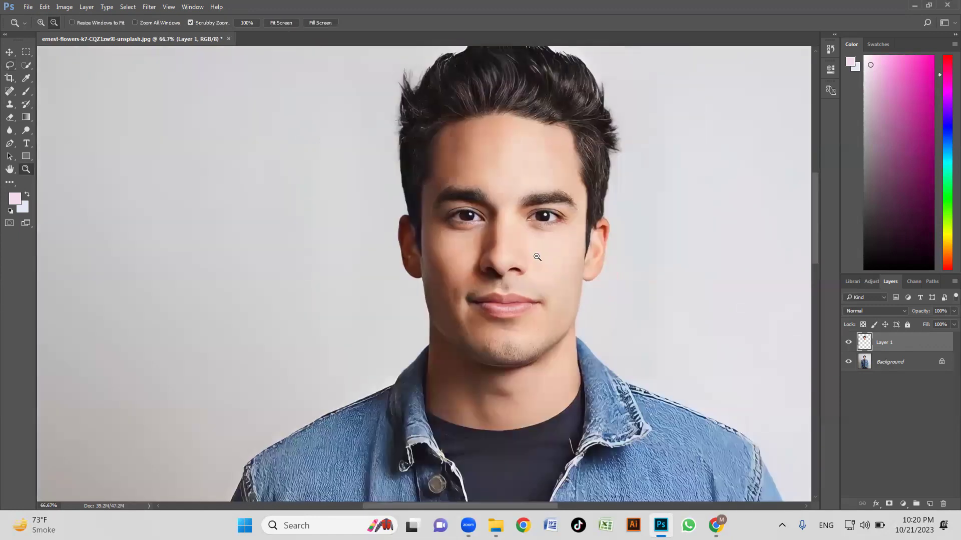
left_click(557, 235, "alt")
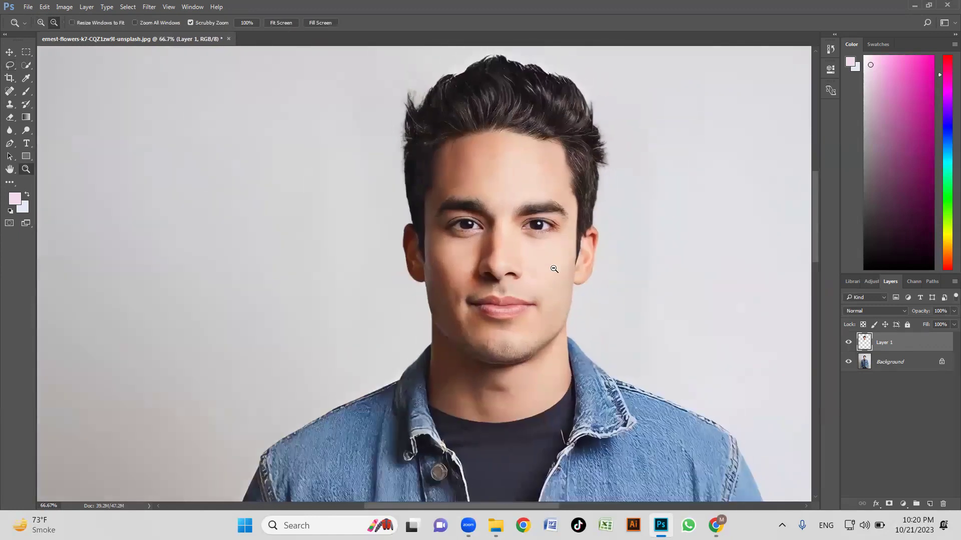
left_click(558, 236, "alt")
left_click(564, 281, "alt")
left_click_drag(577, 275, 395, 229)
left_click(358, 250)
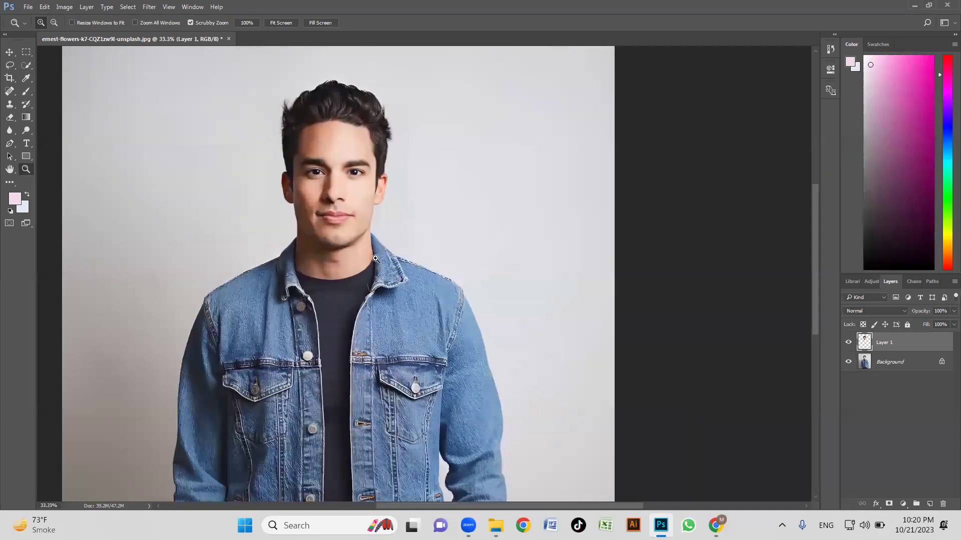
left_click(378, 255, "alt")
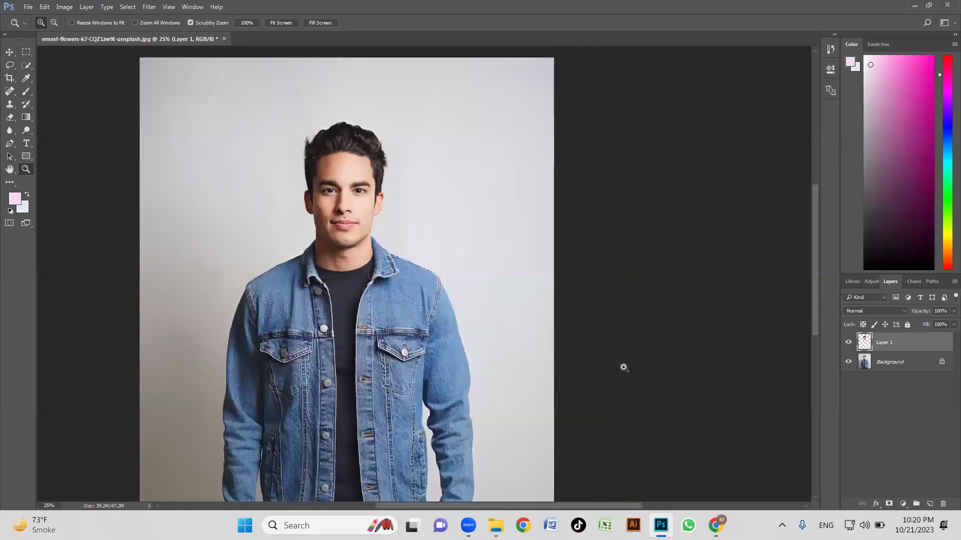
Switch to Chrome and search Google for "men coat black" in a new tab.
mouse_move(716, 525)
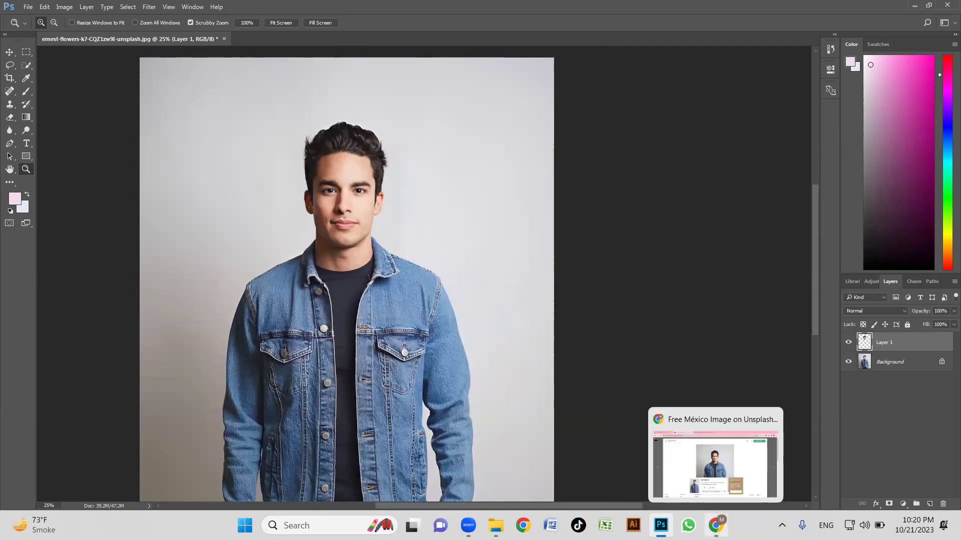
key("alt+Tab")
left_click(379, 10)
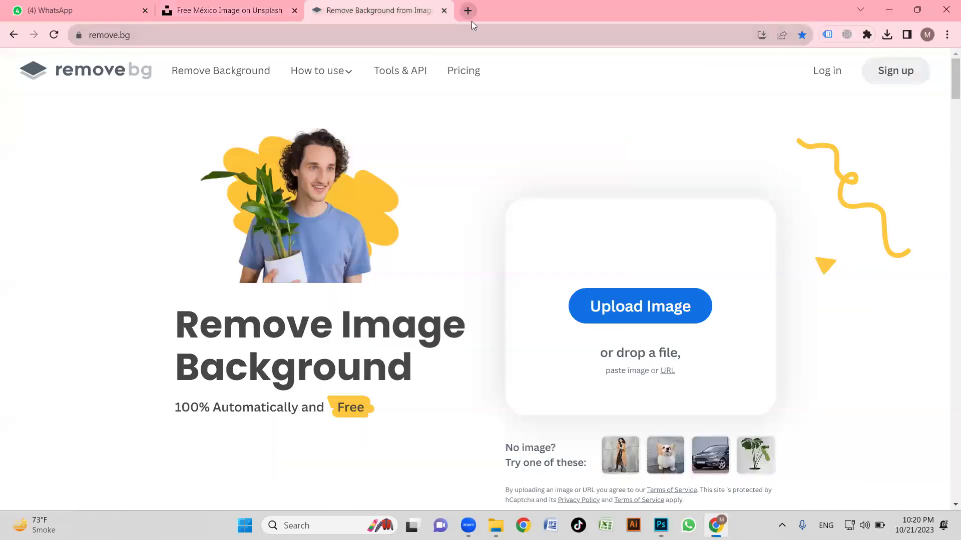
left_click(472, 21)
type("co")
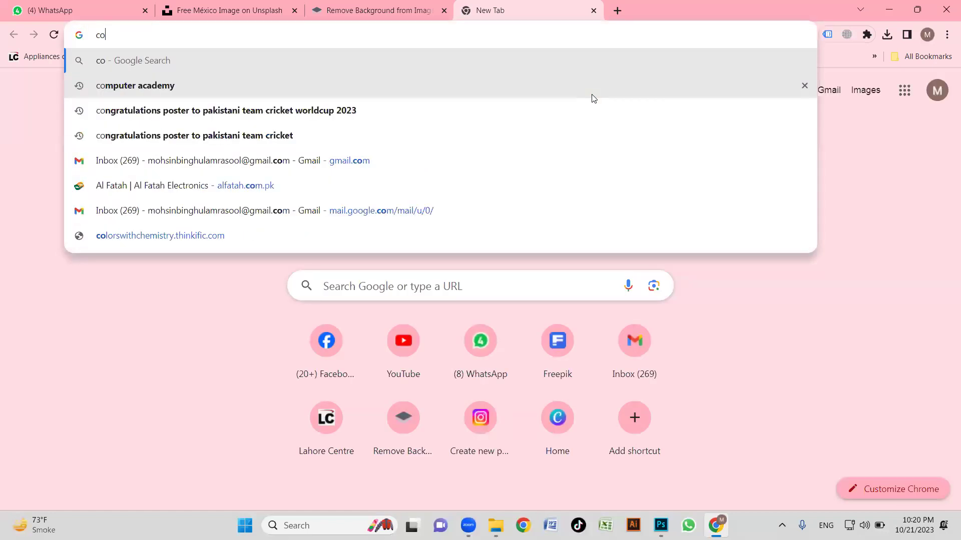
key("BackSpace")
key("BackSpace")
type("men coat ")
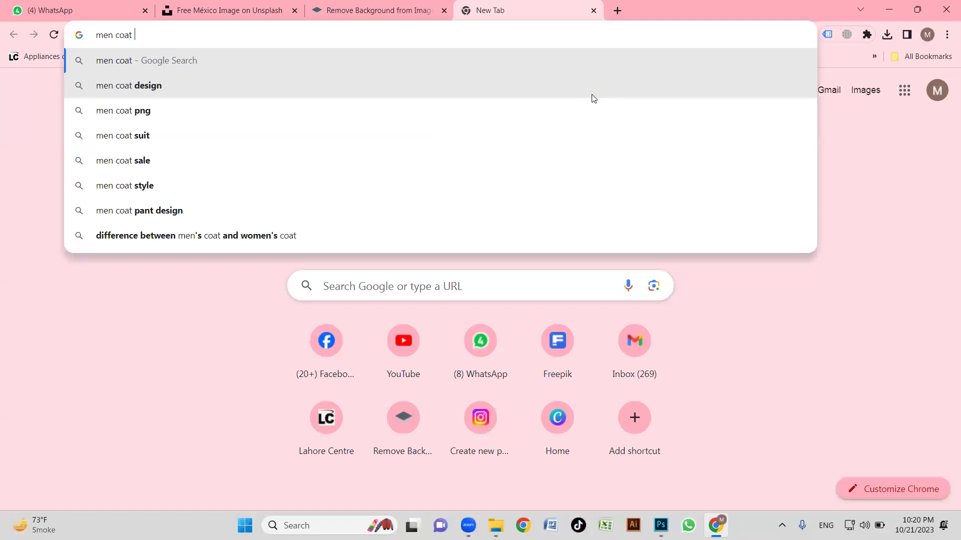
type("black")
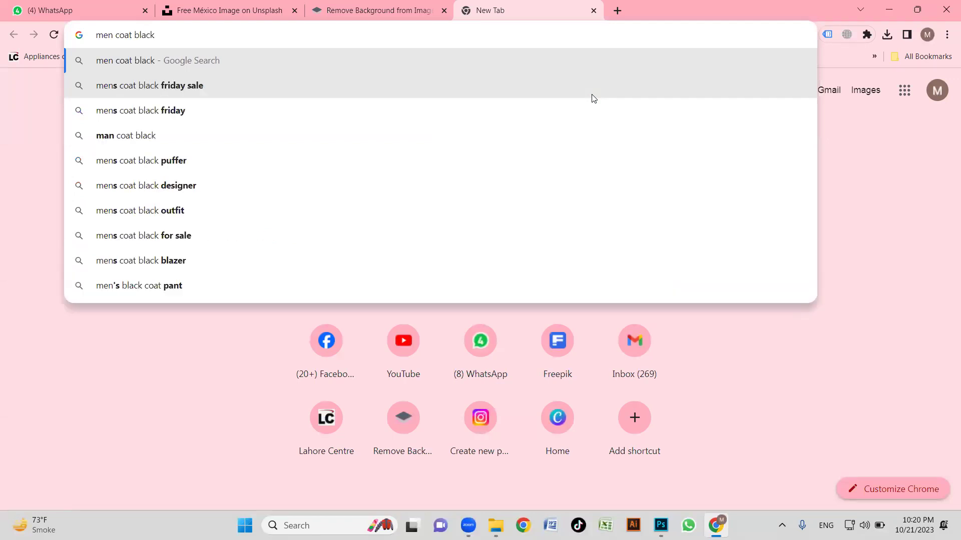
key("Return")
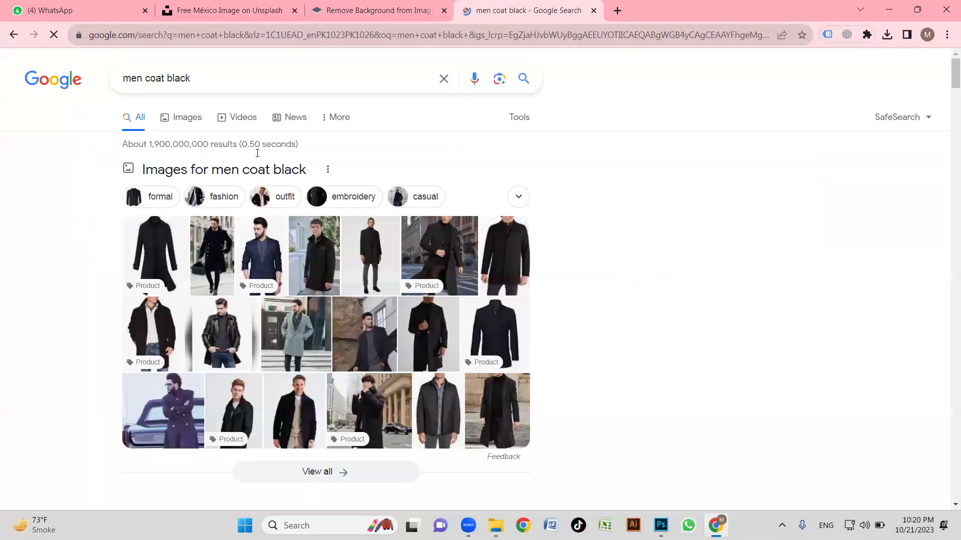
Refine the Google search to "men pent coat black".
left_click(153, 77)
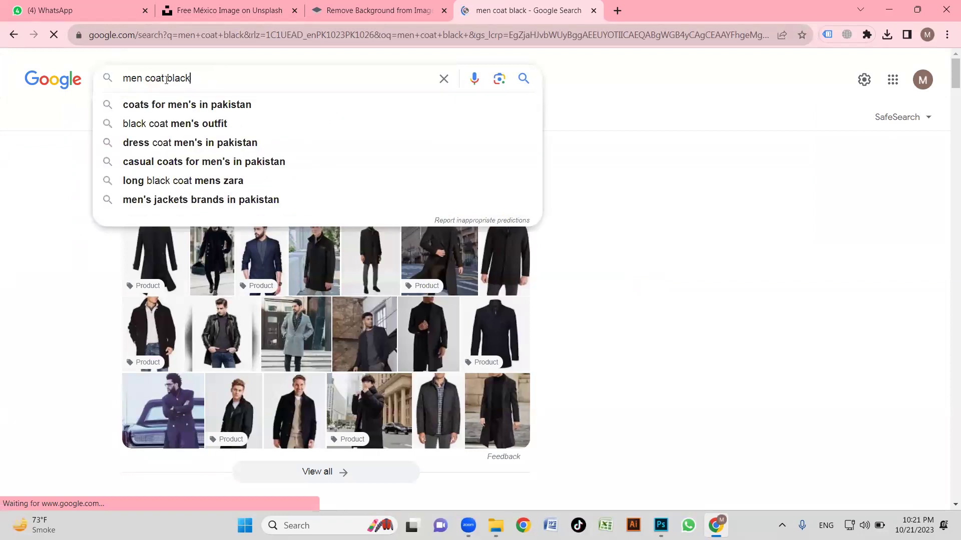
type("pent")
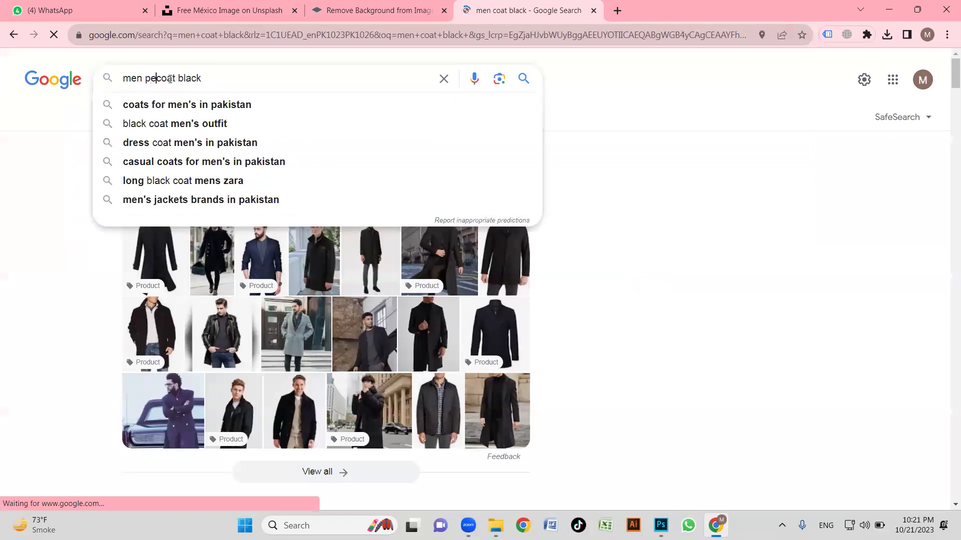
key("Return")
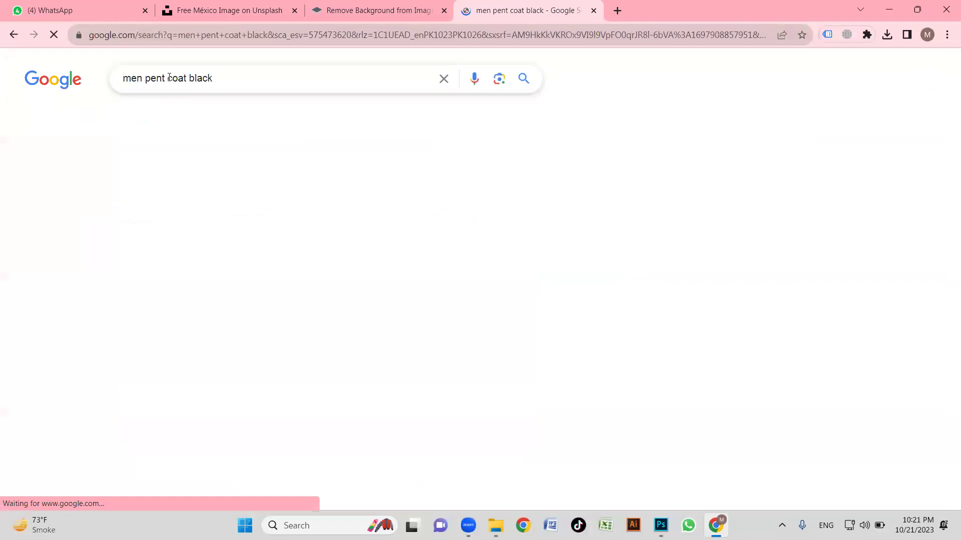
left_click(234, 83)
left_click(569, 138)
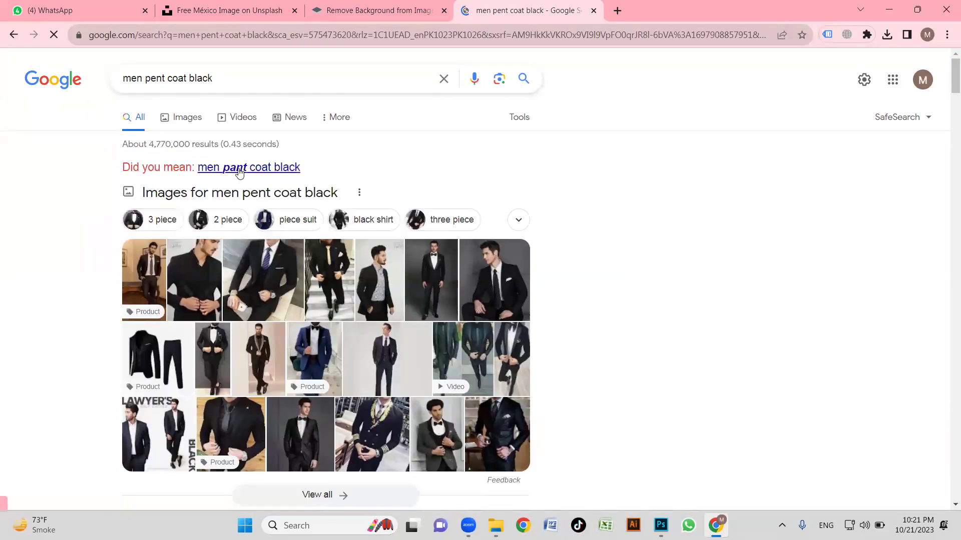
Correct the search to "men pant coat black" and browse its image results for a suitable suit.
left_click(284, 170)
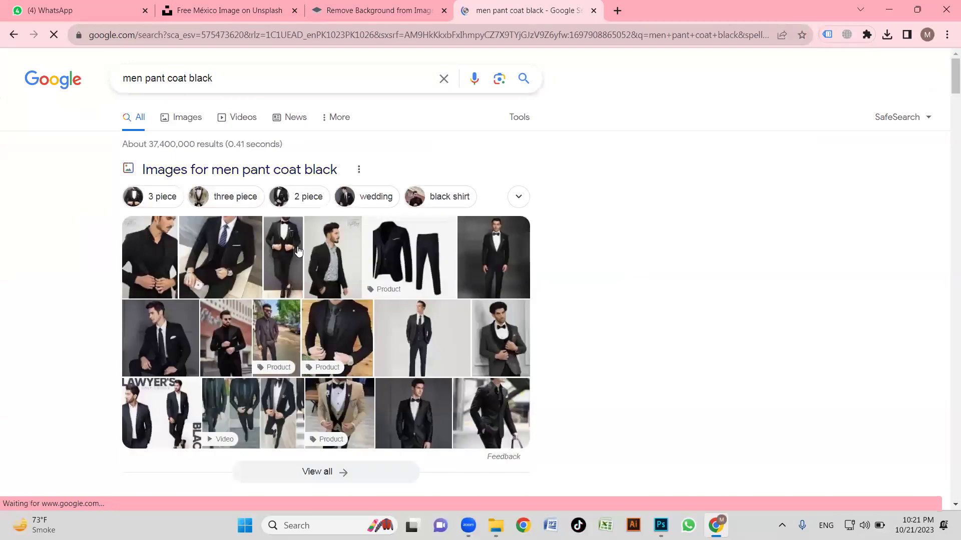
scroll(200, 210, "down", 3)
scroll(200, 211, "up", 4)
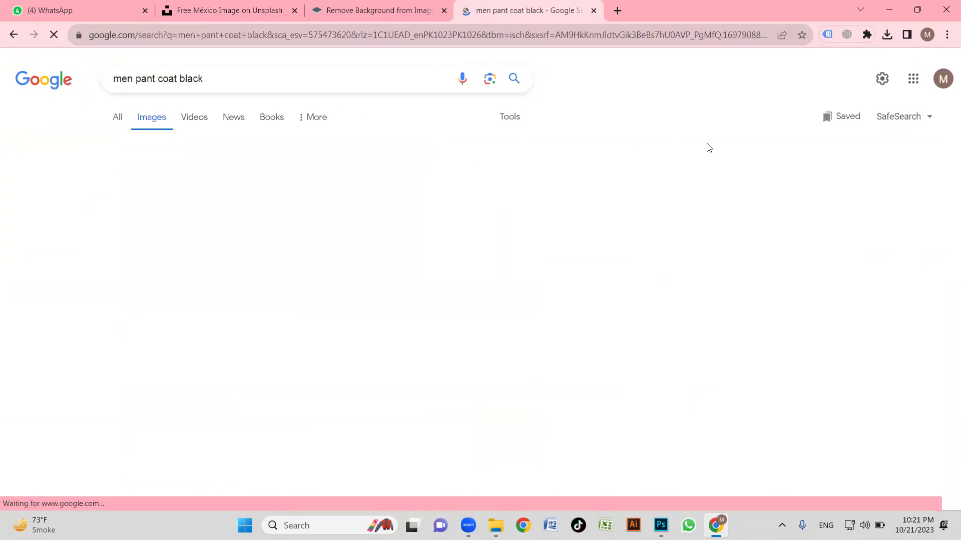
scroll(377, 227, "down", 7)
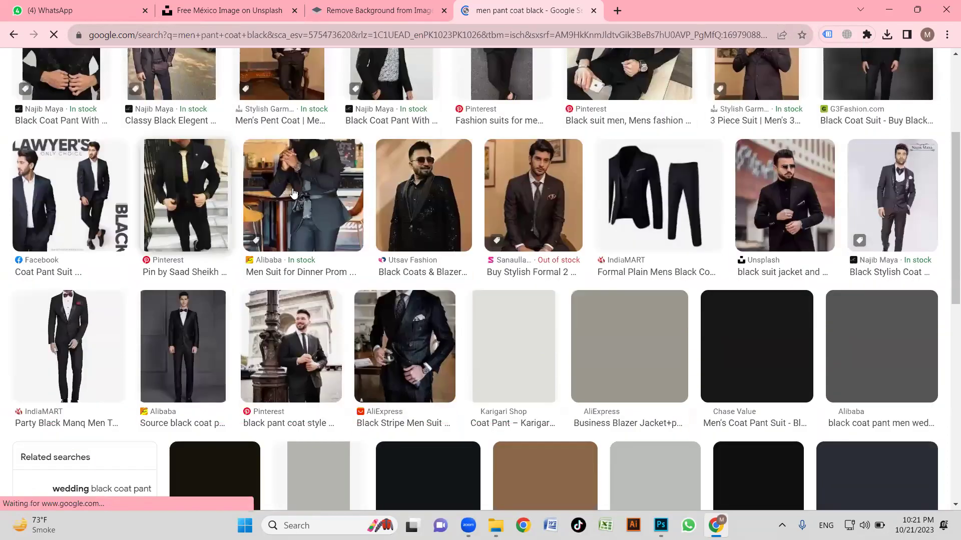
scroll(564, 217, "down", 4)
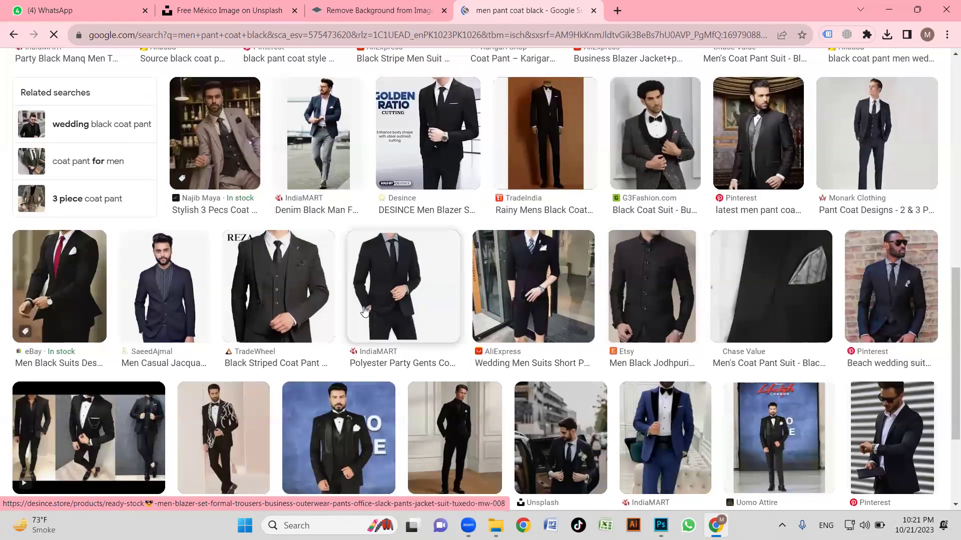
scroll(350, 210, "down", 3)
scroll(351, 220, "down", 3)
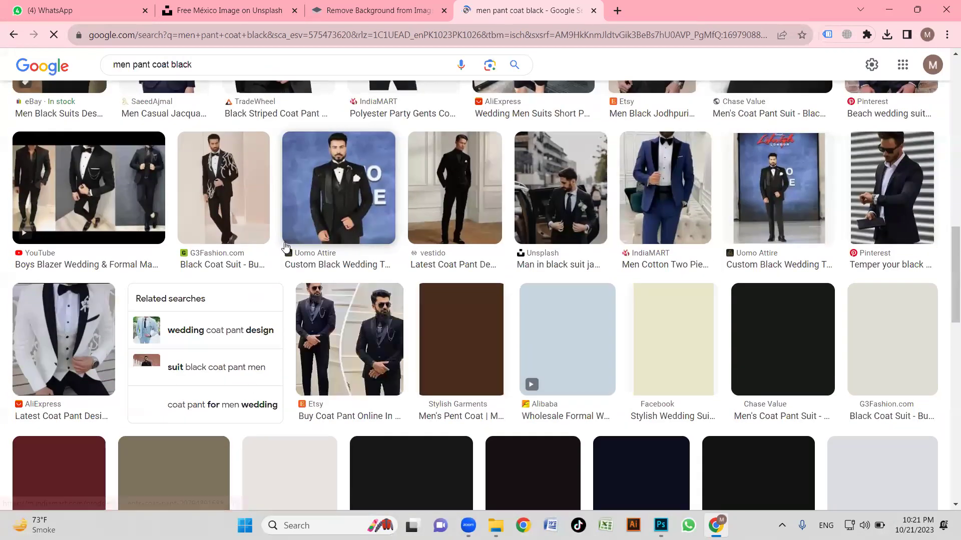
scroll(388, 233, "down", 4)
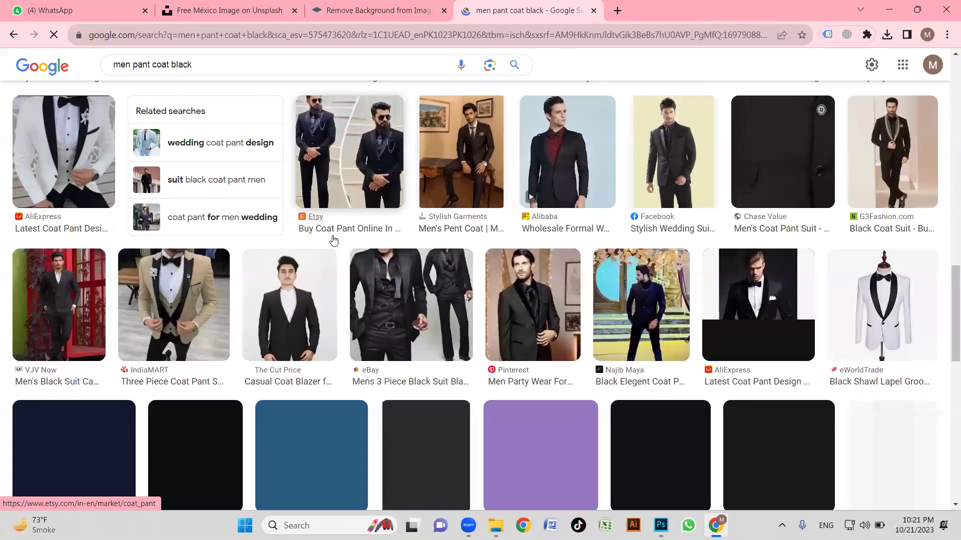
Preview The Cut Price's casual black blazer and look through its related images and the remaining results for a usable suit.
left_click(288, 311)
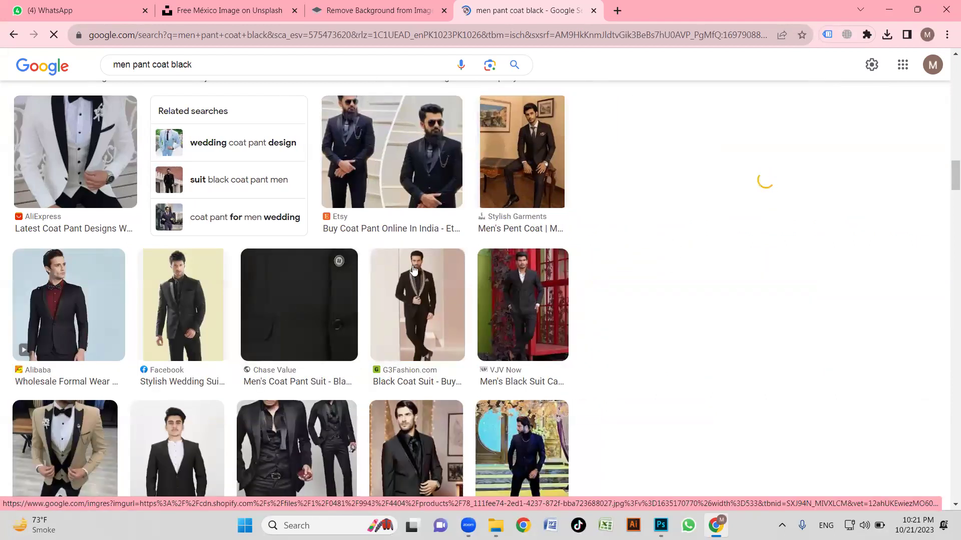
scroll(306, 237, "down", 2)
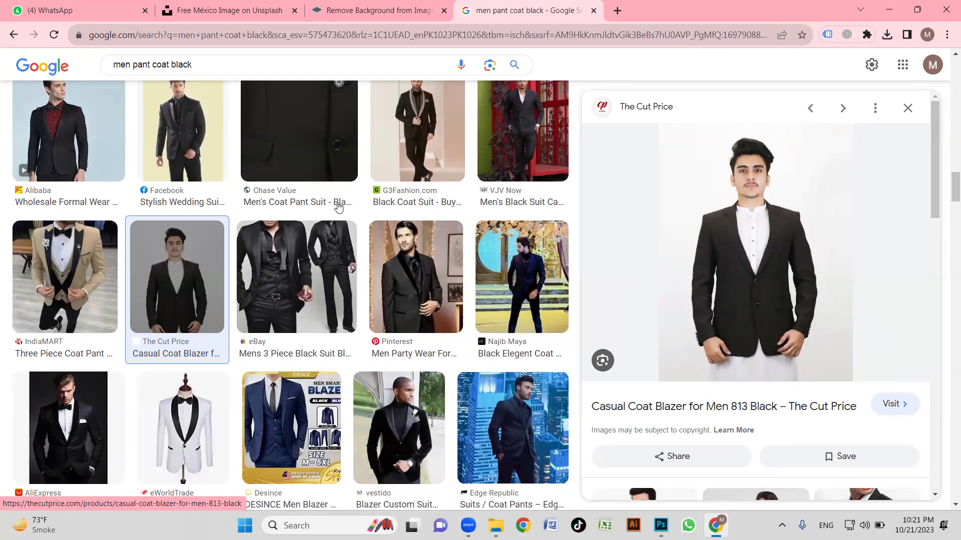
scroll(713, 246, "down", 3)
scroll(703, 258, "down", 5)
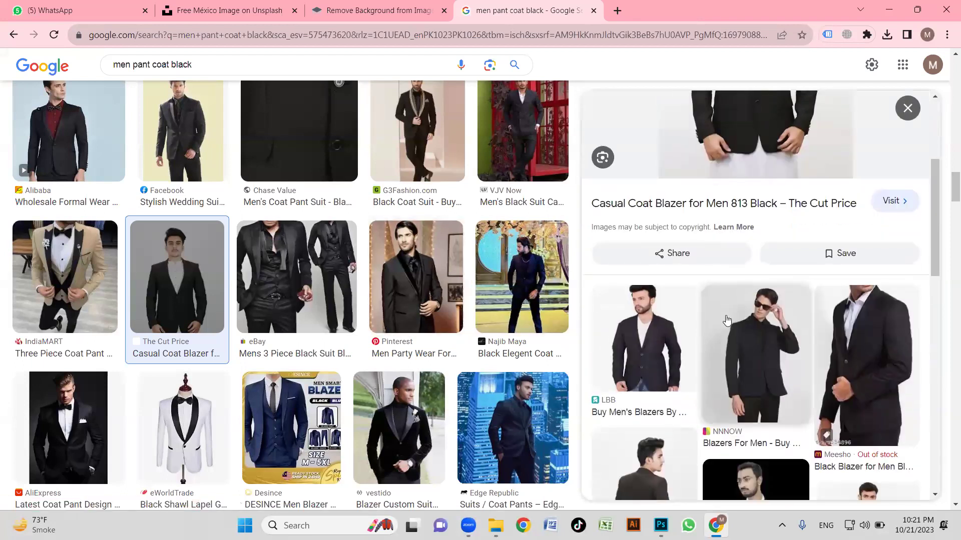
scroll(737, 315, "up", 8)
scroll(740, 307, "down", 9)
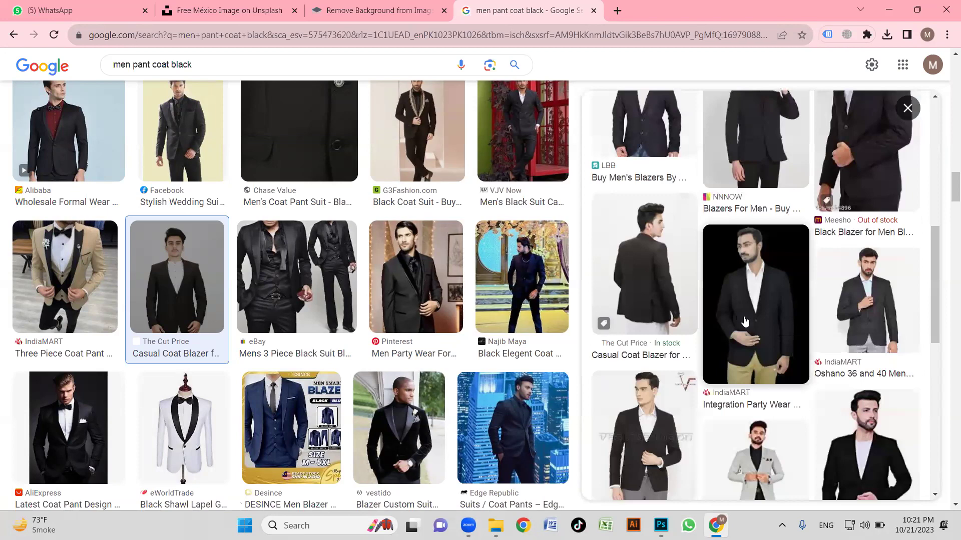
scroll(744, 307, "down", 5)
scroll(434, 255, "down", 1)
scroll(409, 249, "down", 10)
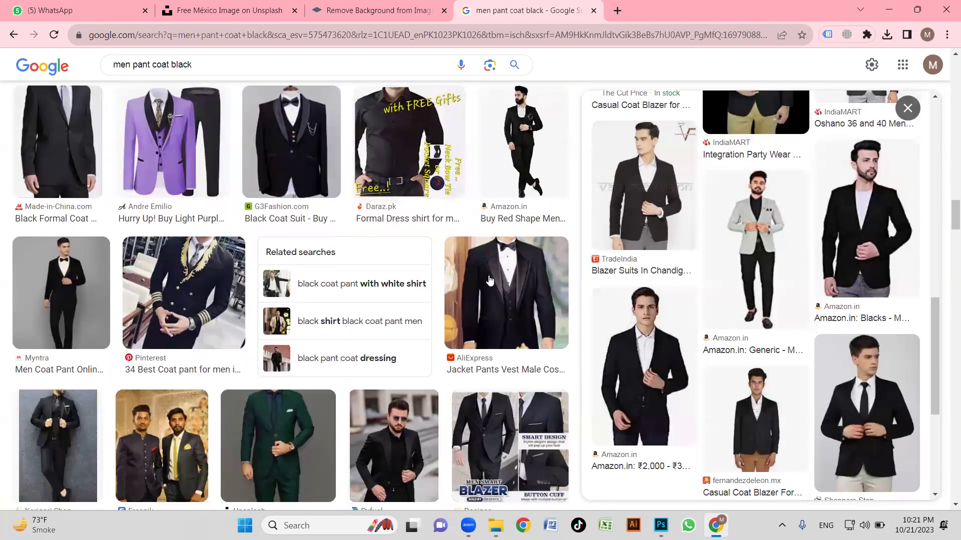
scroll(374, 238, "up", 10)
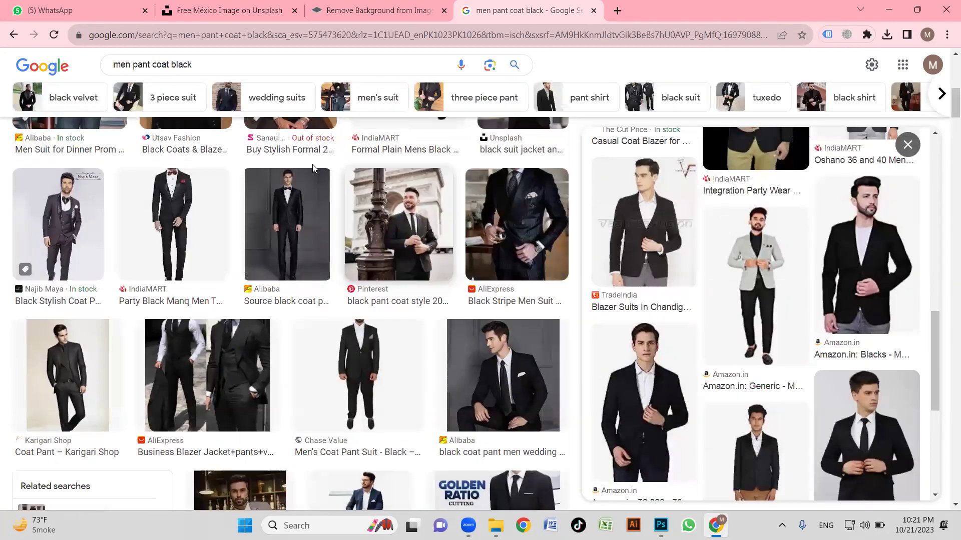
Refine the image search to "men pant coat black for photoshop".
left_click(248, 76)
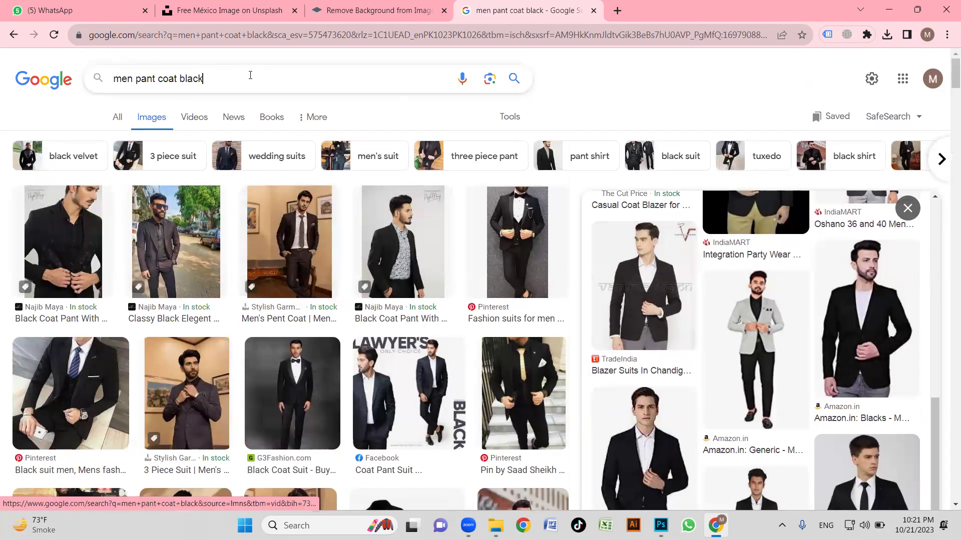
type("for ph")
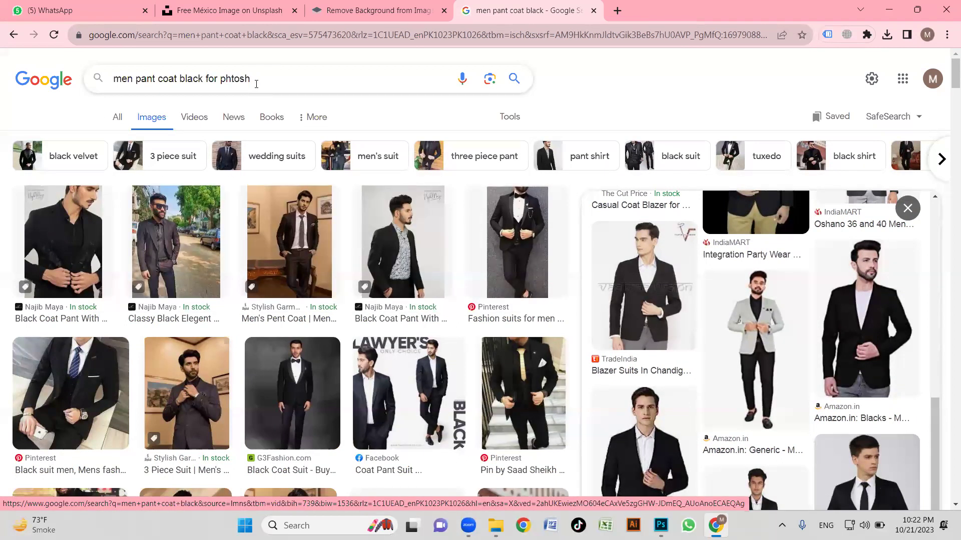
type("otoshop")
key("Return")
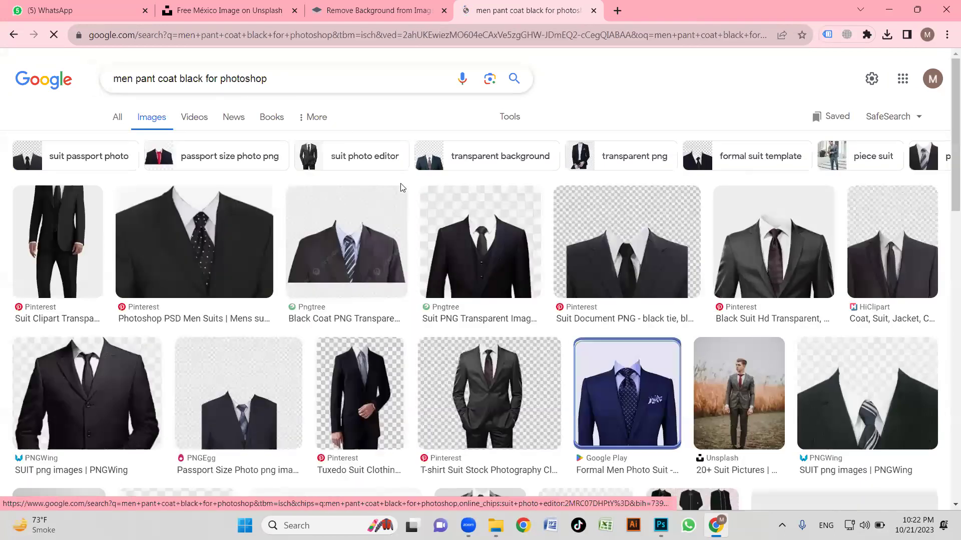
Extend the image search to "men pant coat black for photoshop with red tie".
left_click_drag(280, 82, 111, 80)
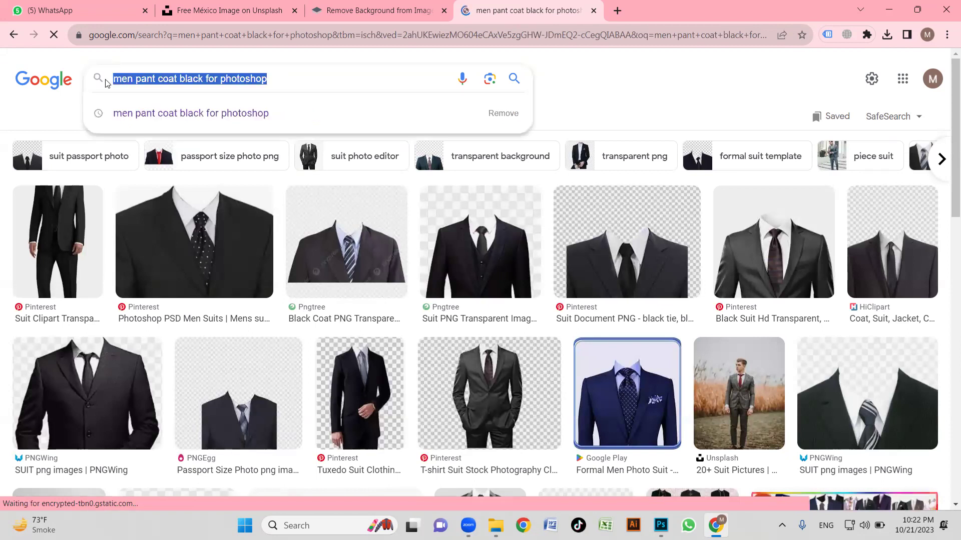
left_click(568, 100)
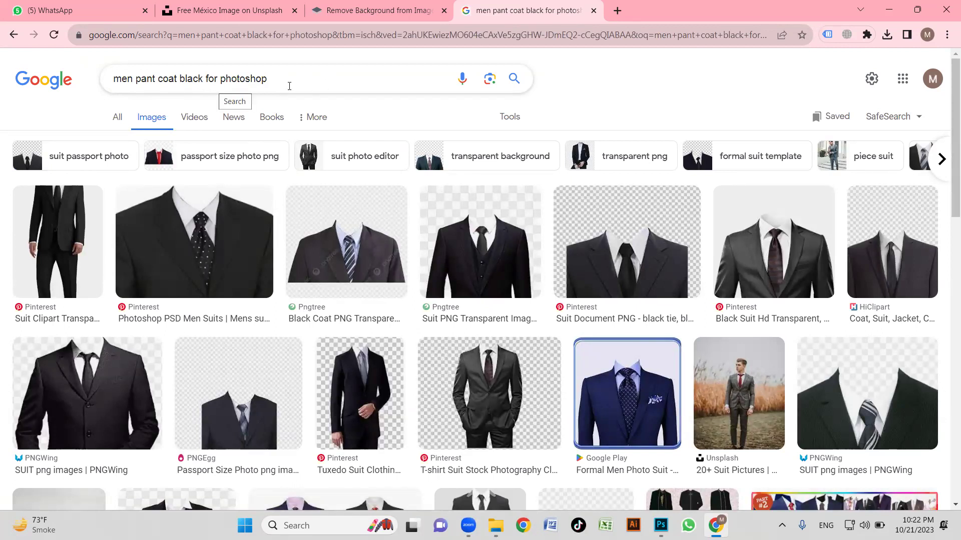
left_click(266, 84)
type("with red tie")
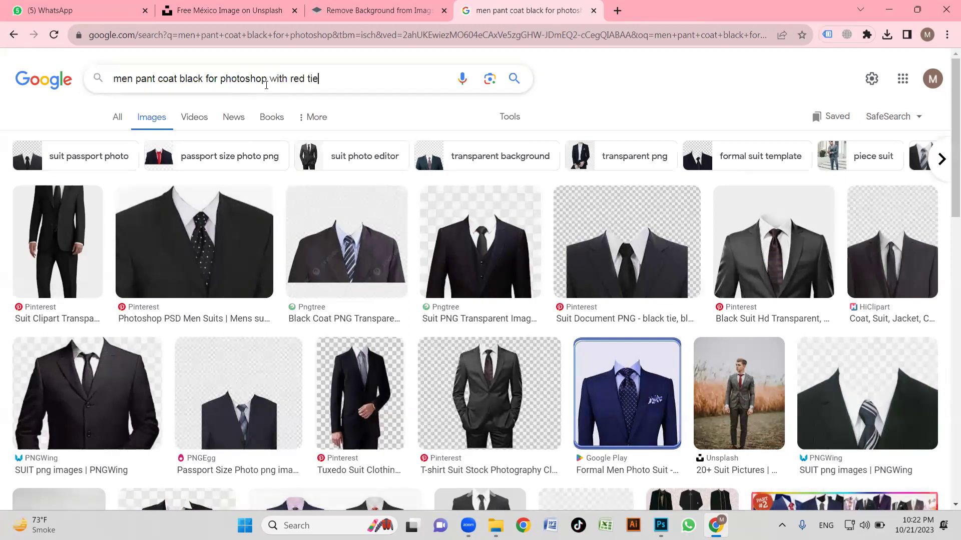
key("Return")
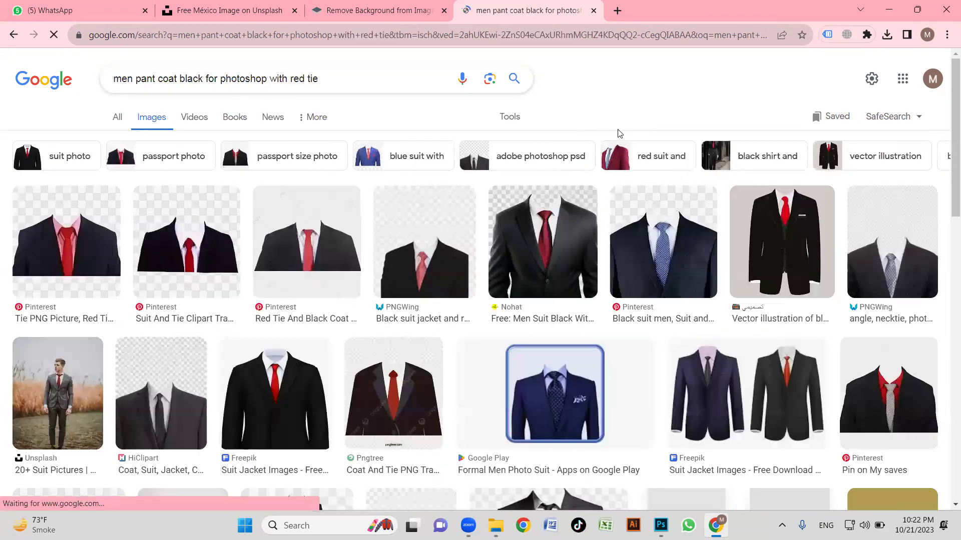
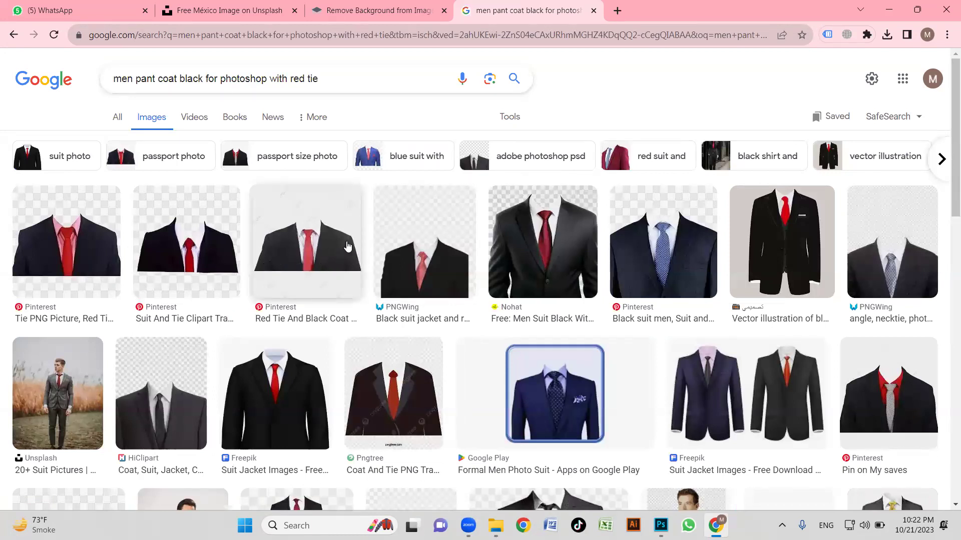
Browse the red tie suit results and inspect Freepik's black suit with a black tie in a separate tab, closing it again.
scroll(450, 239, "down", 5)
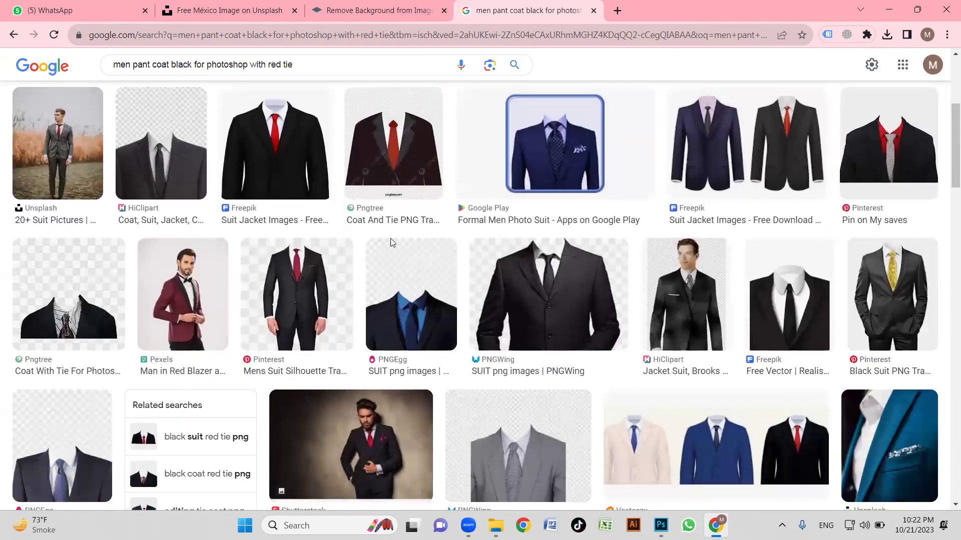
scroll(500, 300, "up", 6)
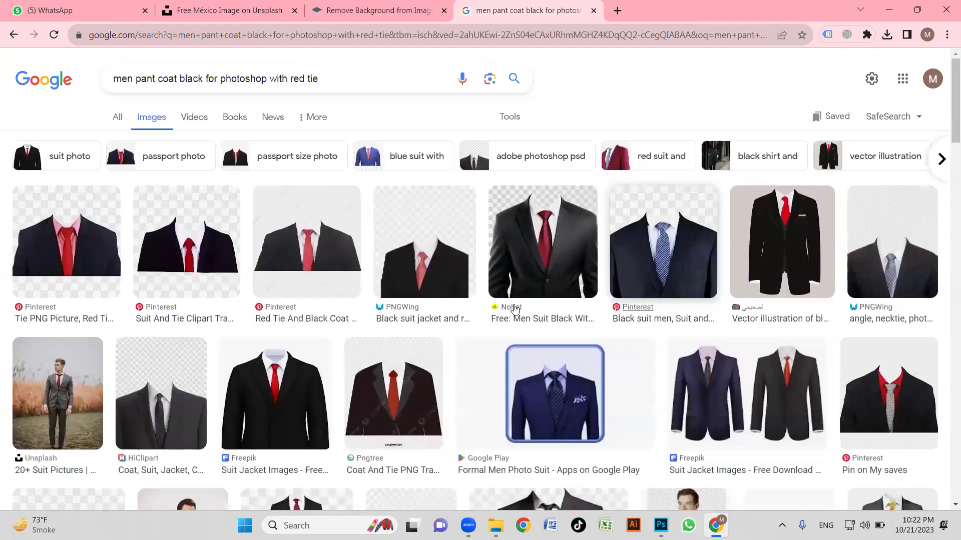
scroll(322, 279, "down", 4)
scroll(320, 289, "down", 4)
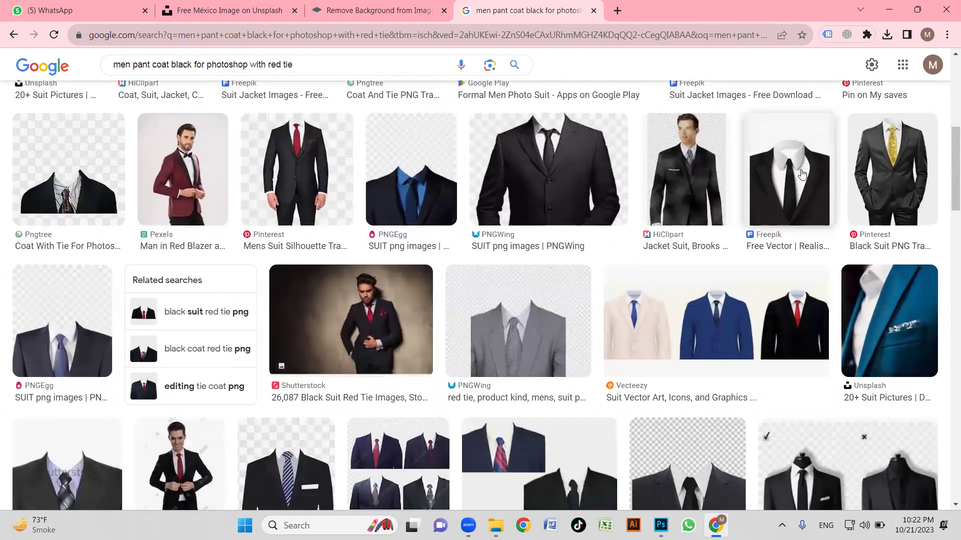
right_click(800, 175)
left_click(700, 179)
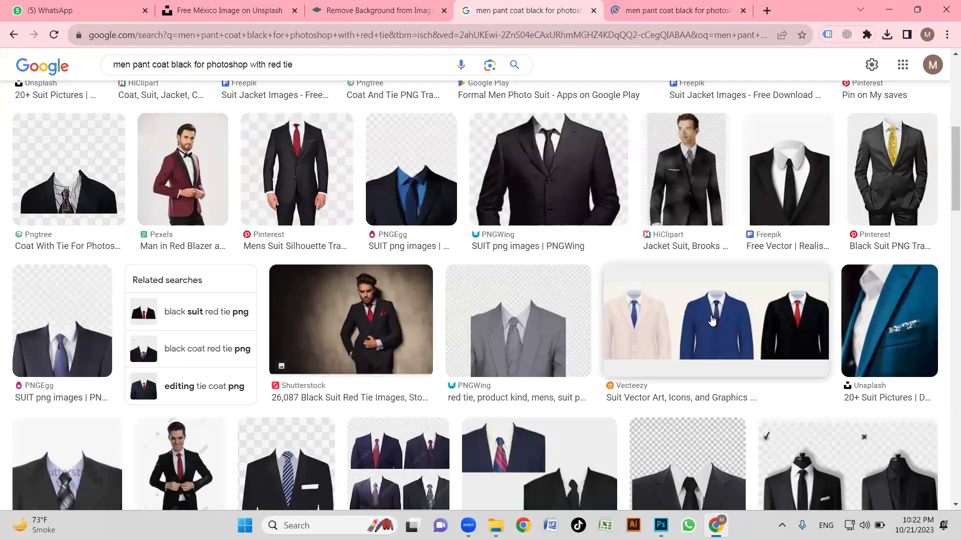
scroll(671, 287, "up", 5)
left_click(613, 7)
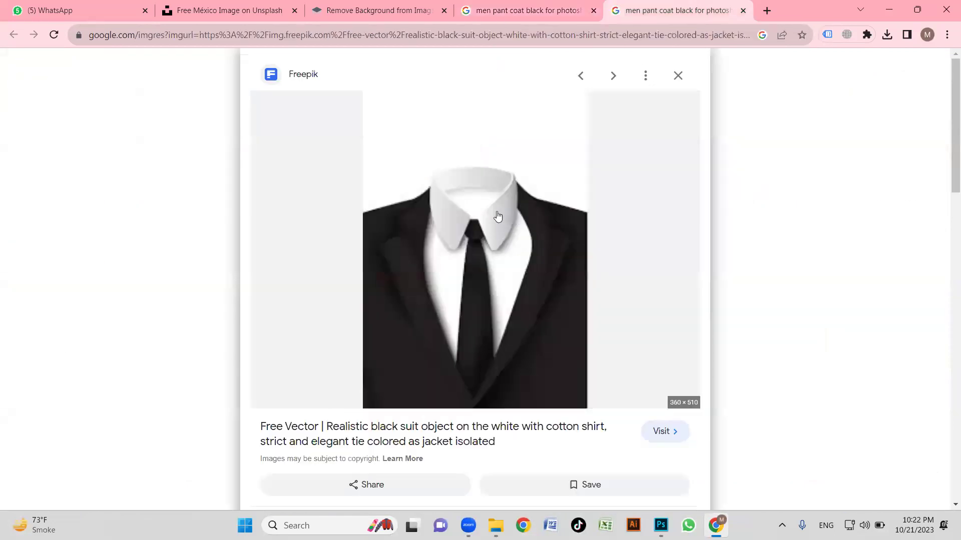
left_click(744, 10)
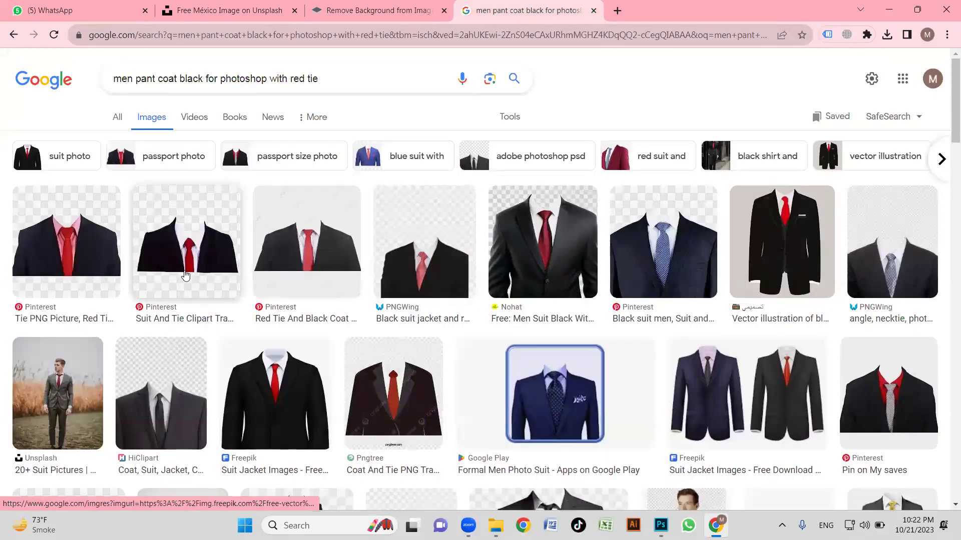
Preview the PNGWing black suit with a gray patterned tie and save its image as a PNG in the Downloads folder.
left_click(193, 238)
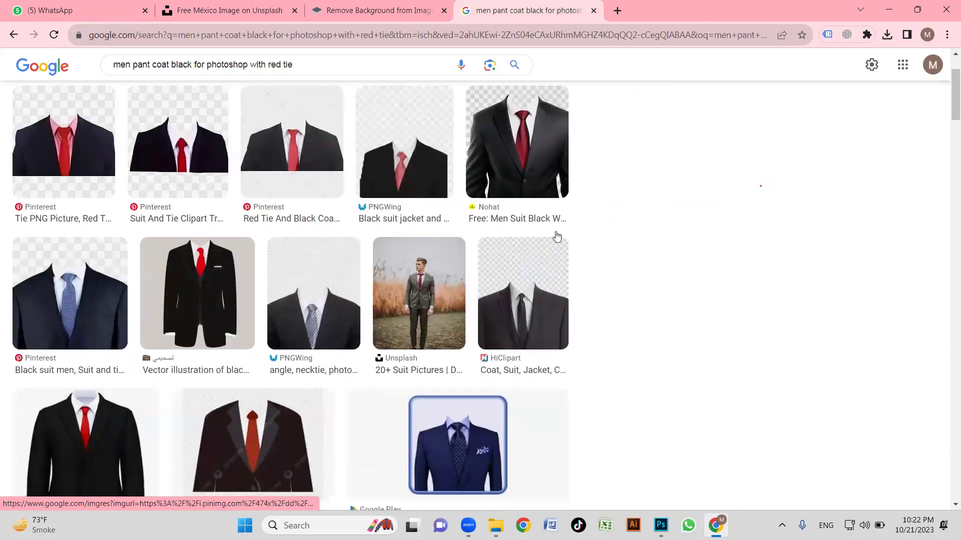
left_click(320, 296)
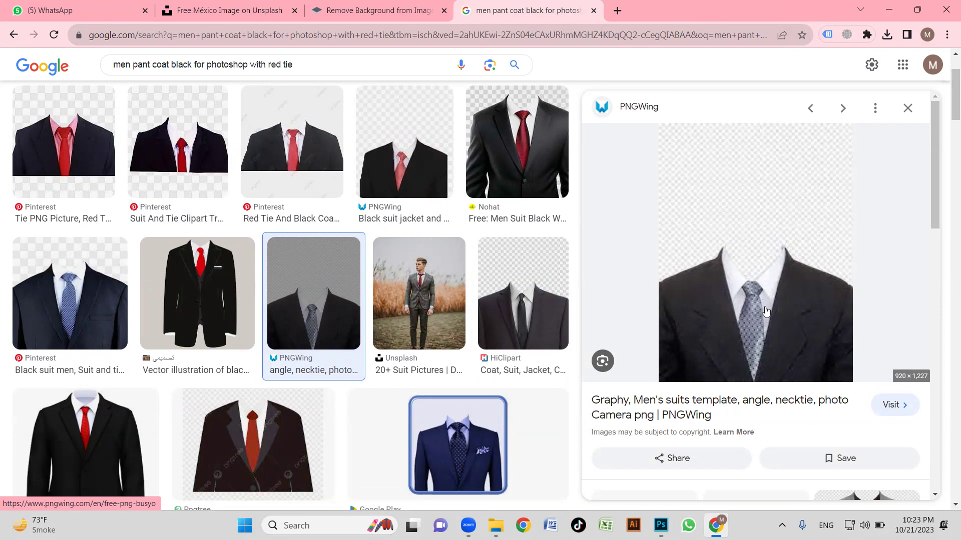
right_click(776, 270)
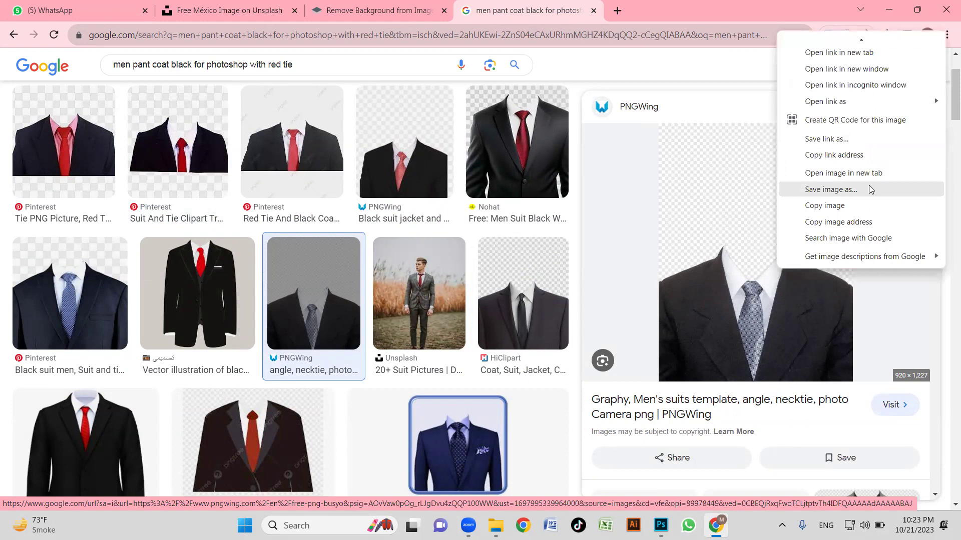
left_click(870, 189)
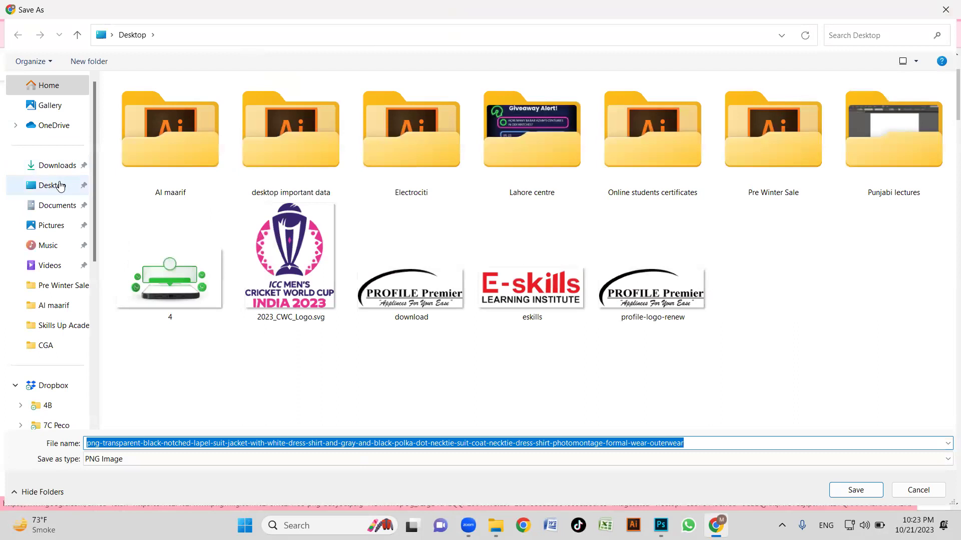
left_click(56, 165)
left_click(856, 490)
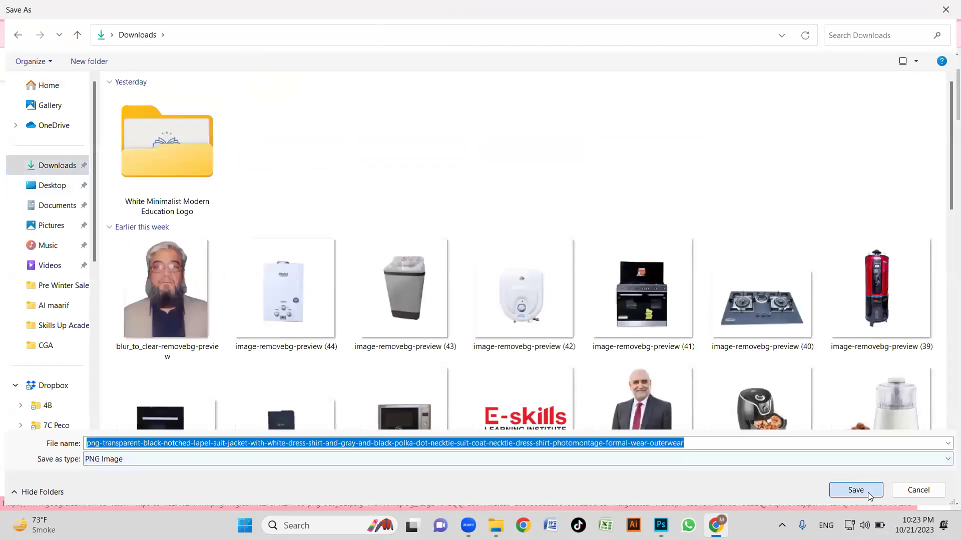
Try placing the downloaded suit image in the Photoshop portrait, positioned beside the man, and cancel the placement.
left_click(858, 61)
left_click_drag(878, 201, 428, 251)
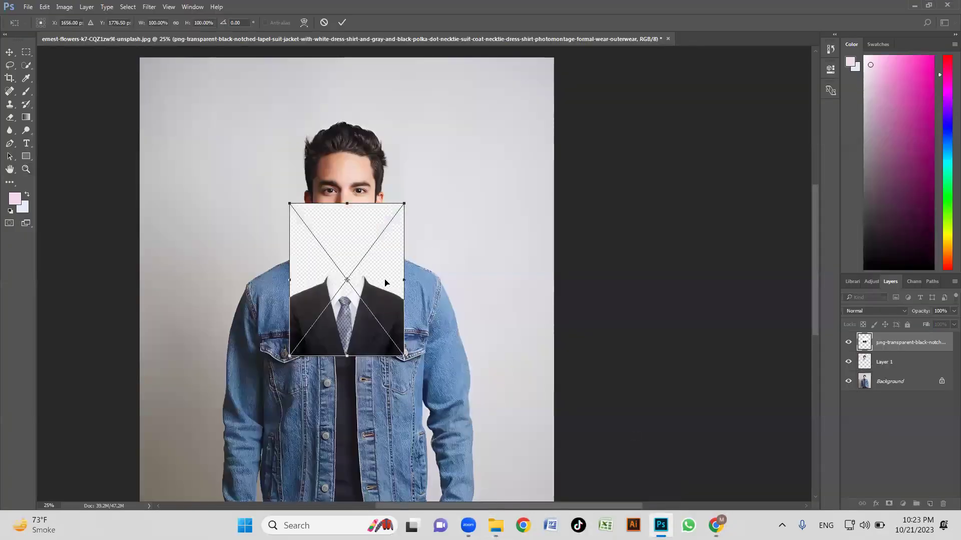
left_click_drag(375, 316, 478, 353)
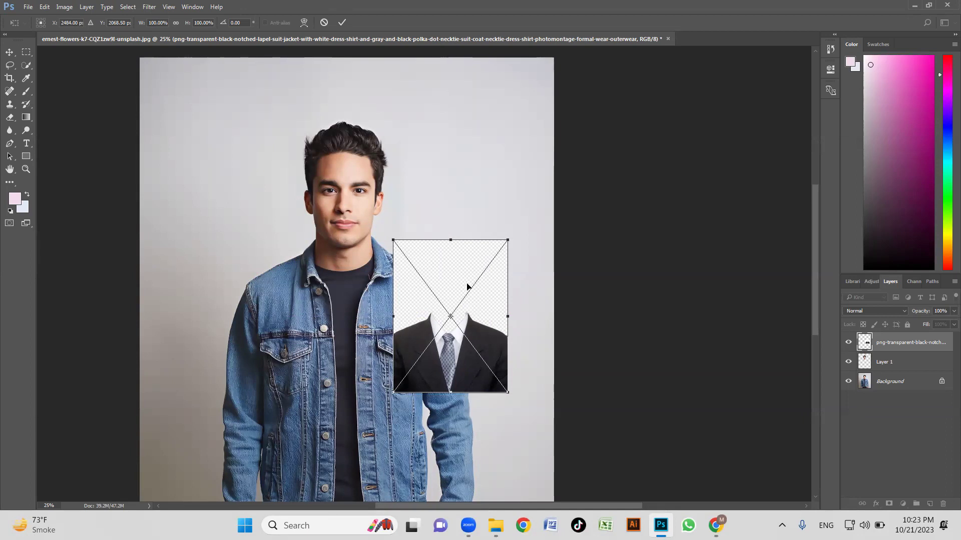
key("Escape")
key("z")
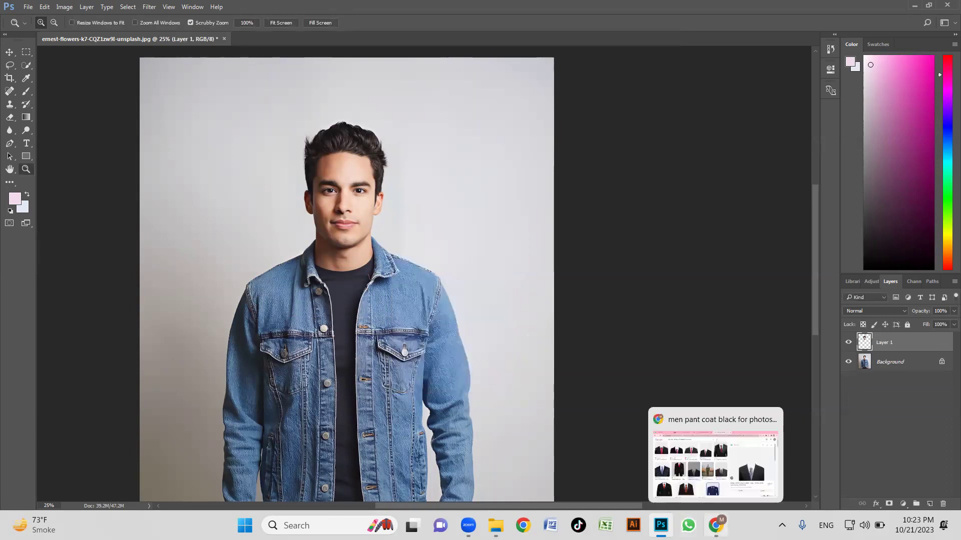
Switch to Chrome and open the remove.bg website in a new tab.
left_click(715, 526)
left_click(619, 21)
type("re")
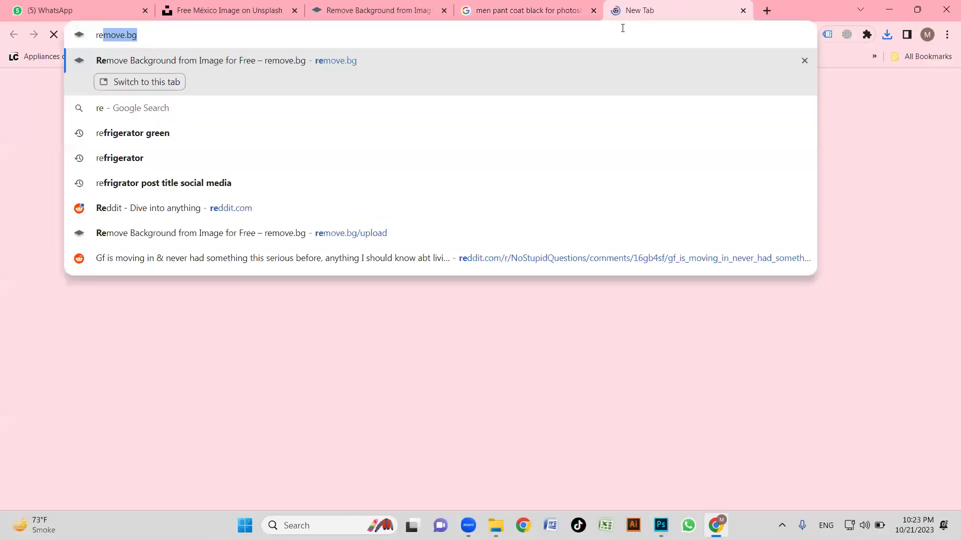
key("Return")
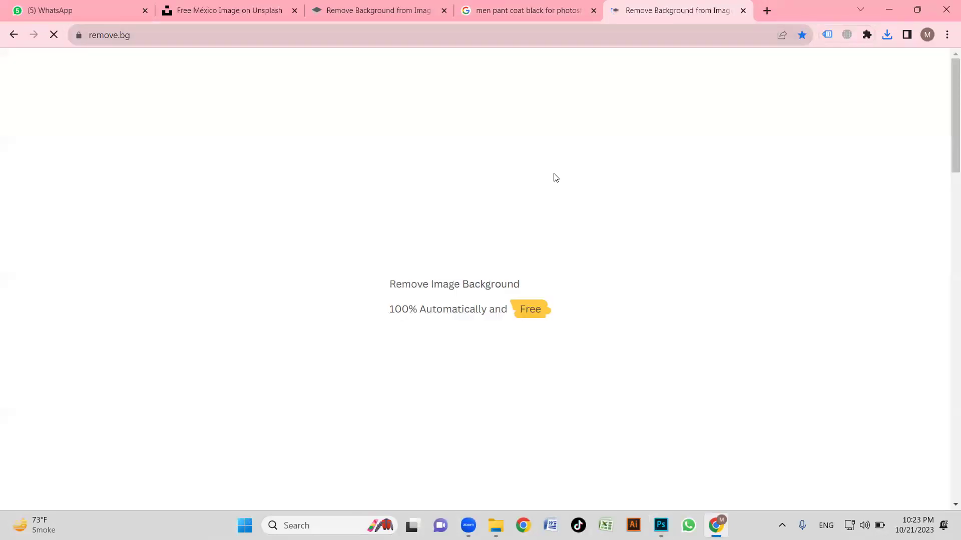
Copy the PNGWing suit image from the Google results and paste it into remove.bg for background removal.
left_click(535, 7)
right_click(782, 246)
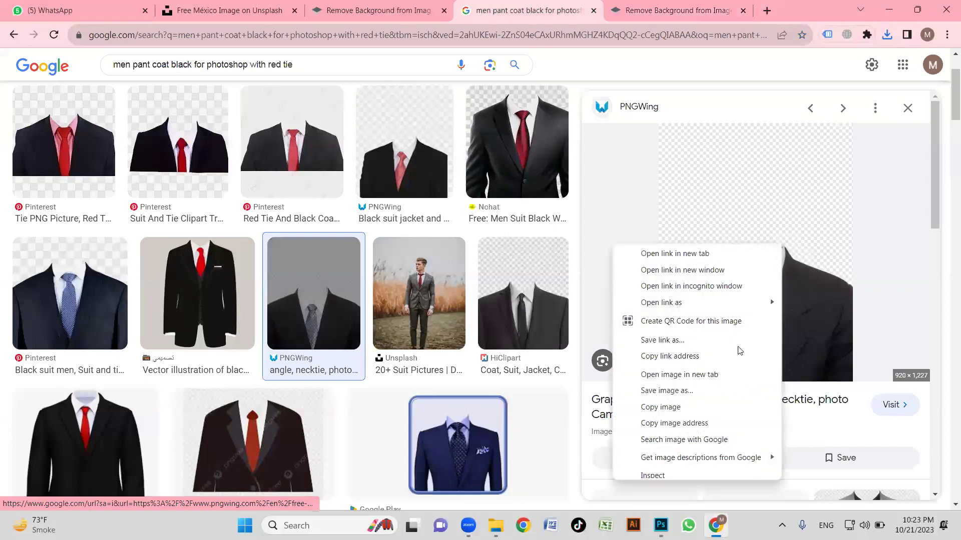
left_click(695, 413)
left_click(675, 10)
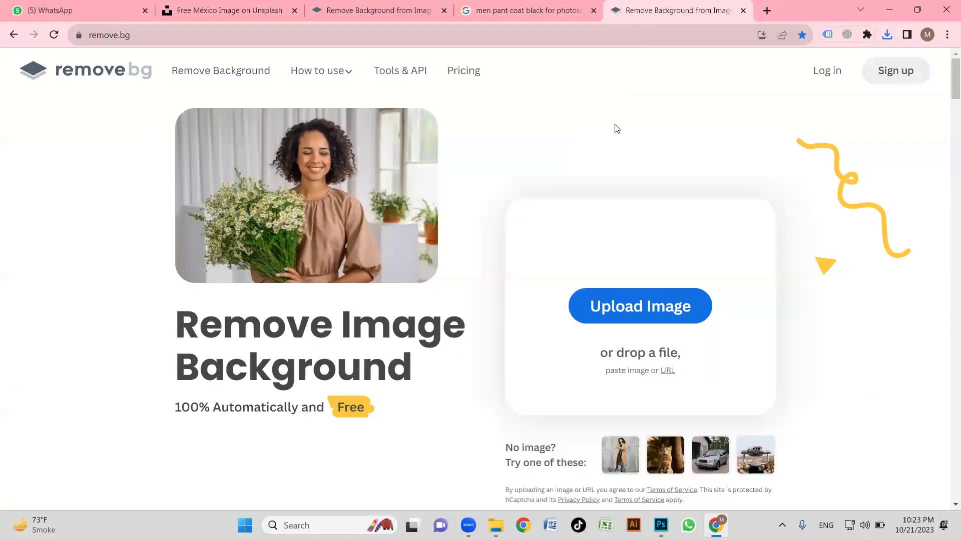
key("ctrl+v")
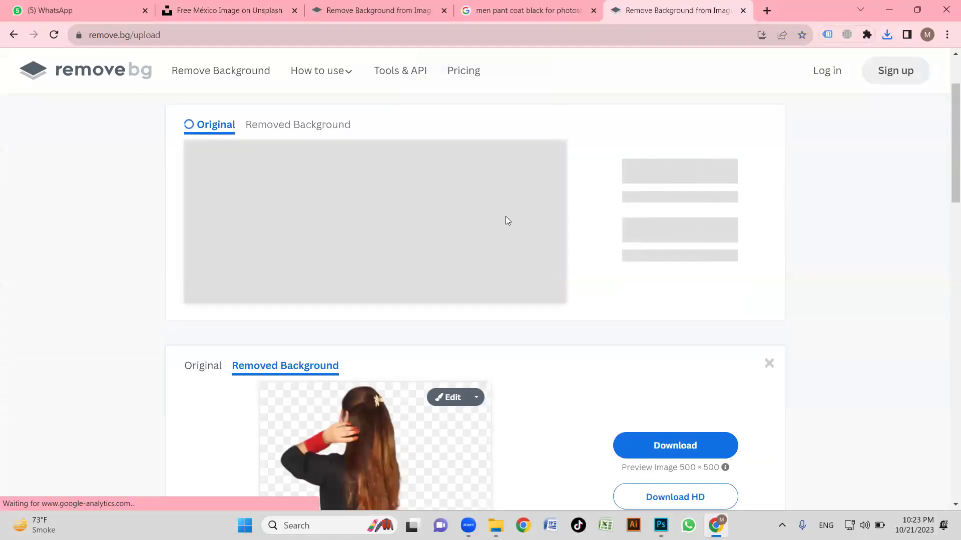
Download the 432 × 577 preview of the suit cut-out and close the image search and its remove.bg tab.
scroll(507, 193, "up", 2)
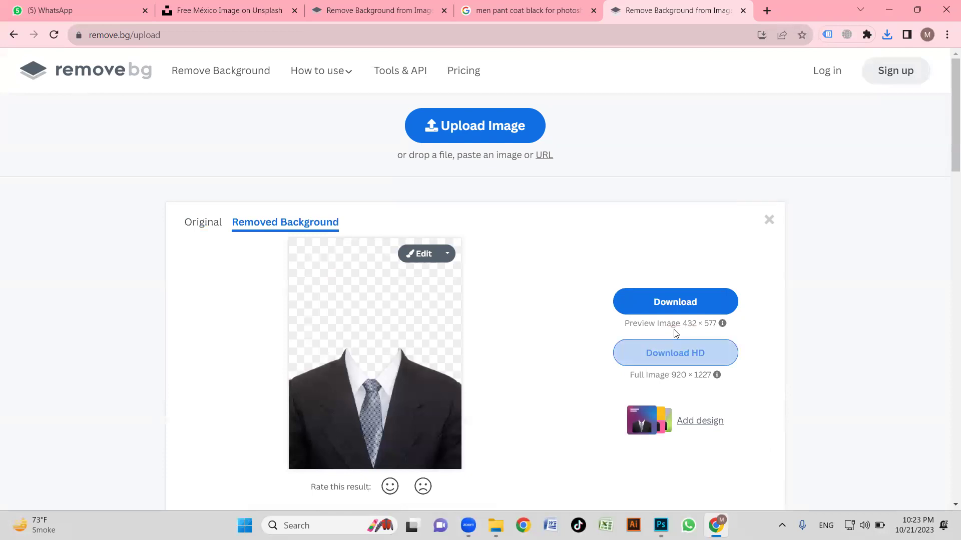
left_click_drag(683, 326, 694, 323)
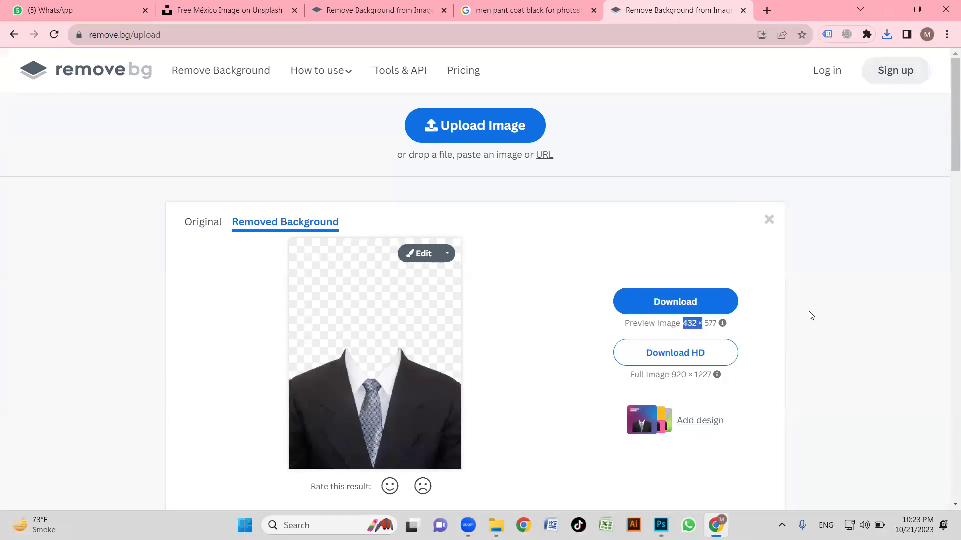
left_click(695, 303)
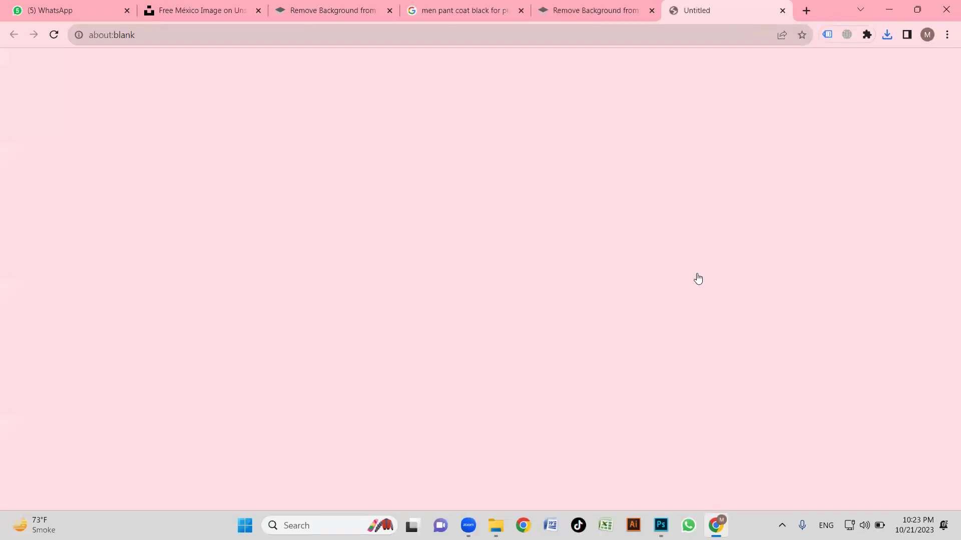
left_click(593, 10)
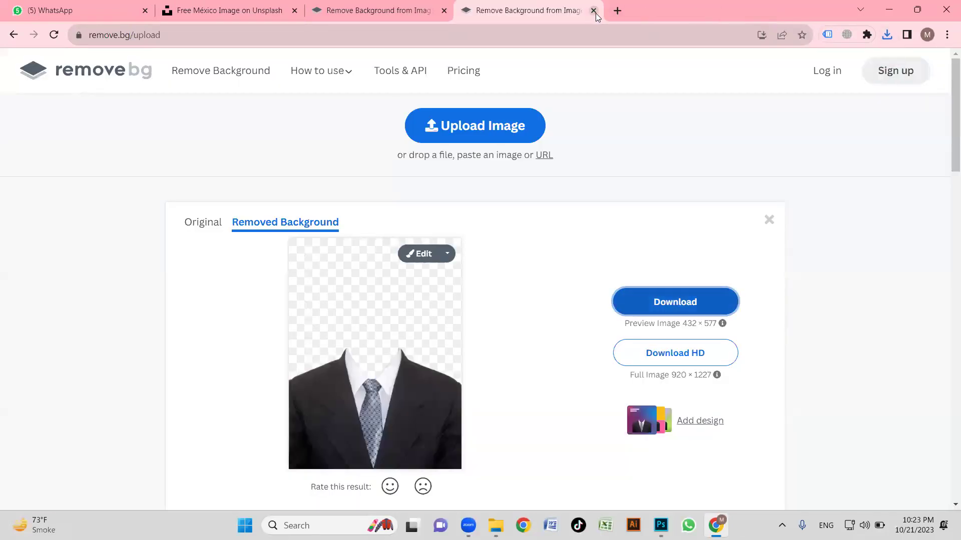
left_click(593, 10)
Show the downloaded suit cut-out in its folder and return to Photoshop.
left_click(887, 36)
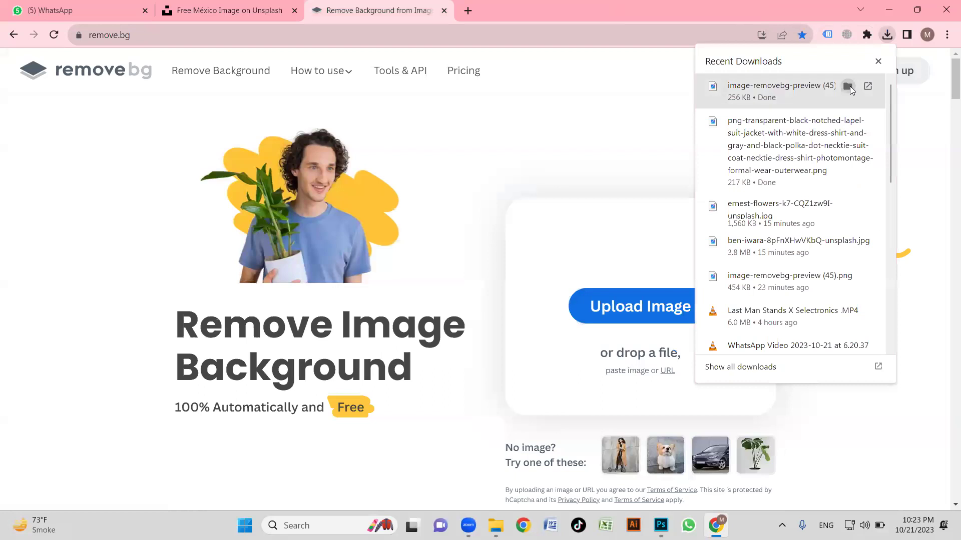
left_click(853, 90)
left_click_drag(213, 359, 258, 371)
key("alt+Tab")
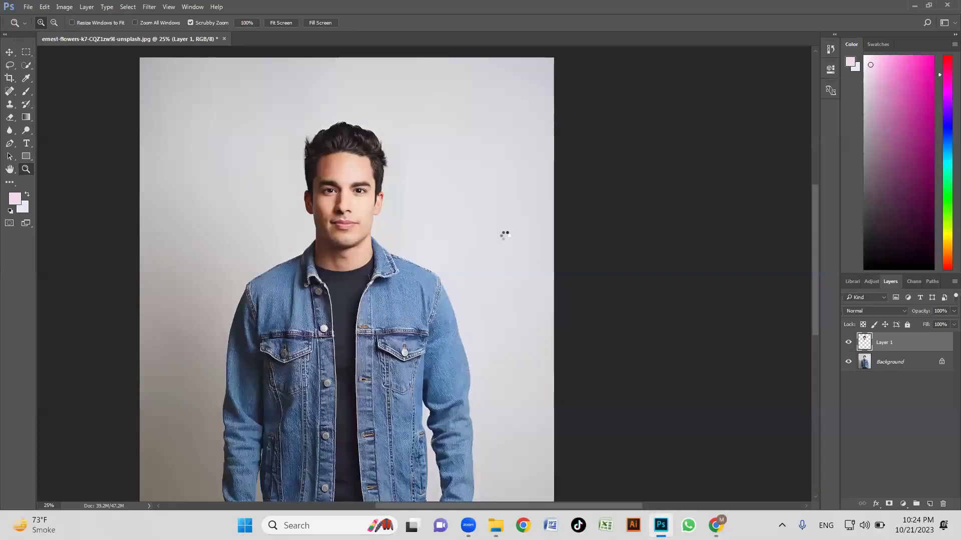
Create a new document 1080 pixels wide and 1080 pixels high with a white background.
key("ctrl+n")
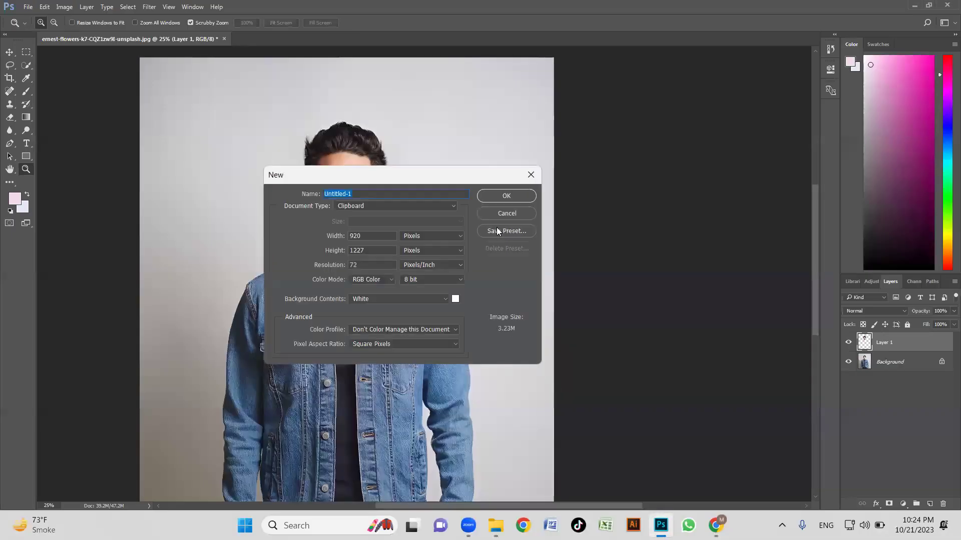
double_click(373, 237)
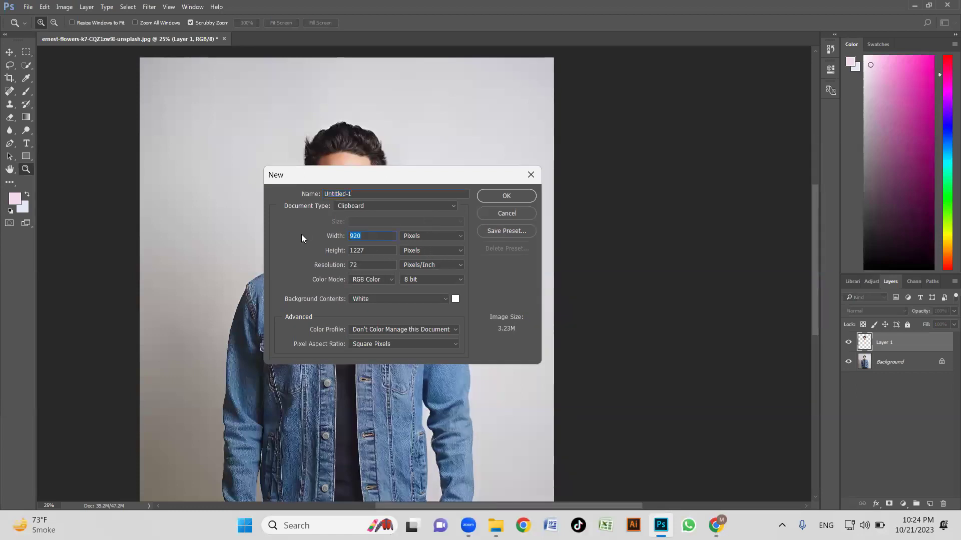
type("108")
key("Tab")
type("10")
key("Return")
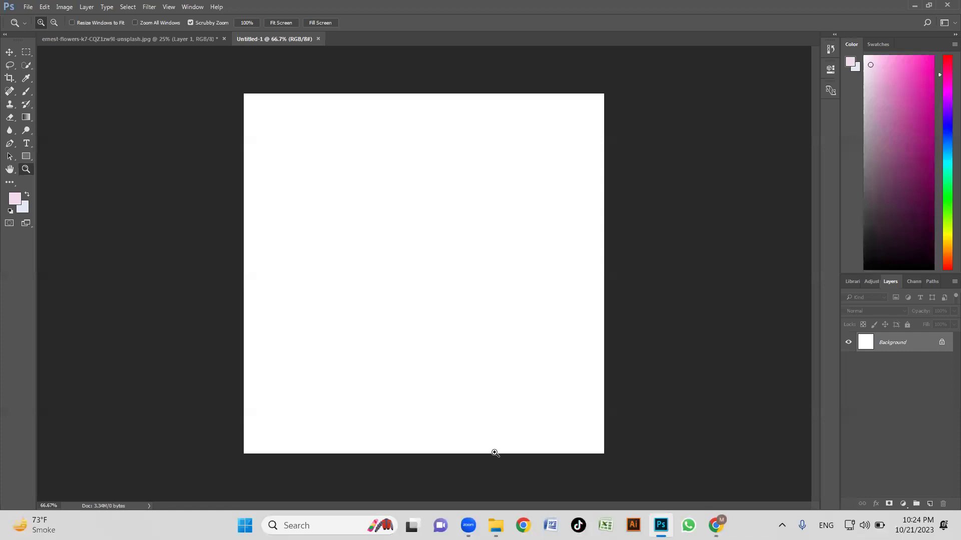
Place image-removebg-preview (45) from the Downloads folder into the new blank document.
left_click(495, 526)
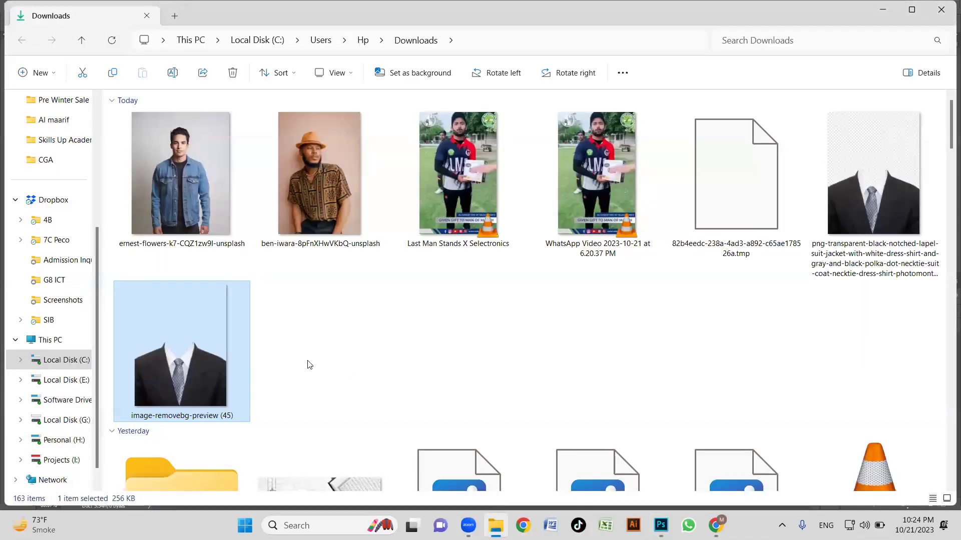
left_click_drag(194, 385, 473, 259)
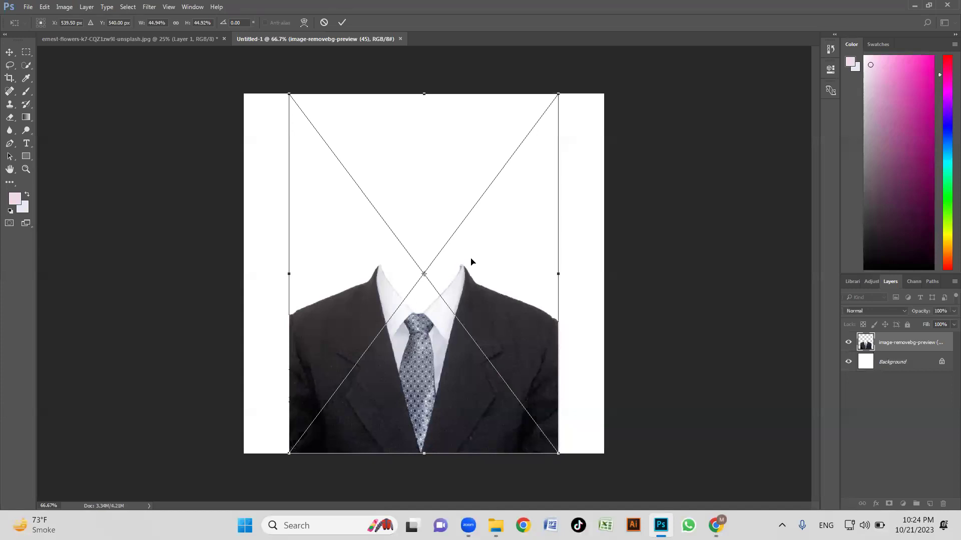
key("Return")
key("z")
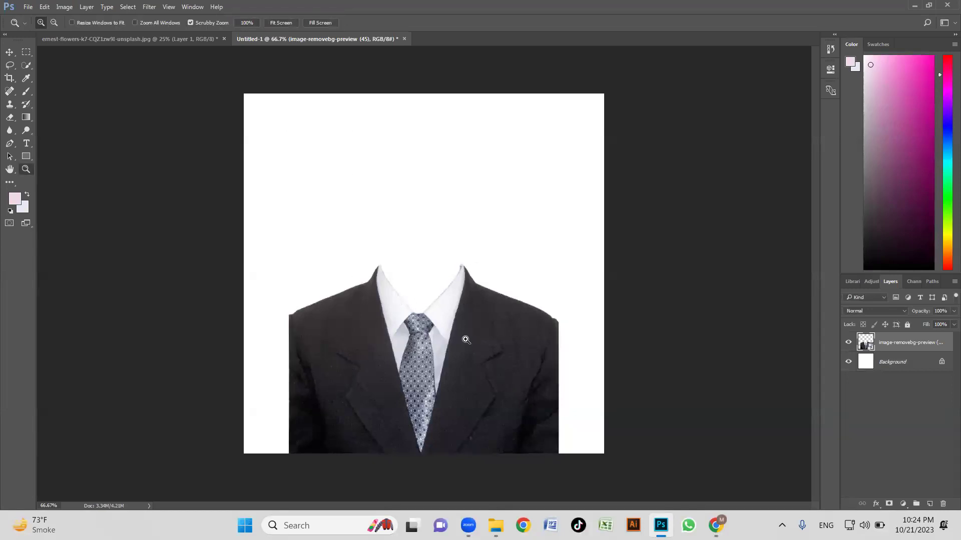
Reposition the suit and scale it proportionally to about 53%, with its lower edge just beyond the canvas.
key("v")
left_click_drag(466, 366, 463, 352)
key("ctrl")
key("ctrl+t")
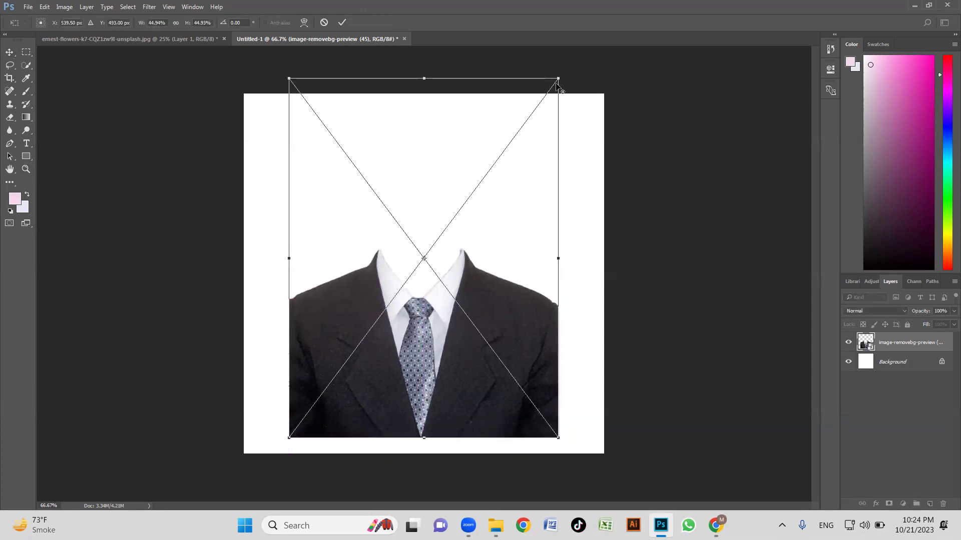
left_click_drag(559, 76, 585, 48)
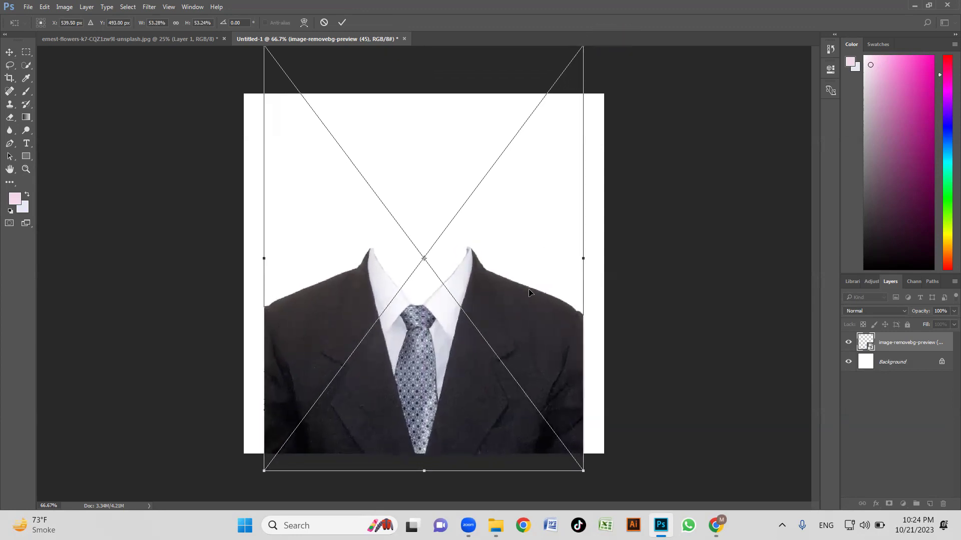
left_click_drag(518, 324, 518, 328)
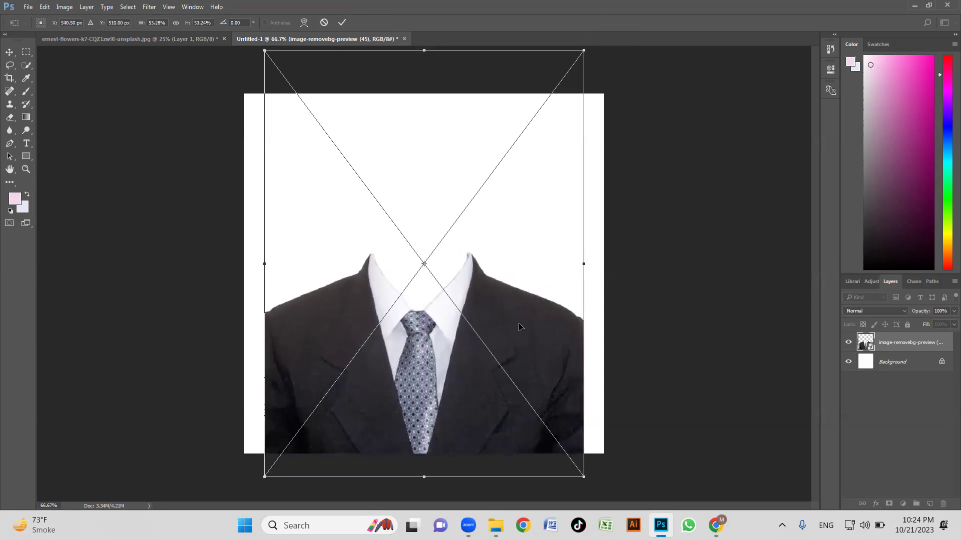
key("Return")
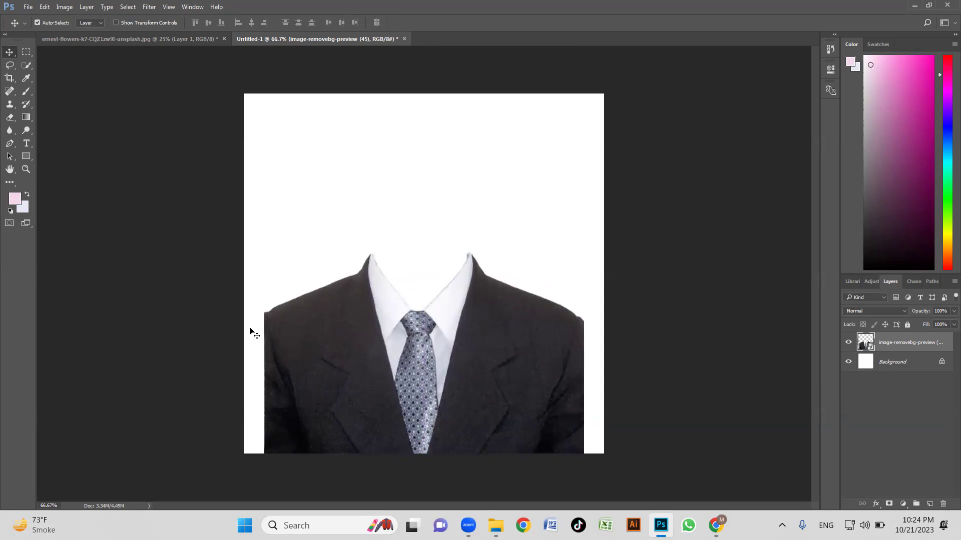
Crop the canvas to the suit's width, trimming the blank strips on both sides and keeping the full height.
left_click(9, 80)
left_click_drag(242, 92, 353, 130)
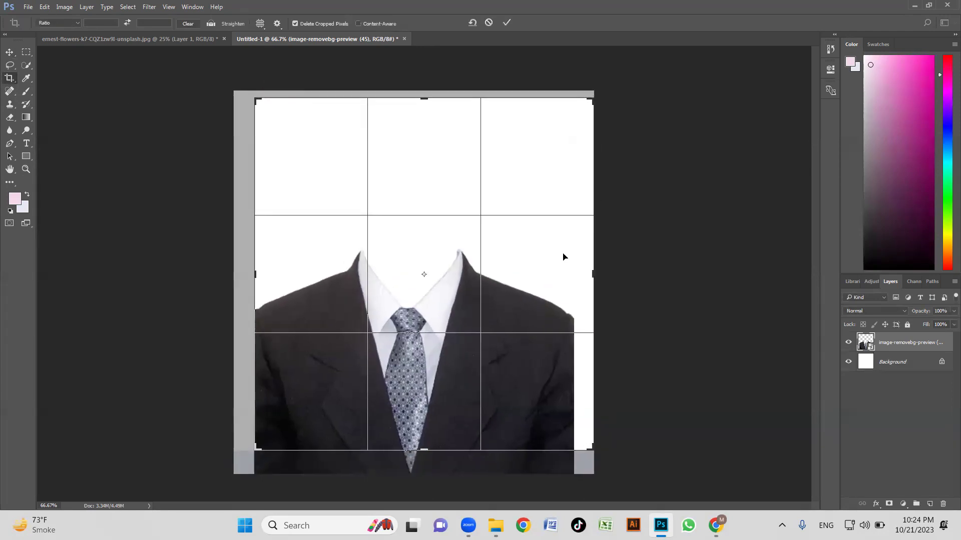
left_click_drag(594, 274, 585, 275)
left_click_drag(426, 96, 424, 94)
key("Return")
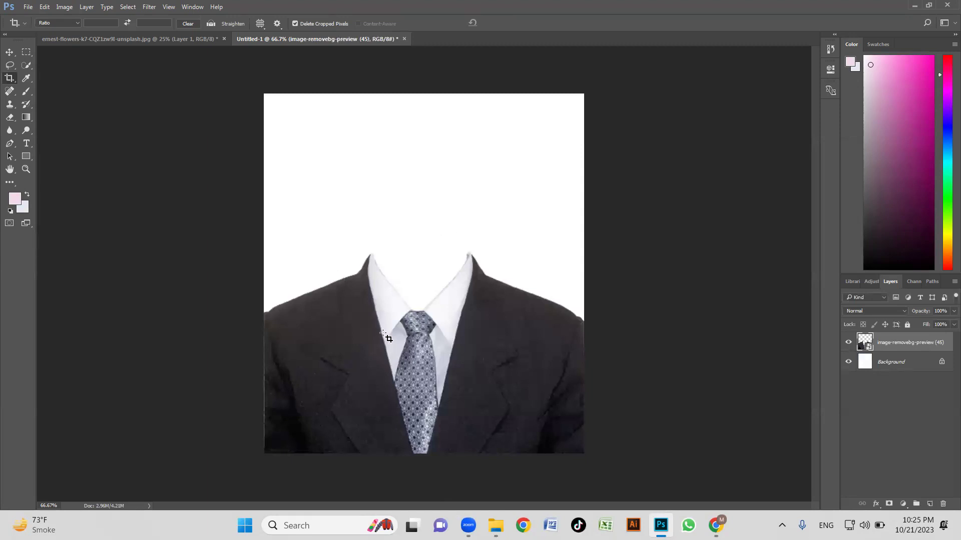
Enlarge the suit very slightly with Free Transform so it fills the cropped canvas's width.
key("v")
key("ctrl+t")
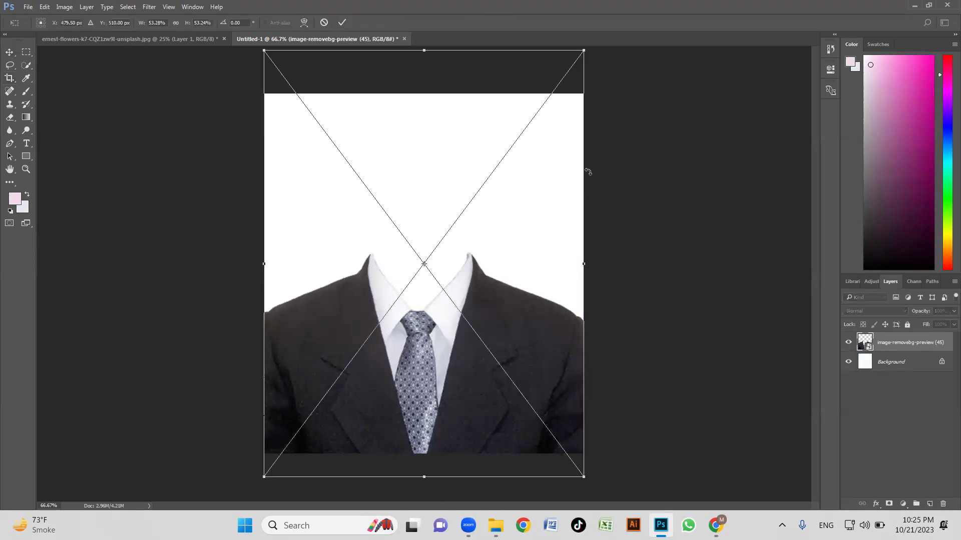
left_click_drag(584, 51, 586, 51)
key("Return")
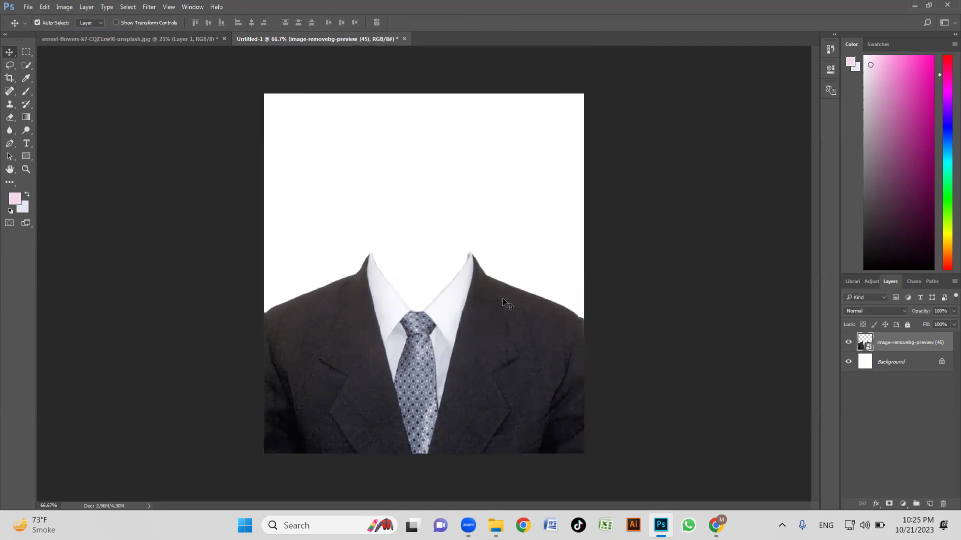
Copy the man's cut-out head layer from the portrait document into the suit document, leaving the original in place.
left_click(182, 38)
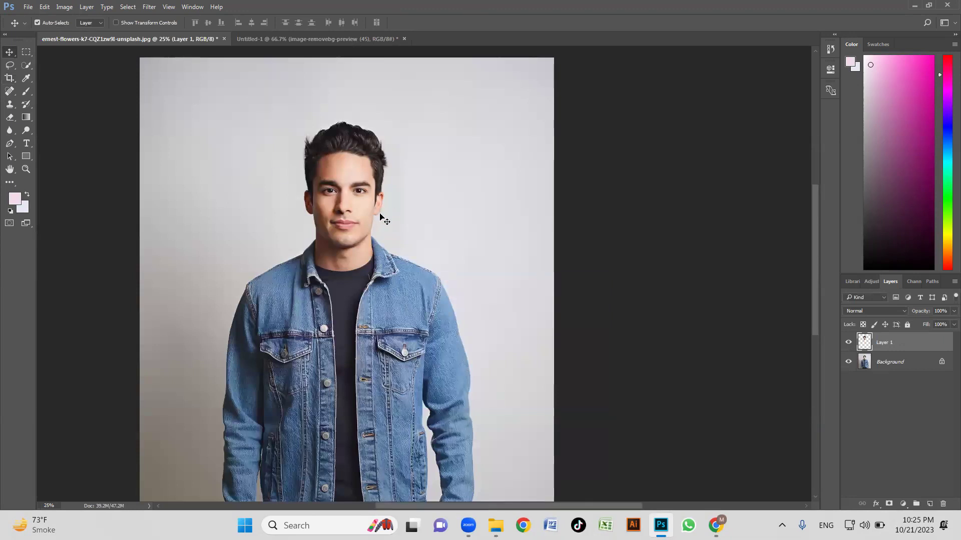
left_click_drag(344, 178, 480, 167)
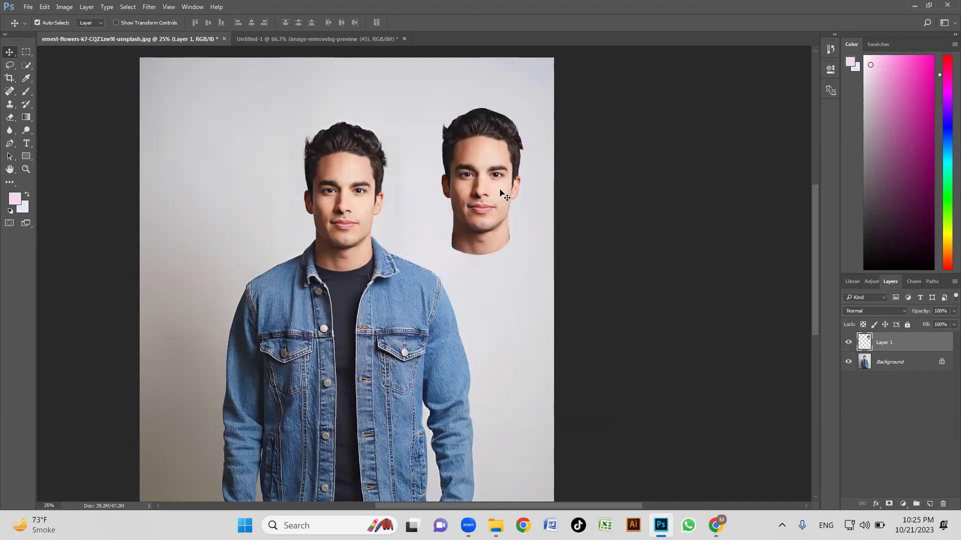
key("ctrl+z")
left_click_drag(881, 347, 429, 193)
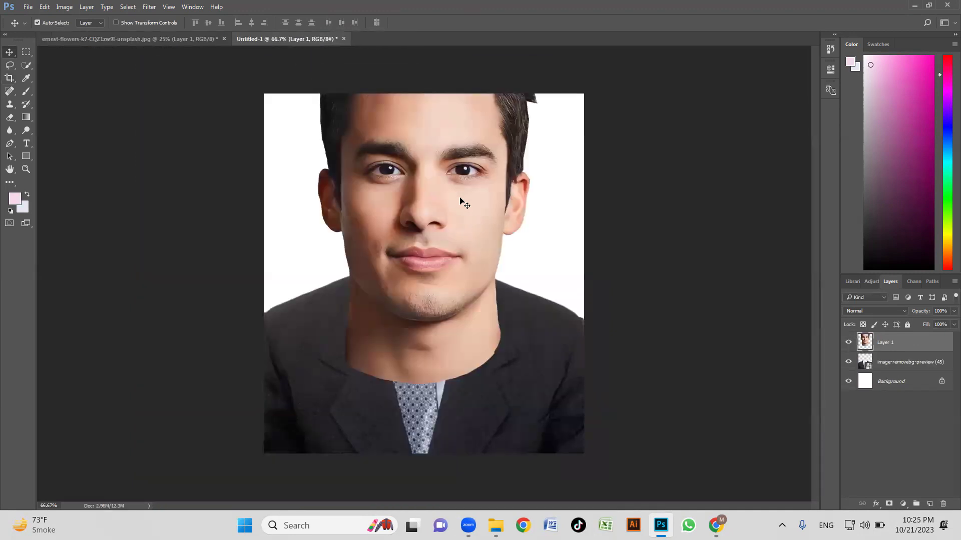
Center the head above the suit and scale it proportionally to about 68%, with the neck over the shirt collar.
left_click_drag(447, 199, 419, 280)
left_click_drag(431, 203, 455, 180)
key("ctrl+t")
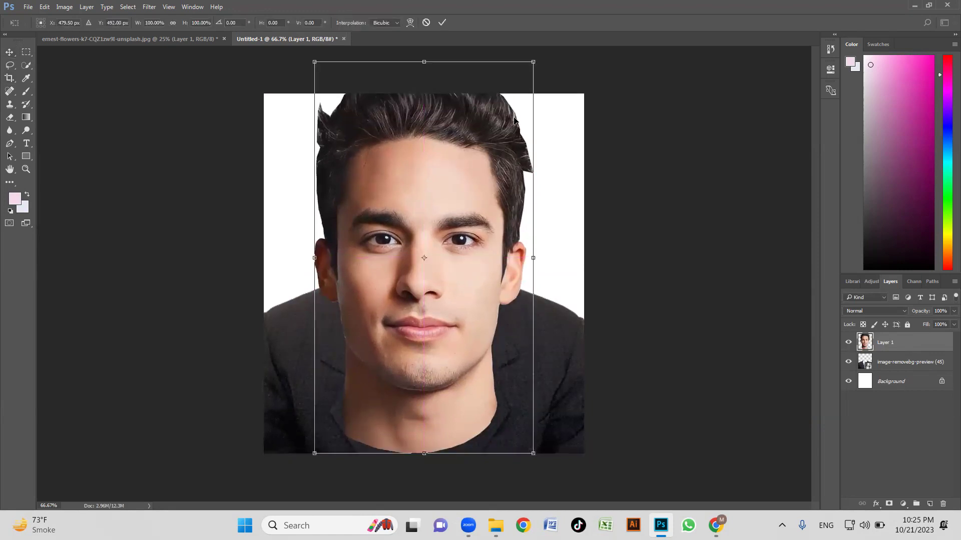
left_click_drag(534, 63, 486, 146)
left_click_drag(440, 265, 440, 192)
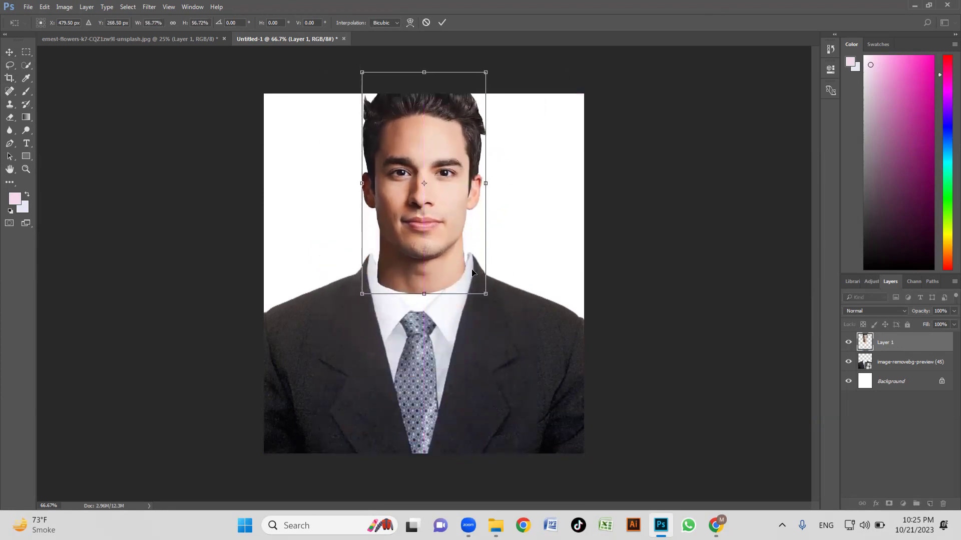
left_click_drag(484, 293, 470, 279)
left_click_drag(443, 235, 444, 238)
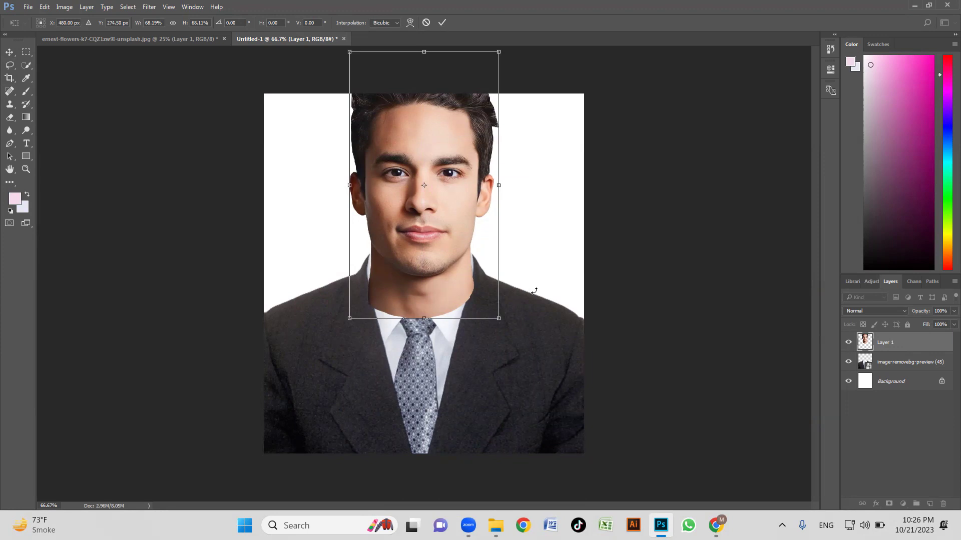
key("Return")
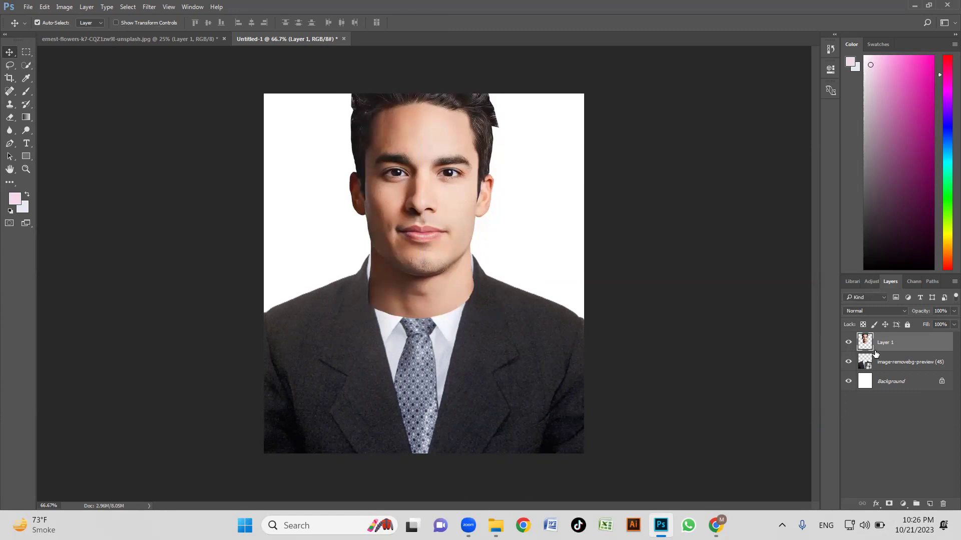
Lower the suit layer and then the head layer so the hair fits inside the canvas and the neck meets the collar.
left_click(891, 372)
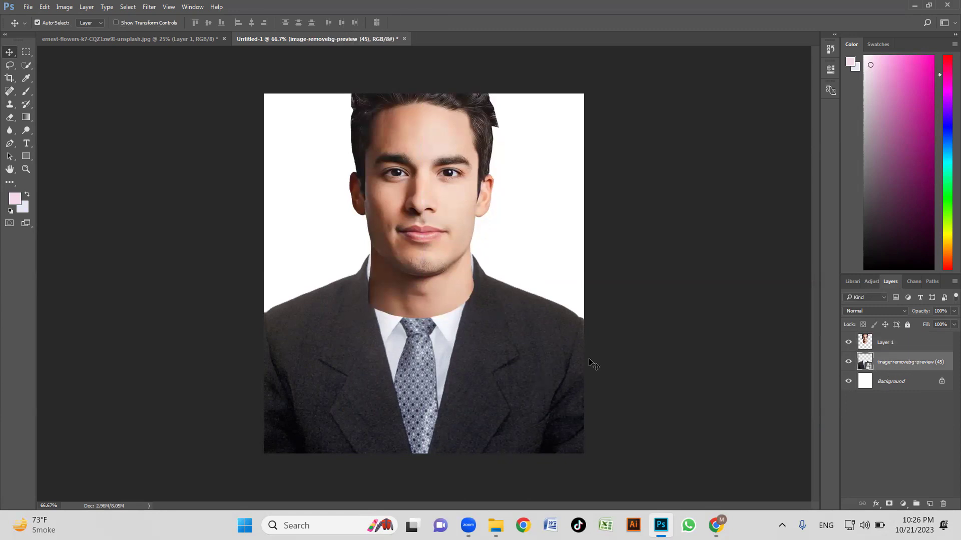
left_click_drag(542, 351, 542, 378)
left_click(909, 345)
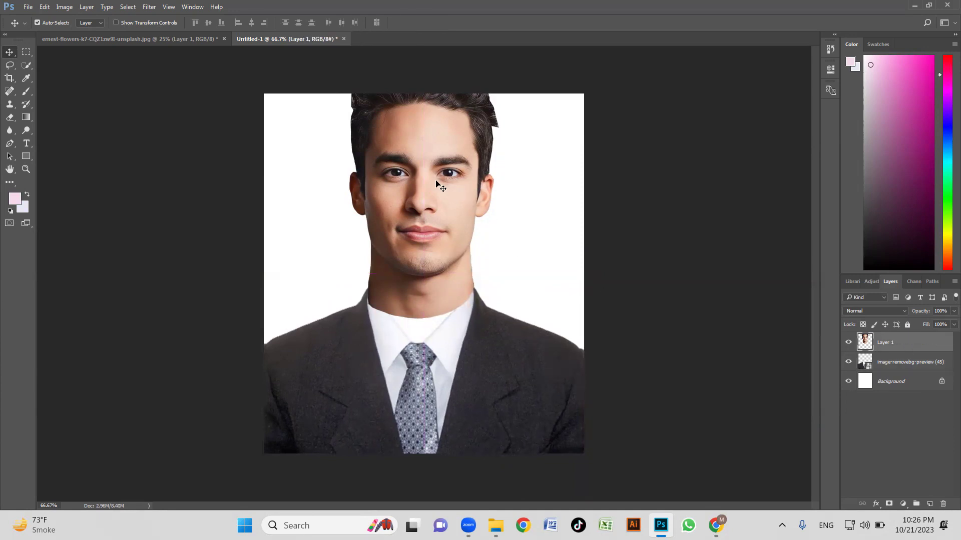
left_click_drag(439, 178, 436, 211)
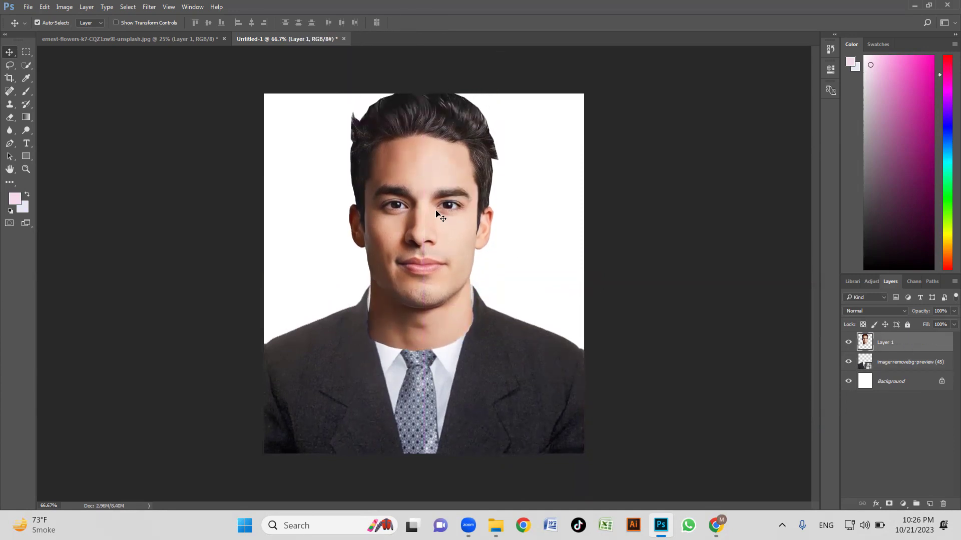
Scale the head layer down proportionally around its center to about 93% with Free Transform, keeping the hair inside the canvas.
key("ctrl+t")
left_click_drag(498, 86, 493, 93)
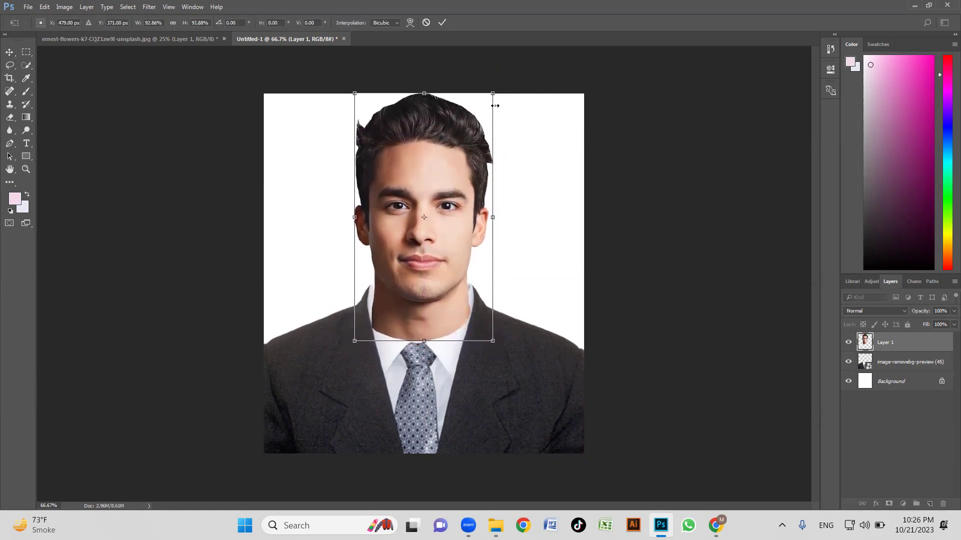
key("Return")
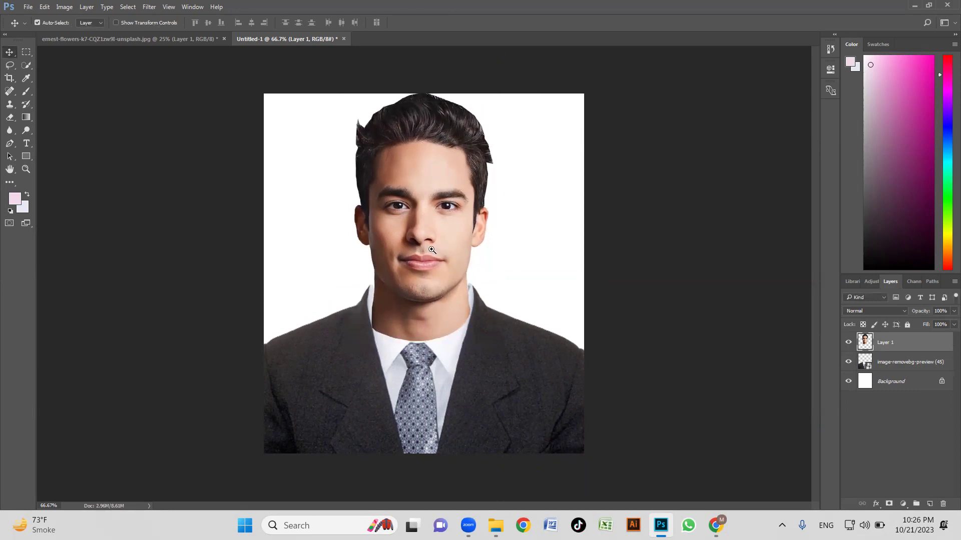
Move the suit layer above the head layer so the shirt collar overlaps the neck, and inspect the collar edges up close.
key("z")
left_click_drag(428, 285, 458, 314)
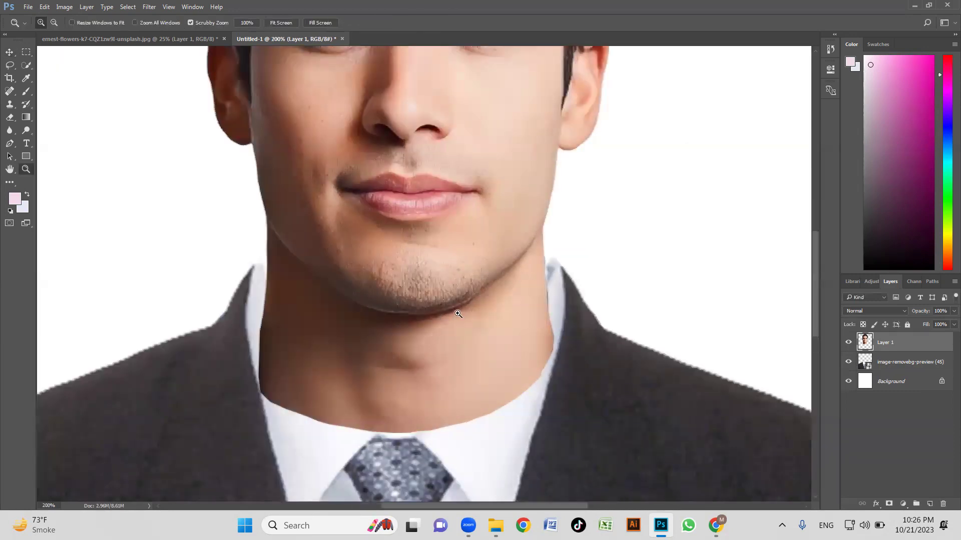
left_click(495, 285, "alt")
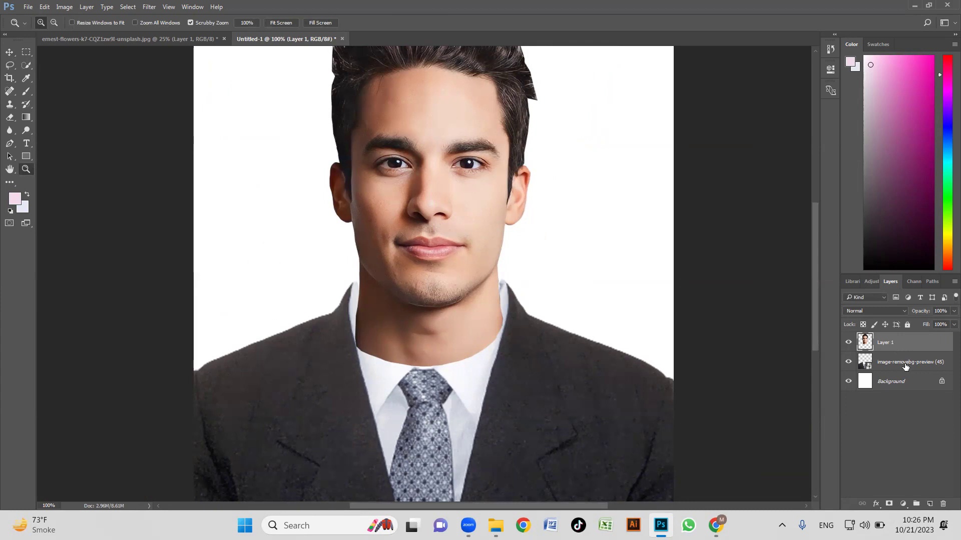
left_click_drag(902, 367, 900, 342)
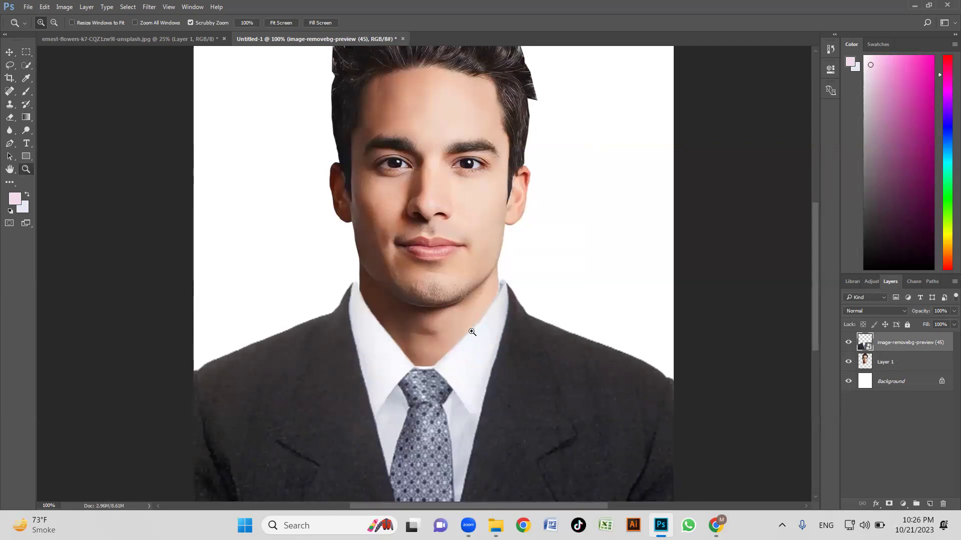
left_click(450, 336)
left_click(562, 236)
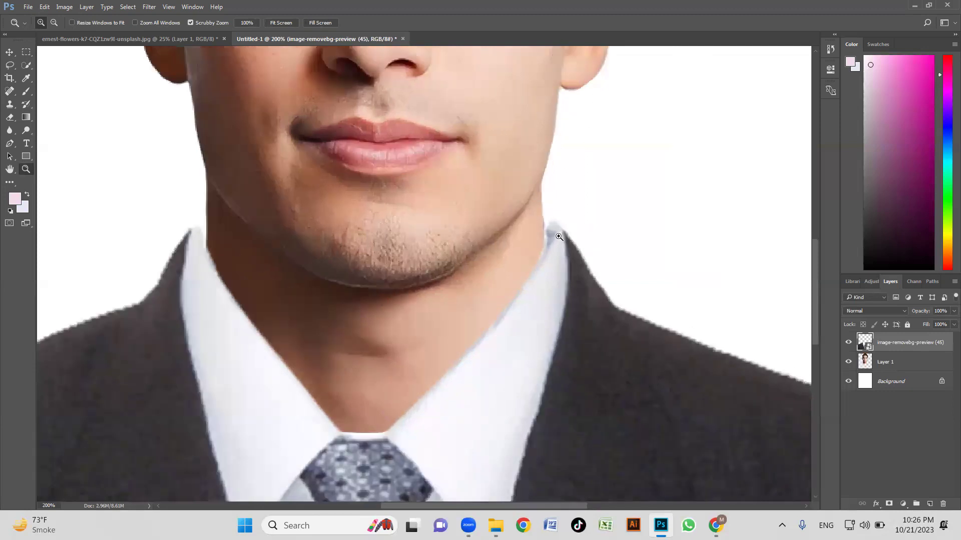
Start warping the suit layer and nudge its mesh to fit both collar edges against the man's neck.
key("alt")
left_click(362, 302, "alt")
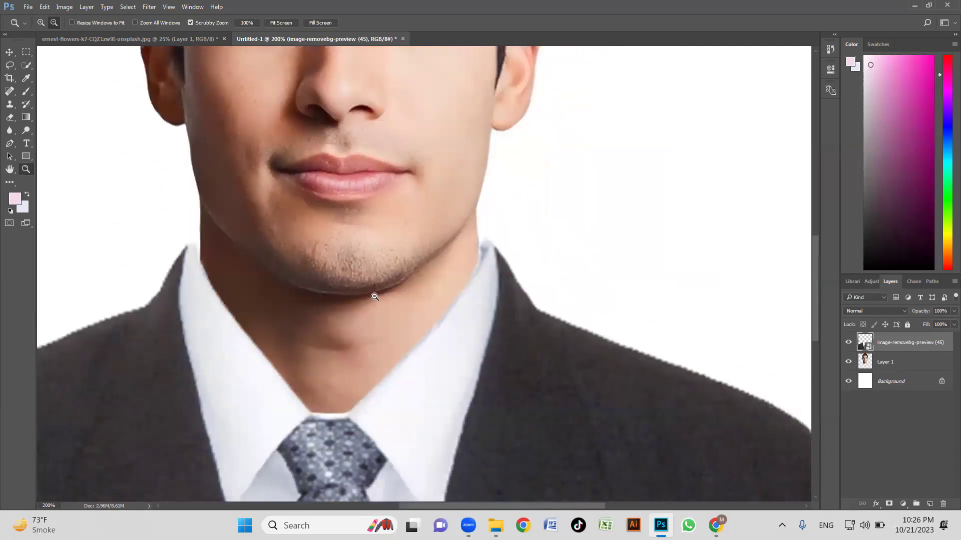
left_click(376, 292, "alt")
left_click_drag(265, 262, 273, 283)
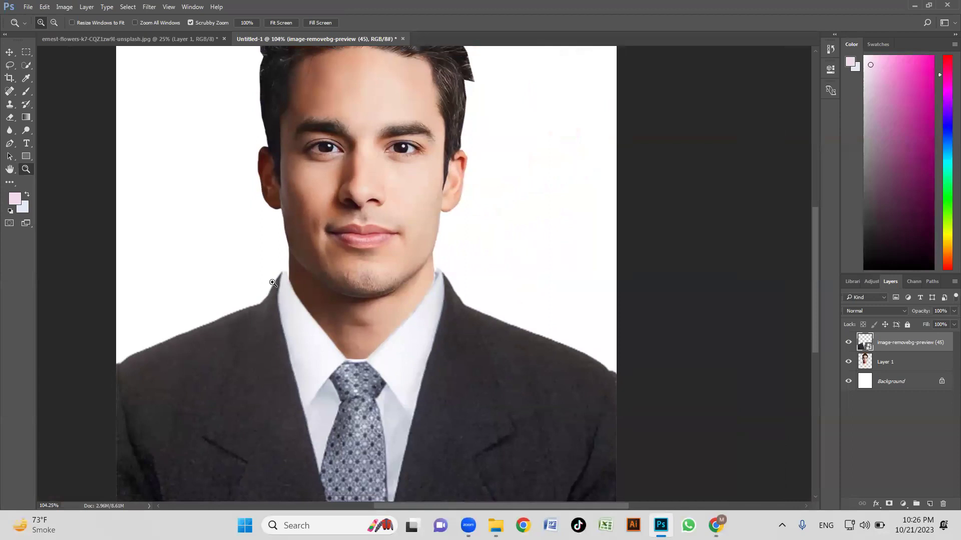
key("v")
left_click_drag(165, 239, 300, 220)
key("ctrl+t")
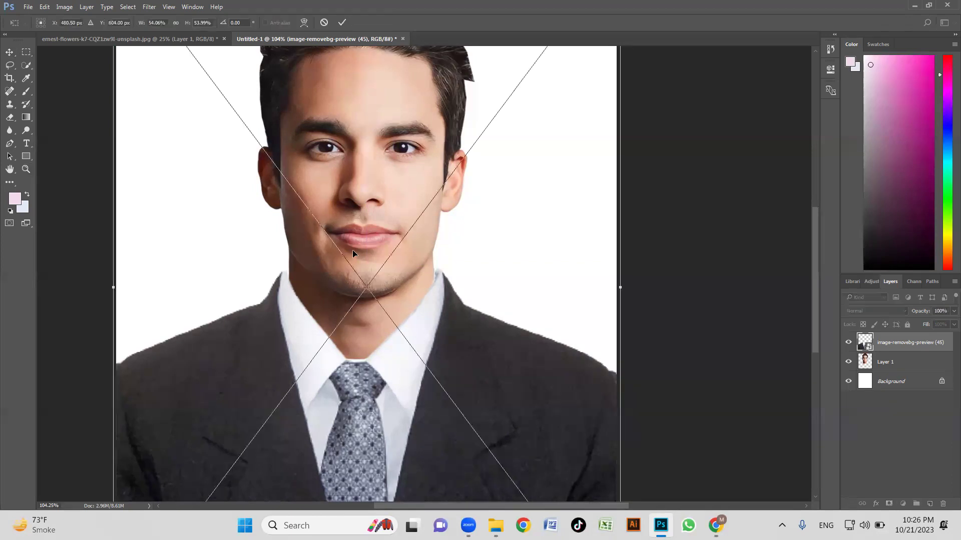
right_click(364, 279)
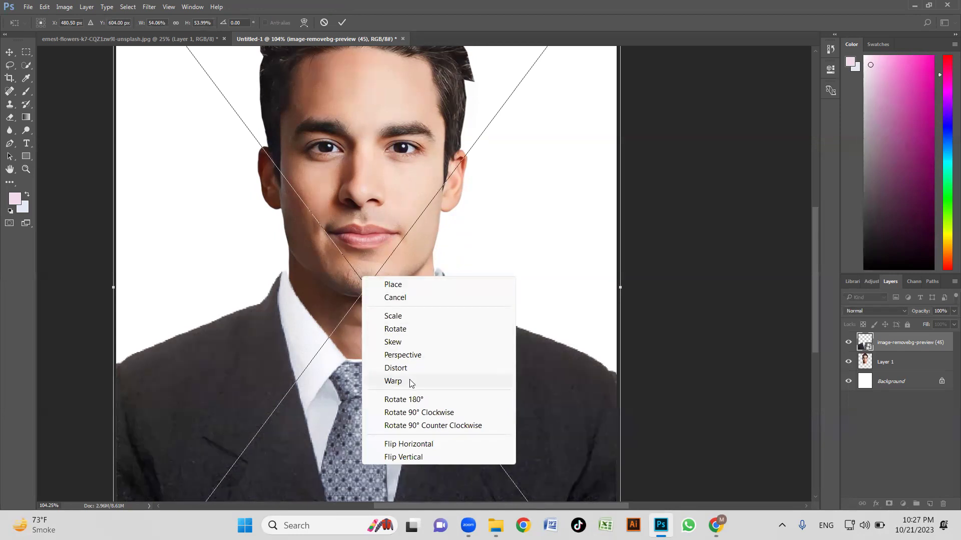
left_click(393, 381)
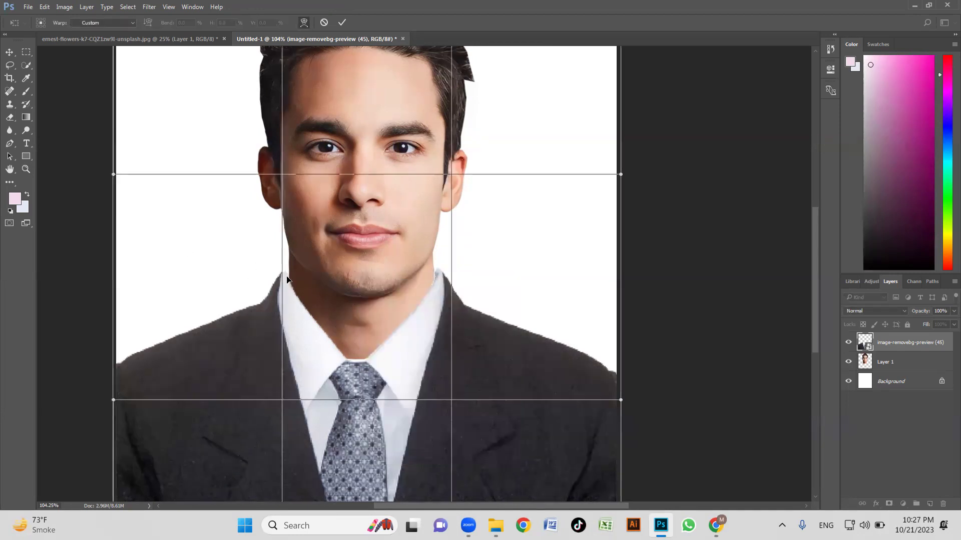
left_click_drag(284, 277, 288, 273)
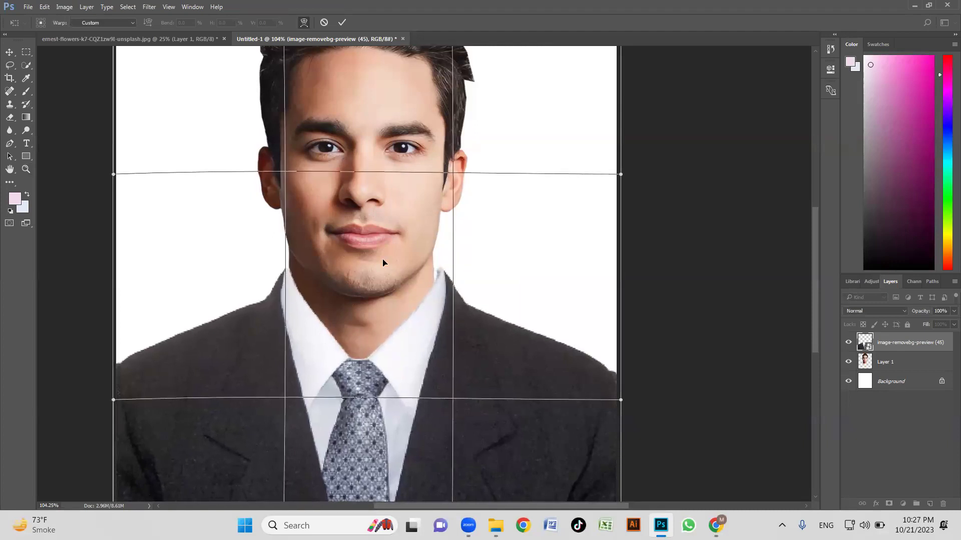
left_click_drag(452, 174, 447, 176)
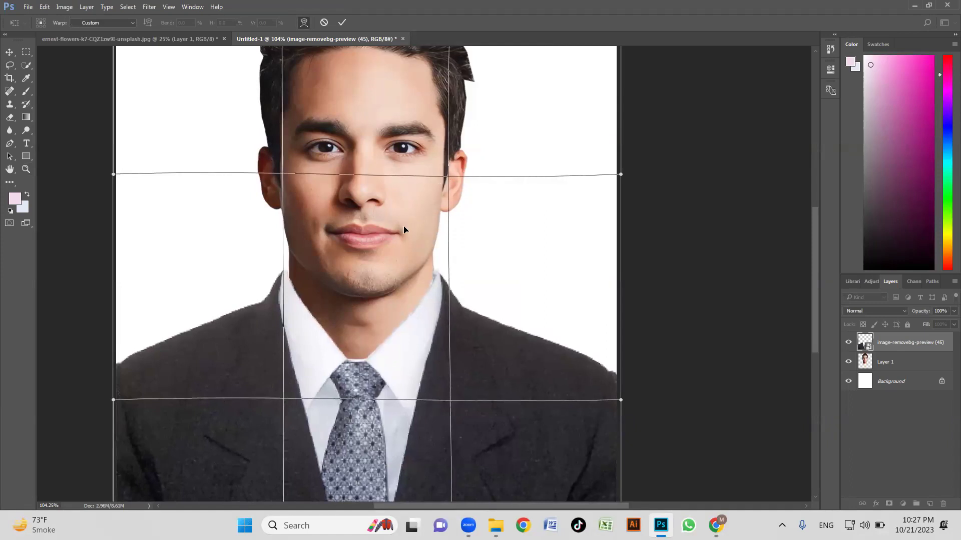
Reshape the suit's outer sides by pulling the upper warp handles inward and the lower ones outward, and apply the warp.
scroll(404, 232, "down", 2)
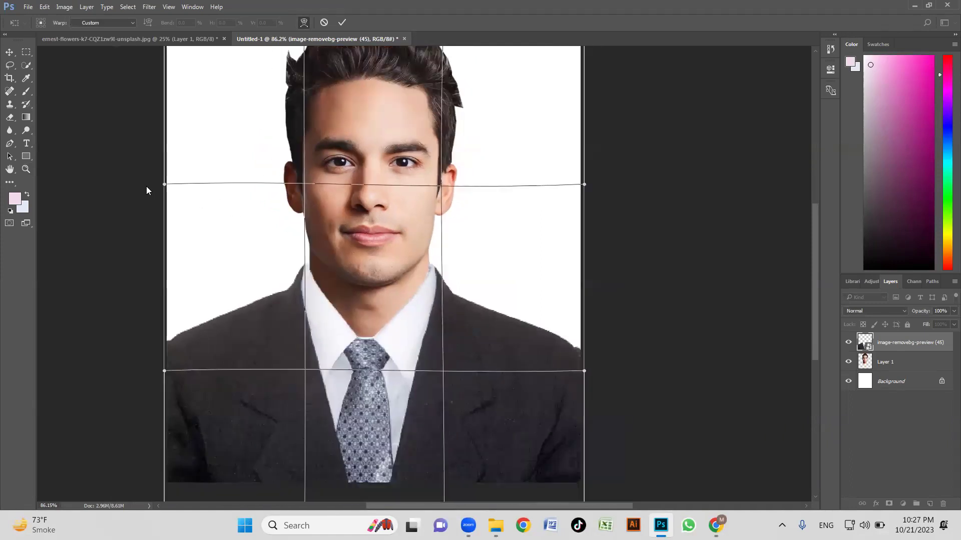
left_click_drag(164, 186, 183, 190)
left_click_drag(164, 371, 157, 369)
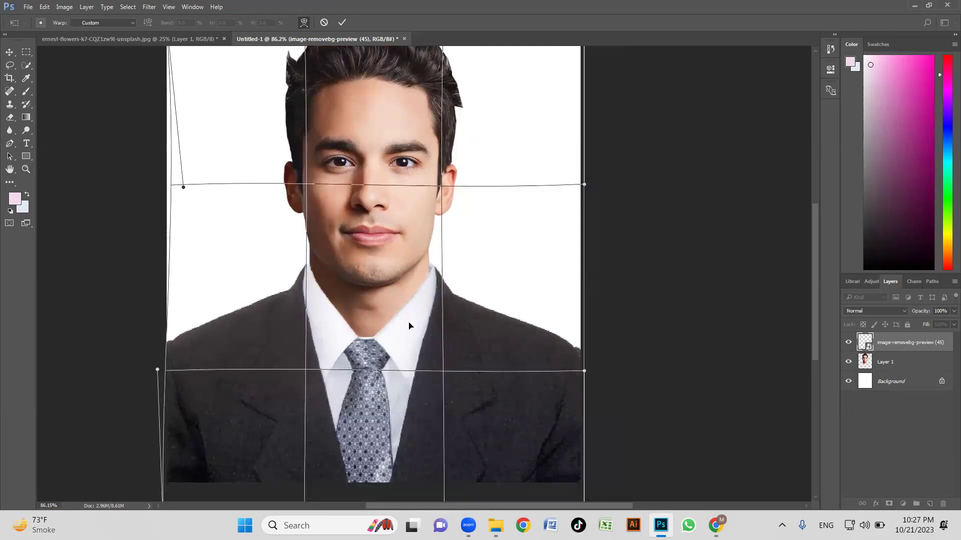
left_click_drag(585, 371, 590, 371)
left_click_drag(584, 185, 574, 194)
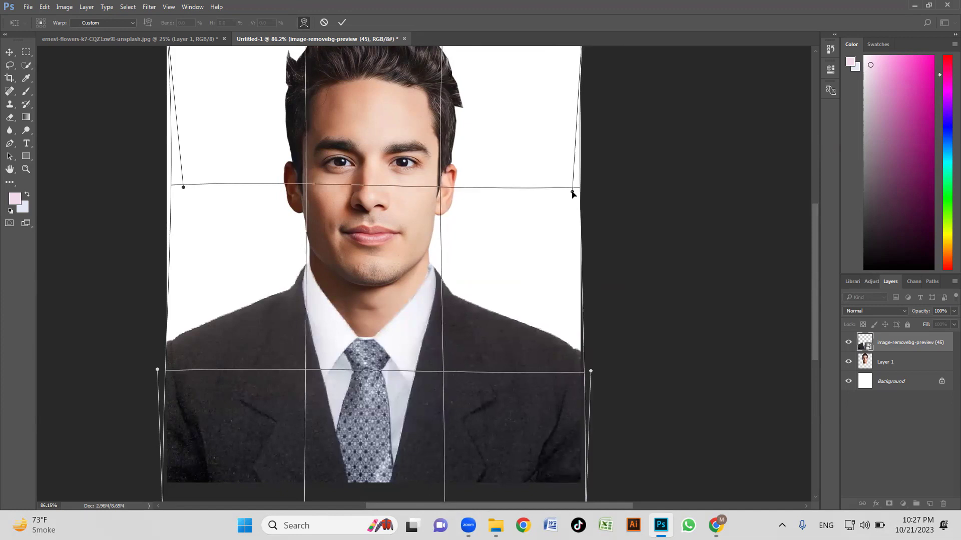
key("Return")
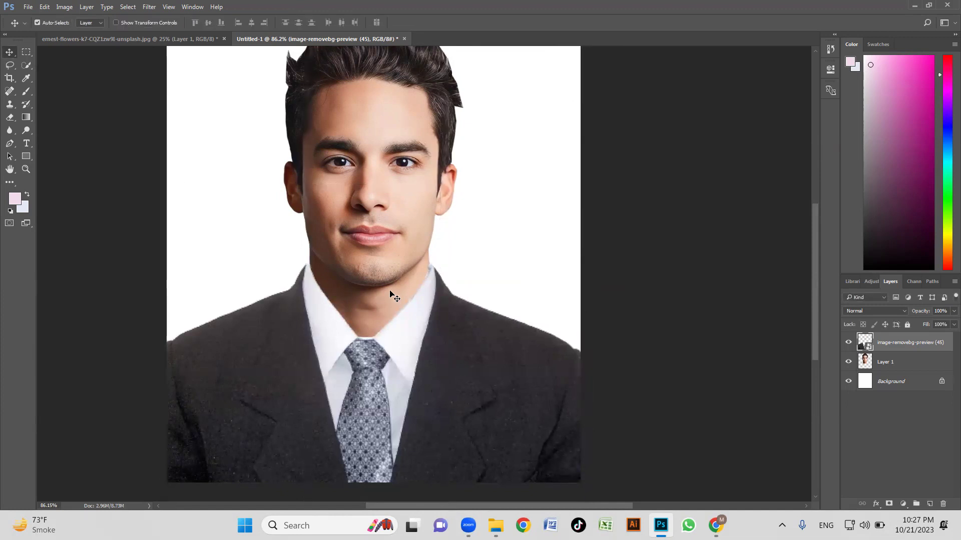
Warp the suit layer again, slightly refining the collar beside the neck and one upper side handle, and apply it.
scroll(340, 265, "up", 5)
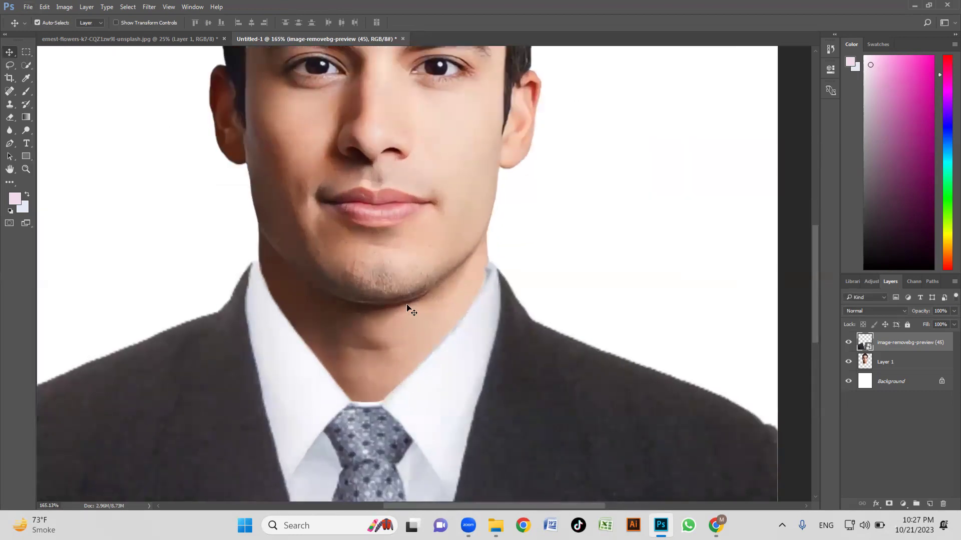
scroll(500, 301, "down", 3)
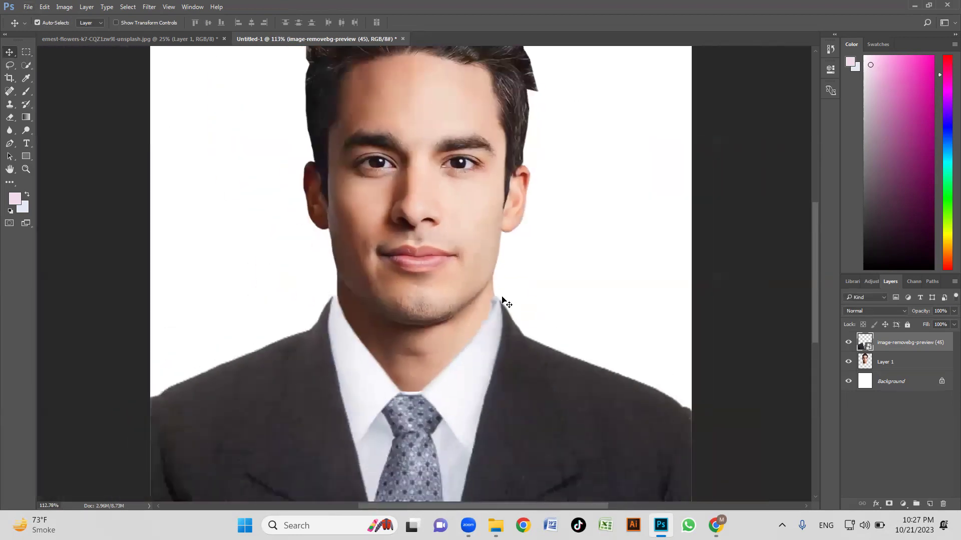
scroll(502, 300, "down", 3)
scroll(488, 299, "up", 1)
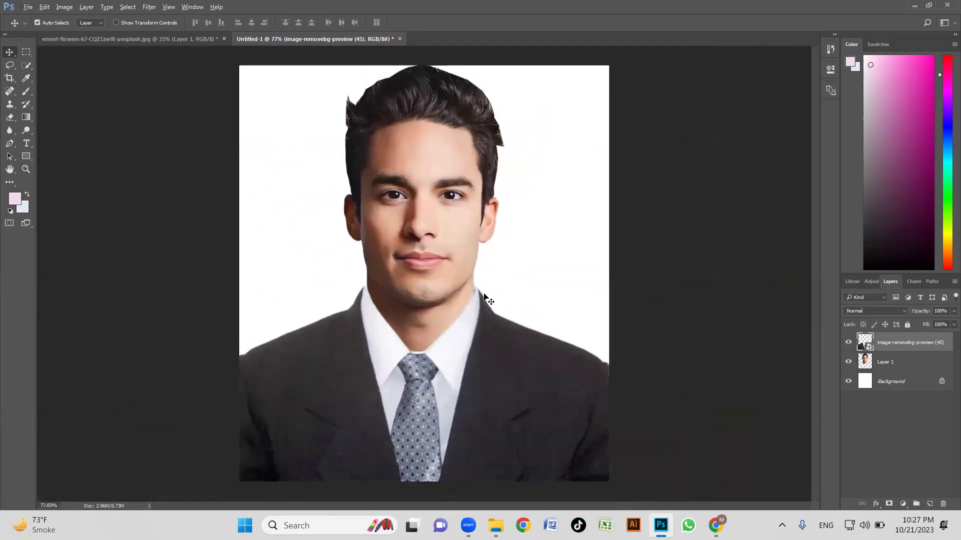
key("ctrl")
key("ctrl+t")
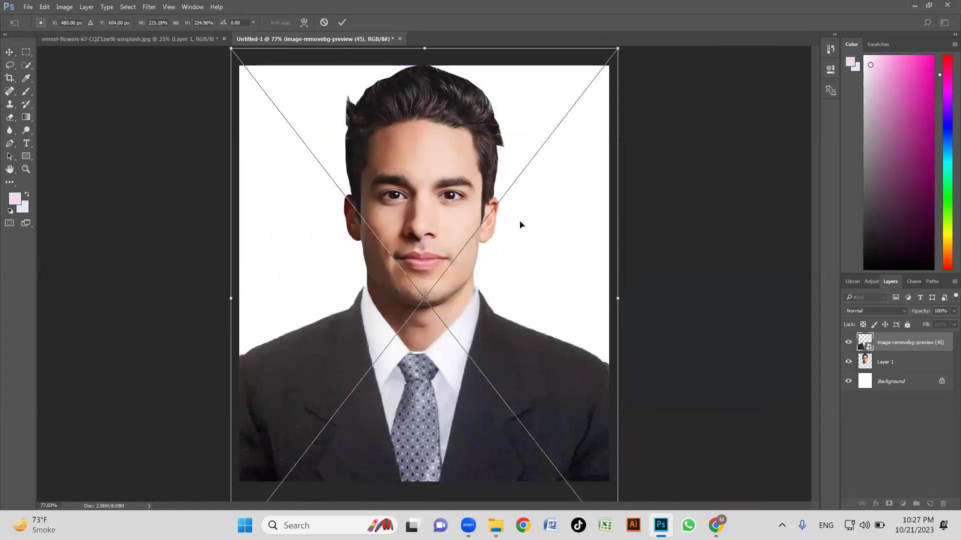
right_click(520, 226)
left_click(558, 326)
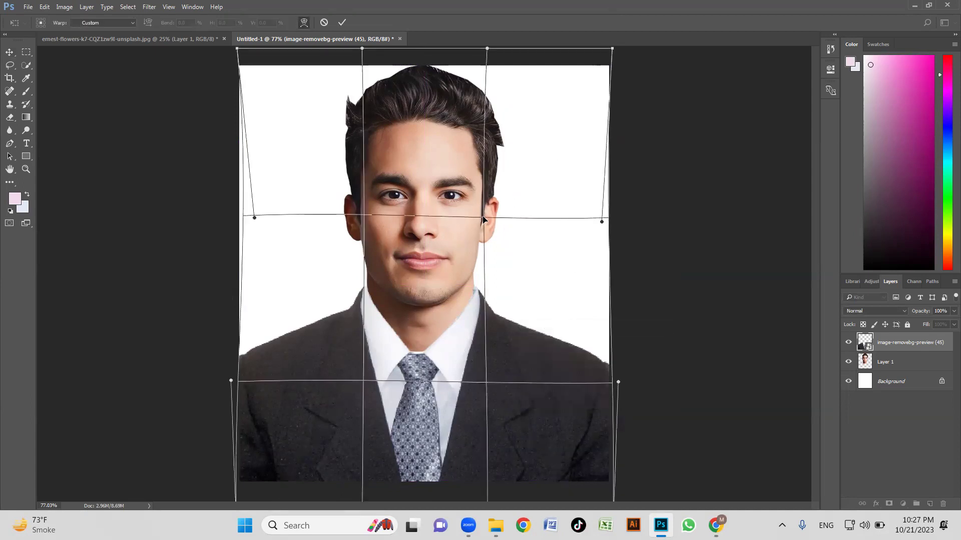
left_click_drag(486, 218, 485, 219)
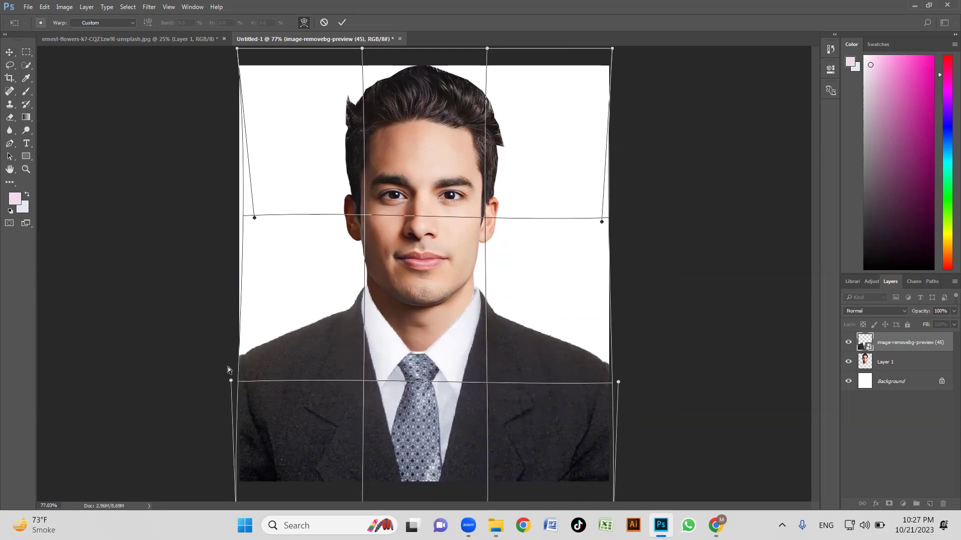
left_click_drag(254, 218, 250, 216)
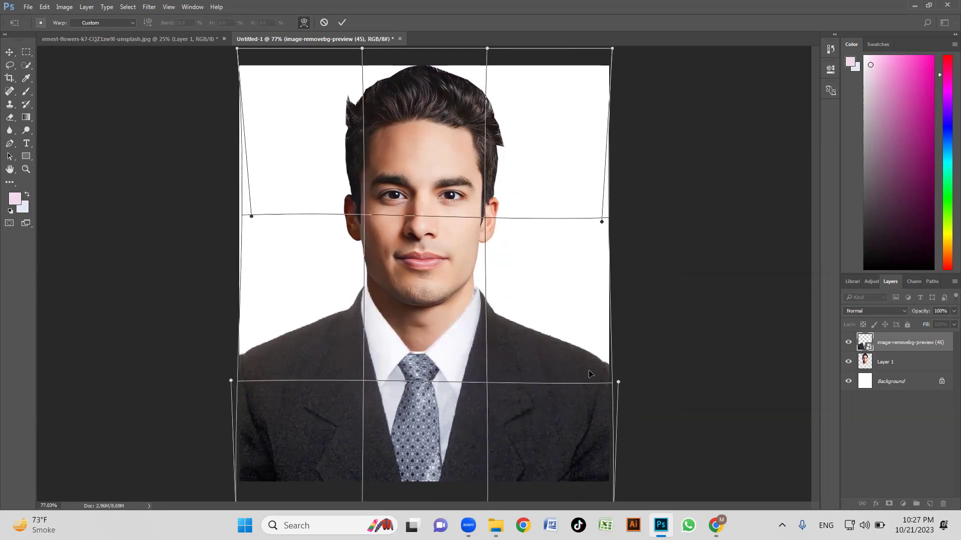
key("Return")
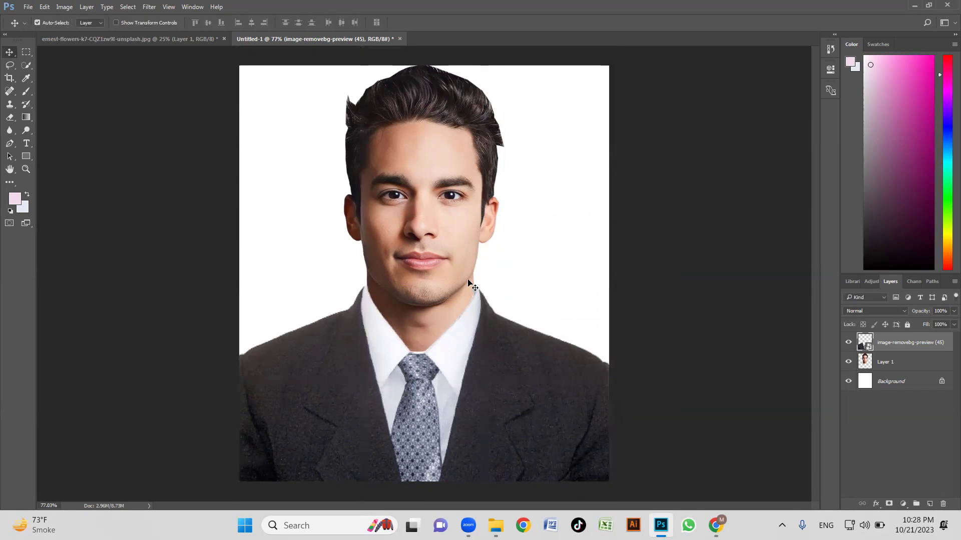
Examine up close how the shirt collar meets the neck on both sides.
scroll(426, 260, "up", 3)
scroll(493, 313, "up", 5)
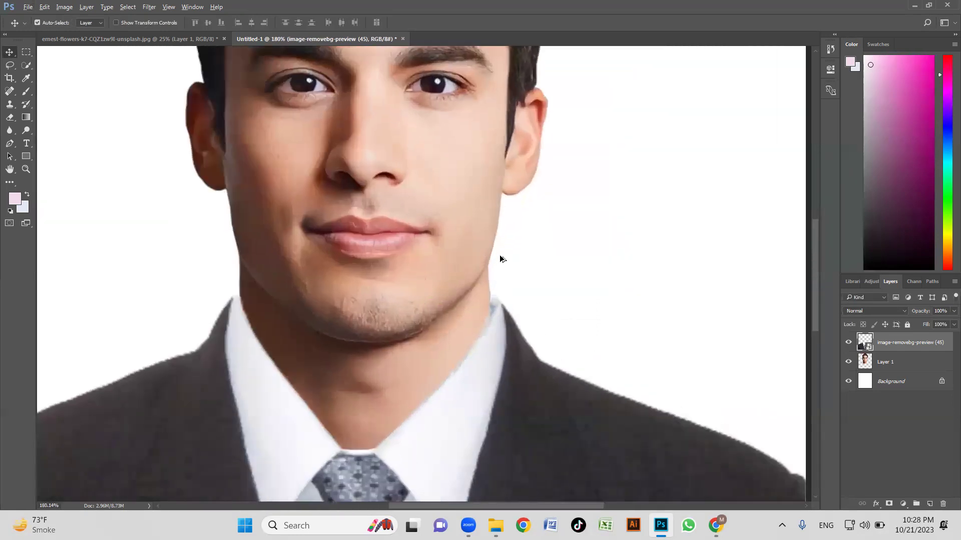
scroll(500, 258, "up", 4)
scroll(499, 258, "down", 2)
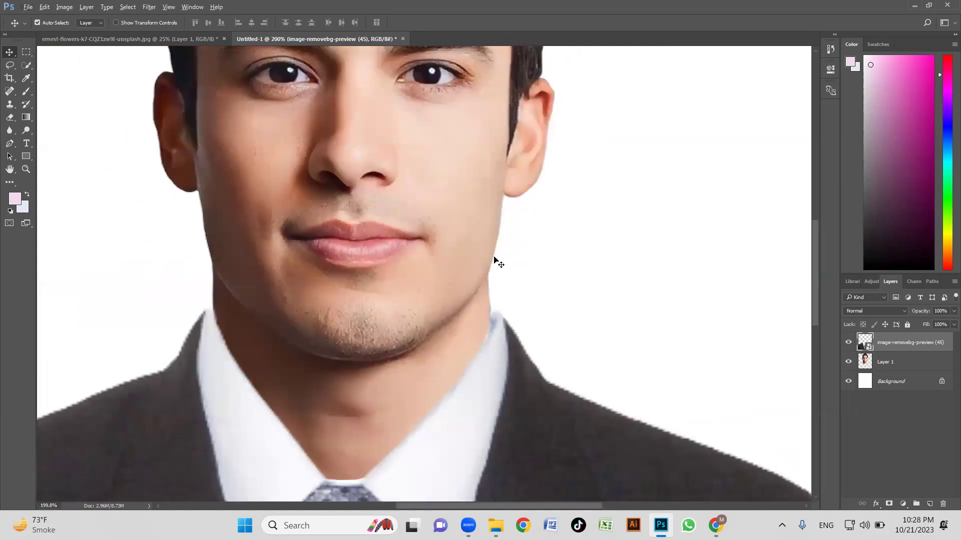
scroll(492, 264, "down", 4)
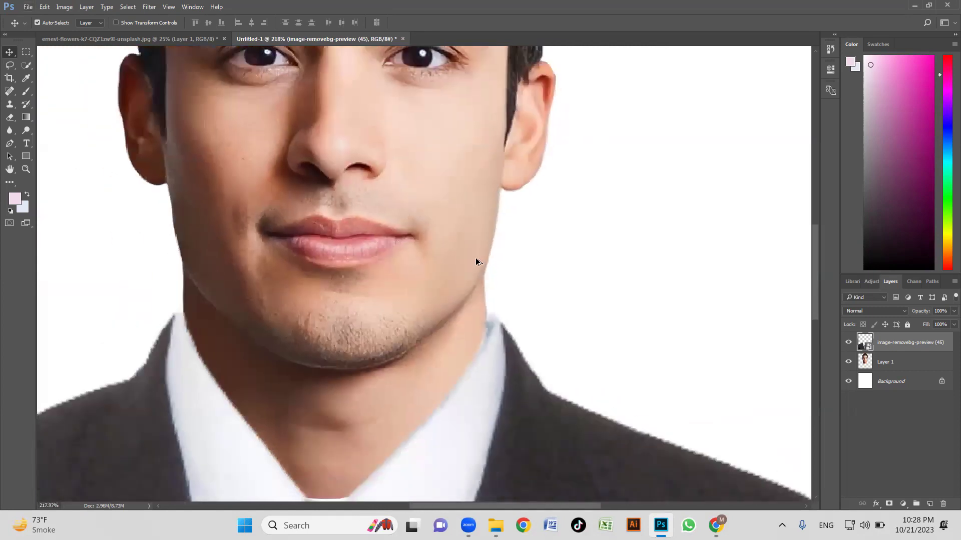
scroll(476, 262, "down", 4)
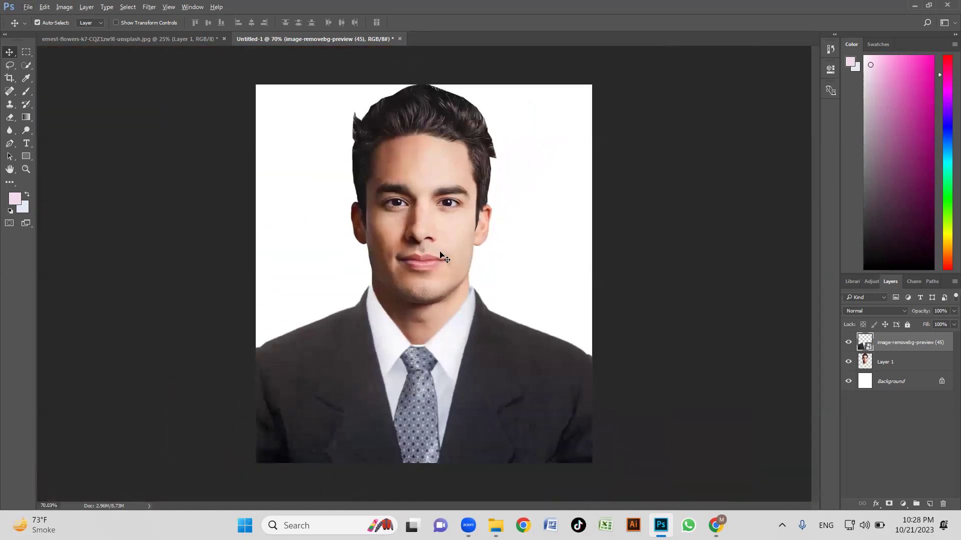
scroll(441, 265, "up", 6)
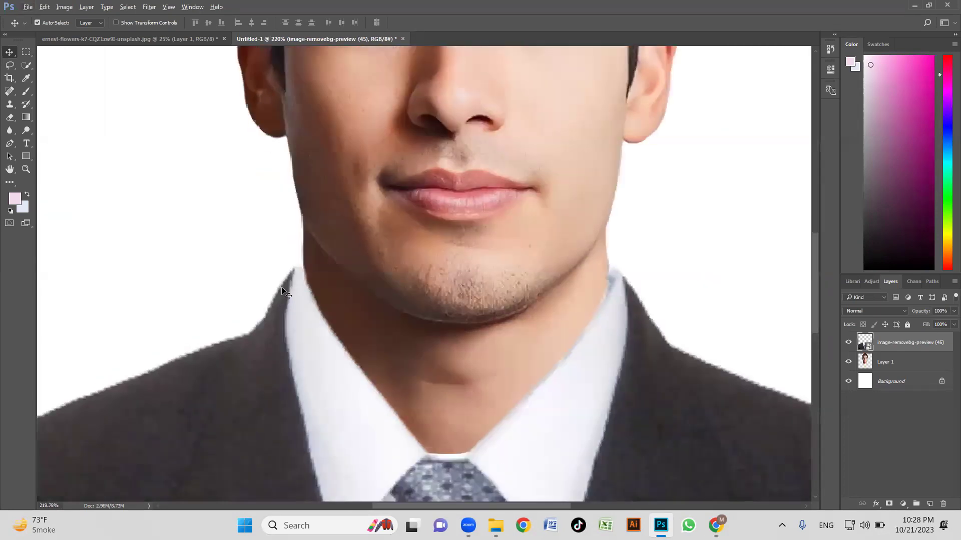
scroll(380, 289, "down", 1)
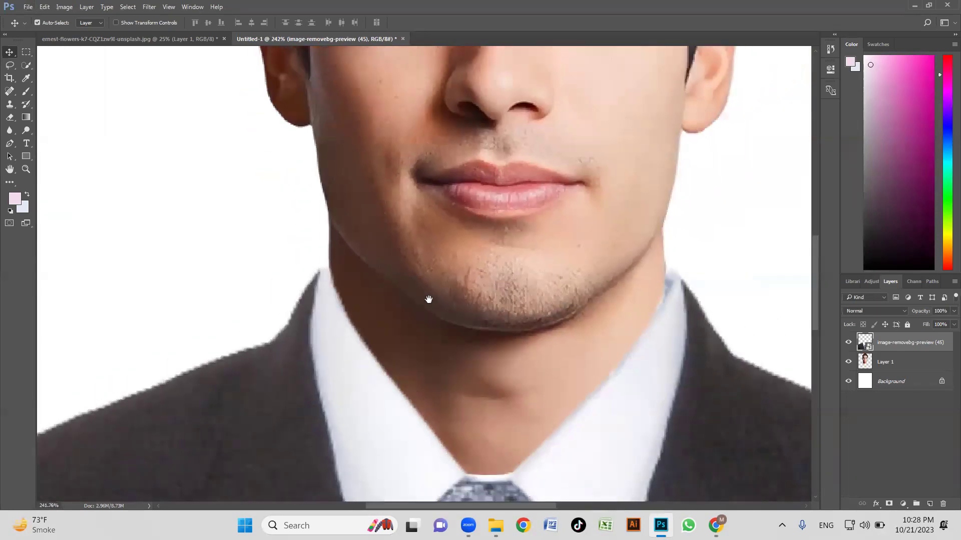
left_click_drag(429, 301, 234, 287)
left_click_drag(344, 315, 310, 285)
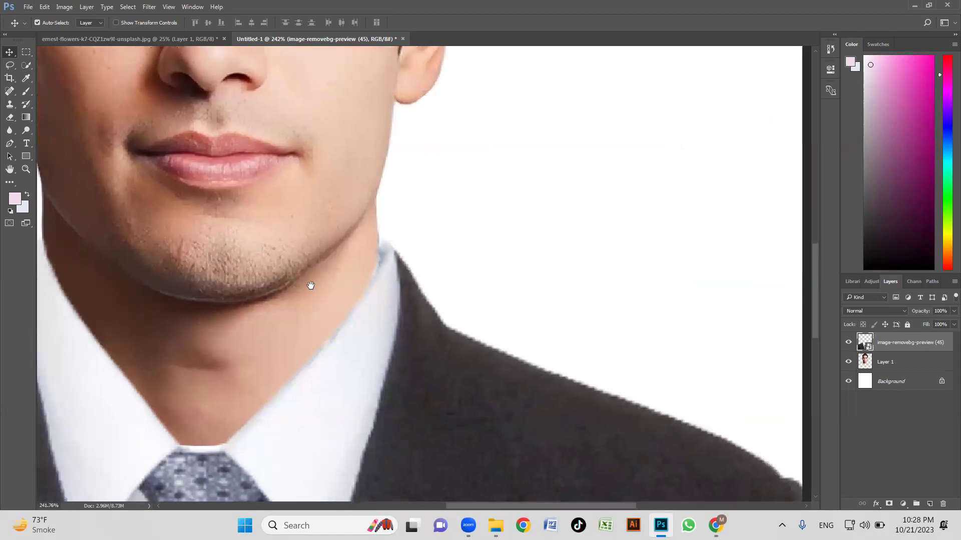
scroll(350, 290, "up", 2)
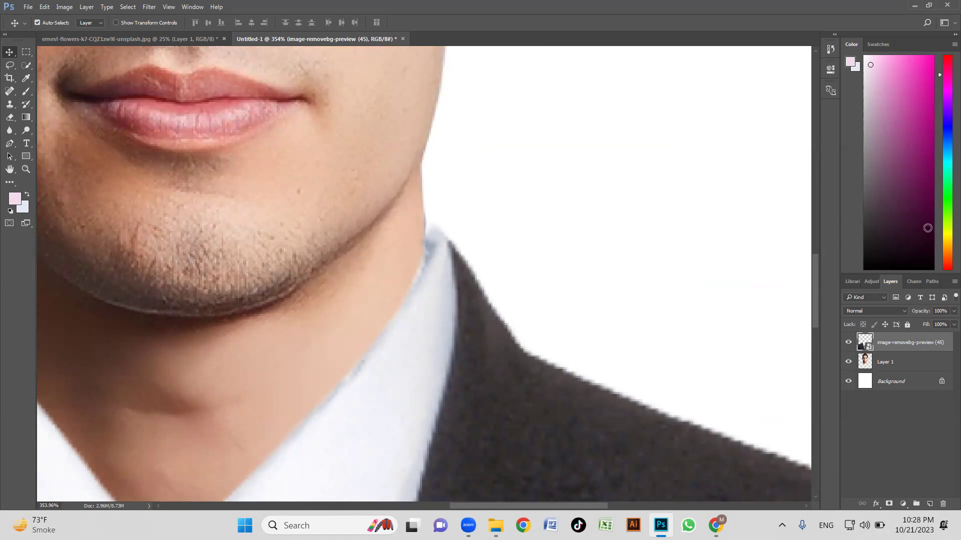
key("e")
left_click(458, 256)
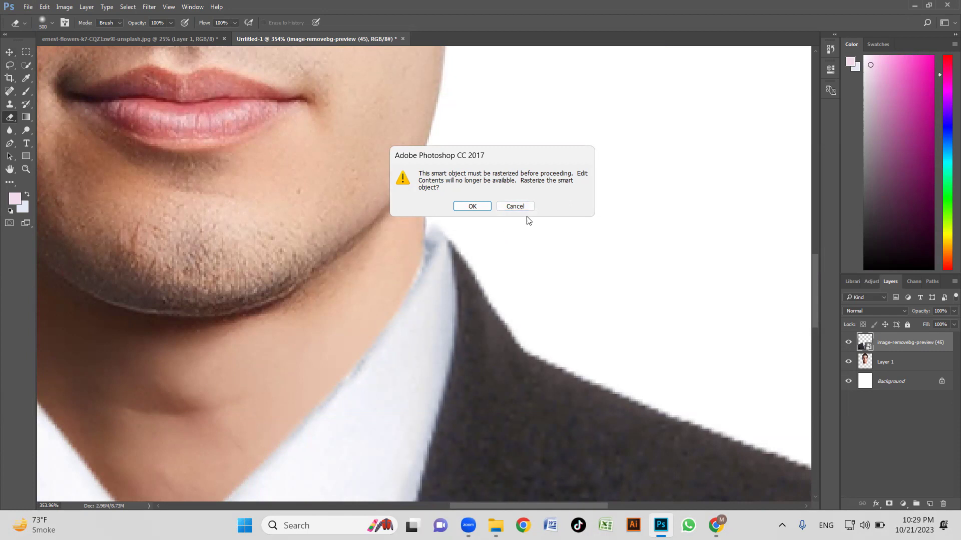
left_click(517, 207)
Unlock the Background layer into a regular layer and set the foreground colour to sky blue.
key("z")
left_click(501, 229, "alt")
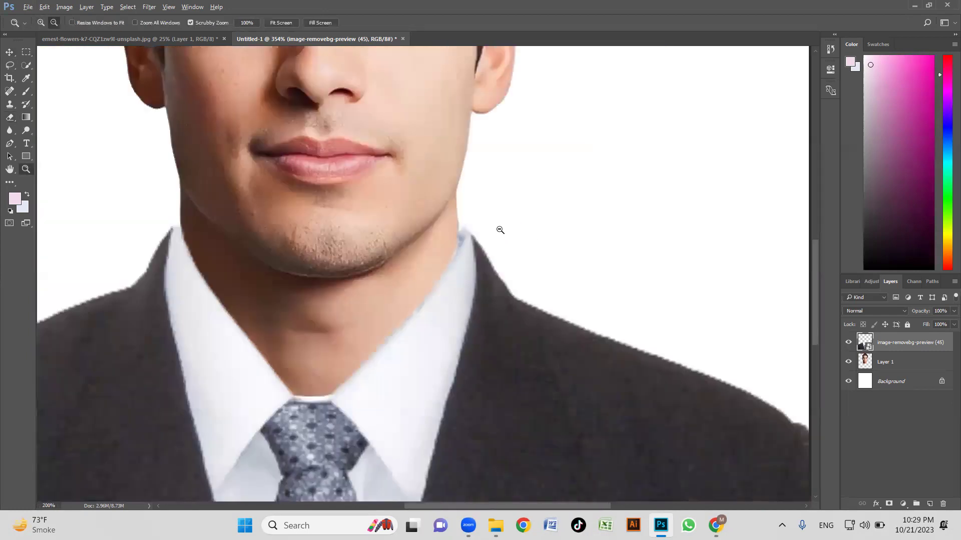
left_click(501, 229, "alt")
left_click(443, 259)
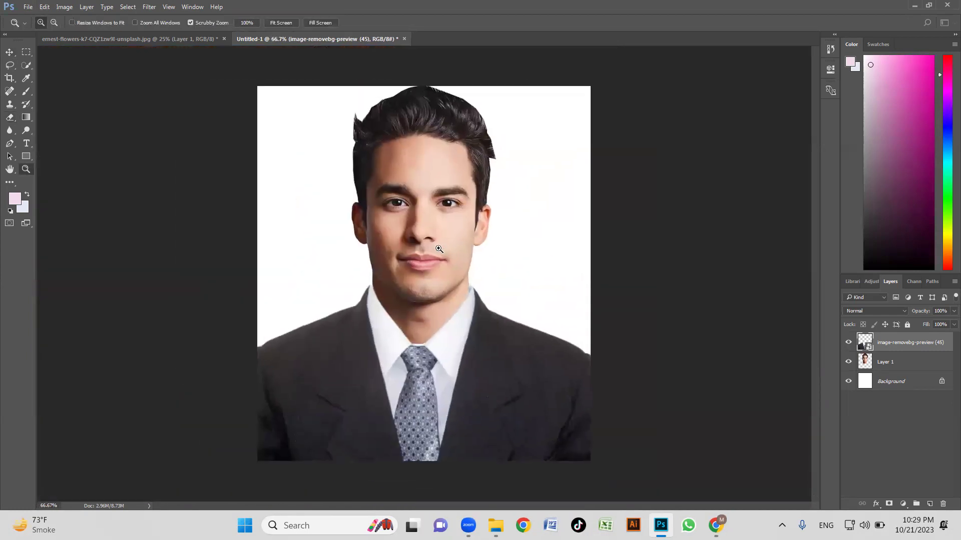
left_click(444, 258, "alt")
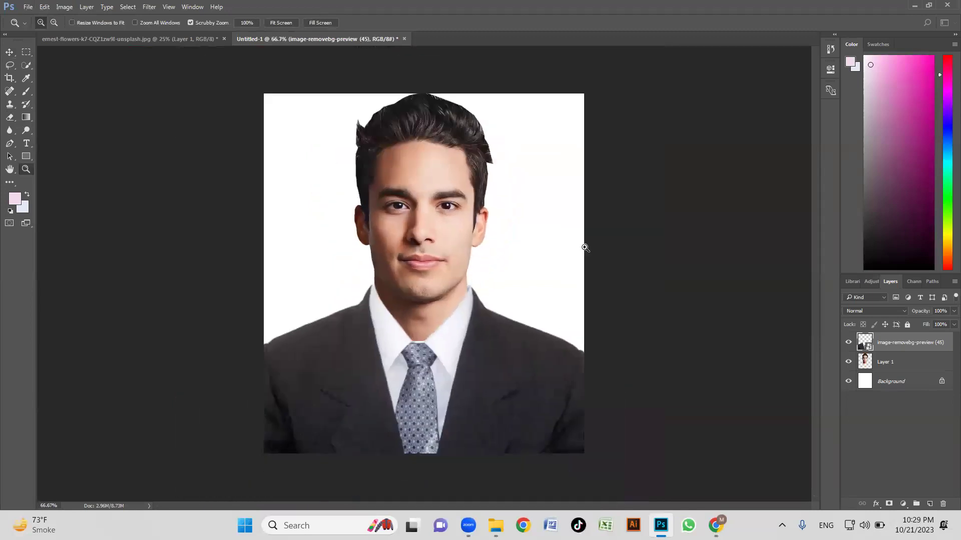
left_click(887, 383)
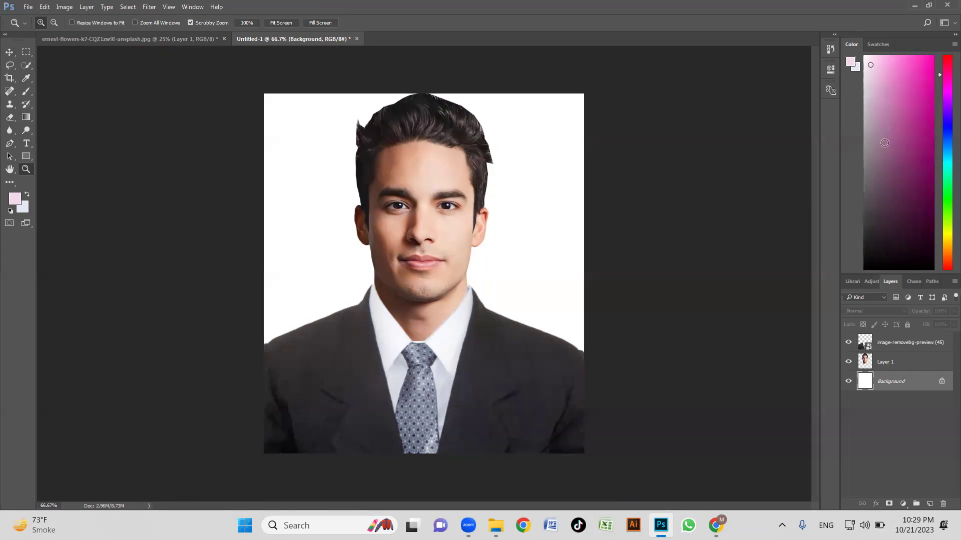
left_click(946, 157)
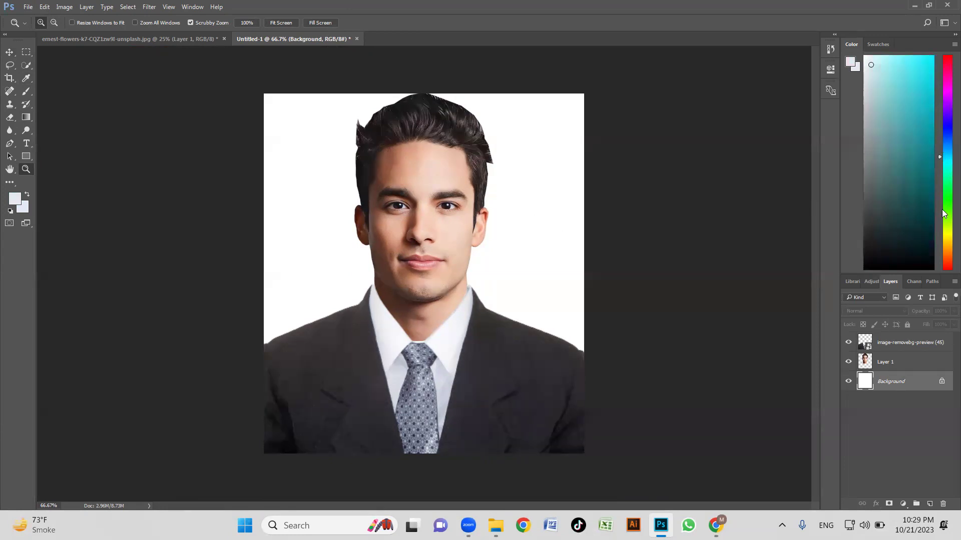
left_click(942, 383)
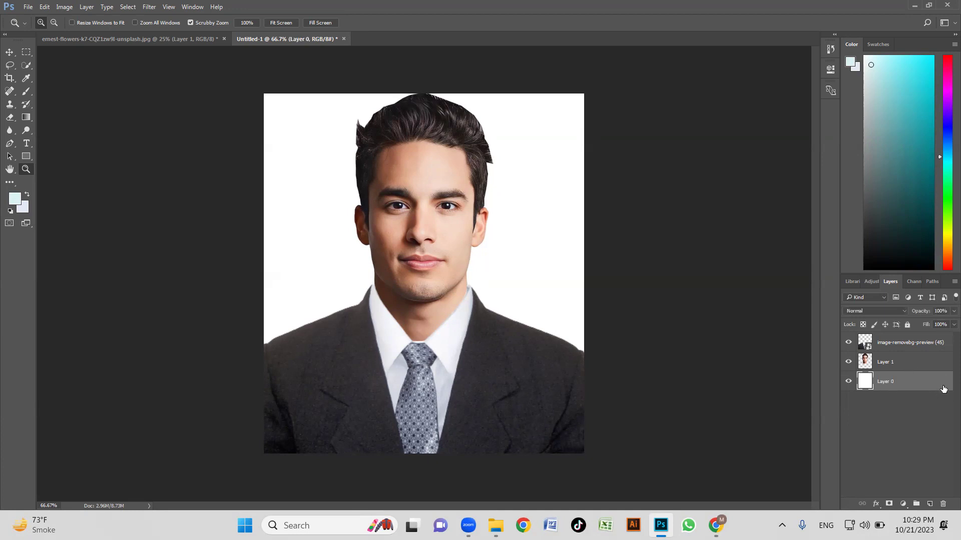
left_click_drag(947, 125, 947, 150)
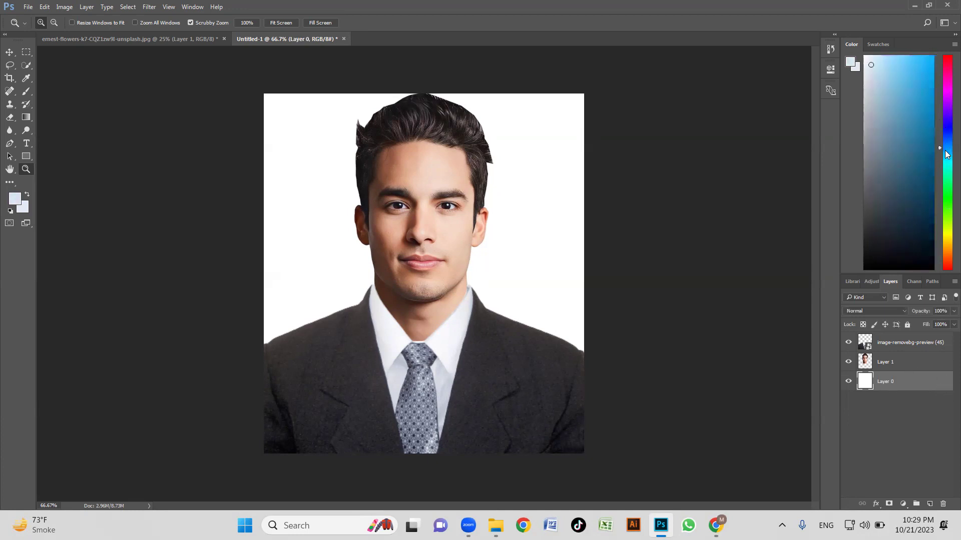
left_click(913, 74)
Try covering the bottom layer with the sky blue foreground colour, and undo it.
key("b")
mouse_move(529, 191)
left_mouse_down()
mouse_move(526, 234)
mouse_move(541, 228)
mouse_move(306, 277)
mouse_move(343, 223)
mouse_move(205, 148)
mouse_move(139, 275)
mouse_move(165, 377)
mouse_move(493, 318)
left_mouse_up()
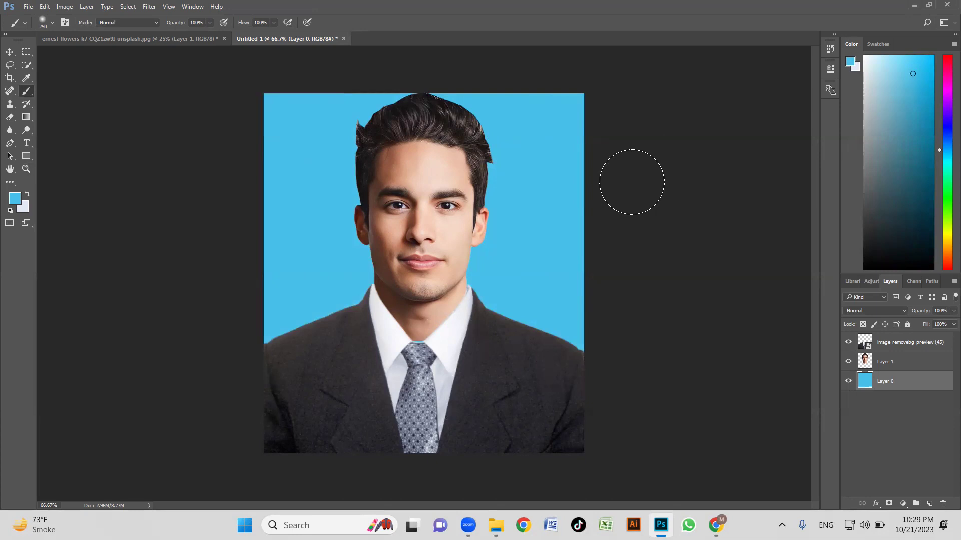
key("ctrl+z")
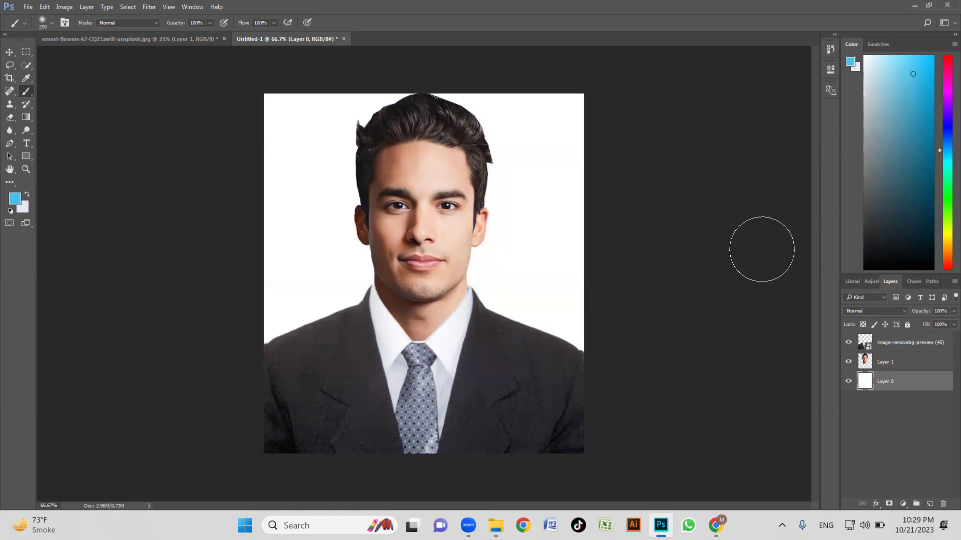
Fill the bottom layer with the pale lavender background colour in Normal mode at 100% opacity.
key("i")
key("shift+F5")
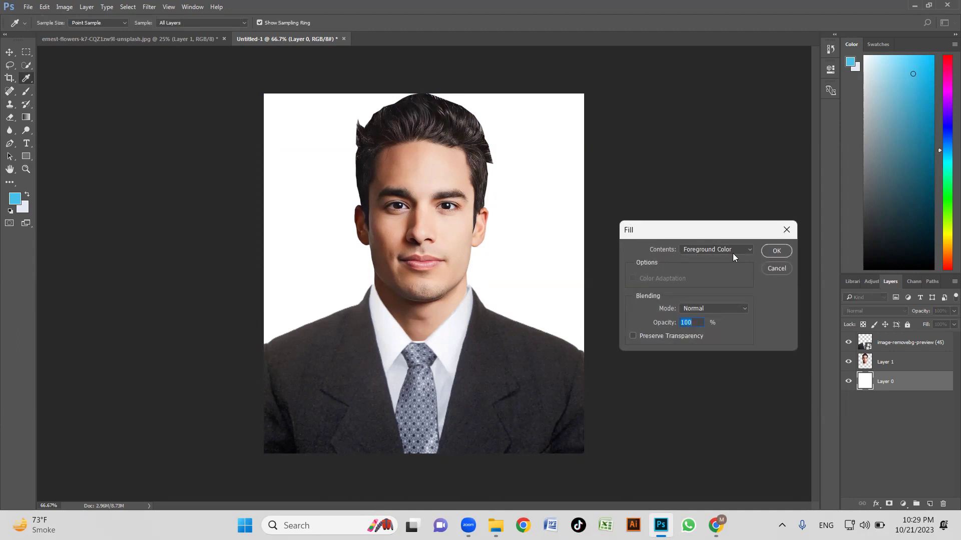
left_click(729, 251)
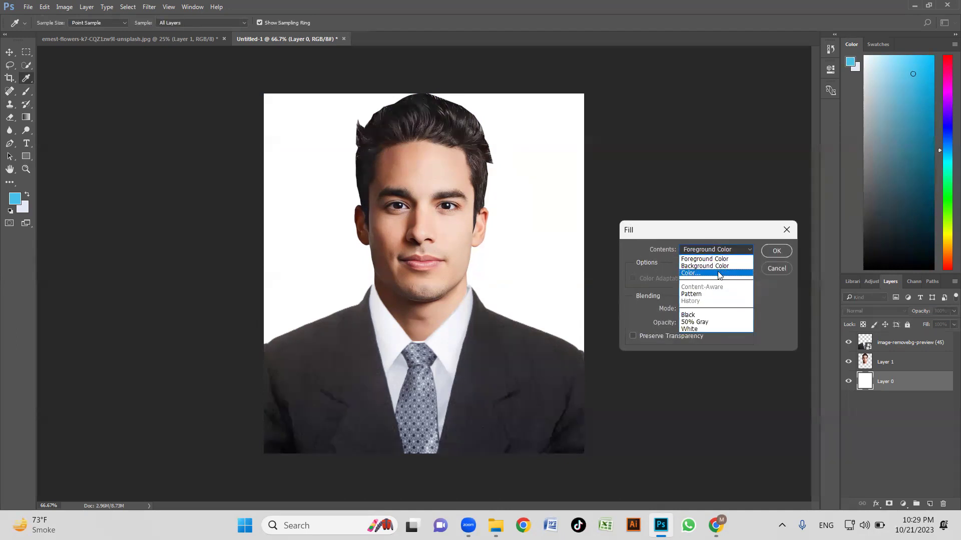
left_click(738, 265)
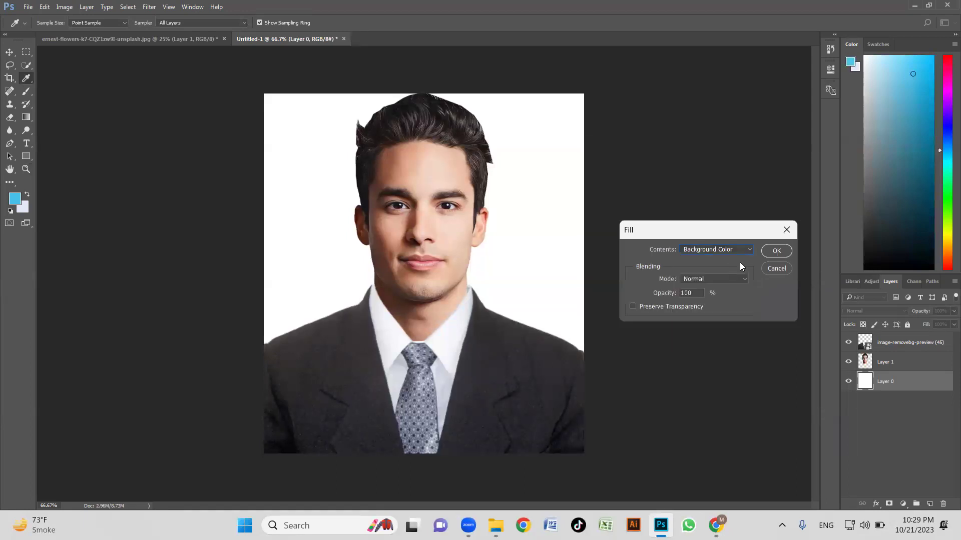
left_click(775, 251)
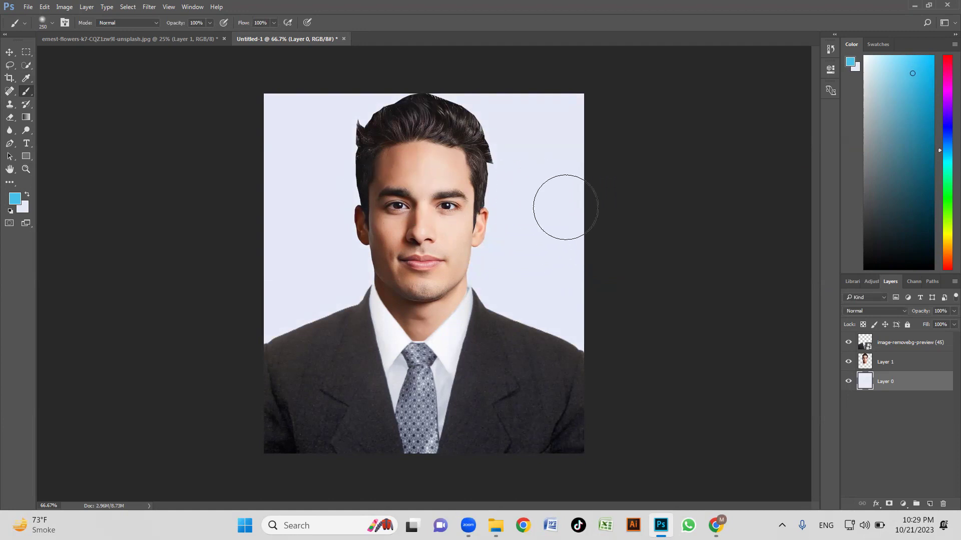
Fill the bottom layer behind the man with the sky blue foreground colour.
key("i")
key("shift+F5")
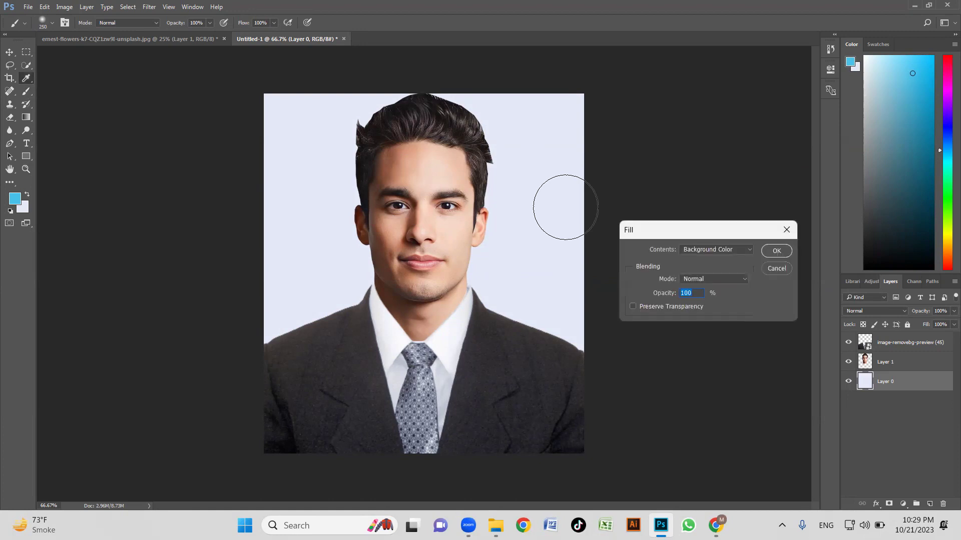
left_click(702, 255)
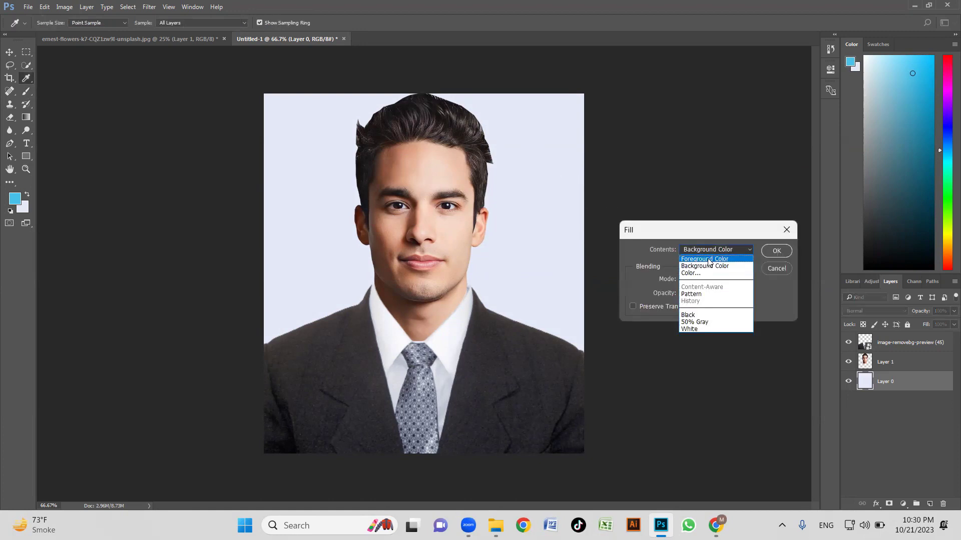
left_click(708, 260)
key("b")
left_click(778, 252)
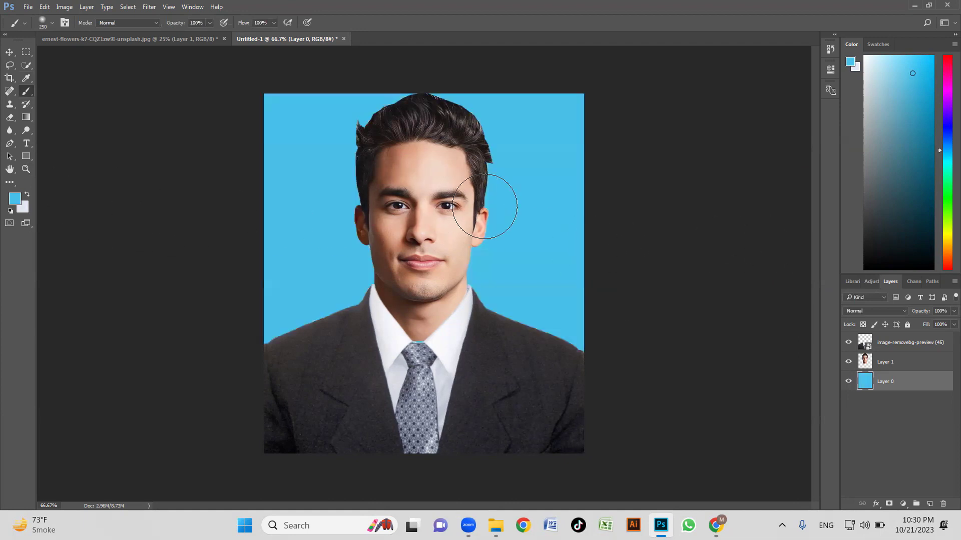
Examine the whole suited portrait against its blue background at different magnifications.
key("z")
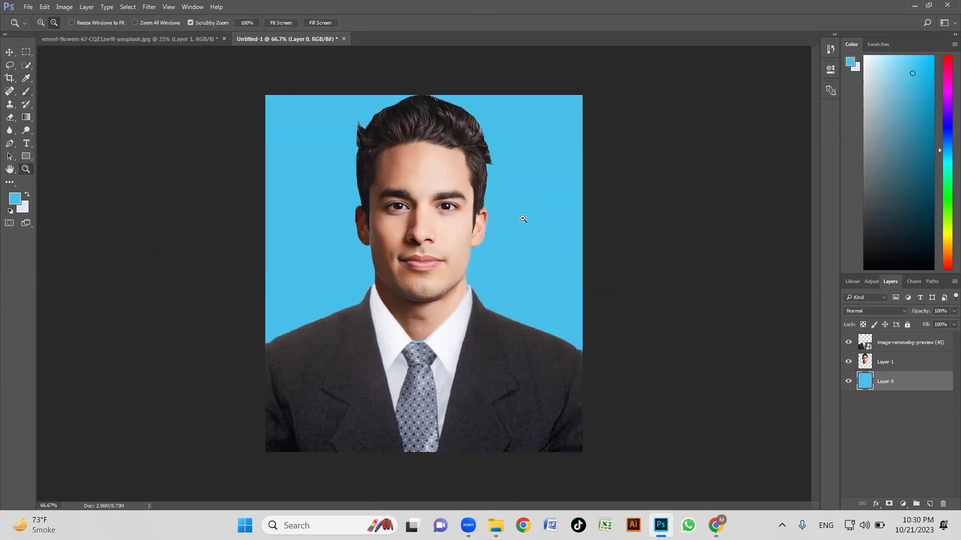
left_click(520, 223, "alt")
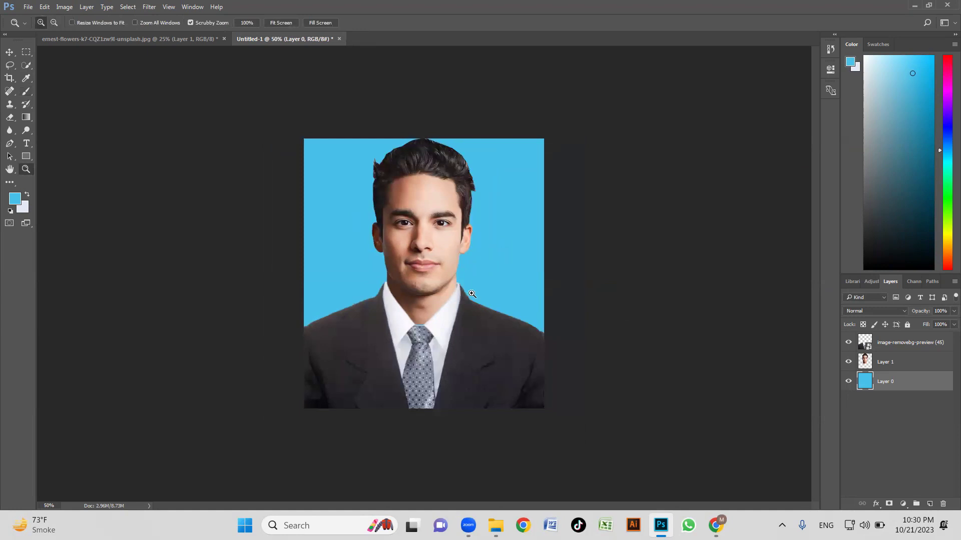
left_click(467, 307)
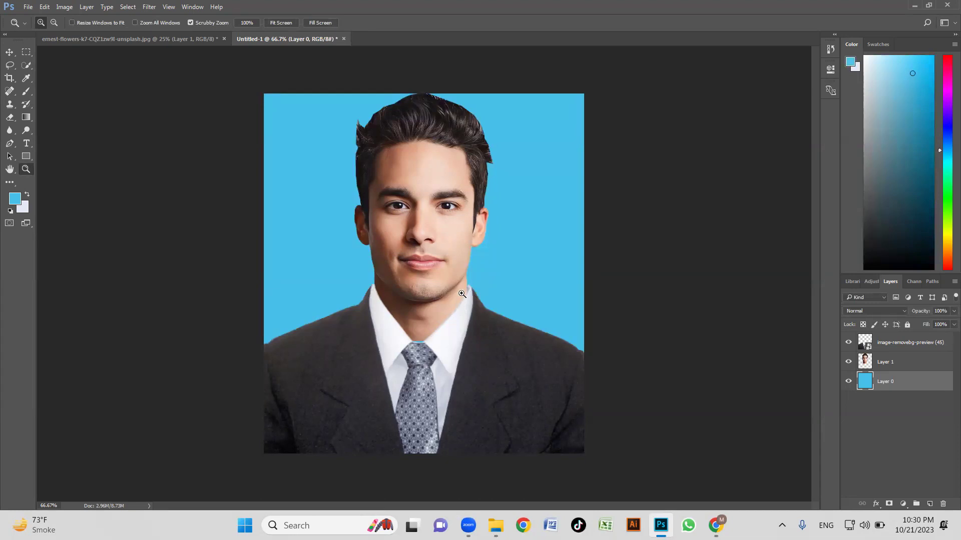
left_click(461, 275, "alt")
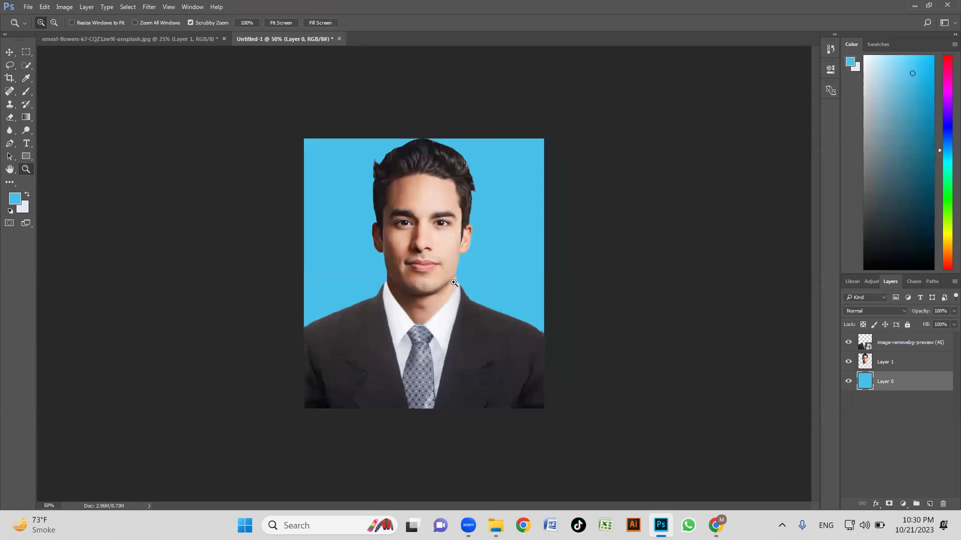
left_click(458, 294)
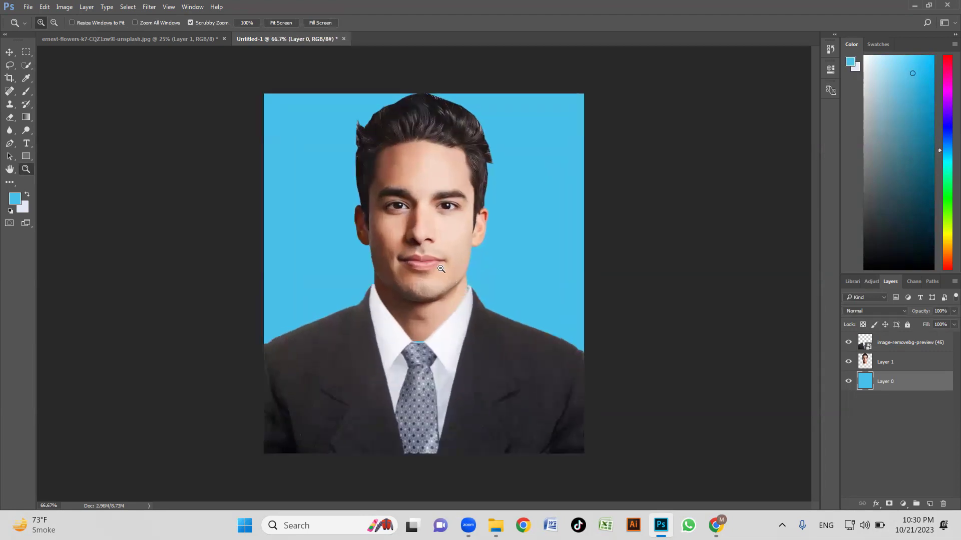
left_click(441, 269, "alt")
left_click(447, 292)
left_click(490, 291, "alt")
left_click(435, 310)
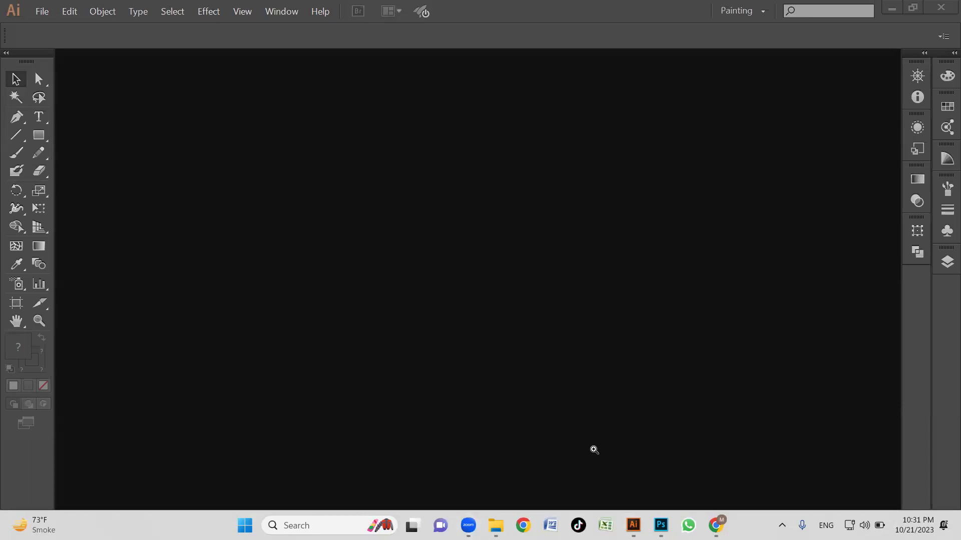
Switch to Chrome and search Google in a new tab for "passport size photo in inches".
left_click(537, 220)
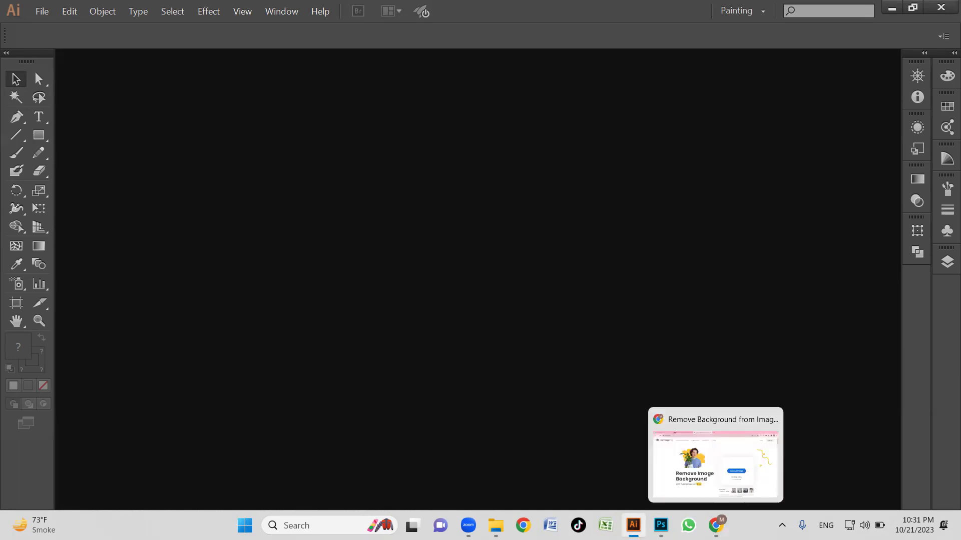
left_click(715, 526)
left_click(471, 12)
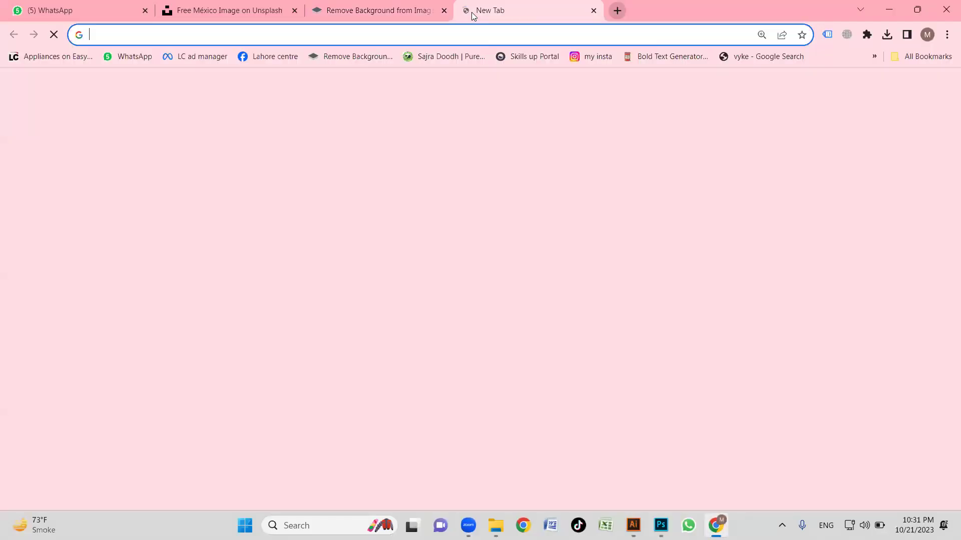
type("passpor")
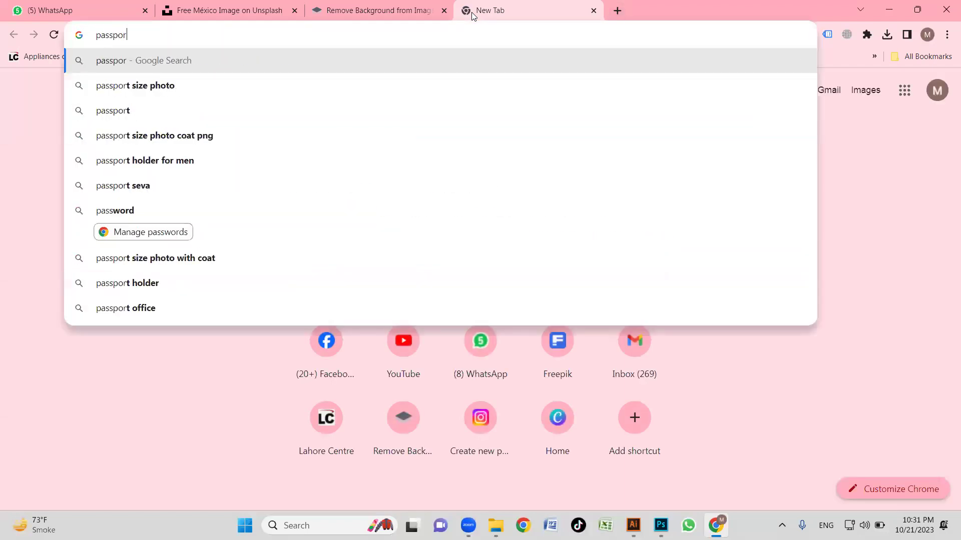
type("t size photo in inches")
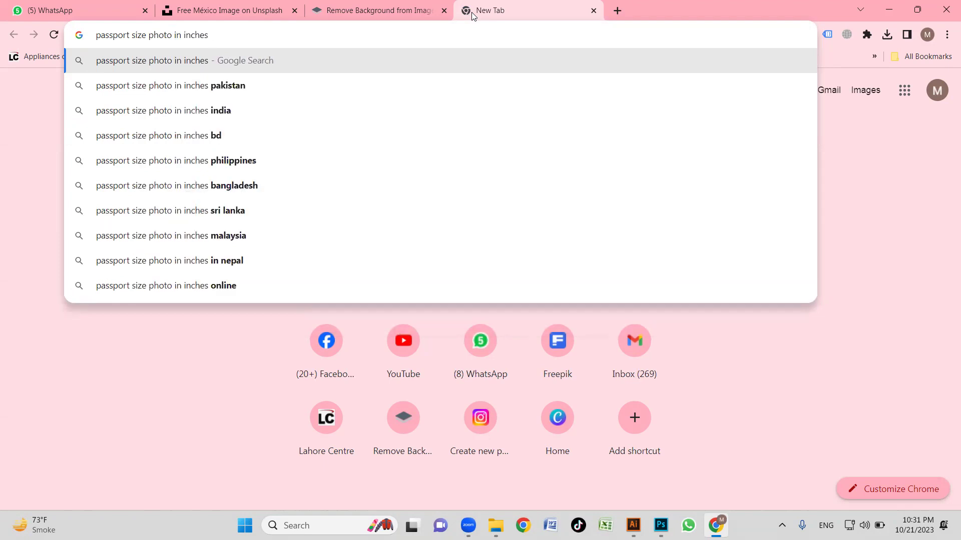
key("Return")
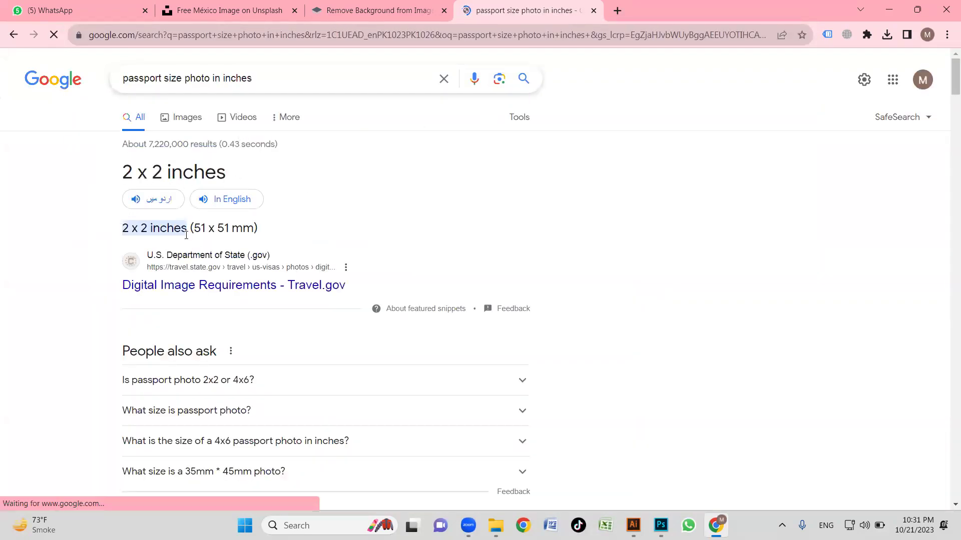
left_click(888, 10)
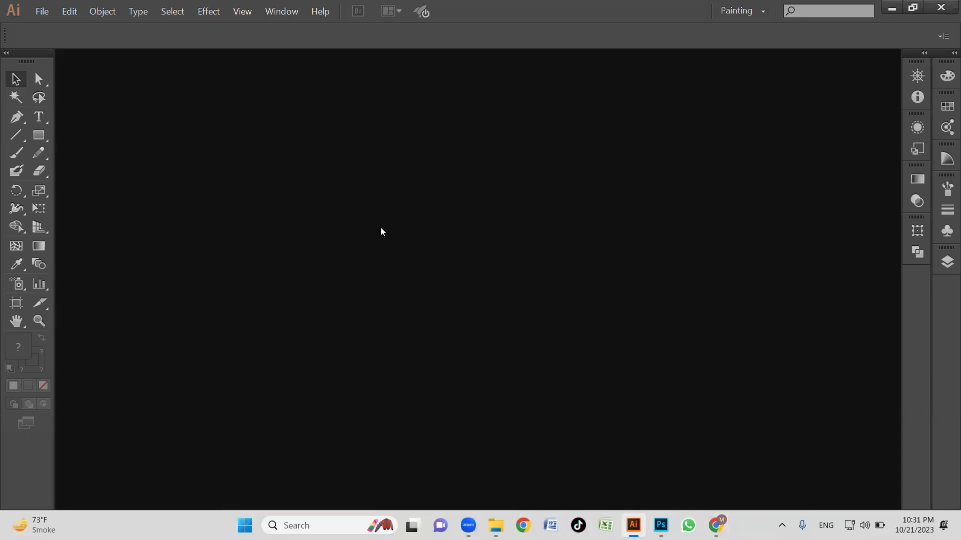
Create a new Illustrator document with one A4 portrait artboard and units set to inches.
key("ctrl+n")
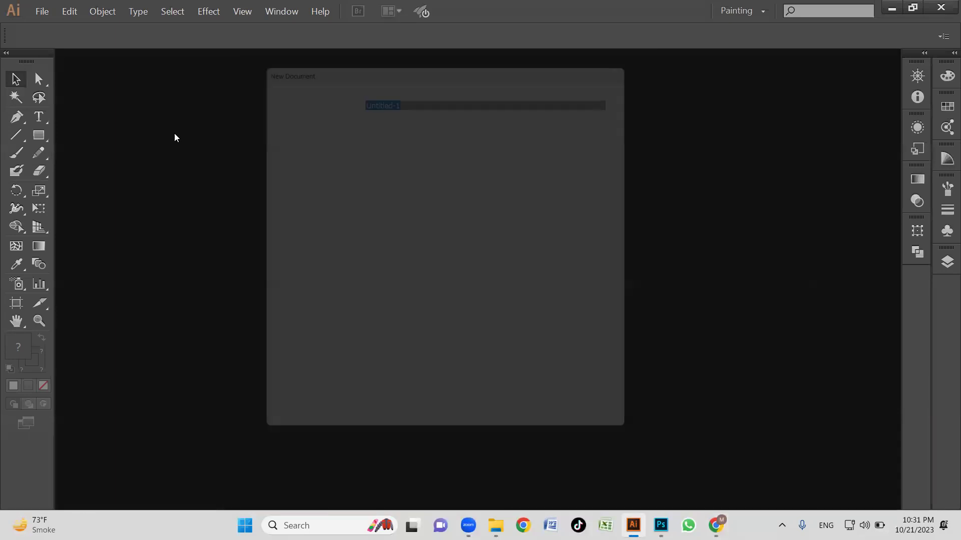
left_click(549, 185)
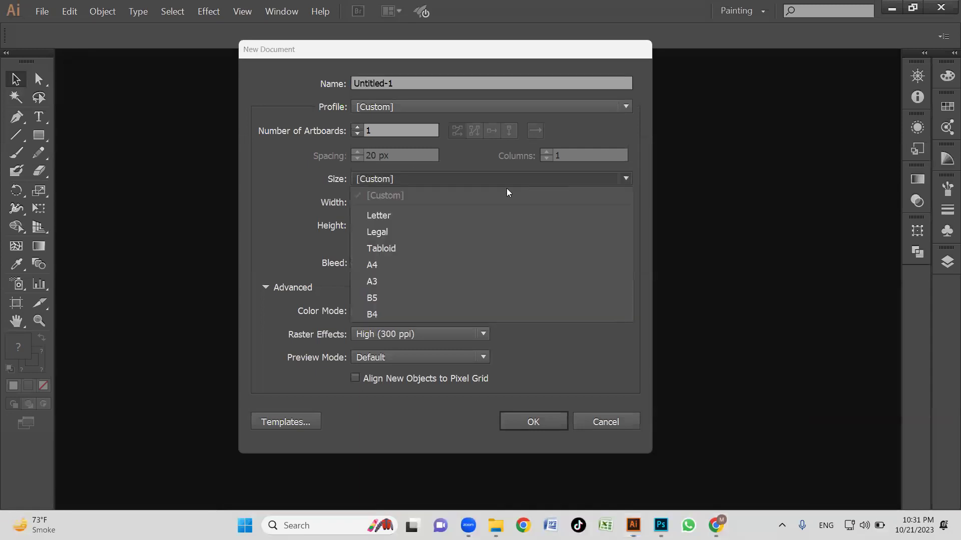
left_click(405, 266)
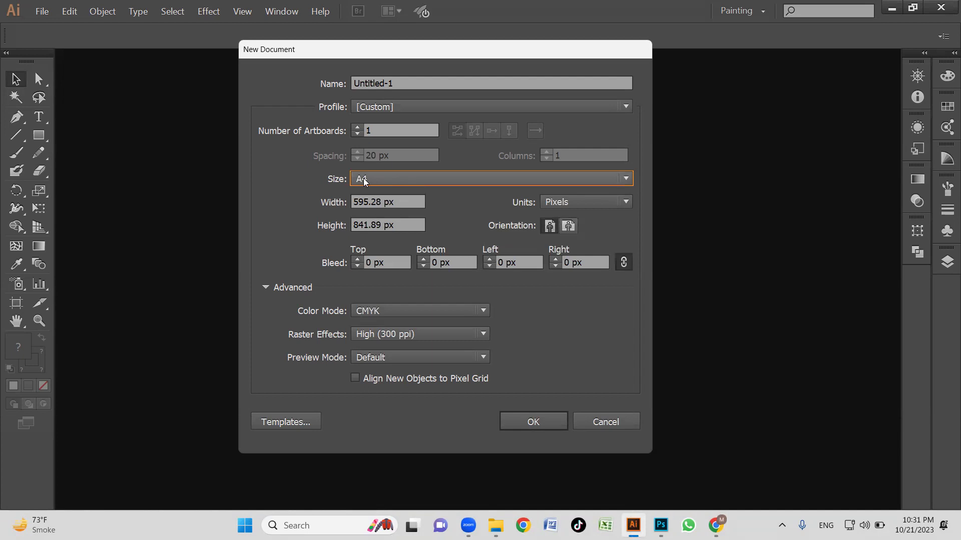
left_click(578, 207)
left_click(561, 251)
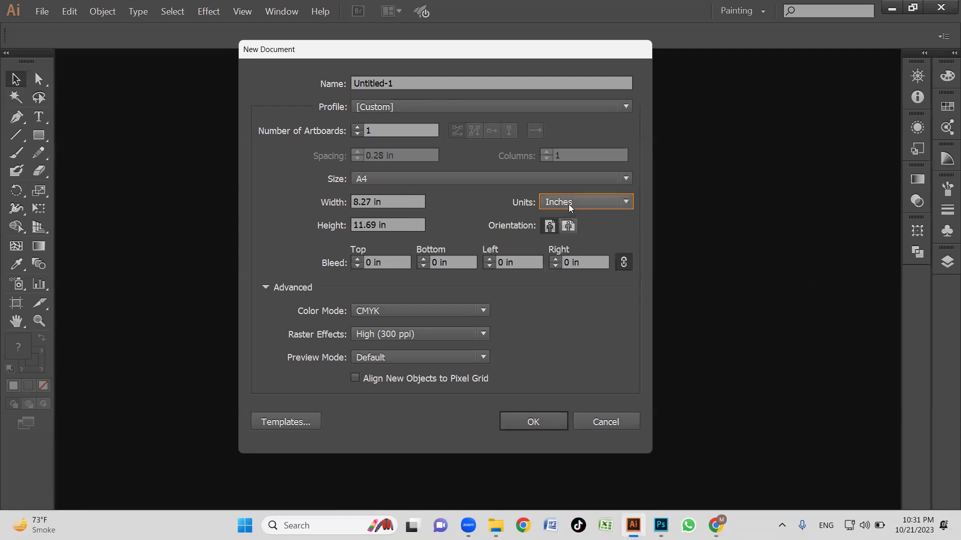
left_click(533, 422)
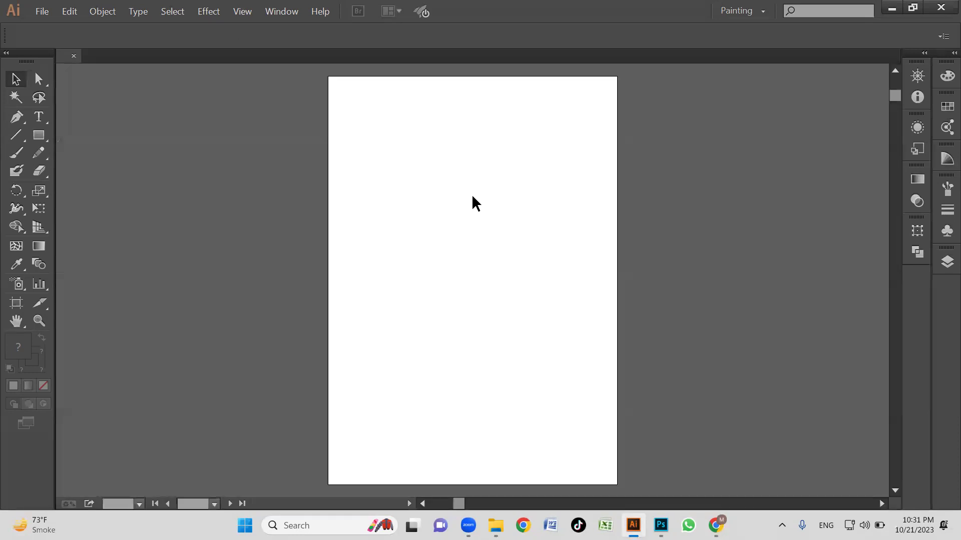
left_click(661, 525)
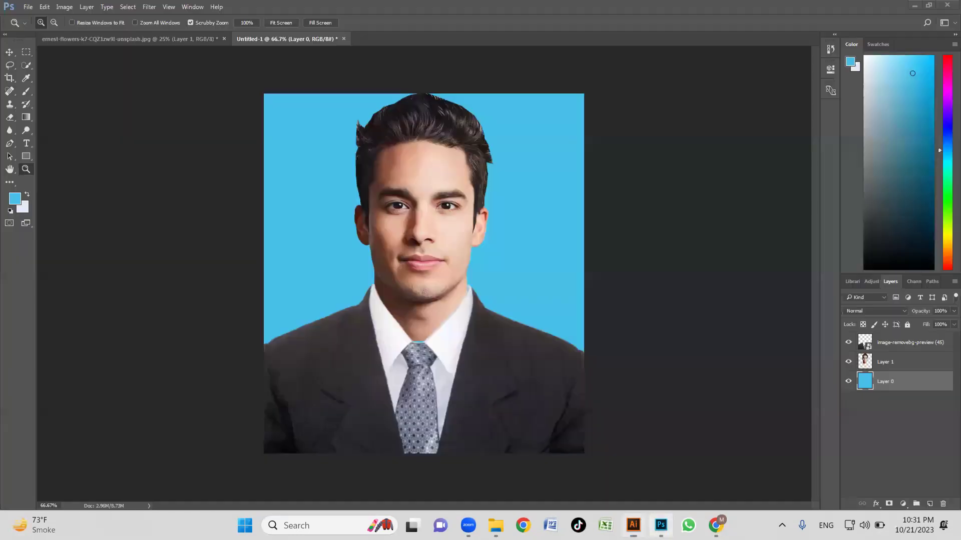
key("alt+Tab")
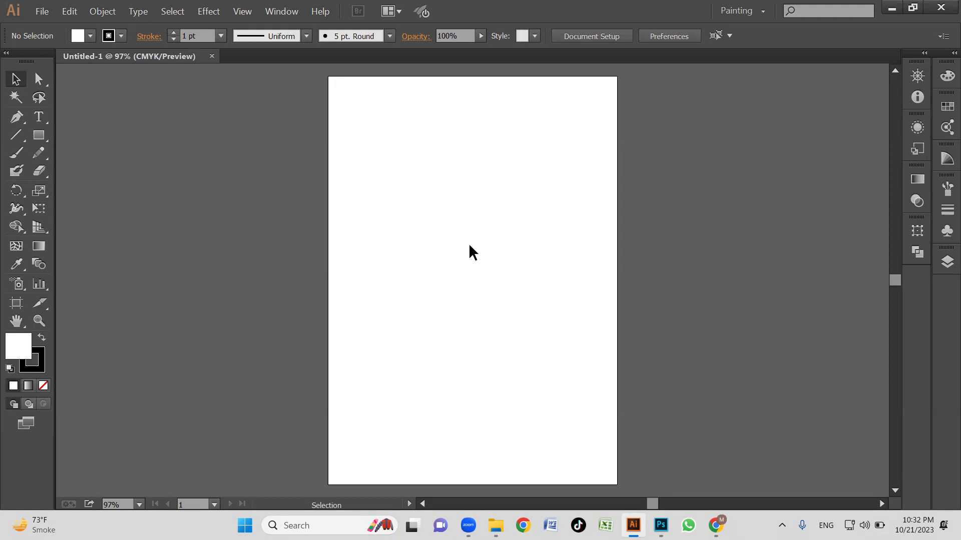
Create a 2 by 2 inch rectangle on the A4 page.
key("m")
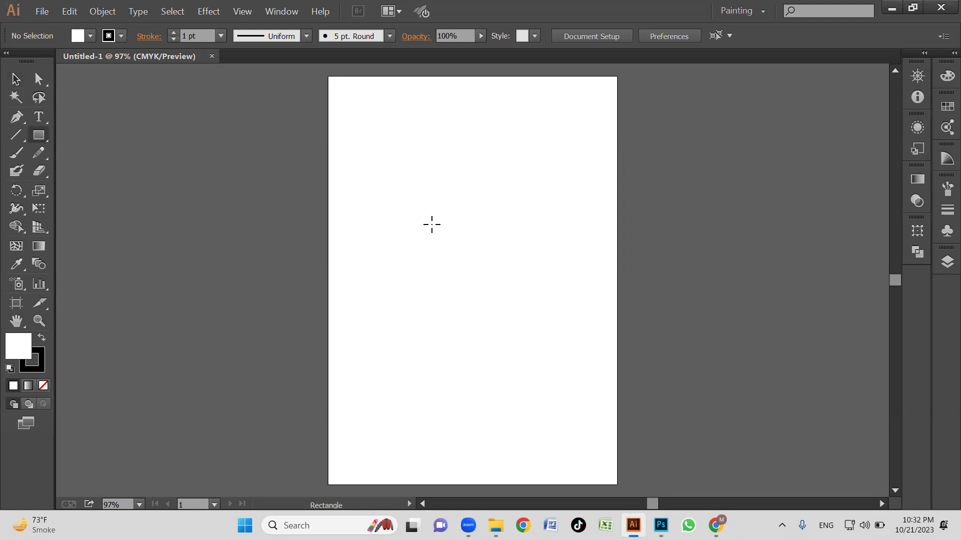
left_click(552, 260)
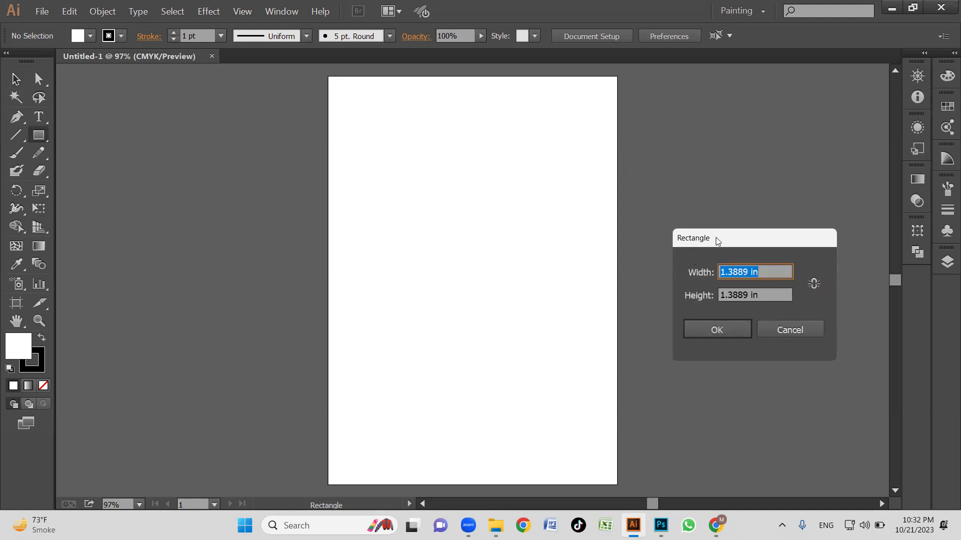
type("2")
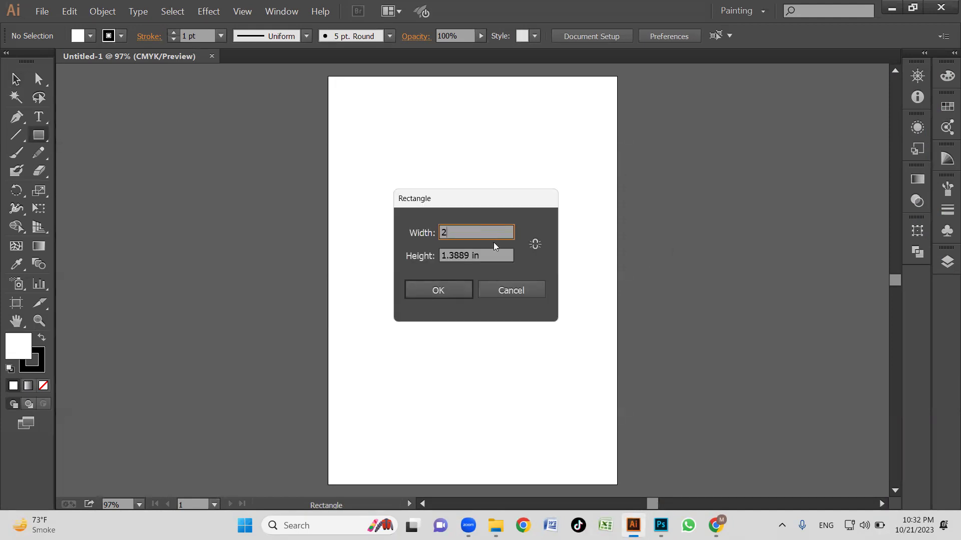
key("Tab")
type("2")
left_click(442, 289)
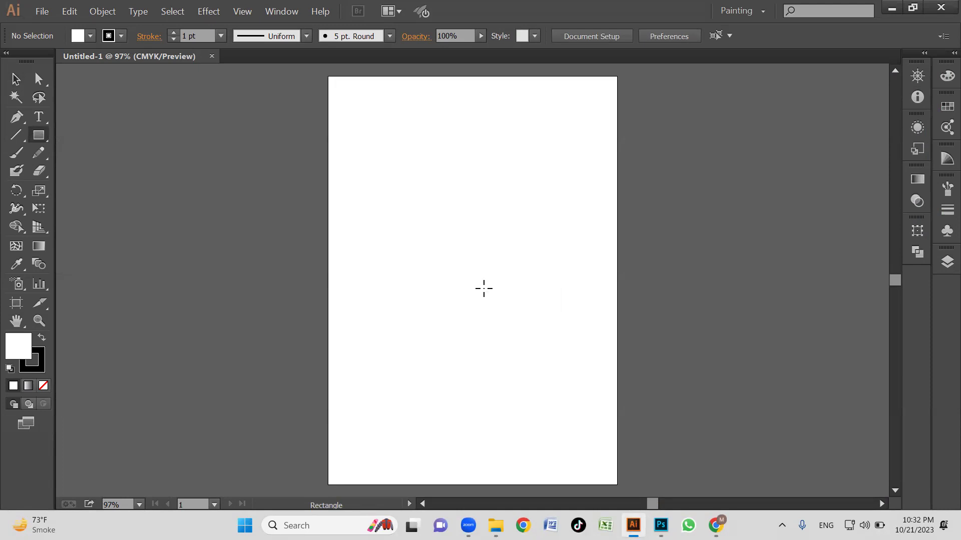
Move the 2-inch square to the upper-left area of the page and deselect it.
key("v")
left_click_drag(486, 292, 399, 184)
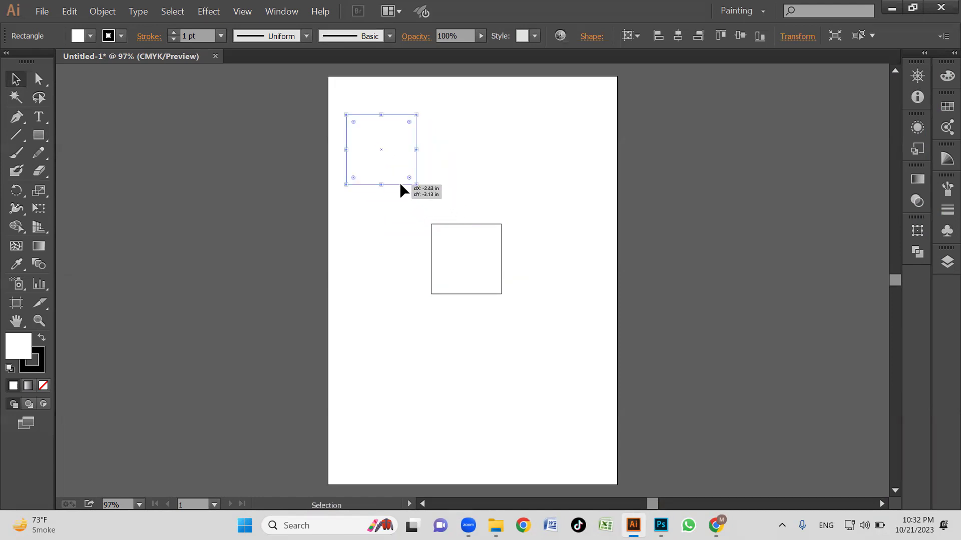
left_click(437, 214)
left_click(405, 166)
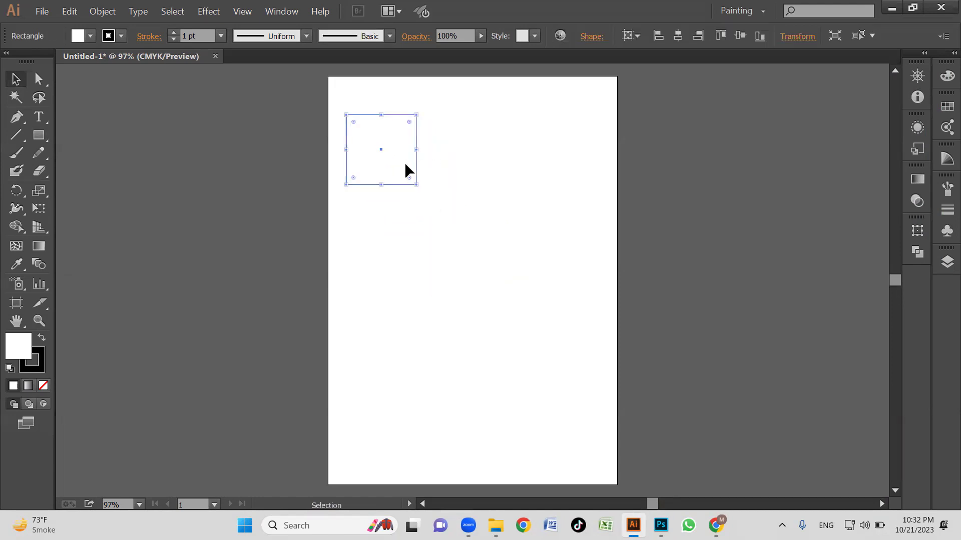
left_click(484, 279)
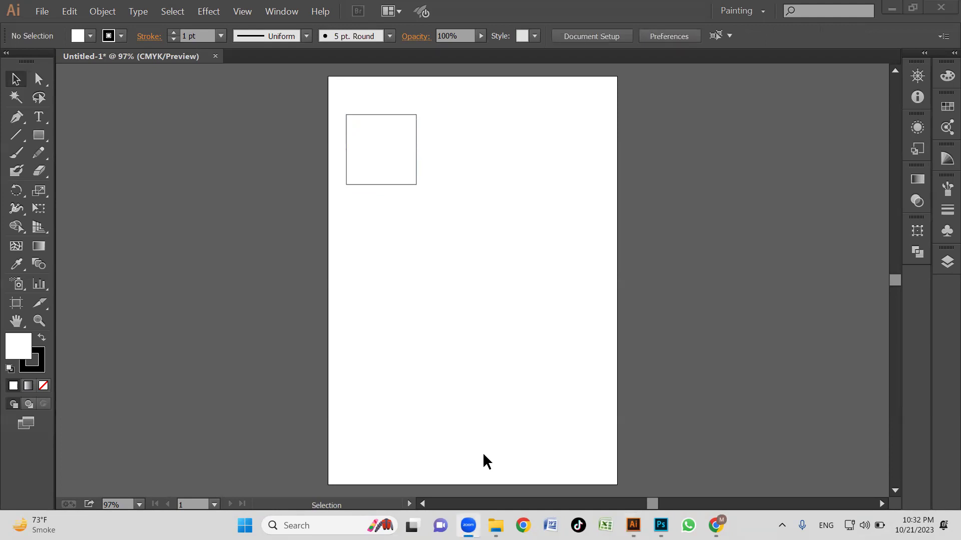
Switch to Photoshop and merge the suit, portrait and blue background layers into a single layer.
mouse_move(716, 526)
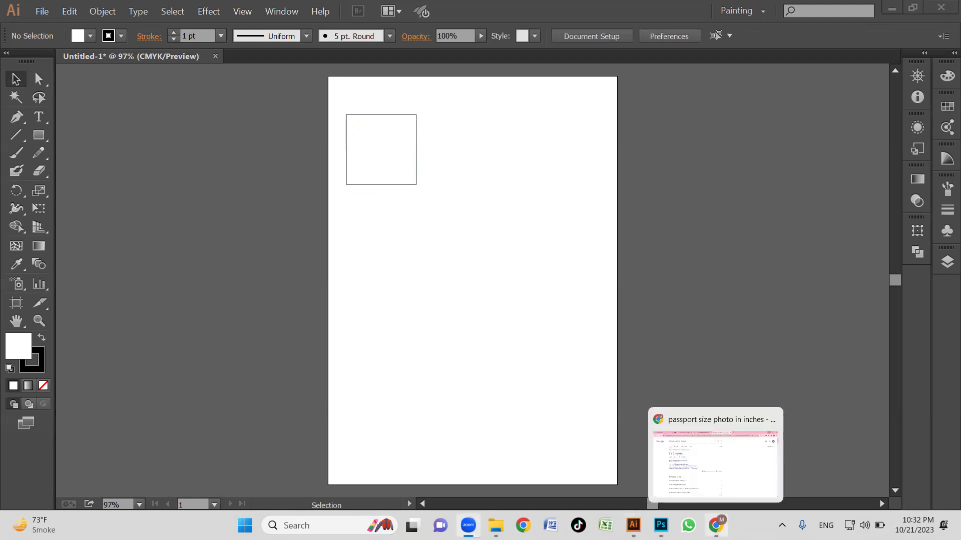
left_click(660, 526)
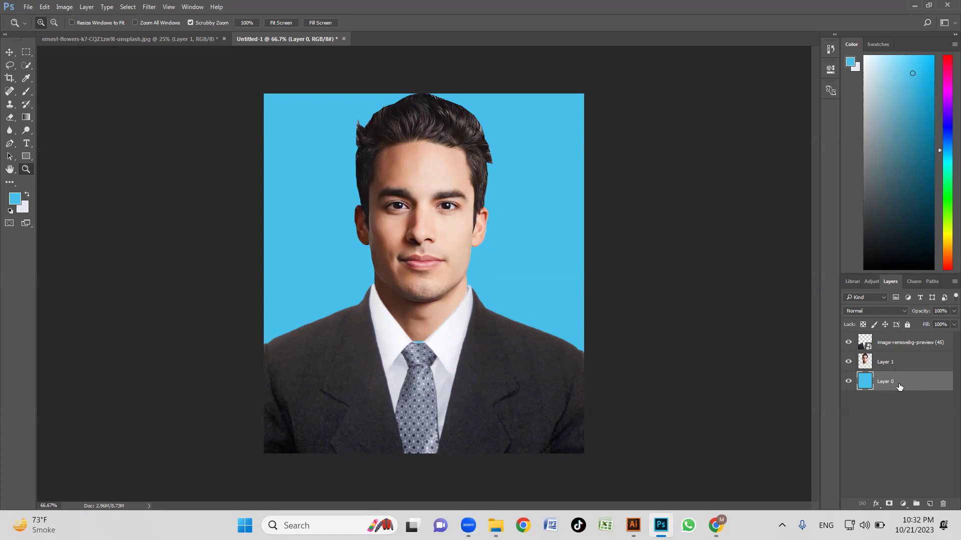
left_click(900, 364, "ctrl")
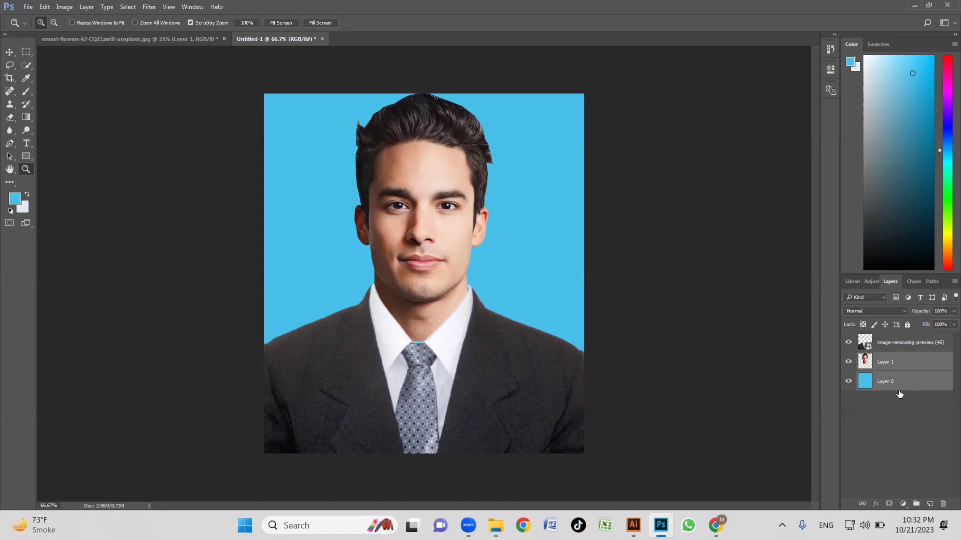
left_click(901, 345, "ctrl")
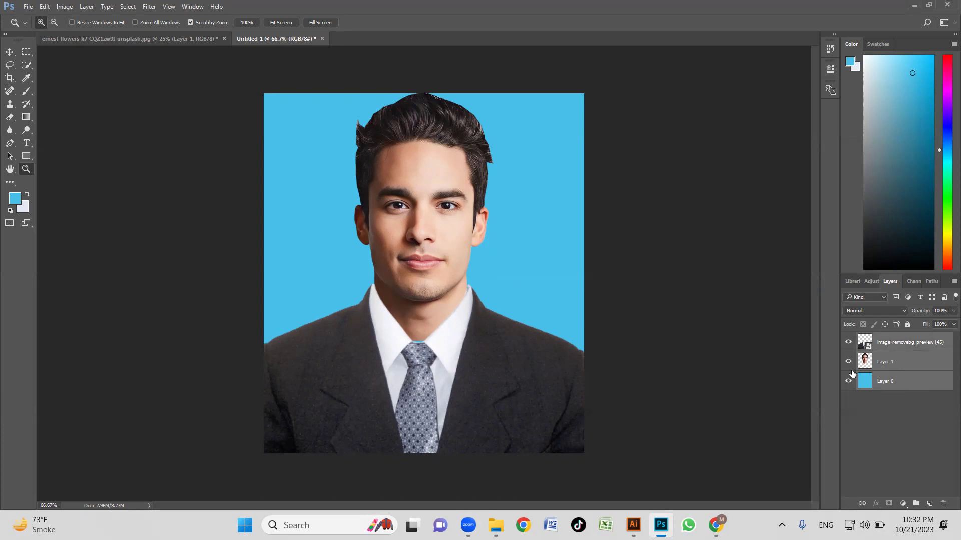
key("ctrl+e")
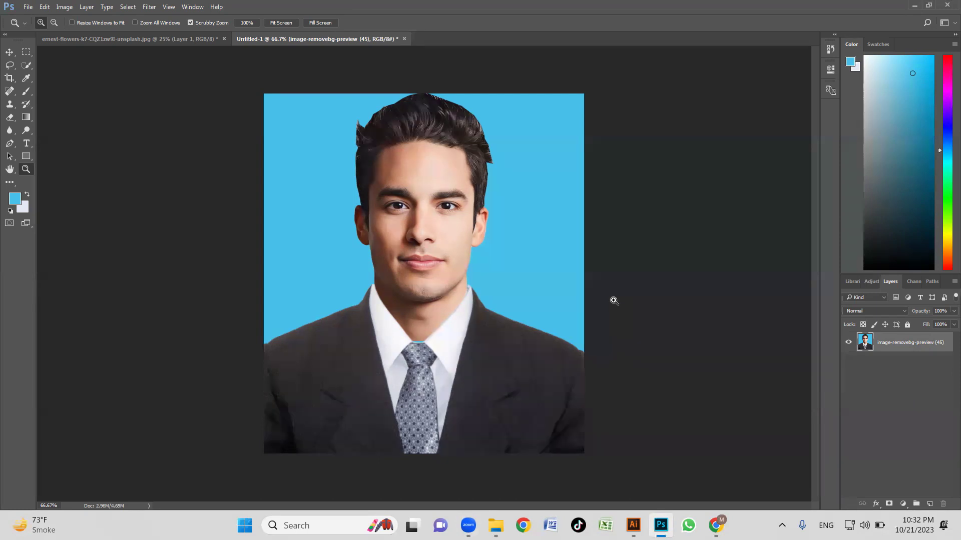
Transfer the merged portrait to the Illustrator page, place it over the 2-inch square and scale it proportionally to the square's height.
key("ctrl+a")
key("v")
left_click_drag(499, 355, 632, 455)
left_click(633, 525)
left_click_drag(512, 253, 415, 200)
left_click_drag(458, 239, 413, 159)
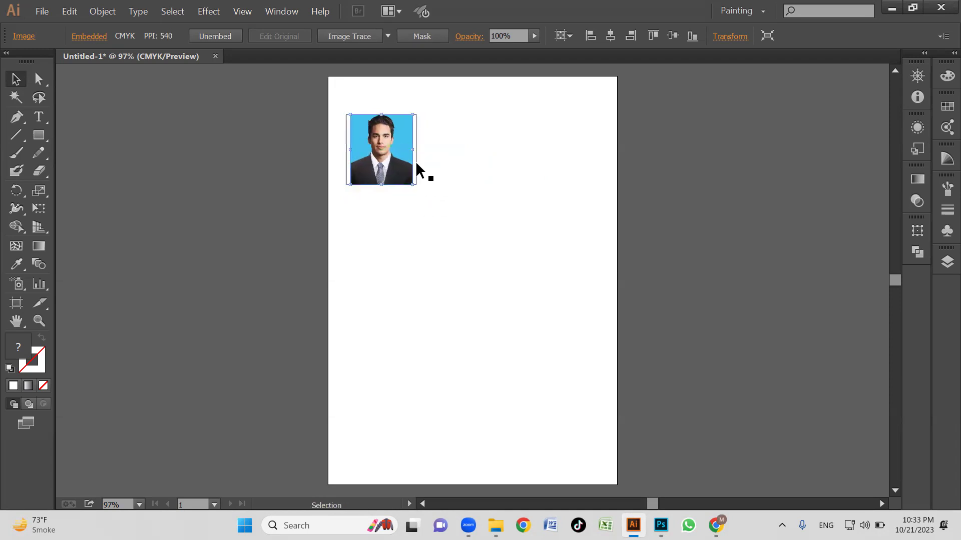
Try to stretch the portrait sideways to the square's full width, and undo both stretches.
key("z")
left_click_drag(333, 109, 436, 201)
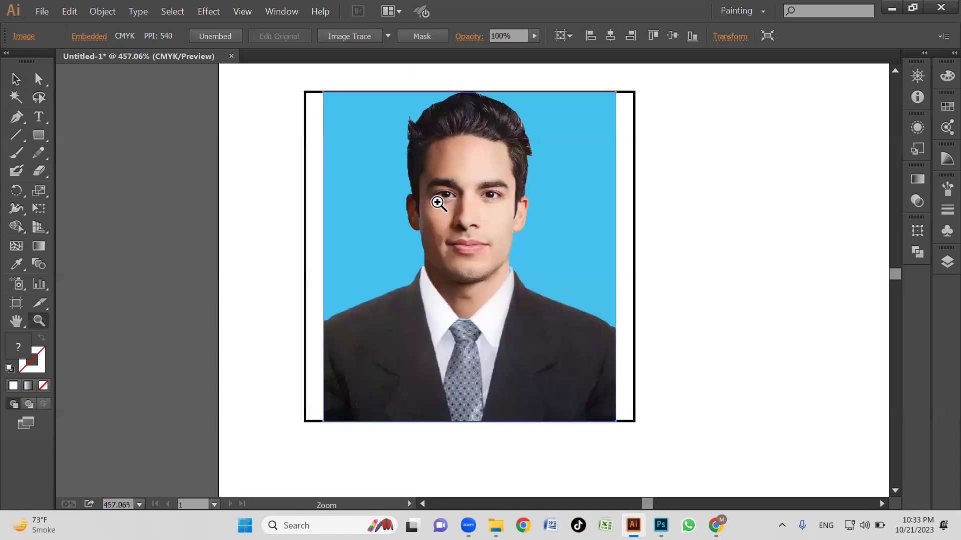
key("v")
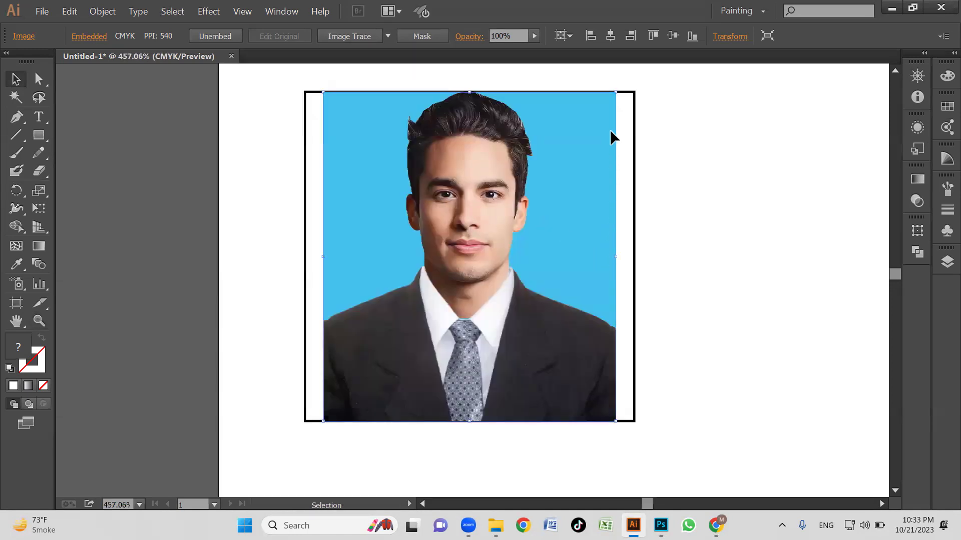
left_click_drag(616, 259, 635, 259)
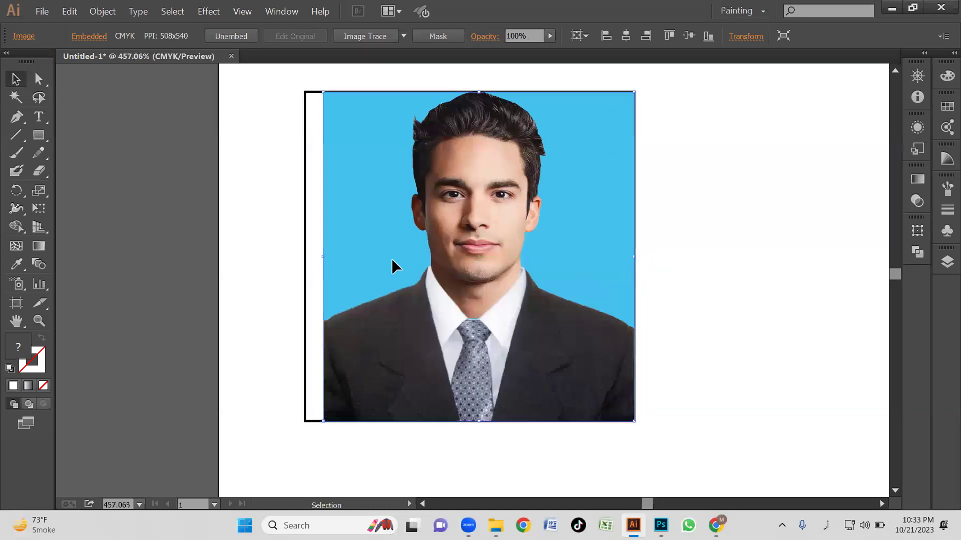
left_click_drag(323, 257, 304, 257)
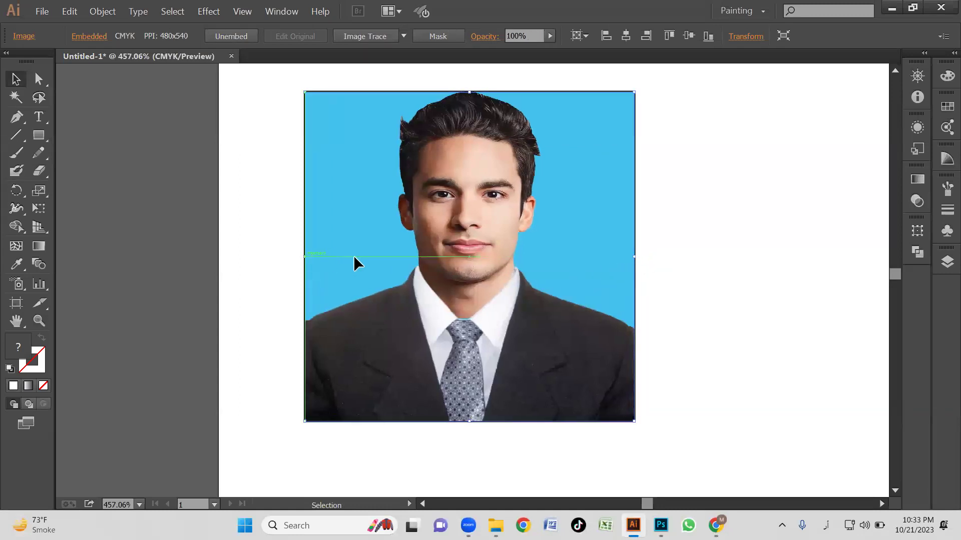
key("ctrl+z")
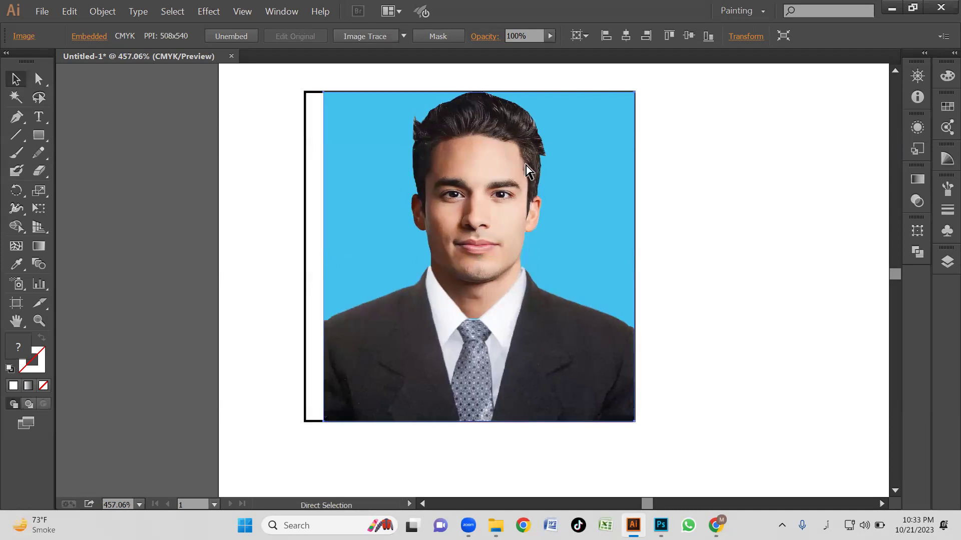
key("ctrl+z")
Delete the 2-inch guide square behind the portrait, keeping only the photo on the page.
key("ctrl+alt+space")
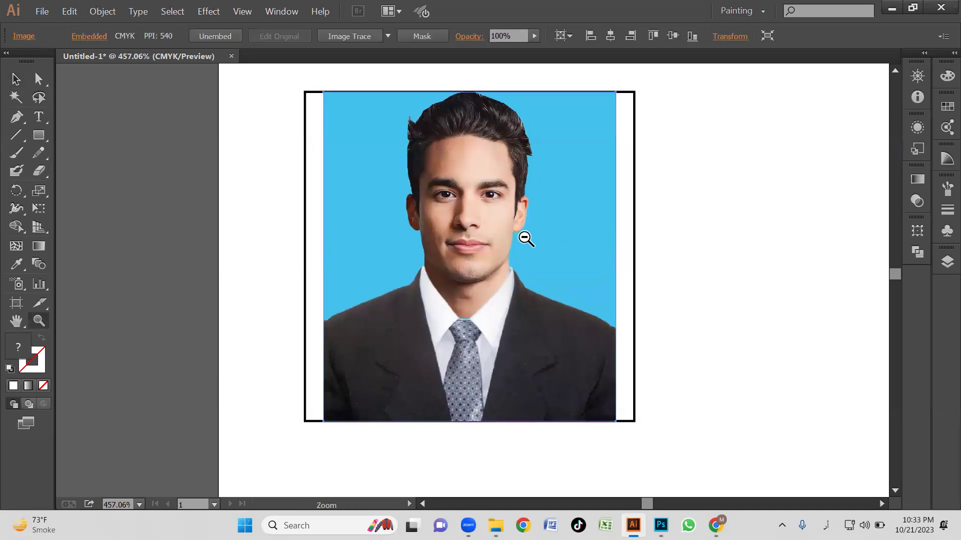
left_click(525, 239, "ctrl+alt")
left_click_drag(517, 264, 523, 235)
left_click(485, 231, "ctrl+alt")
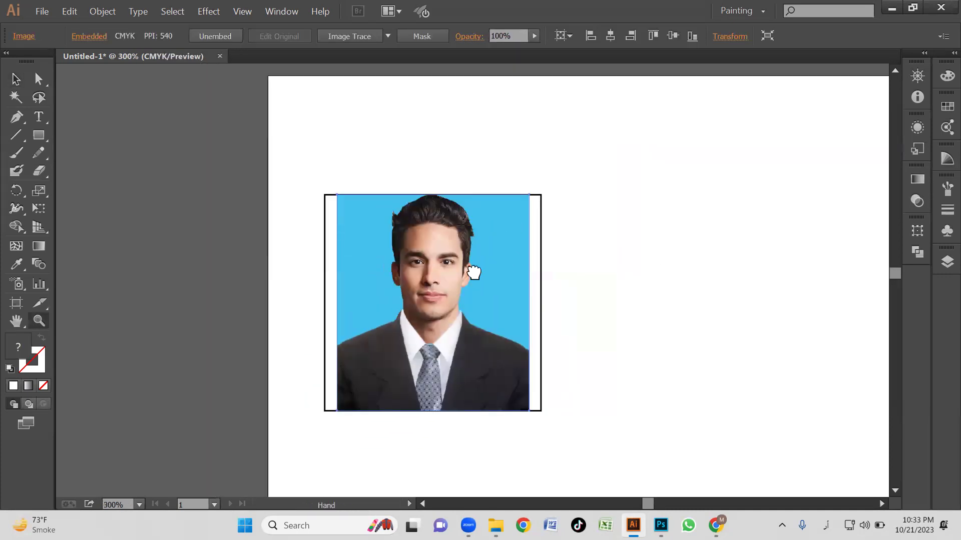
left_click(458, 297, "ctrl")
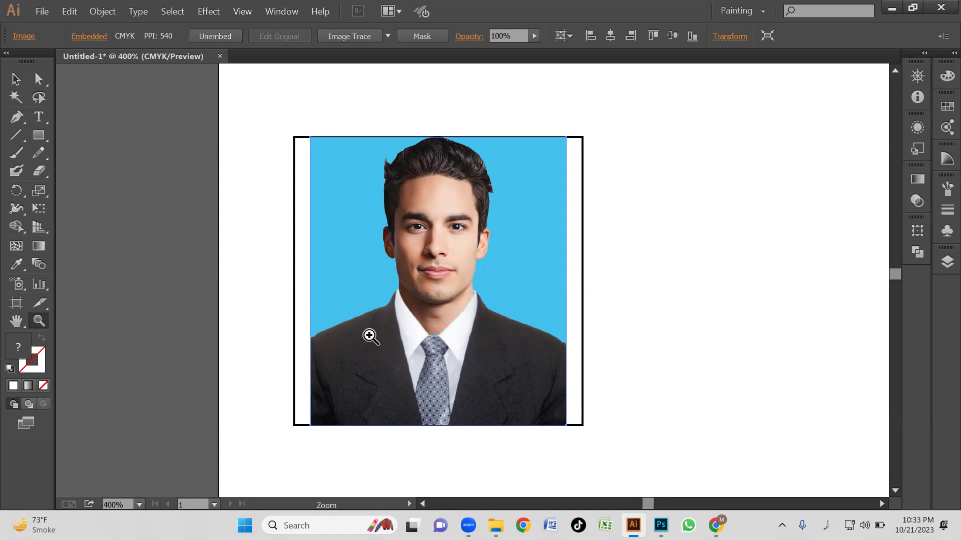
left_click(456, 305, "alt")
key("v")
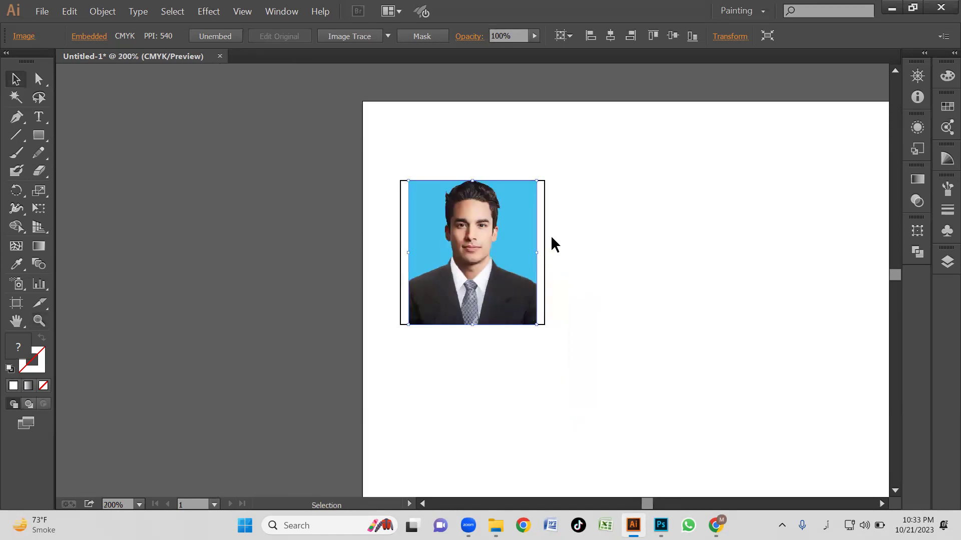
key("z")
left_click(466, 251, "alt")
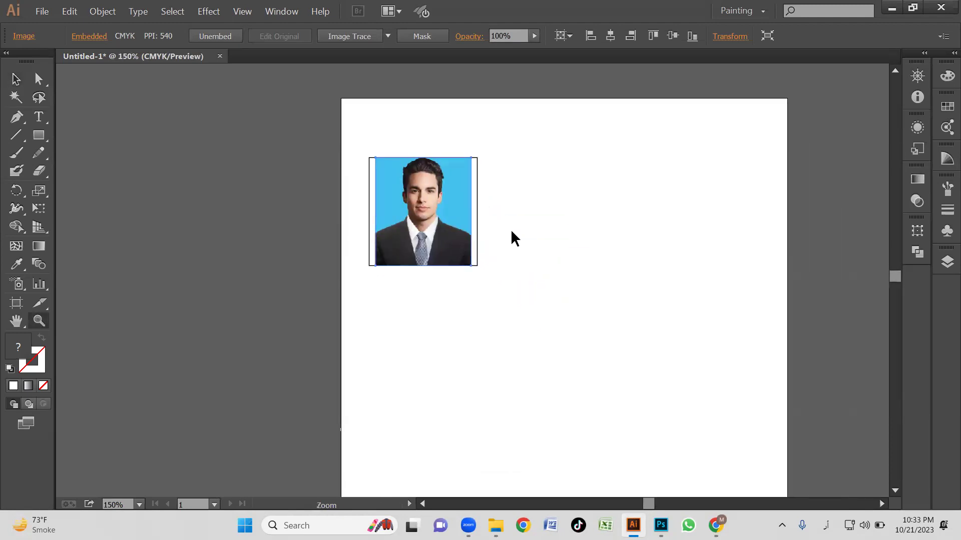
key("v")
left_click(511, 229)
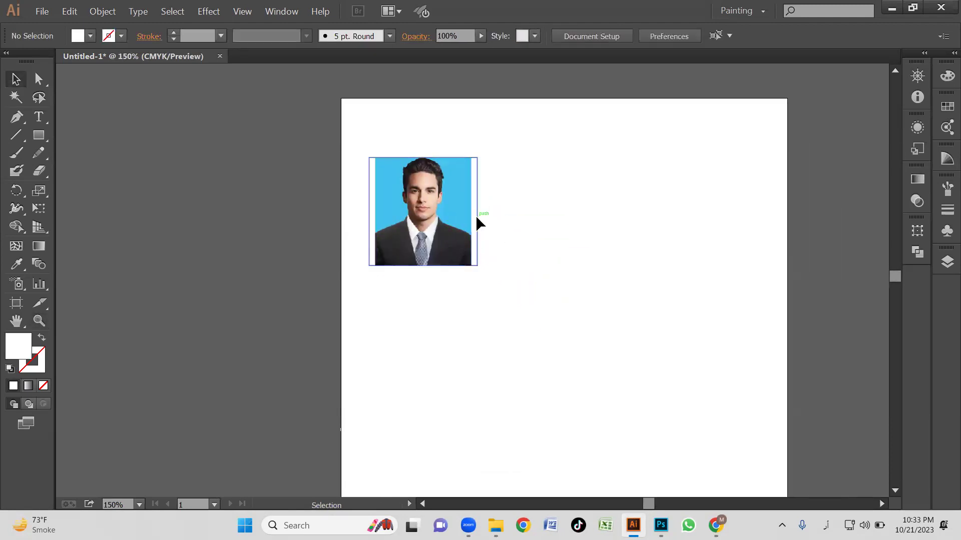
key("d")
Try placing a copy of the portrait close beside the original, and undo it.
left_click_drag(433, 224, 544, 234)
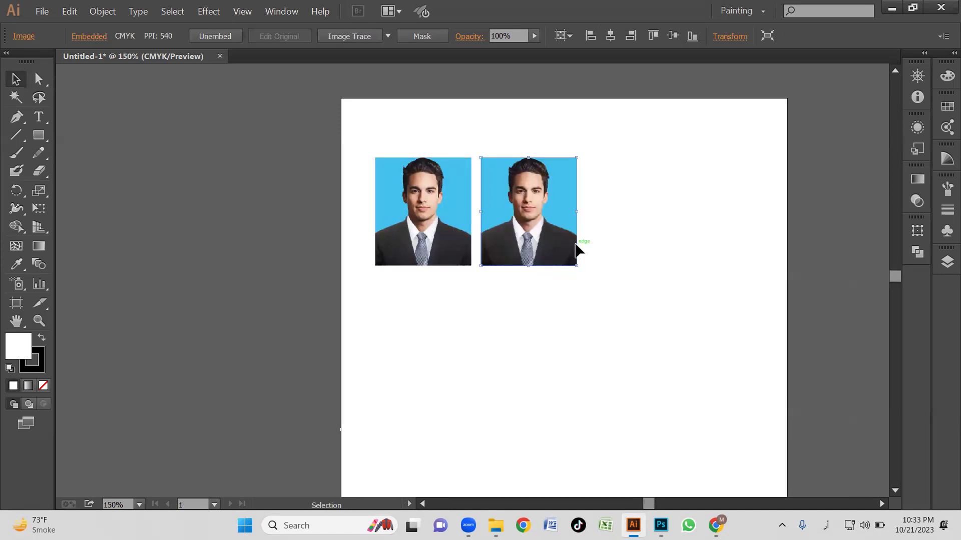
left_click_drag(565, 312, 529, 235)
key("z")
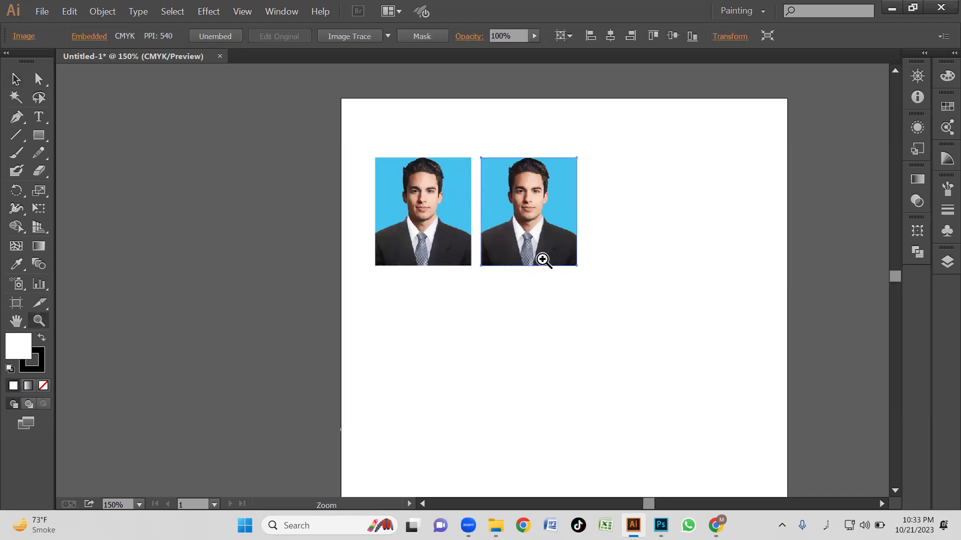
left_click(628, 239, "ctrl")
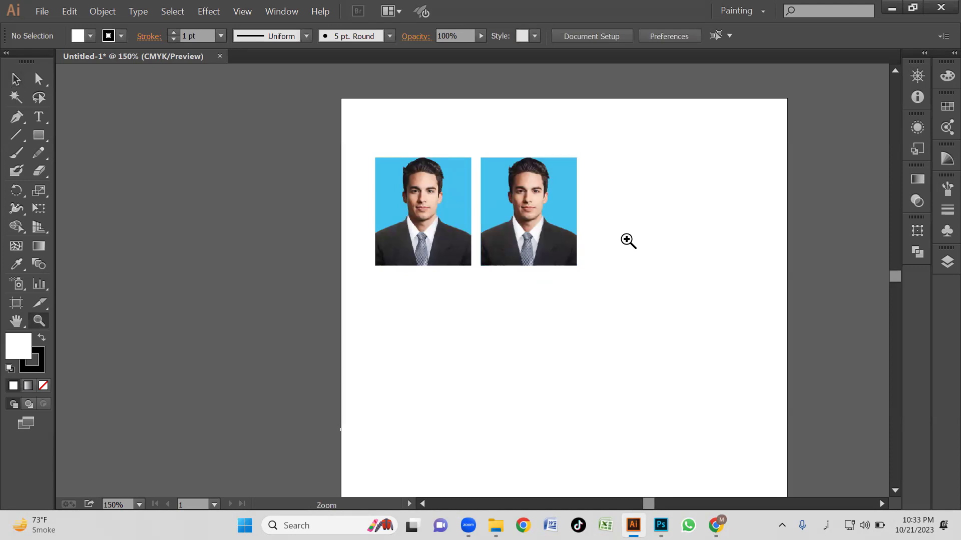
key("ctrl+z")
key("ctrl+z")
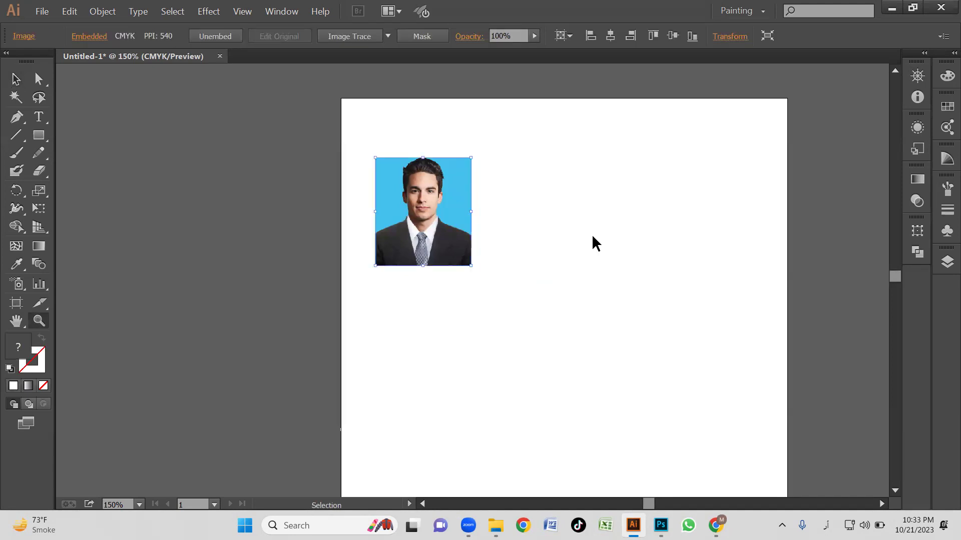
Copy the portrait sideways, repeat the copy to form an evenly spaced row of four, and move the row to the page's upper-left corner.
key("v")
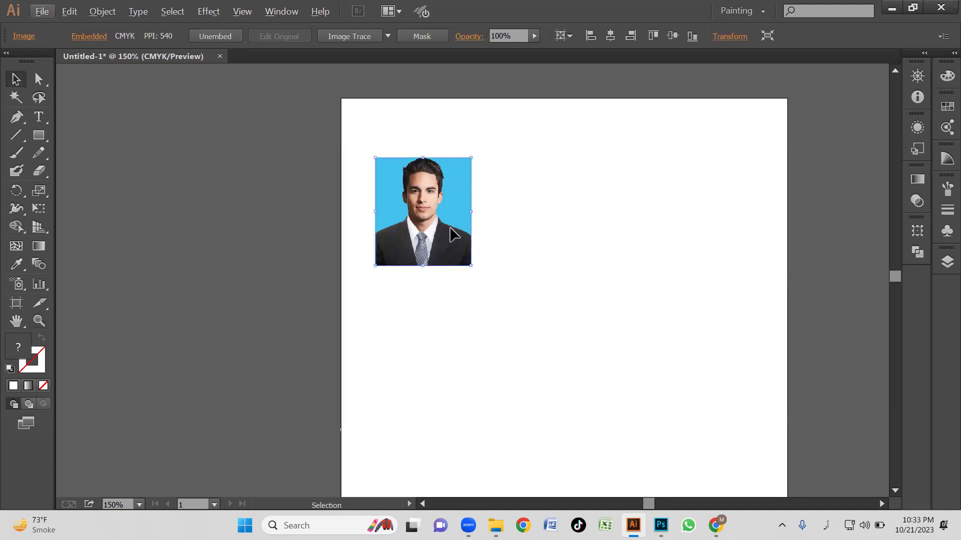
left_click_drag(461, 233, 564, 232)
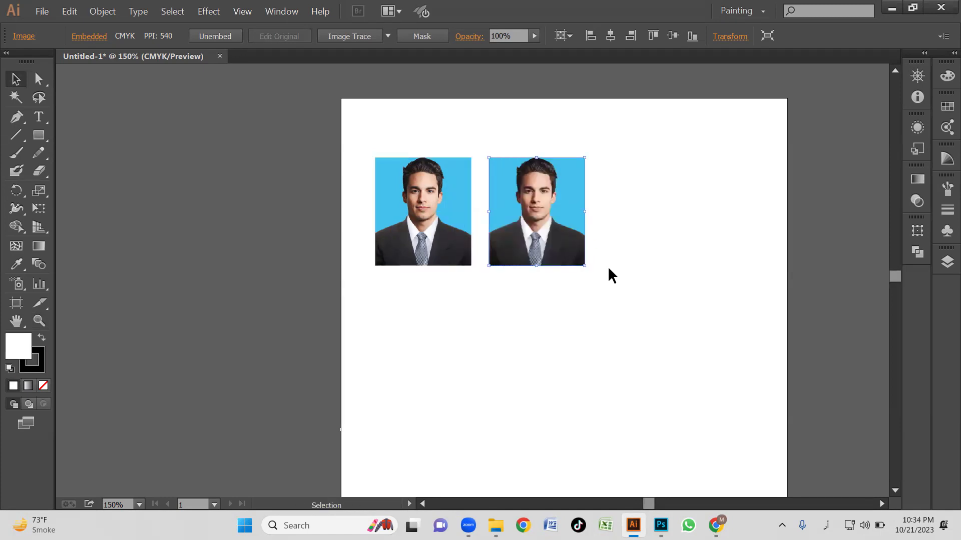
key("ctrl+d")
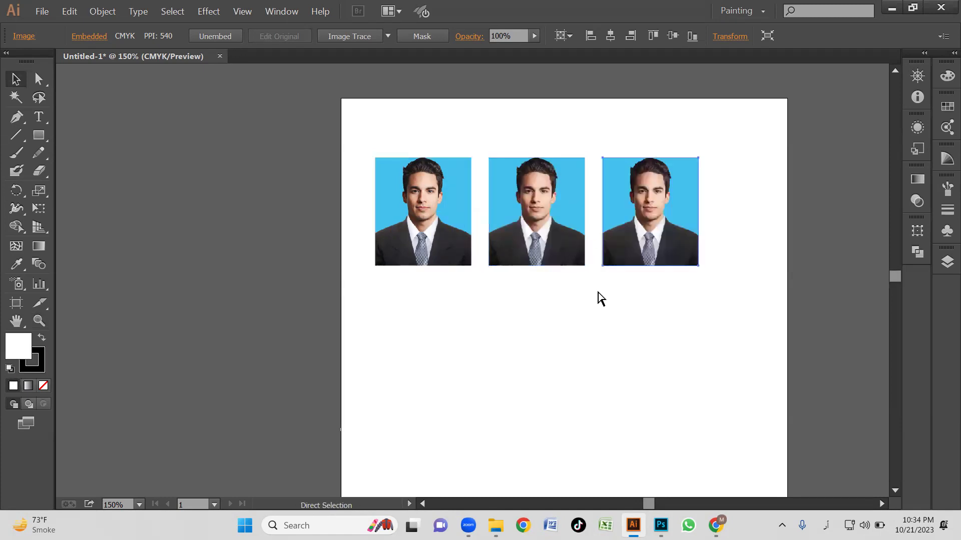
key("ctrl+d")
left_click_drag(374, 306, 776, 221)
left_click_drag(747, 251, 714, 188)
Duplicate the row of four portraits directly below the first row with a narrow gap.
key("z")
key("ctrl+minus")
left_click_drag(613, 233, 673, 131)
key("v")
left_click_drag(554, 181, 553, 236)
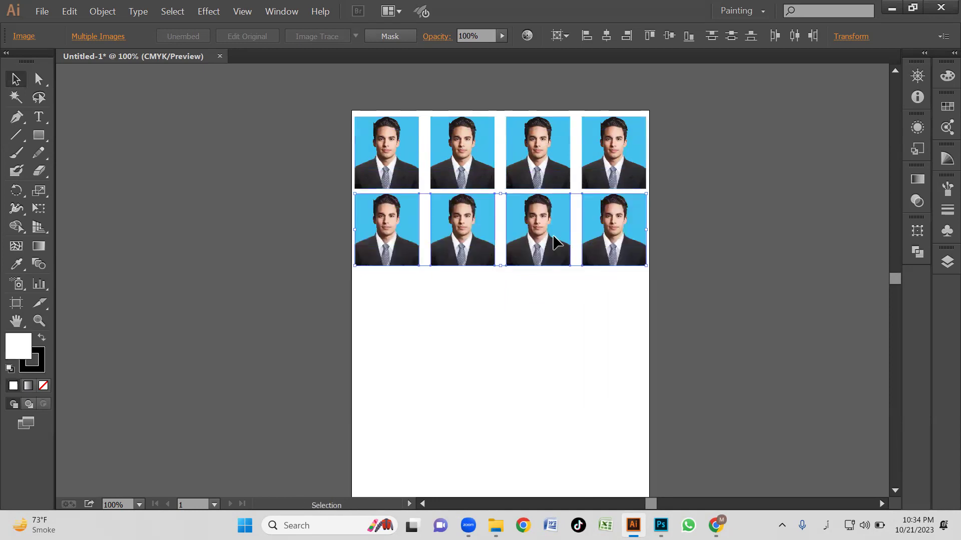
Repeat the row duplication down the page to make five rows of four portraits, undoing the extra row, and deselect everything.
scroll(670, 215, "down", 1)
scroll(687, 220, "down", 2)
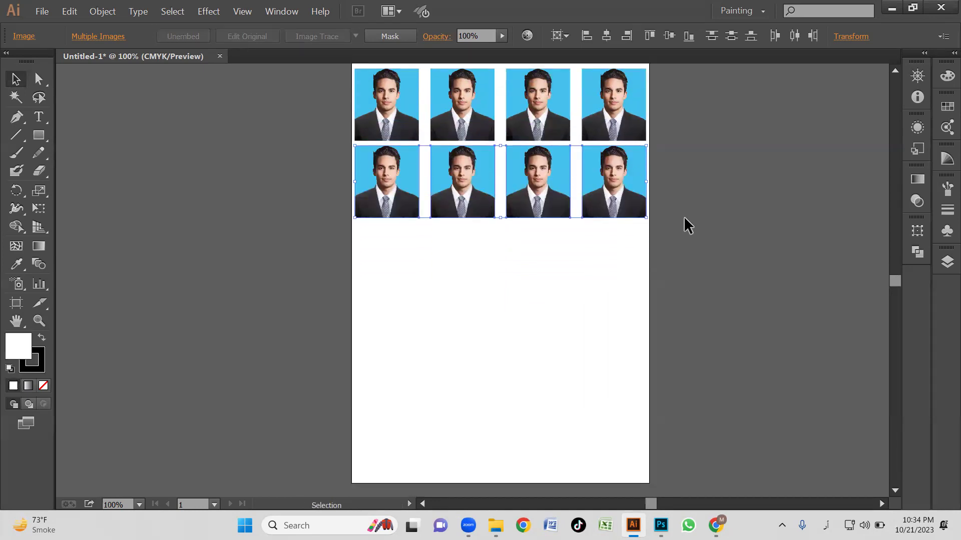
key("ctrl+d")
key("ctrl+d")
key("ctrl+d")
scroll(685, 219, "down", 3)
key("ctrl+d")
key("ctrl+z")
scroll(683, 217, "up", 3)
key("z")
key("ctrl+shift+a")
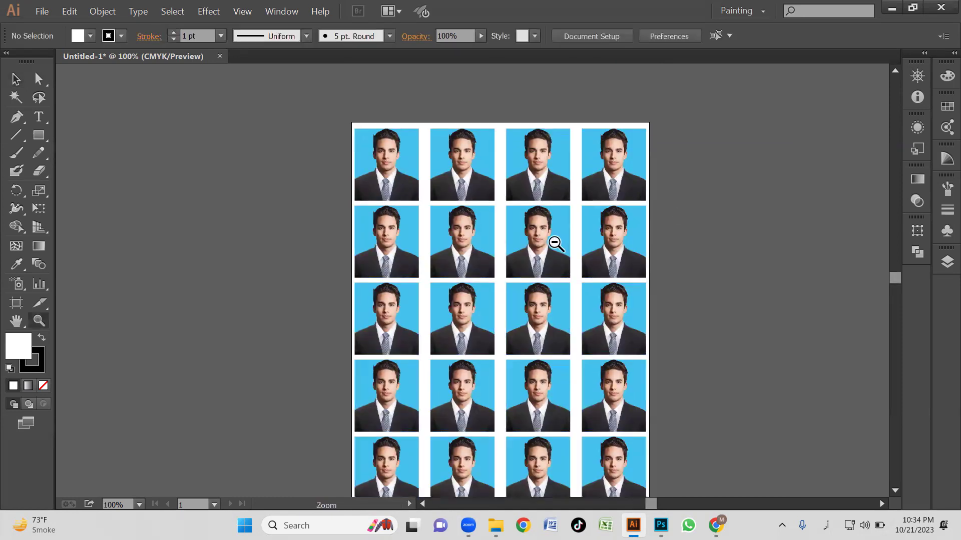
left_click(556, 244, "alt")
left_click(523, 237)
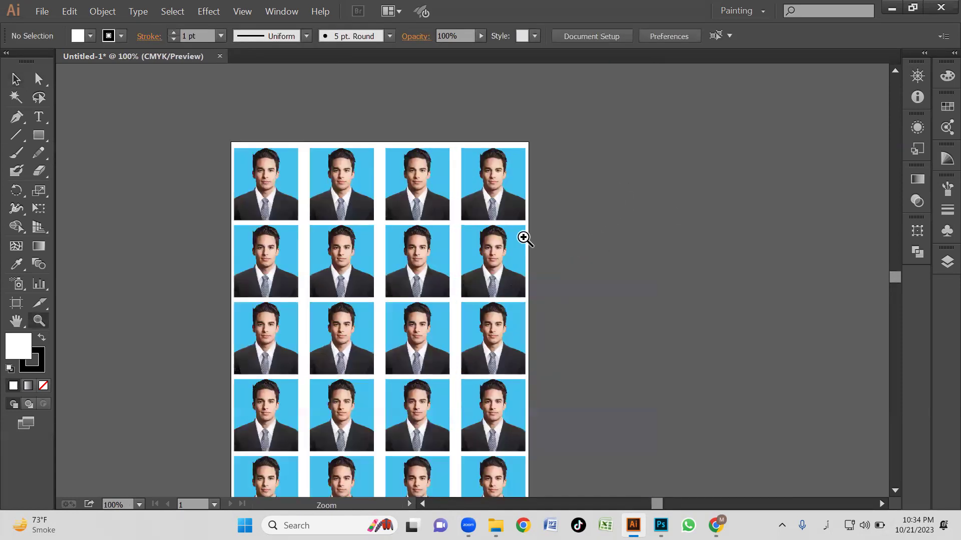
Examine the finished grid of passport portraits on the A4 page and compare it with the source portrait in Photoshop.
left_click(475, 255)
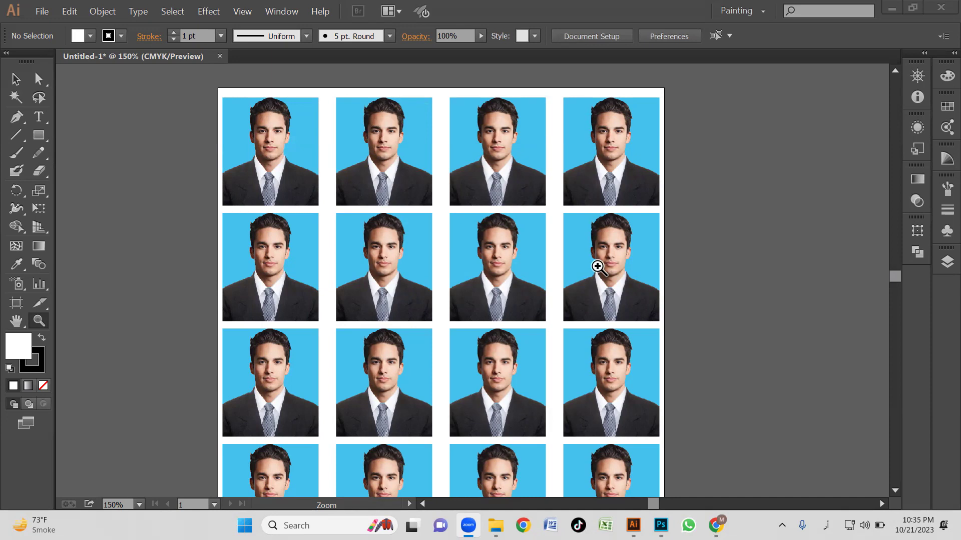
left_click(675, 215)
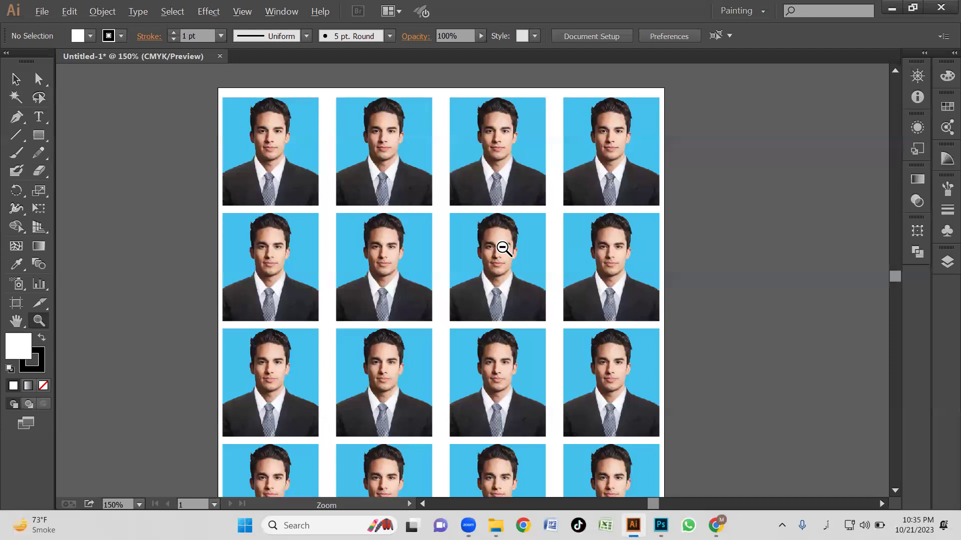
left_click(503, 248, "alt")
left_click_drag(520, 284, 542, 219)
left_click_drag(542, 262, 549, 231)
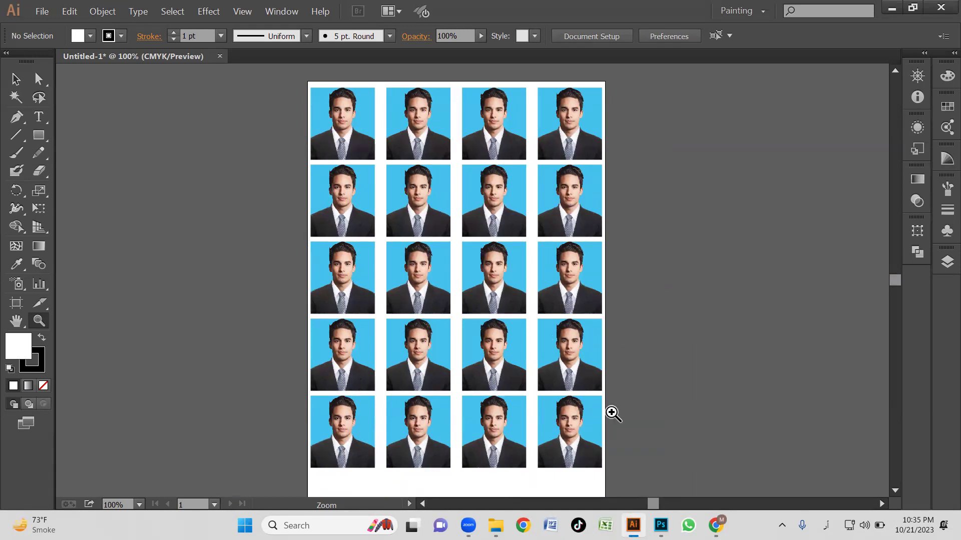
mouse_move(660, 525)
left_click(650, 461)
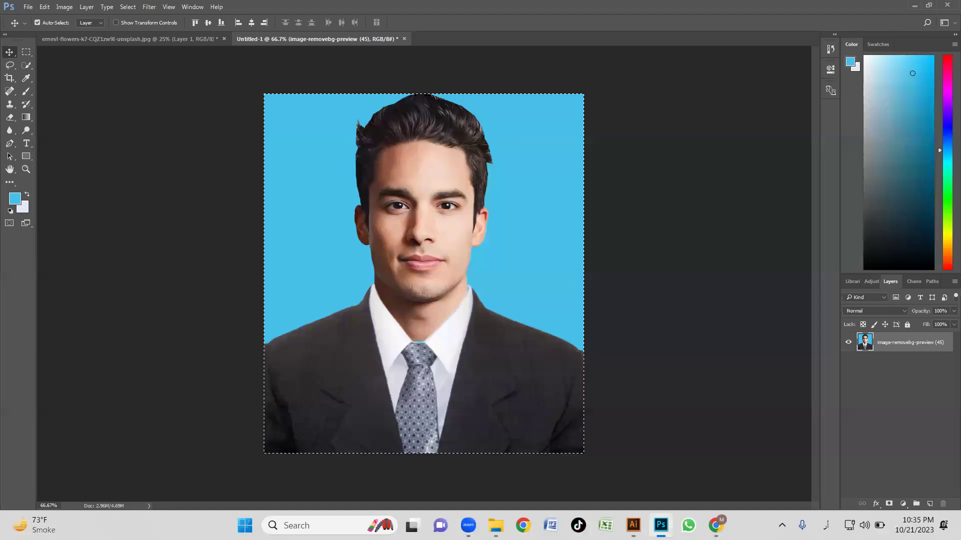
left_click(599, 429)
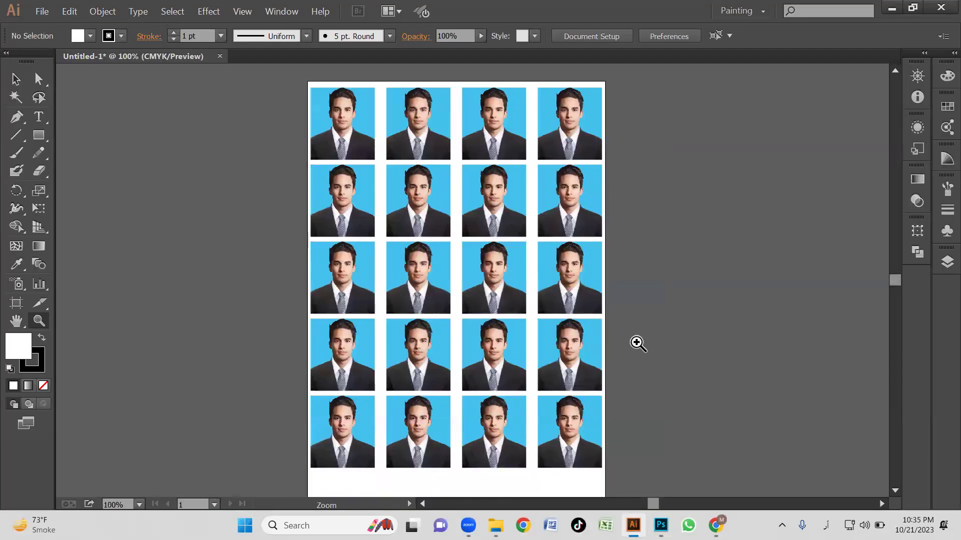
Switch to Photoshop and close the finished blue-background portrait document without saving it.
mouse_move(661, 526)
left_click(653, 463)
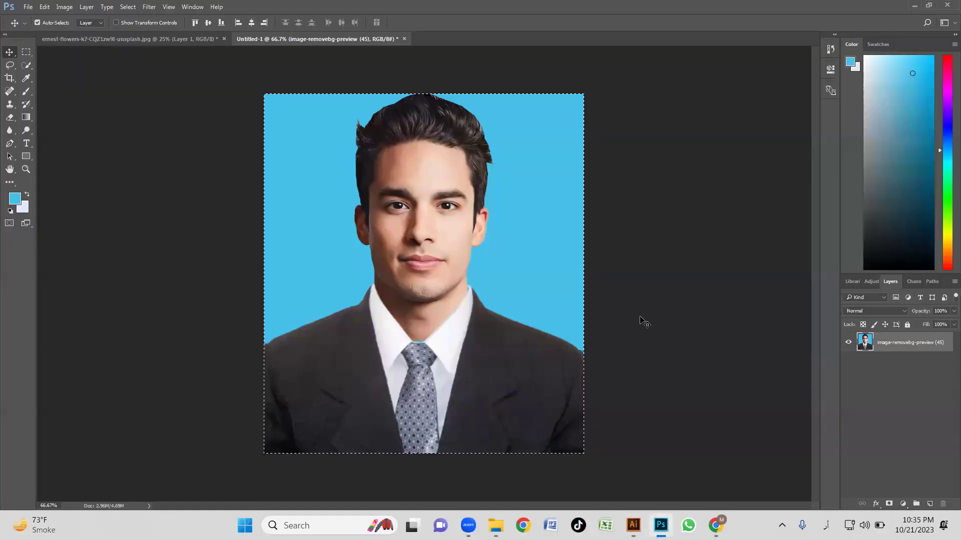
left_click(404, 39)
left_click(425, 199)
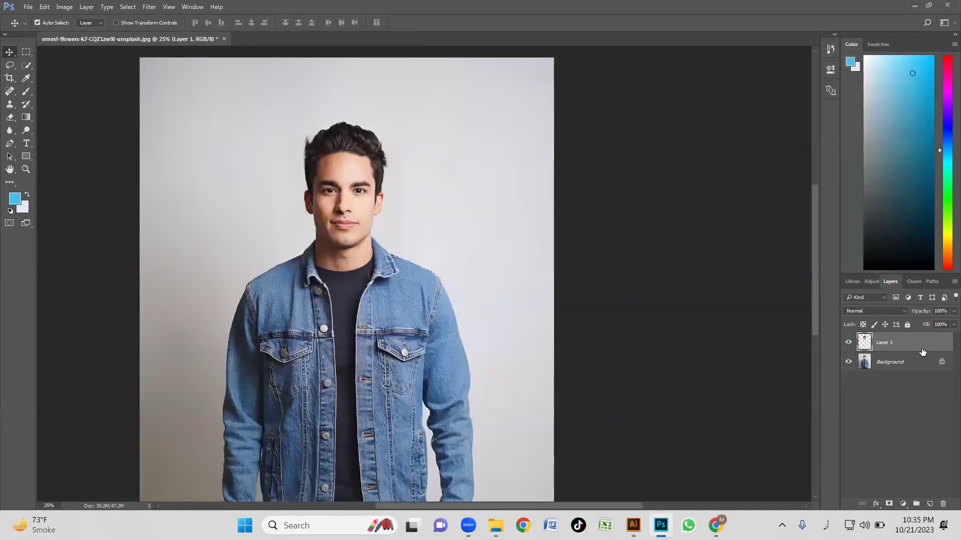
Delete the old cut-out layer from the denim-jacket photo and duplicate the Background layer as a fresh working layer.
left_click(943, 504)
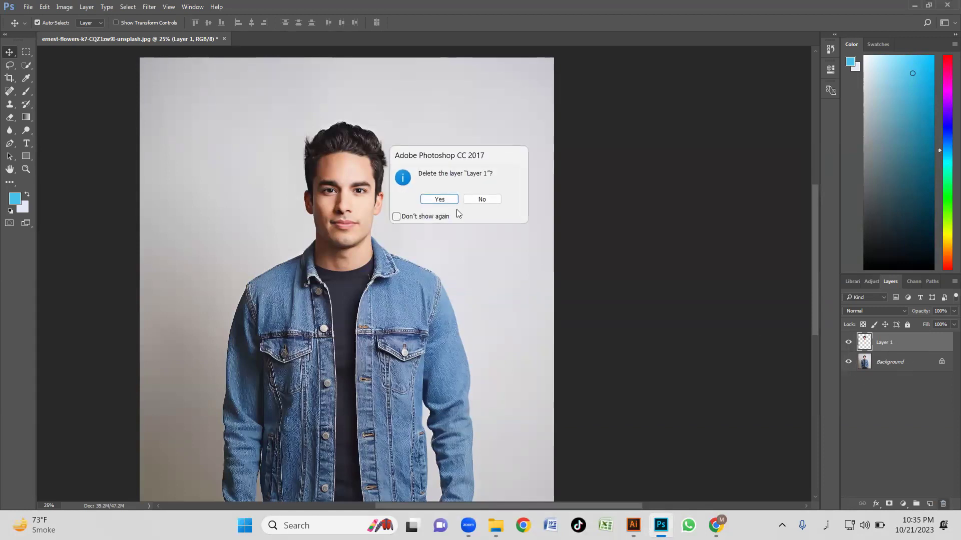
left_click(439, 199)
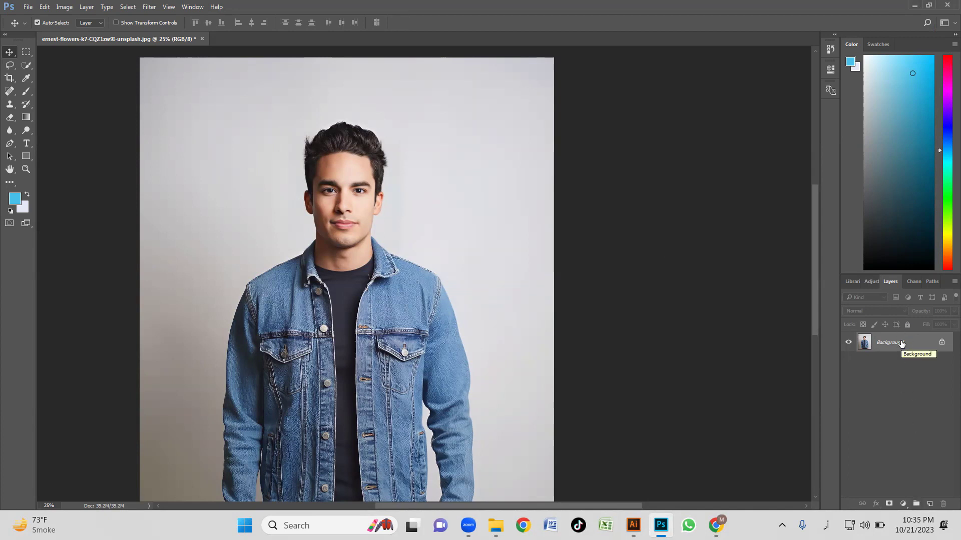
key("ctrl")
key("ctrl+j")
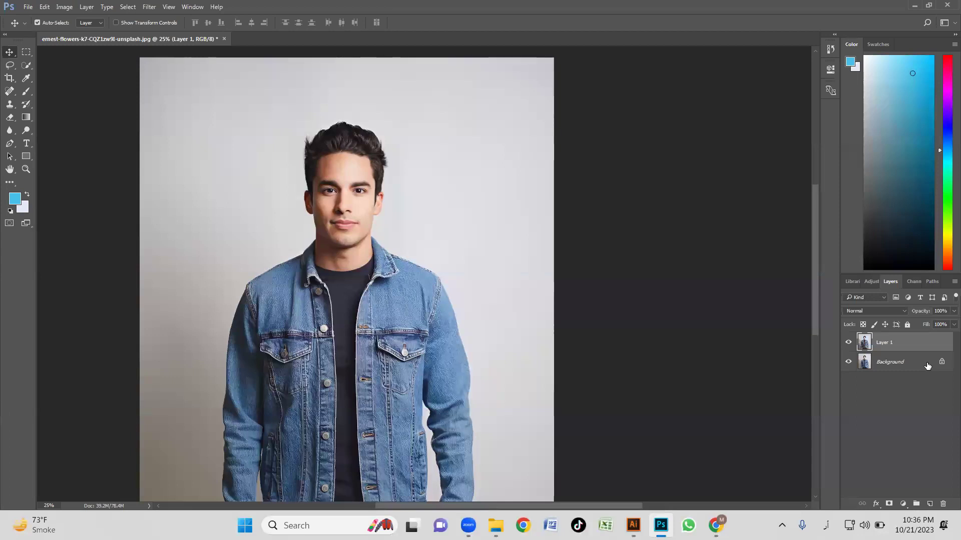
Examine the man's head, neck and jacket collar closely on the duplicated layer.
left_click_drag(419, 200, 459, 178)
scroll(339, 152, "up", 5)
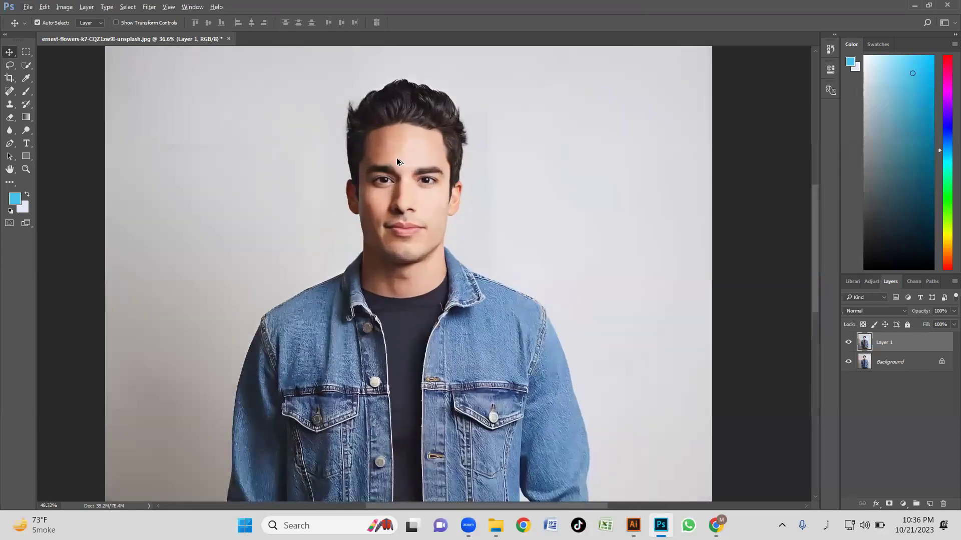
scroll(431, 160, "down", 2)
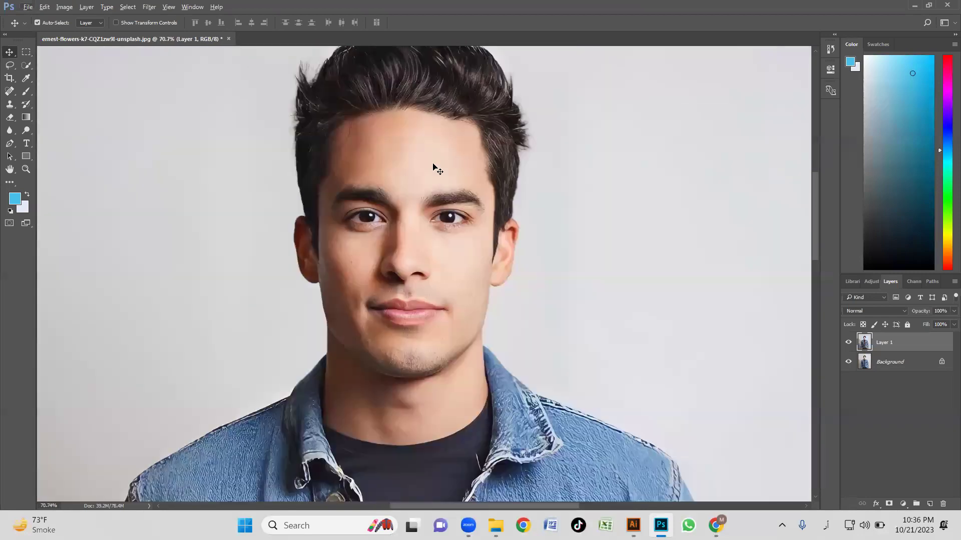
scroll(439, 180, "down", 1)
scroll(440, 178, "down", 1)
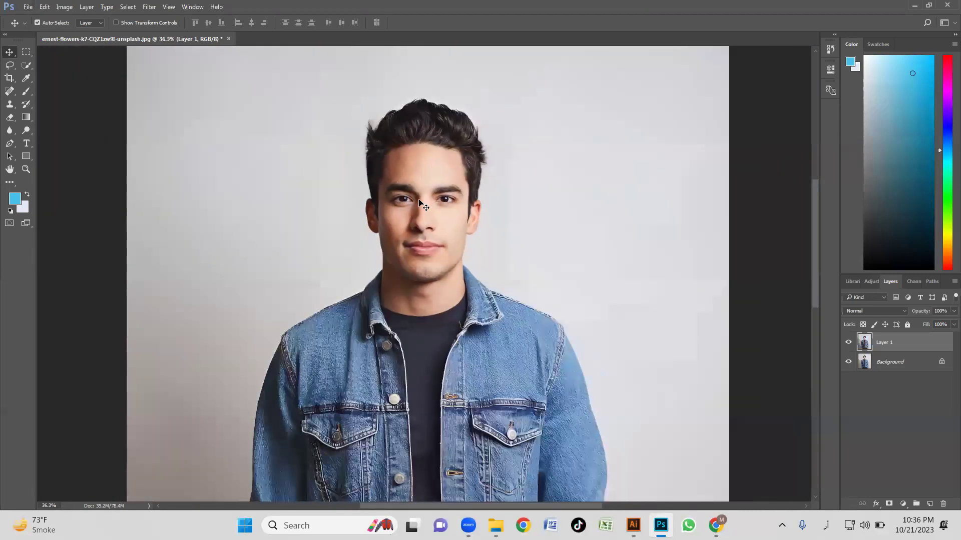
scroll(418, 199, "up", 2)
left_click_drag(453, 232, 455, 197)
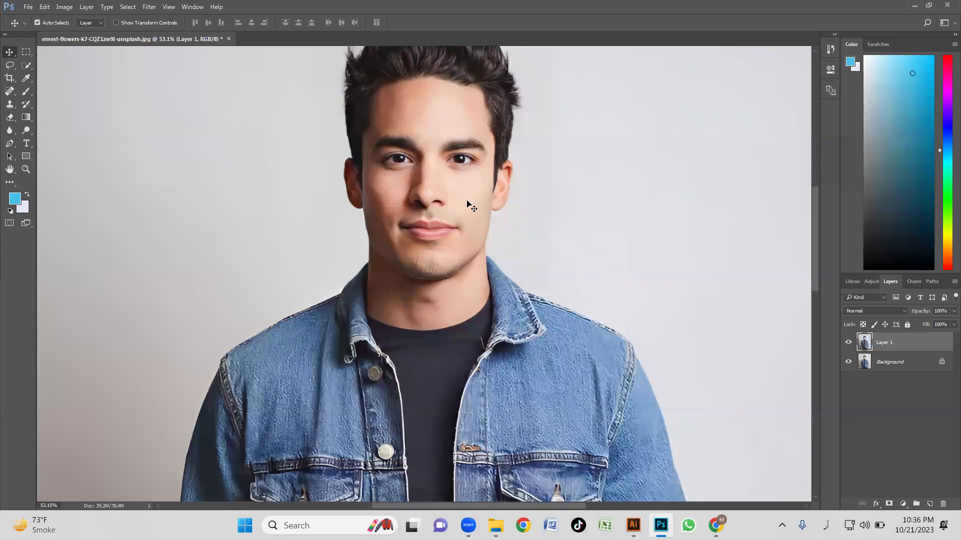
scroll(471, 206, "down", 4)
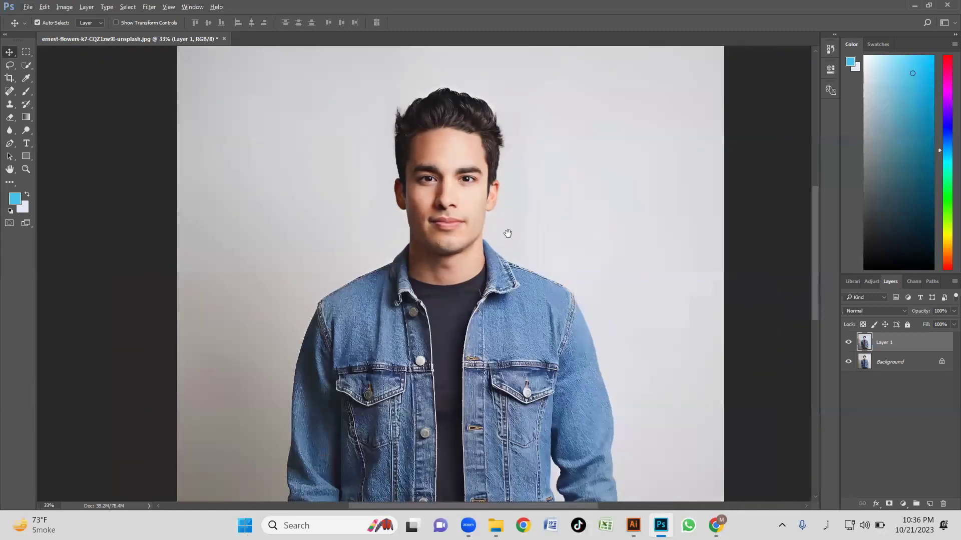
scroll(402, 198, "up", 1)
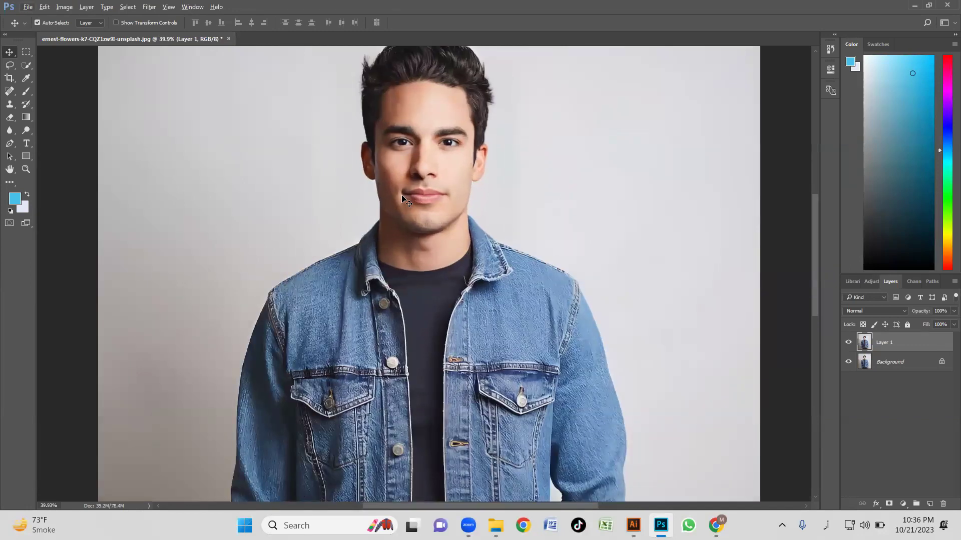
scroll(411, 195, "down", 1)
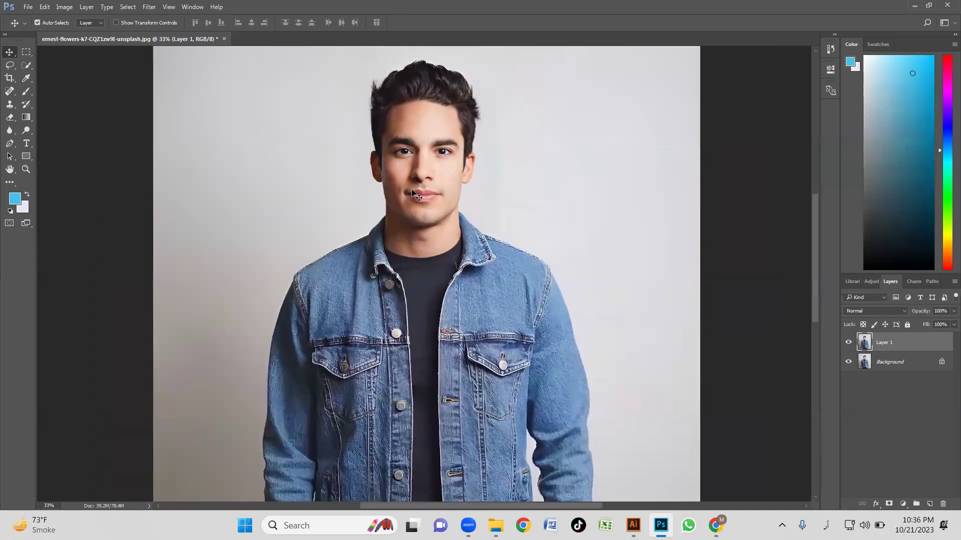
left_click_drag(473, 179, 449, 214)
scroll(441, 196, "up", 1)
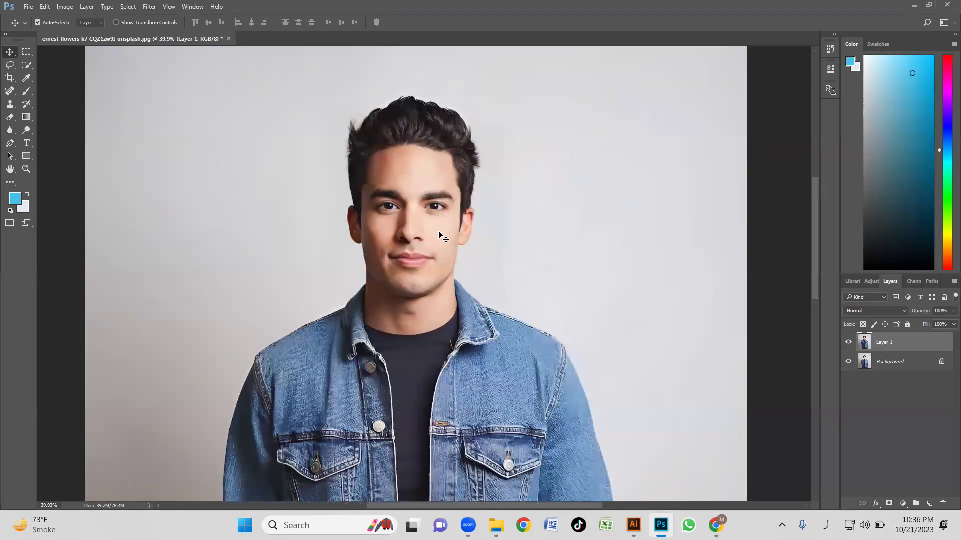
With the Pen tool in Path mode, start a path where the neck meets the image-right collar and curve it up the jaw to the earlobe.
left_click(11, 143)
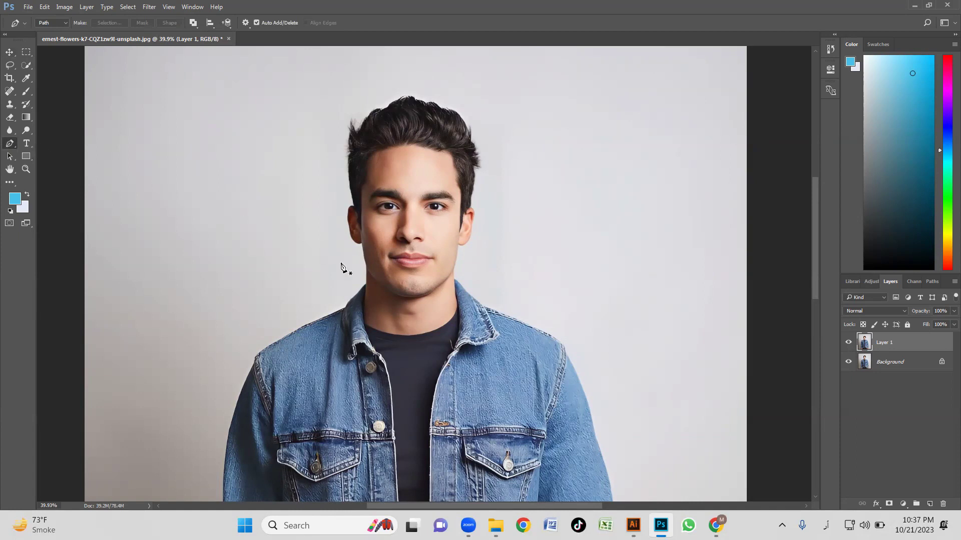
scroll(278, 344, "up", 5)
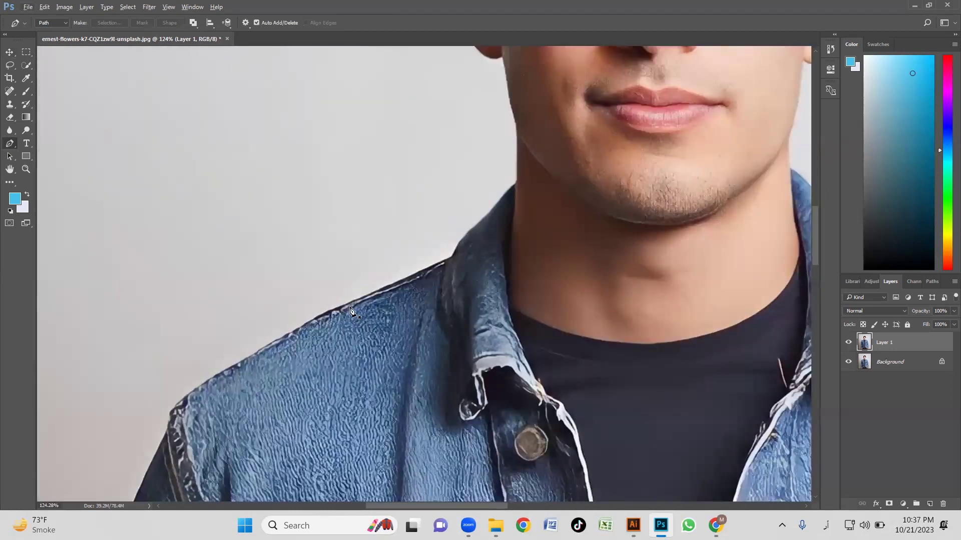
scroll(351, 308, "up", 1)
left_click_drag(338, 318, 426, 227)
left_click_drag(318, 311, 245, 321)
left_click_drag(483, 122, 448, 246)
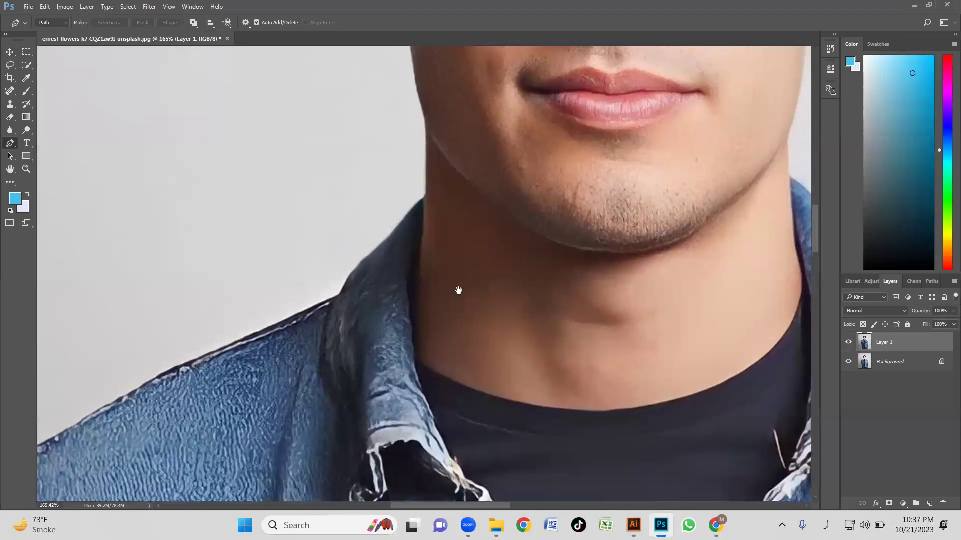
left_click_drag(444, 296, 344, 309)
left_click_drag(663, 174, 547, 253)
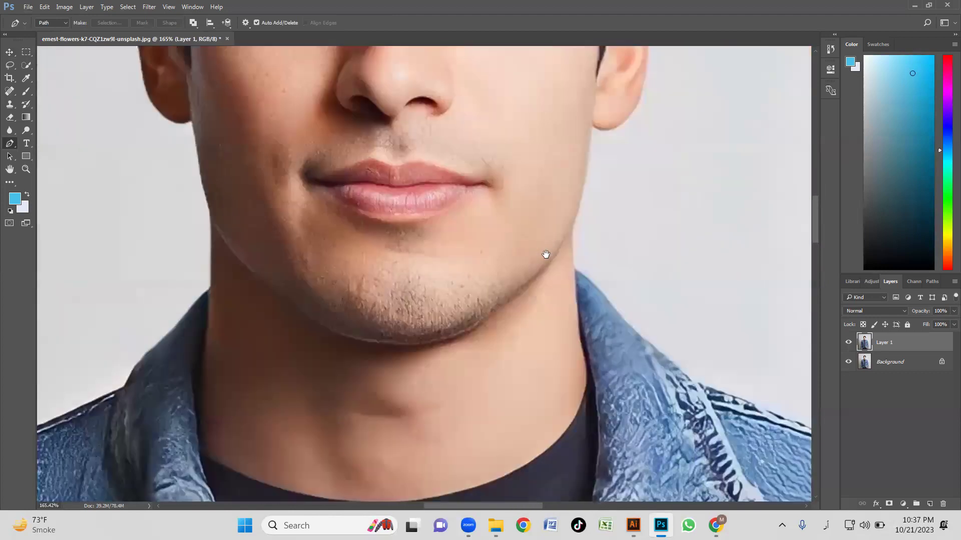
scroll(585, 205, "up", 5)
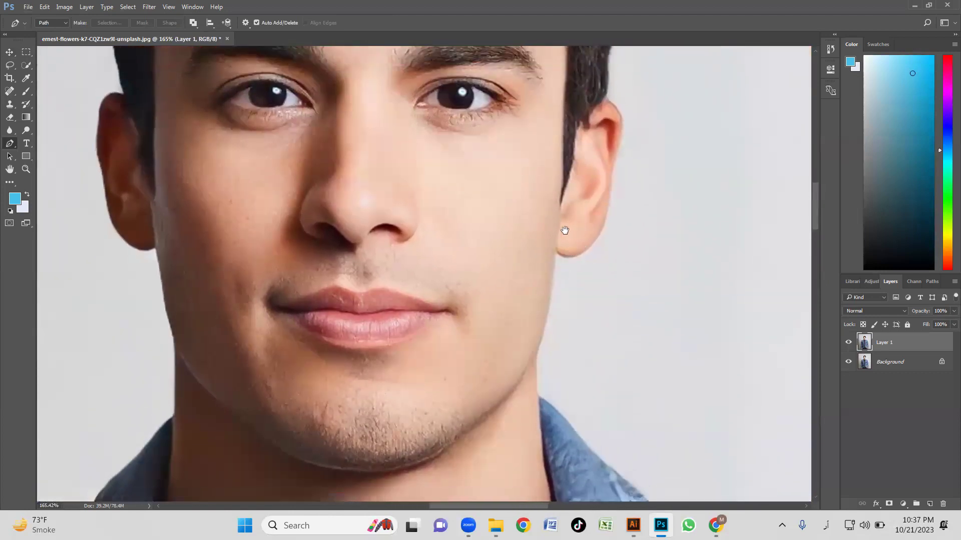
scroll(551, 218, "down", 2)
scroll(547, 228, "up", 3)
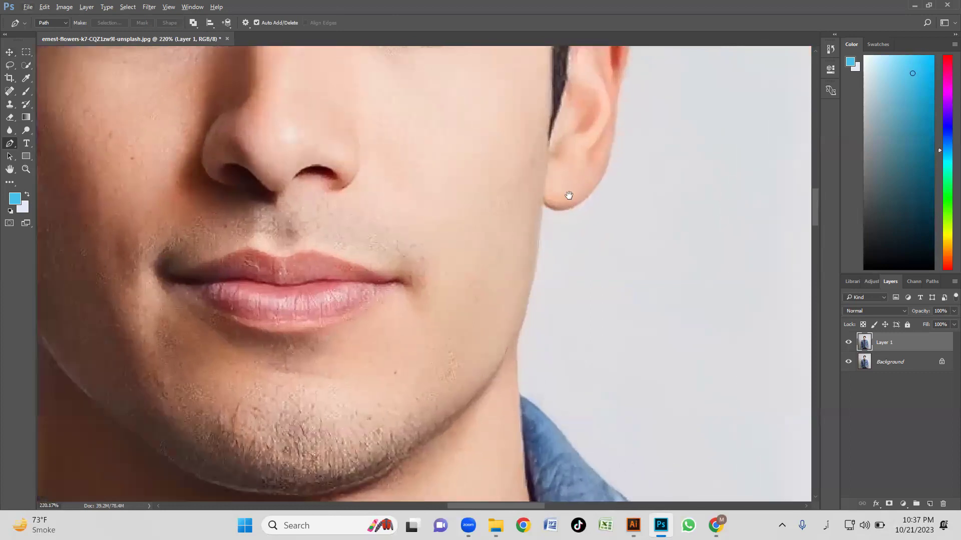
scroll(564, 181, "down", 2)
left_click_drag(539, 291, 516, 250)
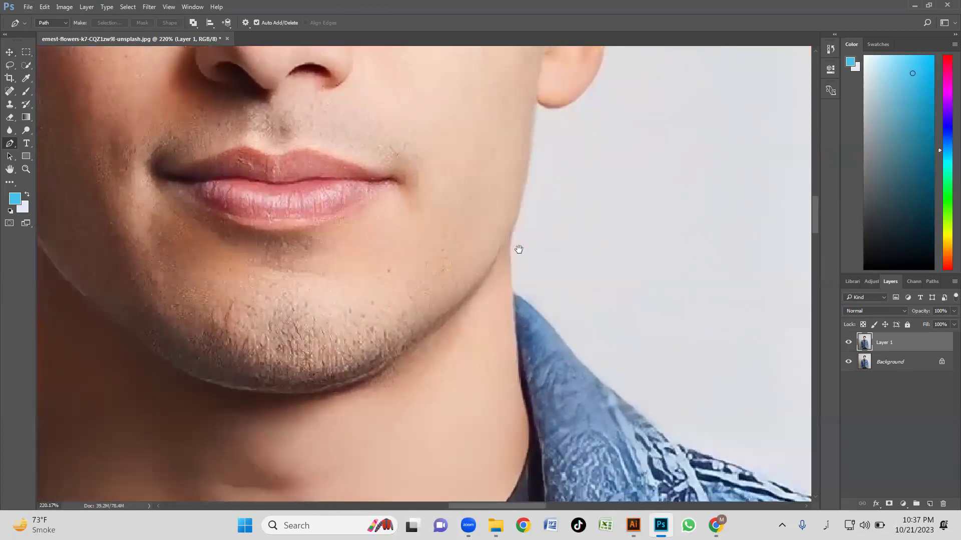
left_click(513, 294)
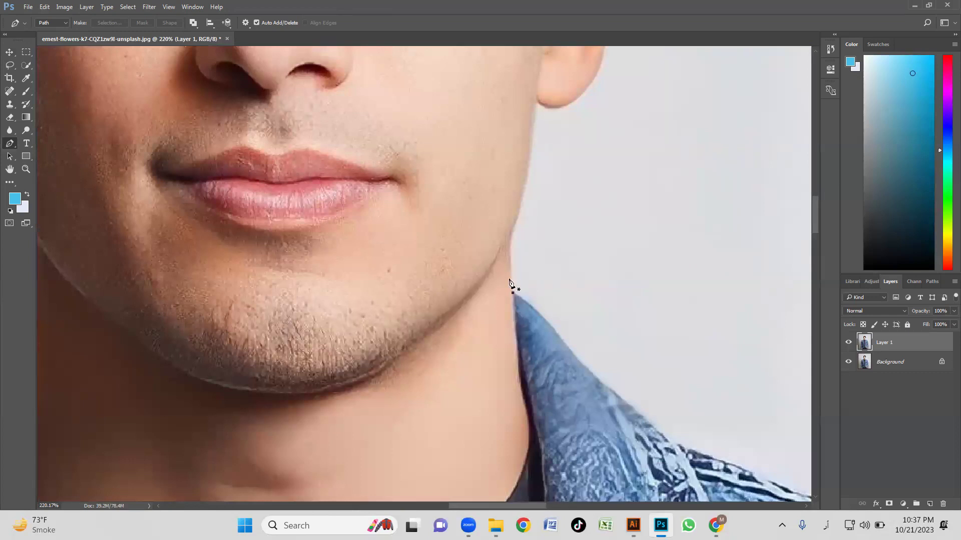
left_click(511, 240)
left_click(537, 103)
left_click(525, 163)
left_click_drag(527, 163, 530, 173)
Continue the path around the image-right ear from the earlobe to its top, bending the segments to follow the outer edge.
left_click(584, 94)
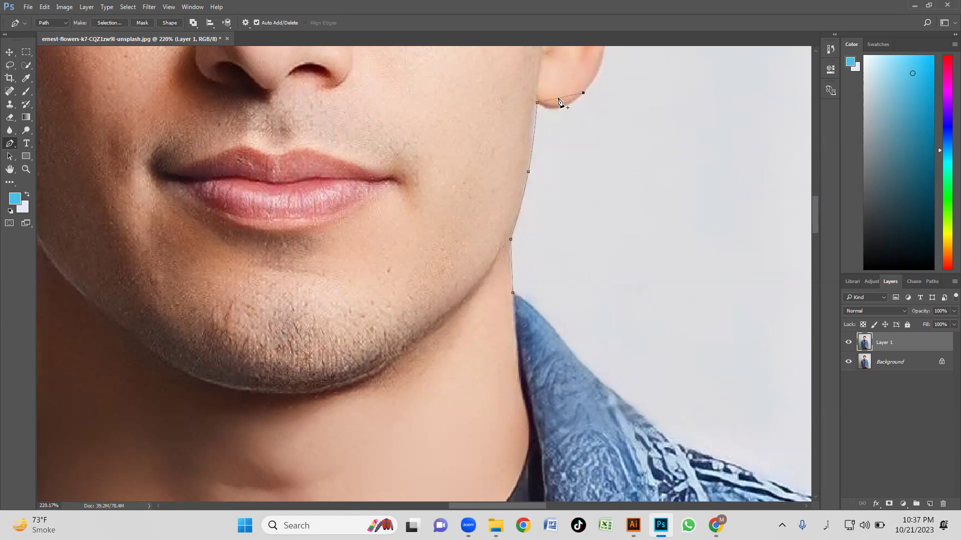
left_click_drag(559, 100, 561, 109)
scroll(583, 110, "up", 2)
left_click_drag(649, 117, 587, 230)
left_click(548, 190)
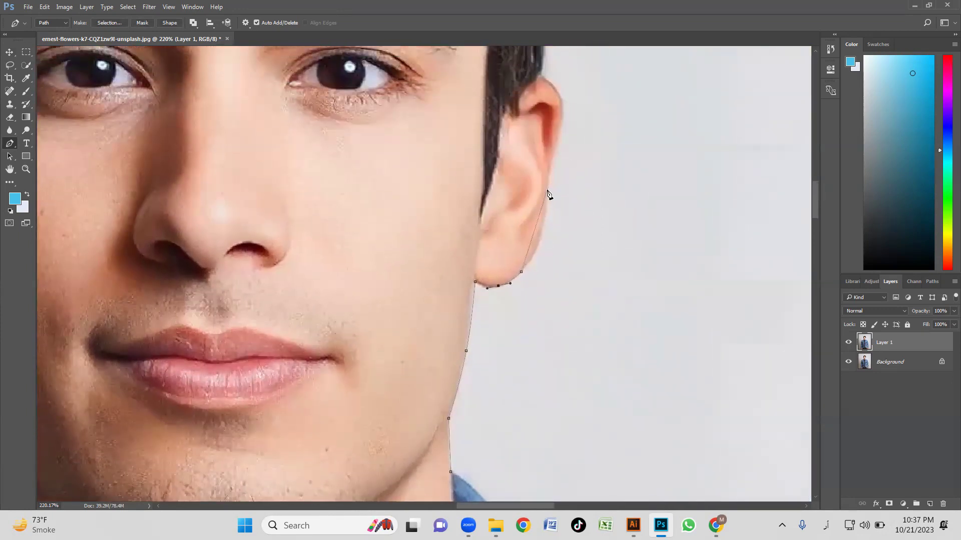
left_click_drag(540, 229, 540, 238)
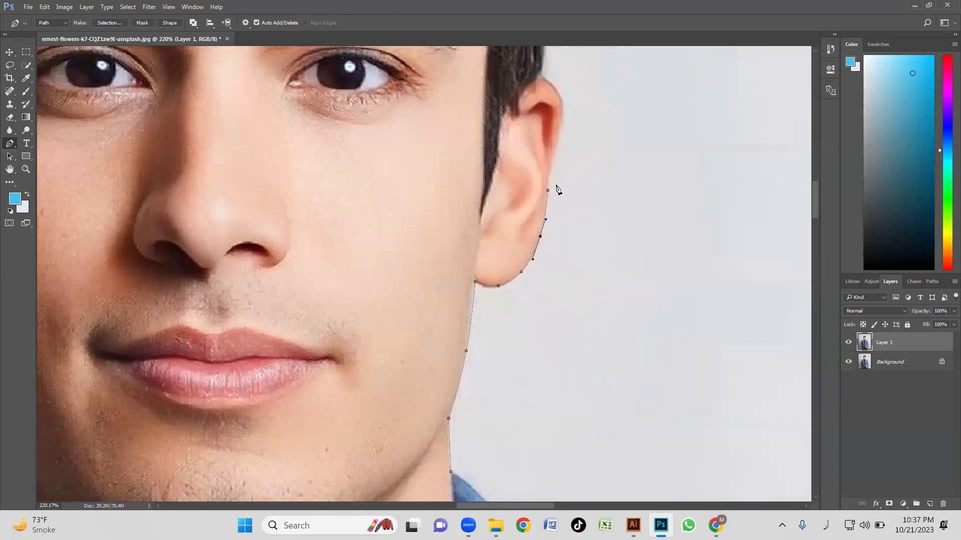
left_click(557, 134)
left_click(538, 77)
left_click_drag(552, 103, 560, 99)
Continue the path over the top of the image-right ear to where it meets the hair.
scroll(556, 100, "up", 3)
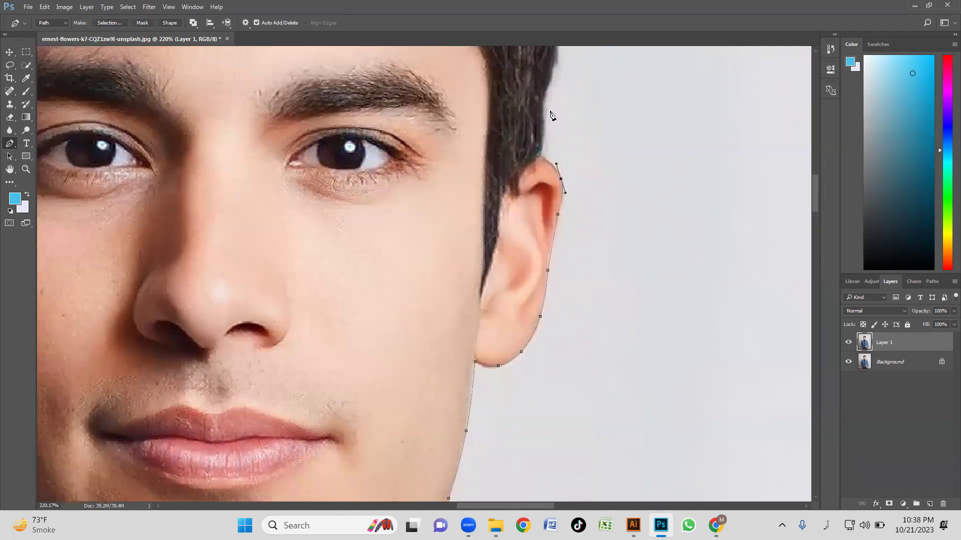
scroll(553, 118, "down", 2)
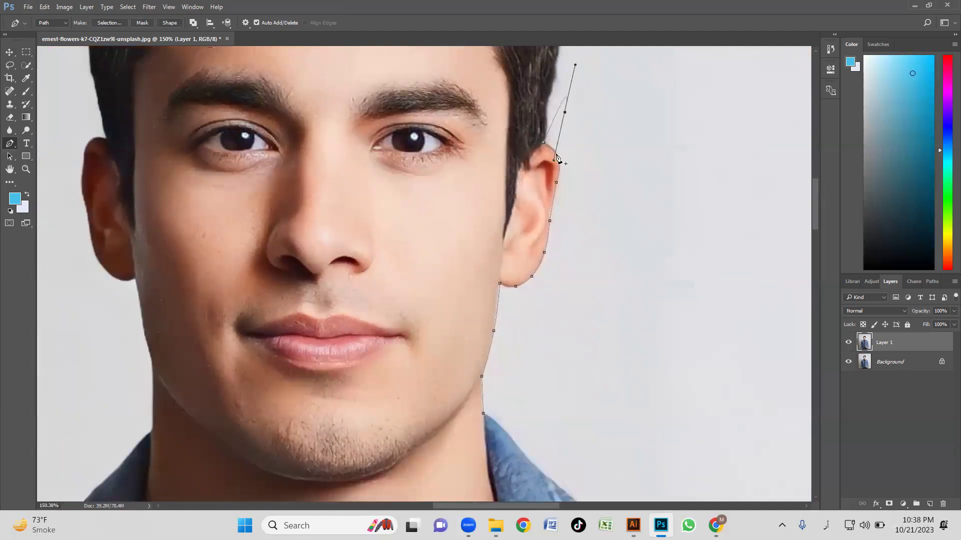
scroll(558, 145, "up", 2)
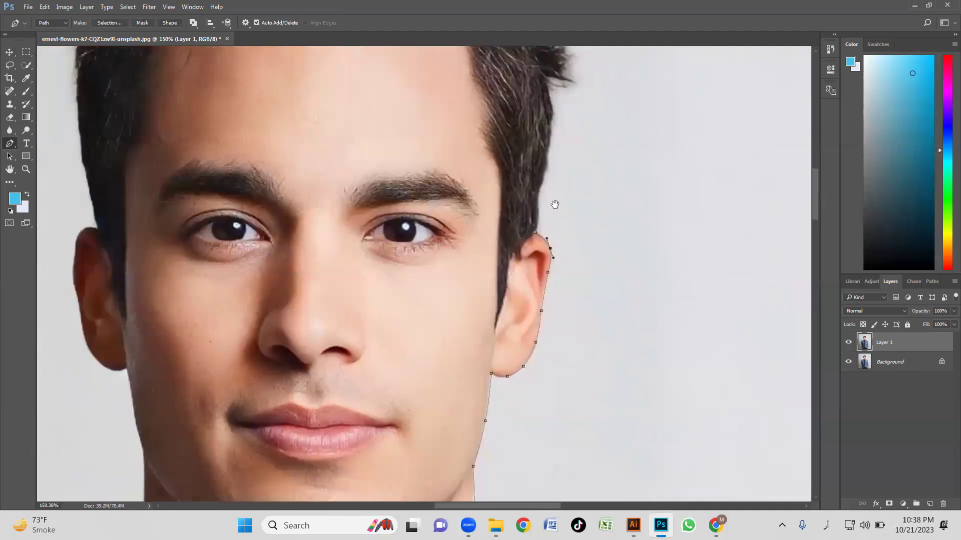
scroll(550, 193, "up", 2)
scroll(548, 200, "up", 1)
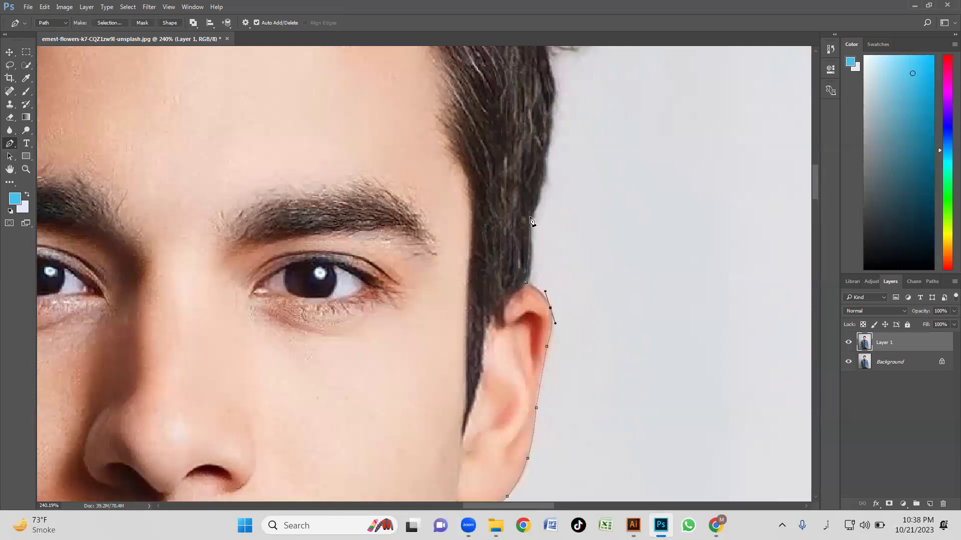
Extend the path up the image-right hair edge from the ear to just below the protruding tuft.
left_click(529, 221)
left_click(531, 253)
left_click_drag(543, 160, 537, 191)
scroll(545, 165, "up", 3)
left_click(540, 146)
left_click(542, 205)
left_click_drag(546, 209, 549, 210)
scroll(542, 145, "up", 1)
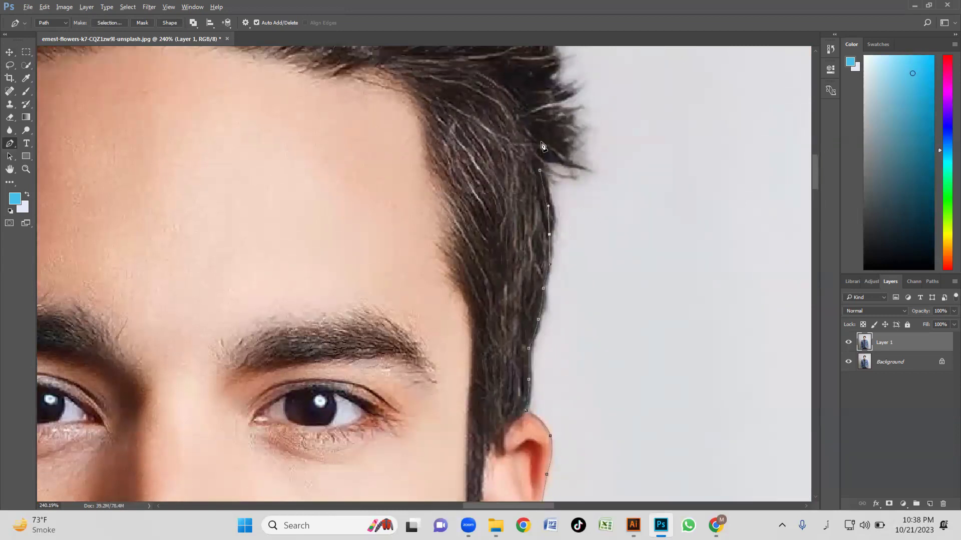
Bring the path back down through the cheek and close it at its starting point beside the collar.
scroll(543, 146, "down", 1)
left_click_drag(507, 268, 507, 214)
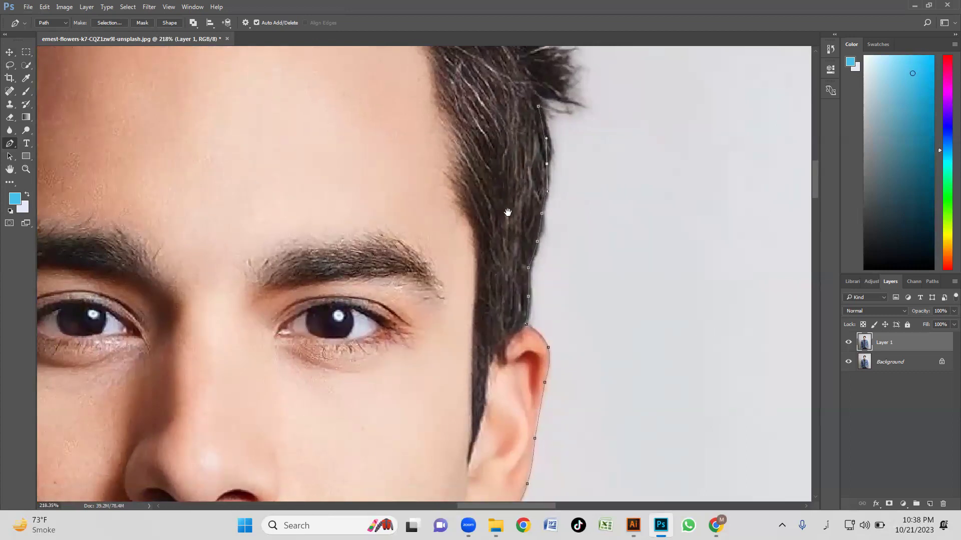
scroll(508, 213, "down", 4)
scroll(463, 247, "down", 3)
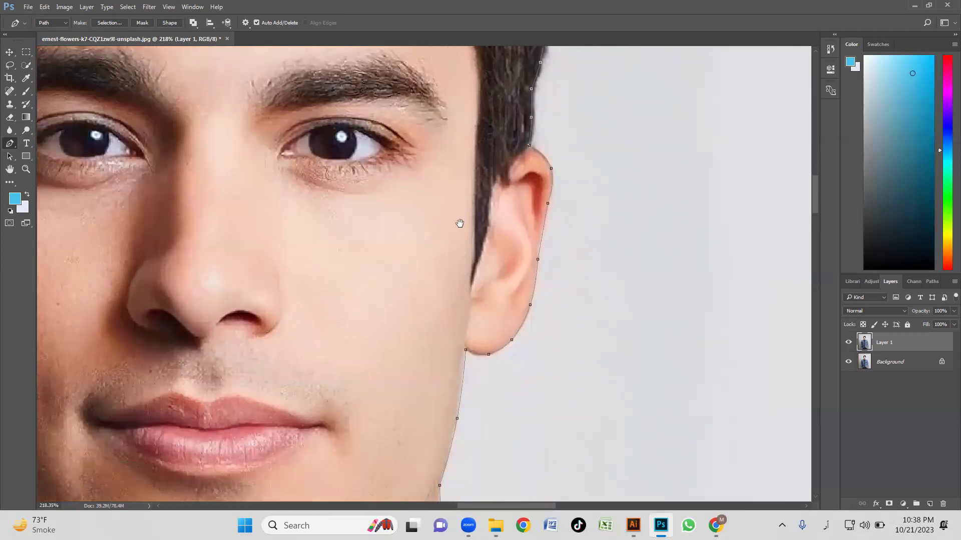
scroll(463, 200, "down", 6)
scroll(461, 257, "down", 2)
scroll(451, 245, "down", 1)
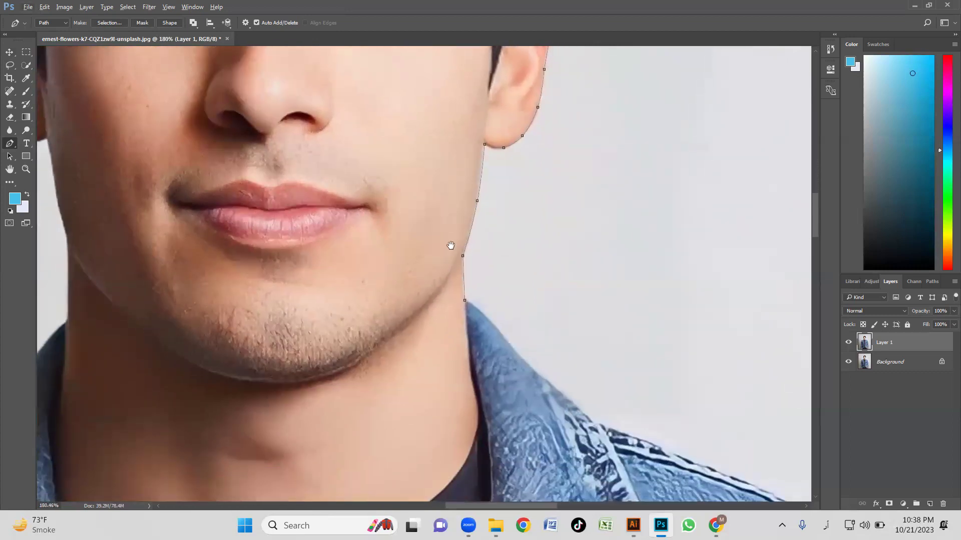
scroll(451, 246, "up", 2)
left_click(398, 200)
left_click(455, 315)
left_click(469, 310)
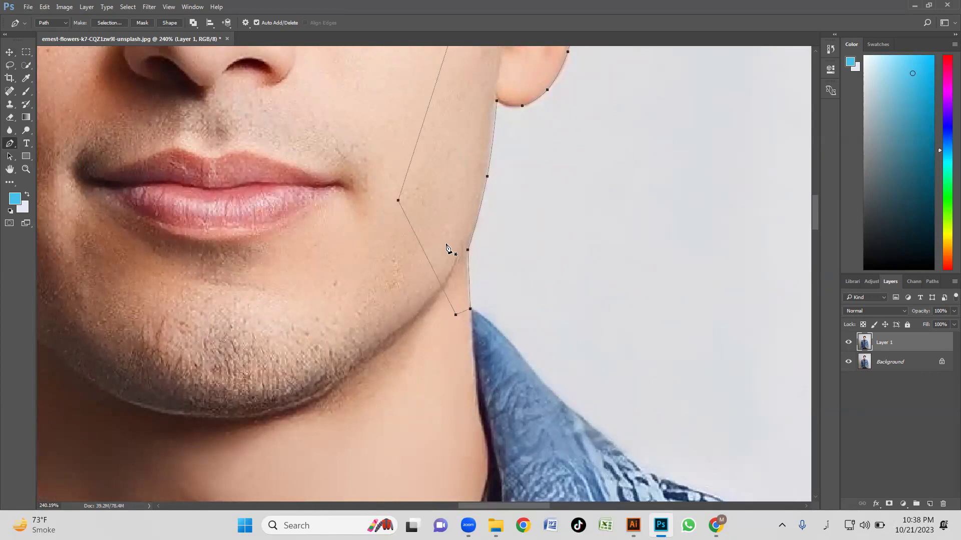
Convert the closed path into a new anti-aliased selection.
right_click(448, 198)
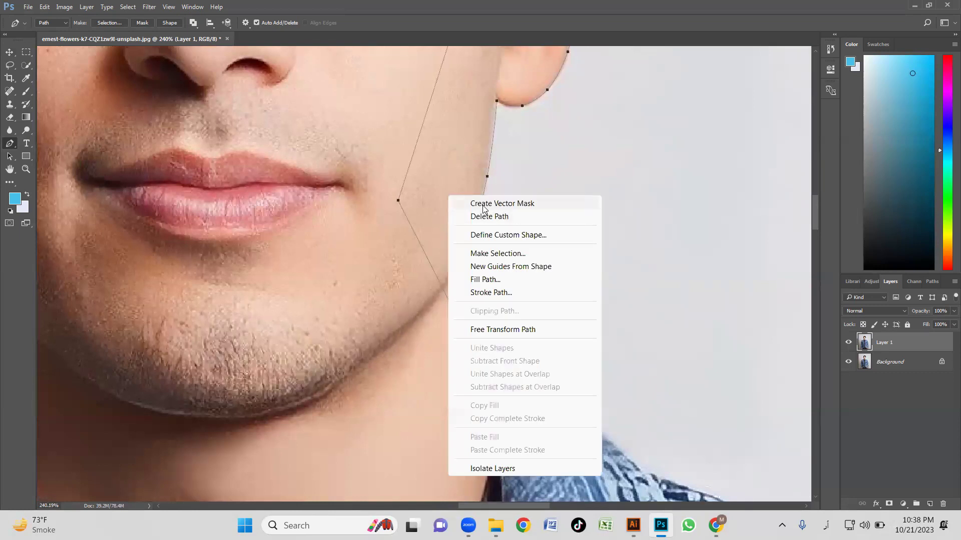
left_click(487, 253)
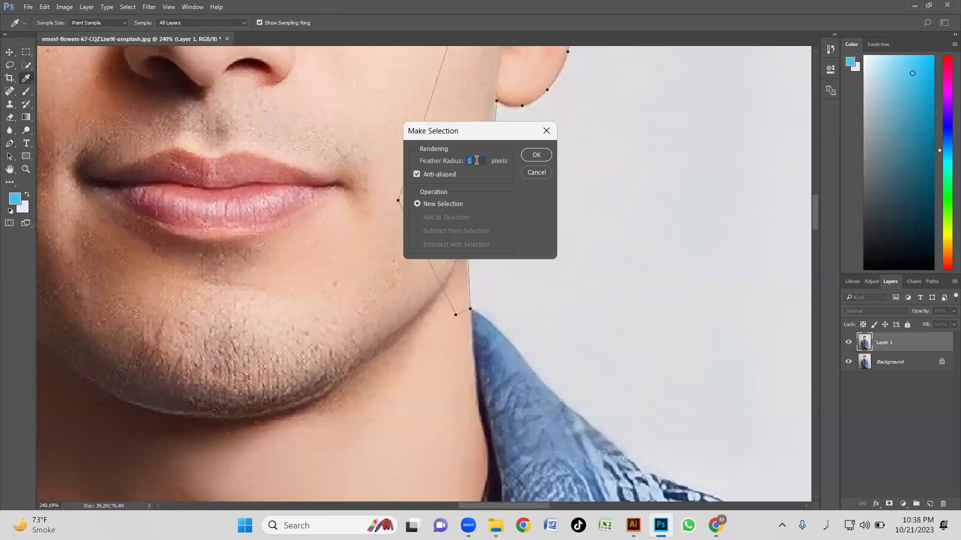
left_click(536, 156)
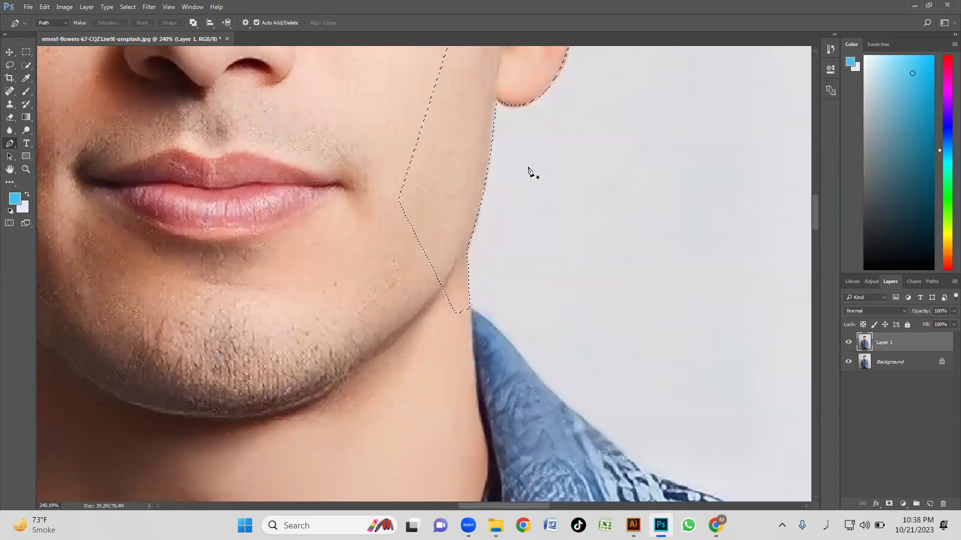
Review the selection outline along the face, ear and hair, and deselect it.
scroll(531, 169, "down", 2)
scroll(529, 170, "down", 3)
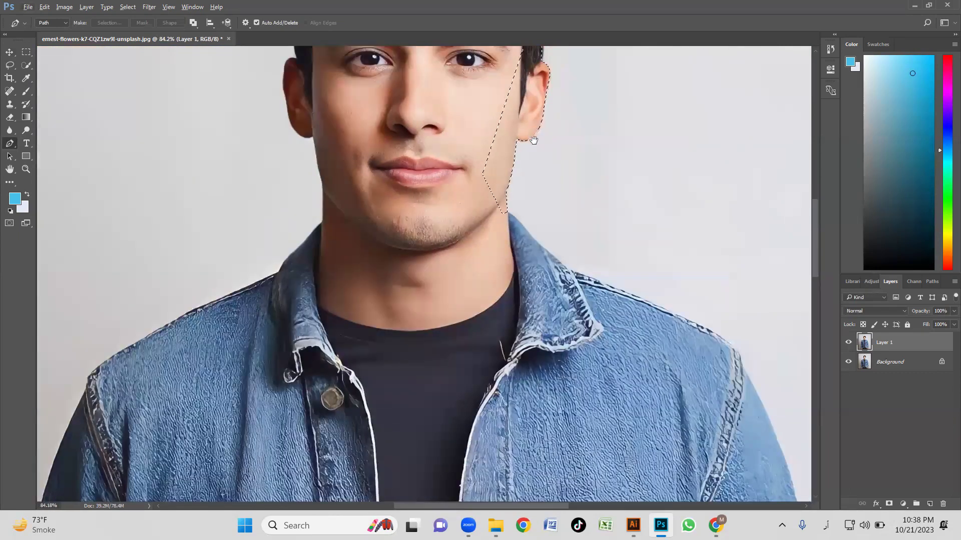
left_click_drag(534, 140, 516, 216)
scroll(526, 171, "down", 2)
scroll(526, 171, "down", 5)
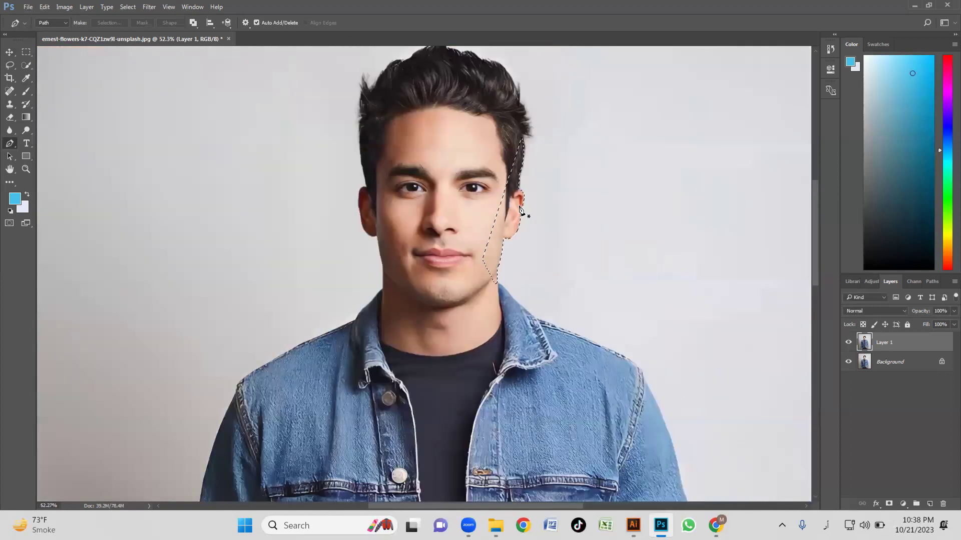
scroll(519, 207, "up", 4)
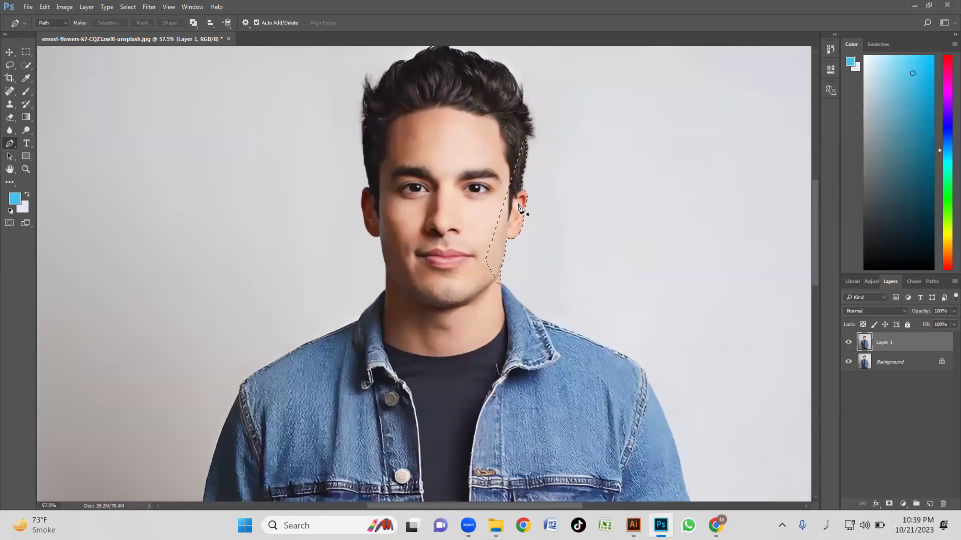
key("ctrl+d")
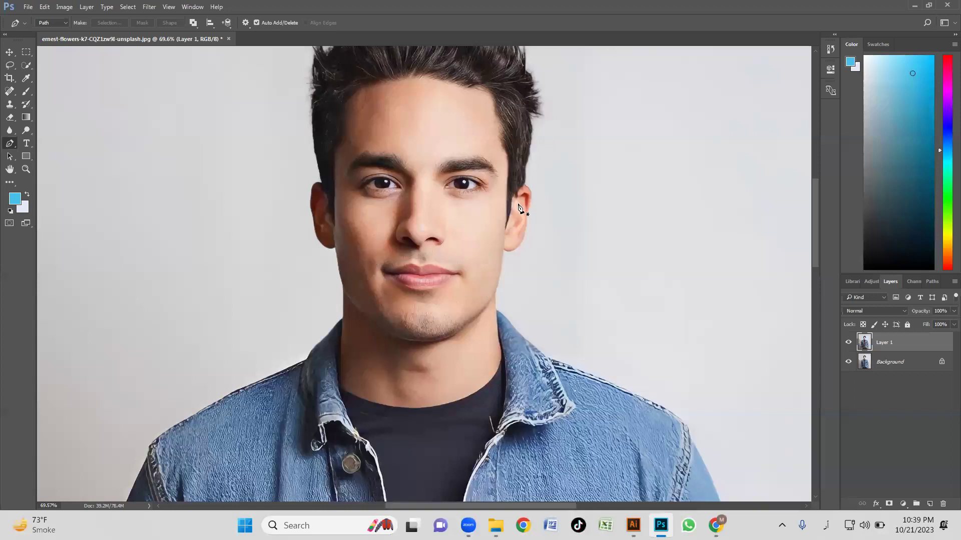
Add a layer mask to the duplicated photo layer for masking around the denim jacket's image-right shoulder.
scroll(519, 207, "down", 2)
scroll(519, 208, "up", 3)
scroll(519, 208, "down", 6)
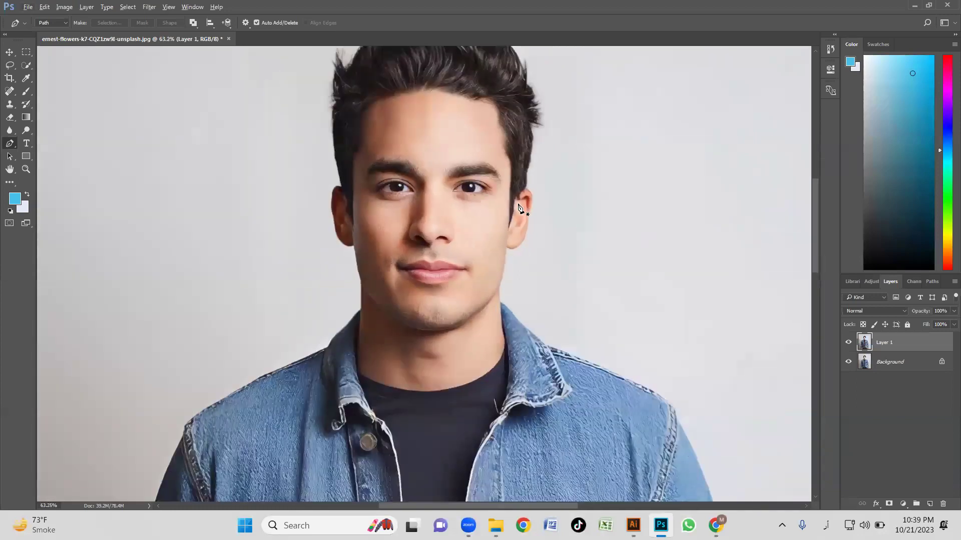
scroll(551, 246, "down", 1)
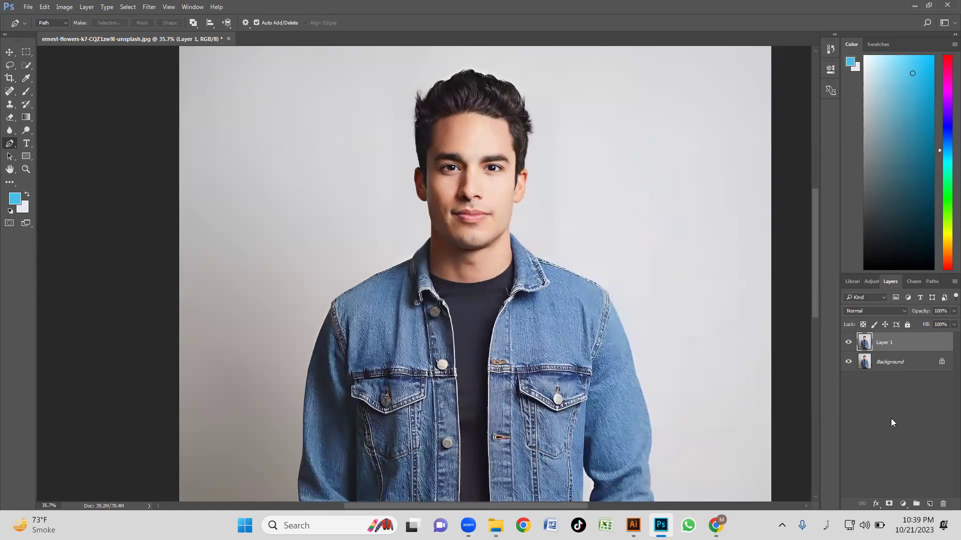
scroll(622, 311, "up", 3)
key("v")
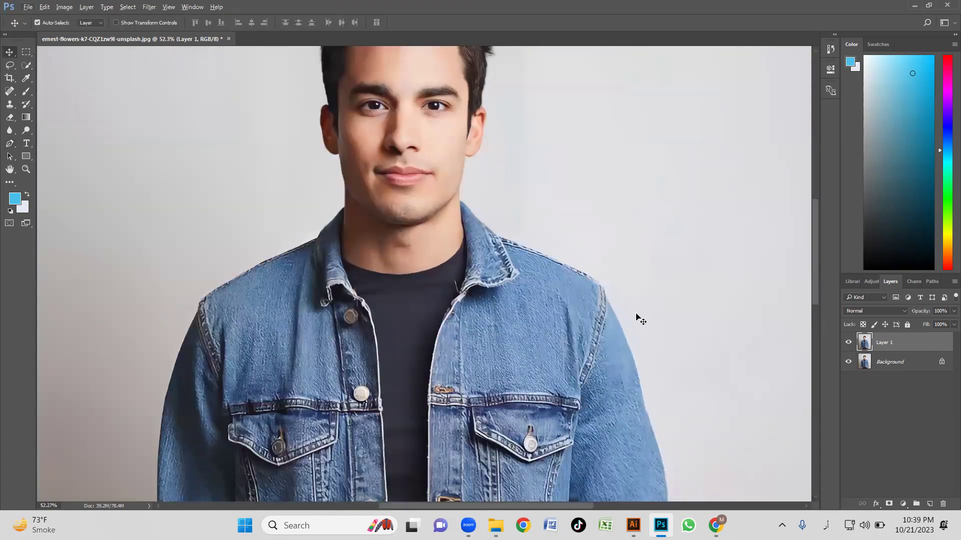
scroll(637, 317, "up", 2)
left_click_drag(706, 346, 625, 255)
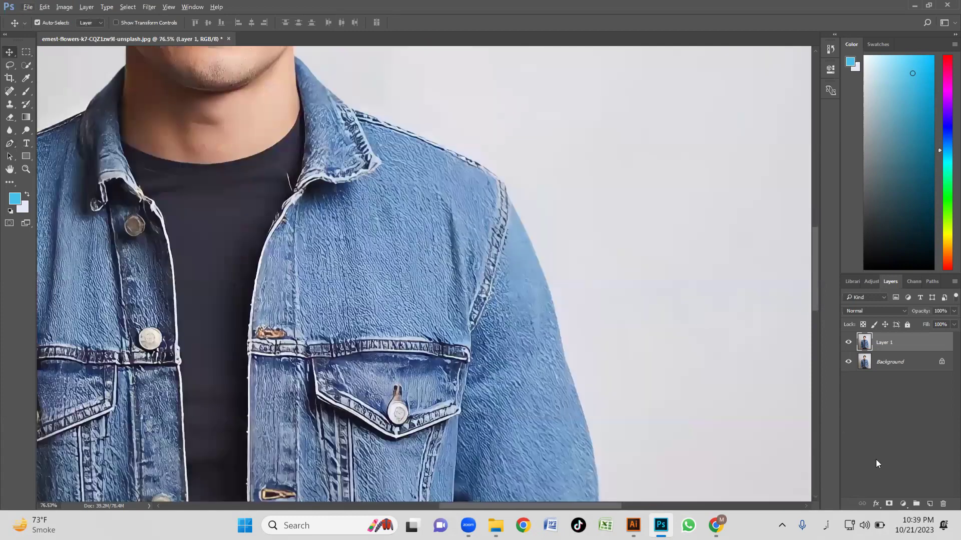
left_click(889, 503)
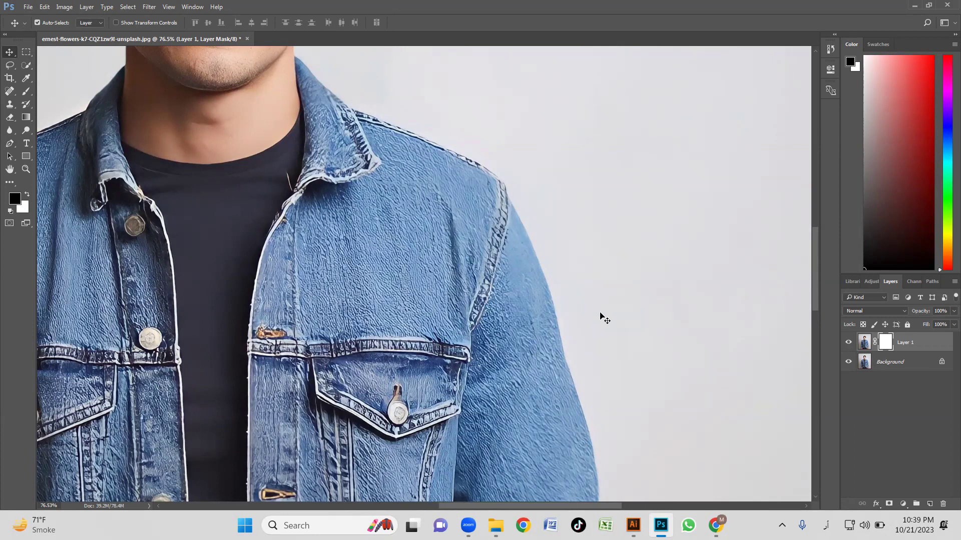
key("ctrl+z")
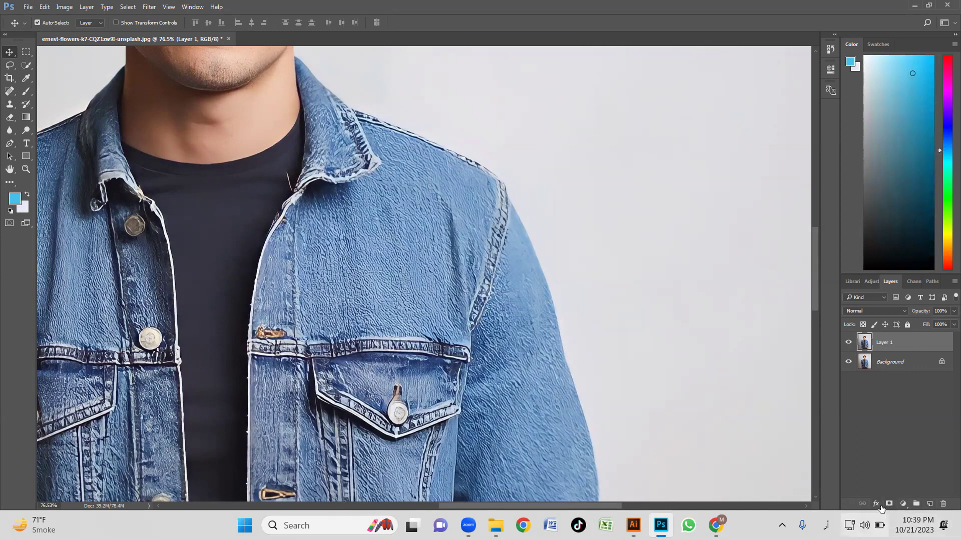
left_click(889, 504)
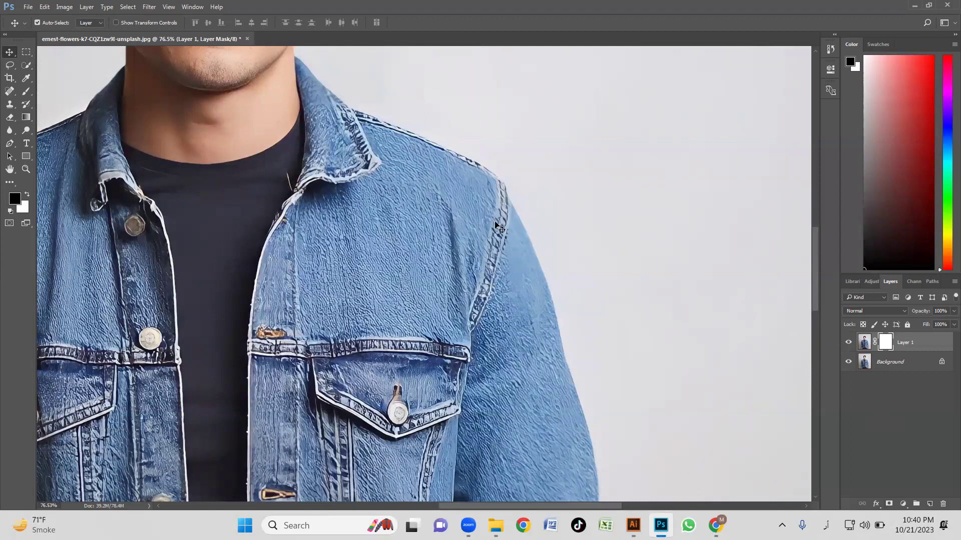
Try adding another mask to the already masked photo layer, and undo it.
scroll(495, 217, "down", 2)
scroll(495, 217, "up", 3)
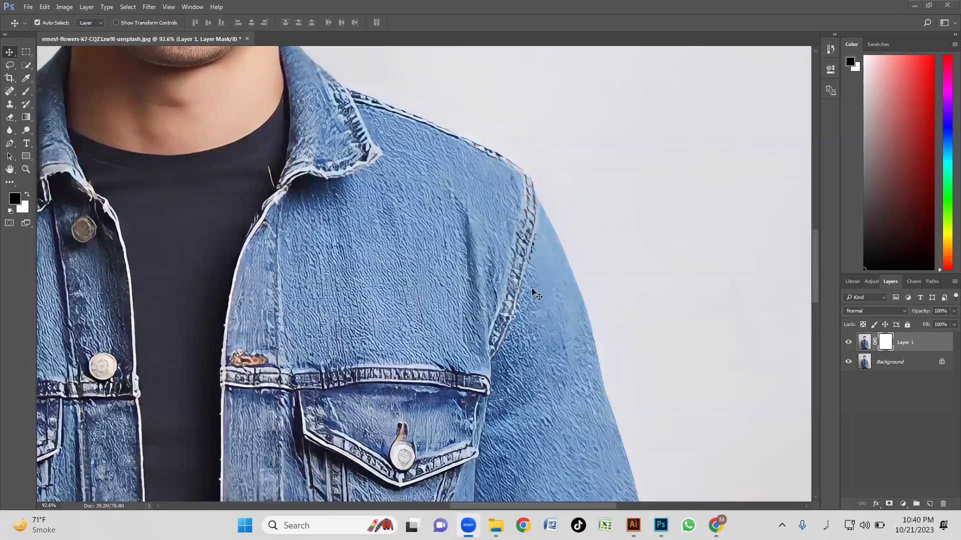
scroll(515, 249, "down", 1)
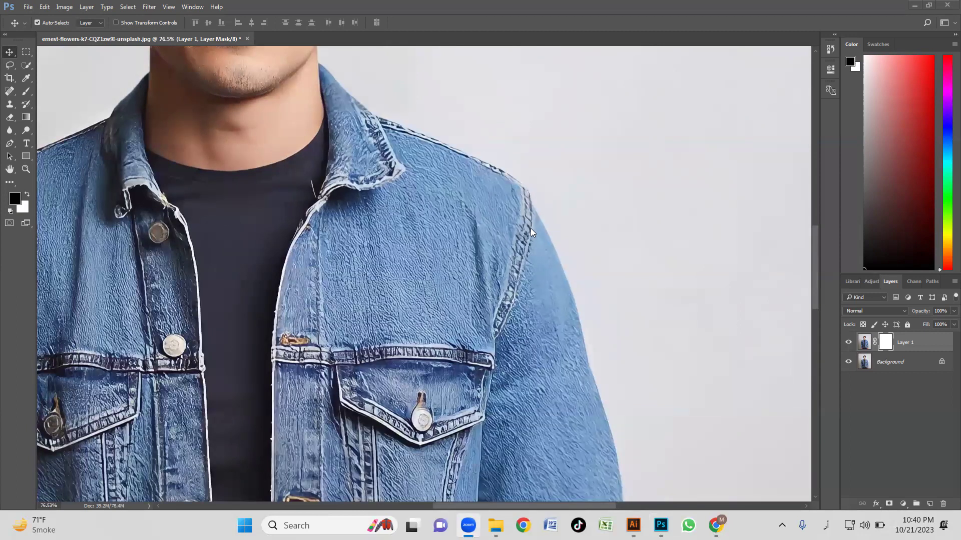
scroll(534, 231, "up", 1)
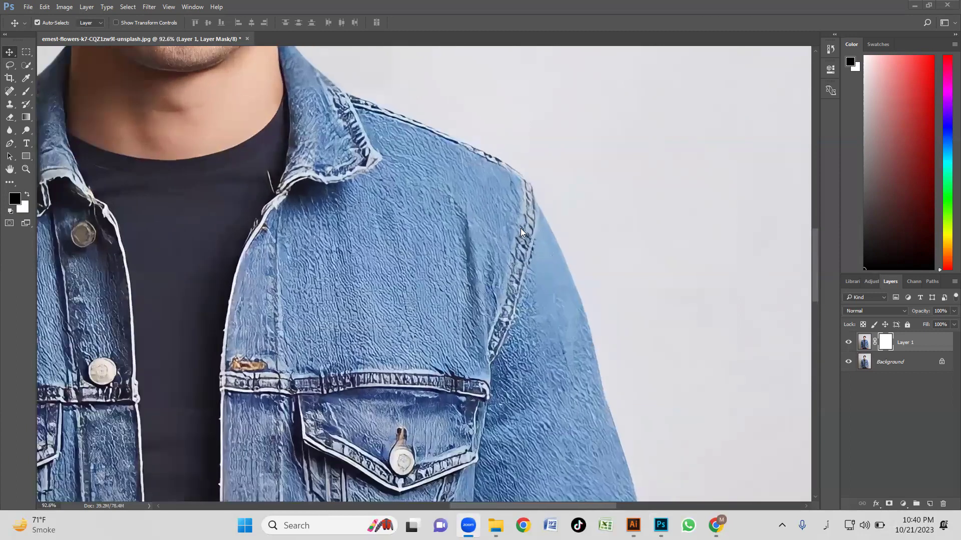
left_click_drag(535, 310, 618, 323)
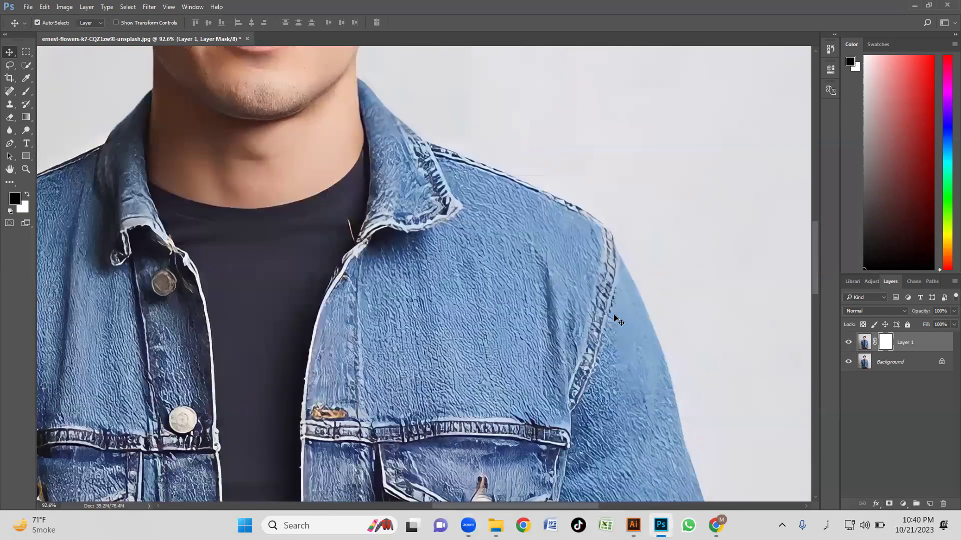
scroll(619, 322, "up", 1)
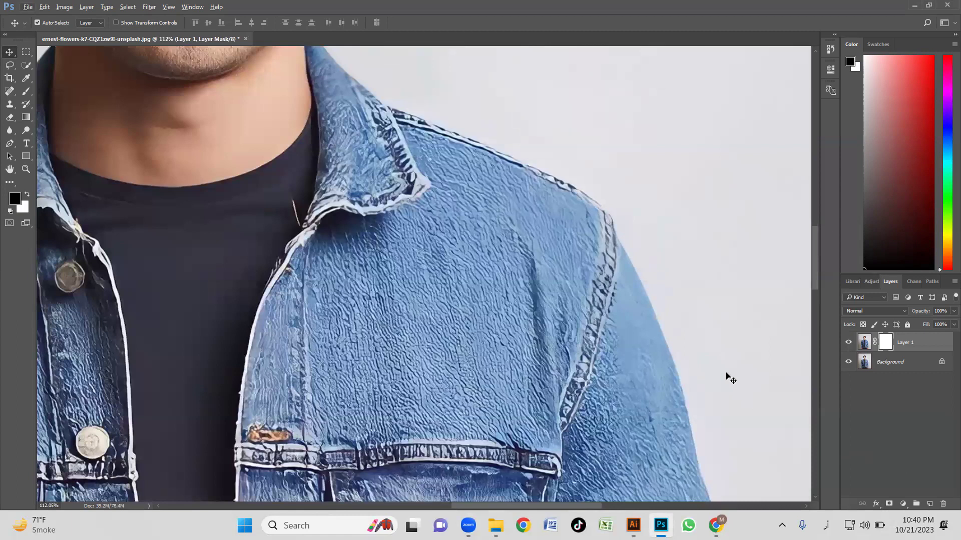
scroll(656, 358, "up", 1)
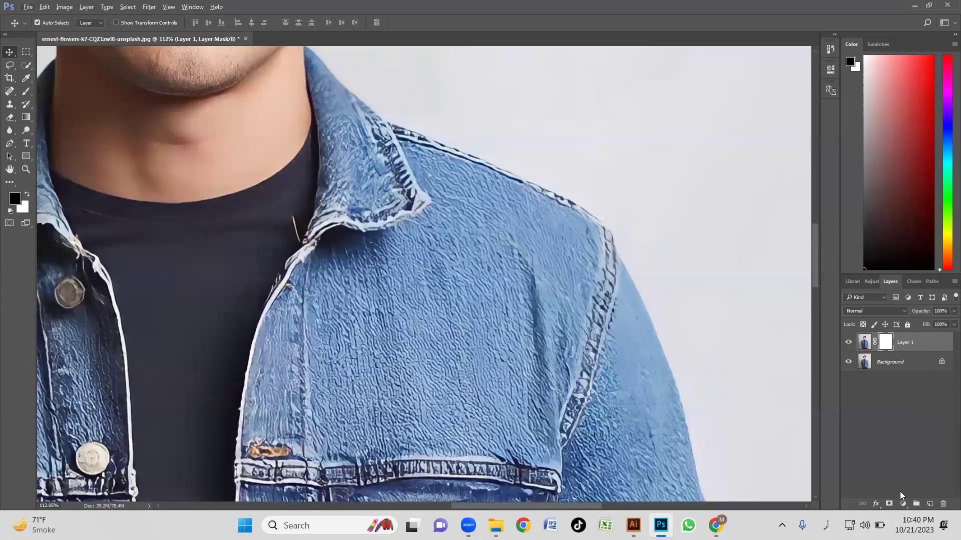
left_click(891, 504)
key("ctrl+z")
Choose the Brush tool for the layer mask and reduce its size to 67 px.
scroll(540, 279, "up", 2)
left_click_drag(564, 311, 538, 311)
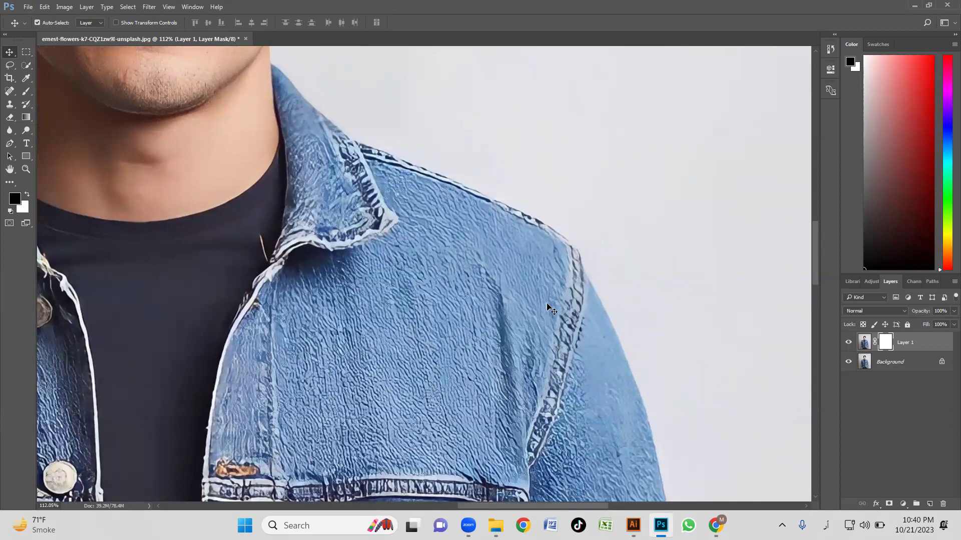
key("b")
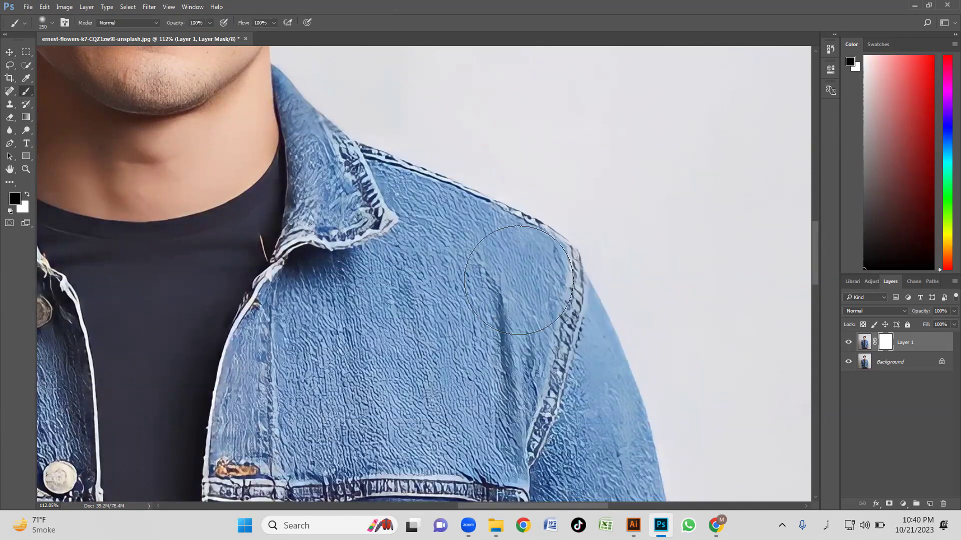
right_click(26, 91)
left_click(49, 91)
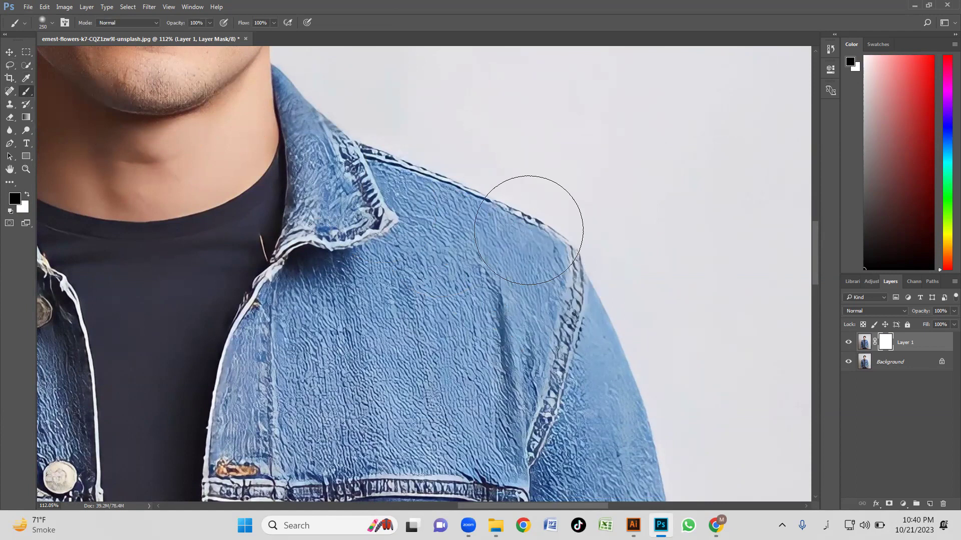
right_click(596, 202)
left_click_drag(669, 224, 665, 225)
Paint a spot on the layer mask beside the image-right shoulder, and hide the Background layer to reveal the masked areas.
left_click(583, 163)
key("x")
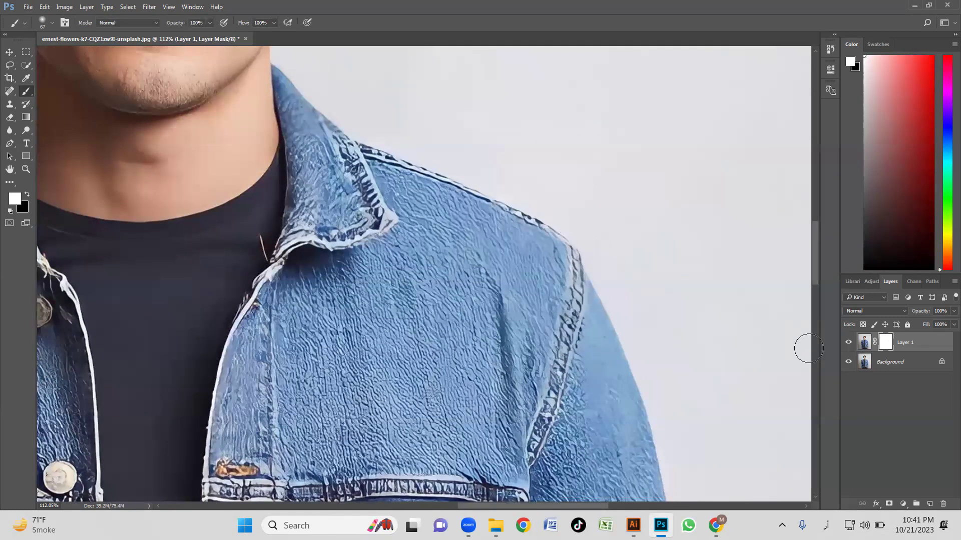
left_click(848, 364)
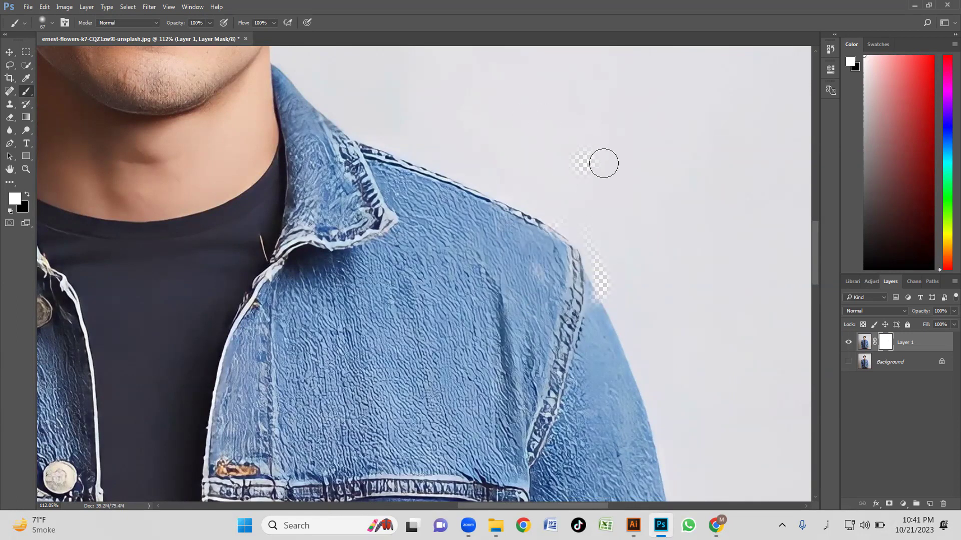
scroll(615, 189, "up", 3)
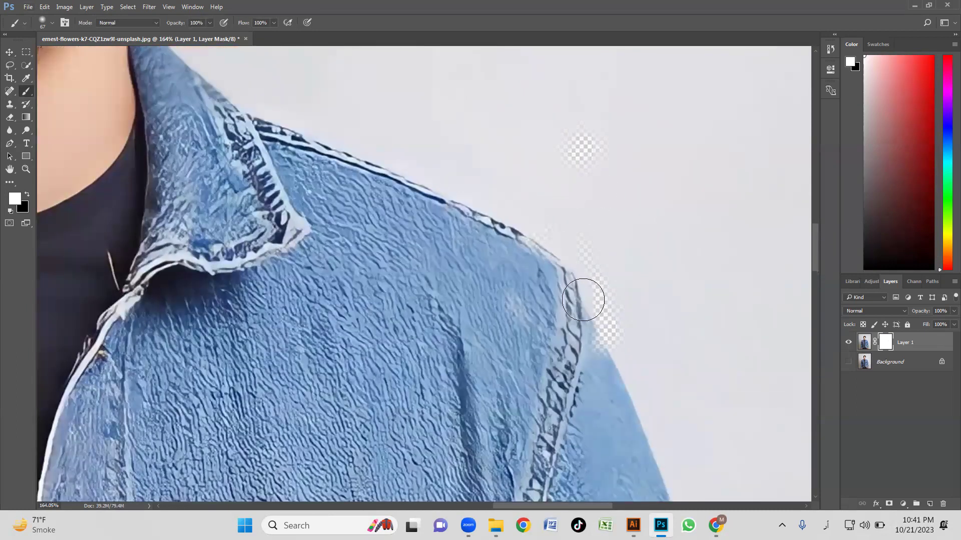
left_click(849, 363)
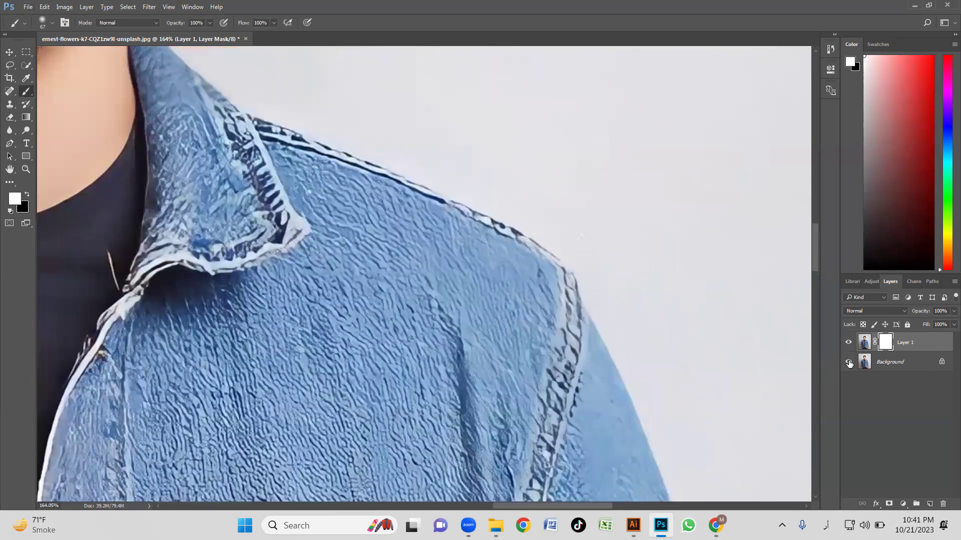
left_click(849, 364)
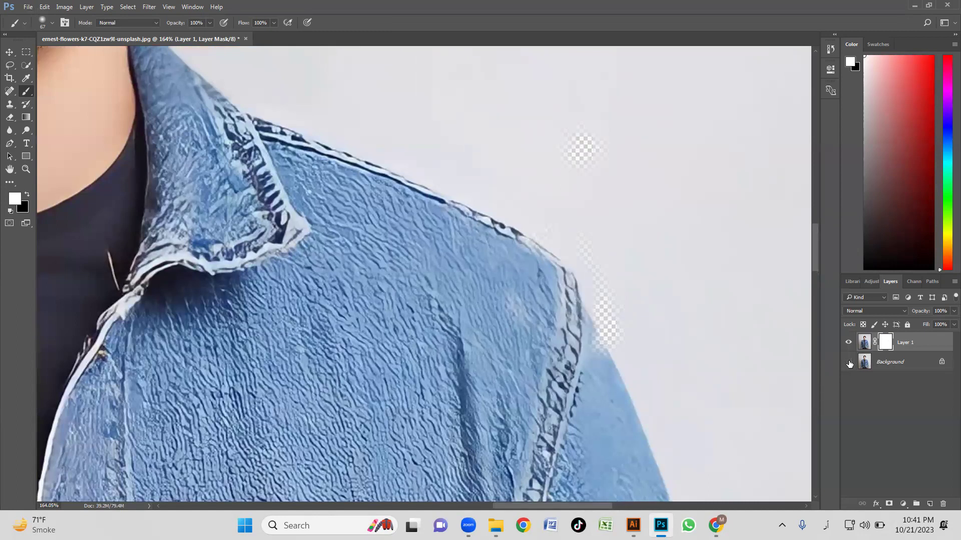
left_click(850, 364)
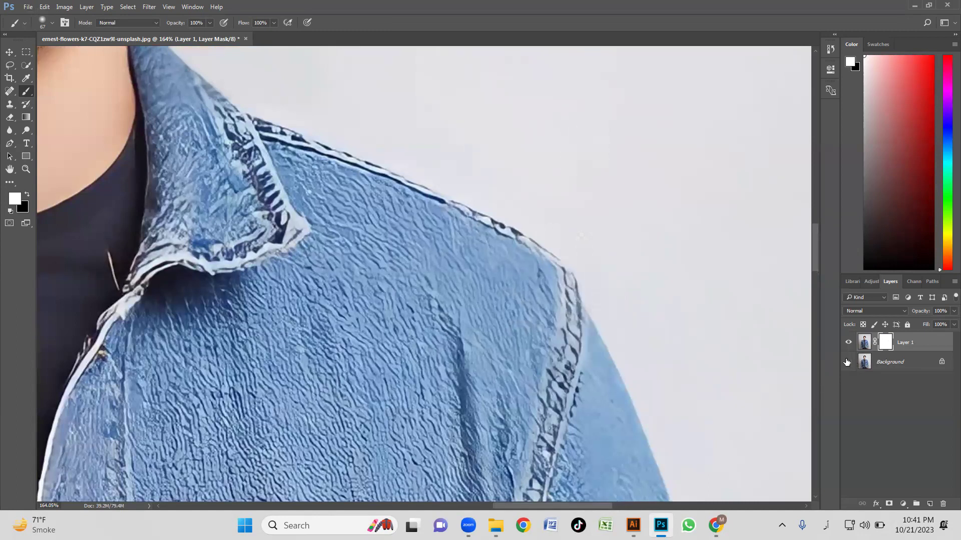
left_click(848, 362)
Brush black on Layer 1's mask to hide the image-right shoulder edge, upper sleeve and adjacent backdrop.
key("x")
mouse_move(579, 168)
left_mouse_down()
mouse_move(592, 137)
mouse_move(573, 170)
mouse_move(578, 160)
mouse_move(538, 191)
mouse_move(504, 193)
mouse_move(458, 221)
mouse_move(518, 256)
mouse_move(433, 209)
mouse_move(451, 230)
mouse_move(608, 302)
mouse_move(580, 295)
mouse_move(616, 289)
mouse_move(586, 263)
mouse_move(582, 291)
mouse_move(598, 303)
mouse_move(602, 333)
mouse_move(571, 301)
mouse_move(561, 322)
mouse_move(563, 348)
mouse_move(608, 367)
mouse_move(570, 347)
mouse_move(444, 216)
mouse_move(386, 189)
mouse_move(362, 157)
mouse_move(401, 242)
mouse_move(566, 366)
mouse_move(625, 398)
mouse_move(647, 392)
mouse_move(576, 320)
left_mouse_up()
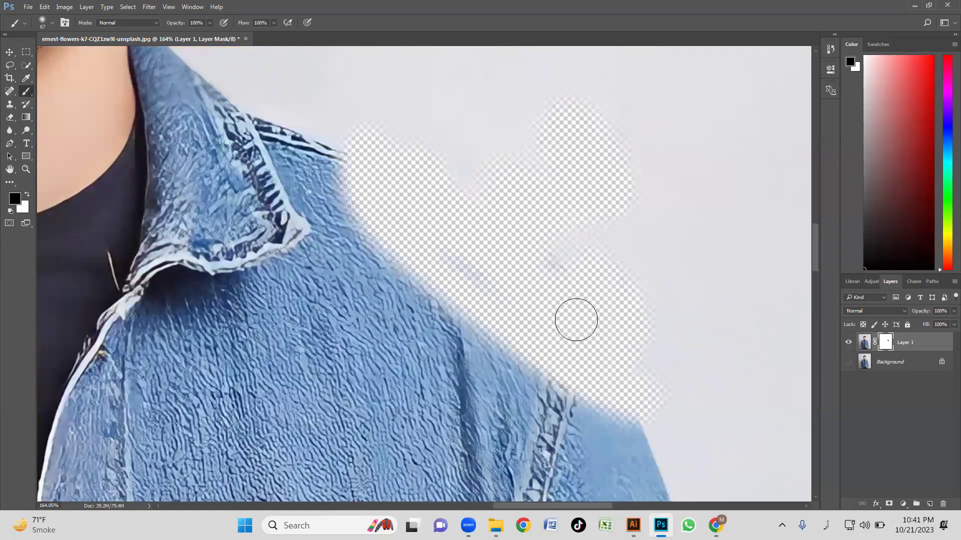
mouse_move(576, 320)
left_mouse_down()
mouse_move(448, 203)
mouse_move(480, 178)
mouse_move(526, 217)
left_mouse_up()
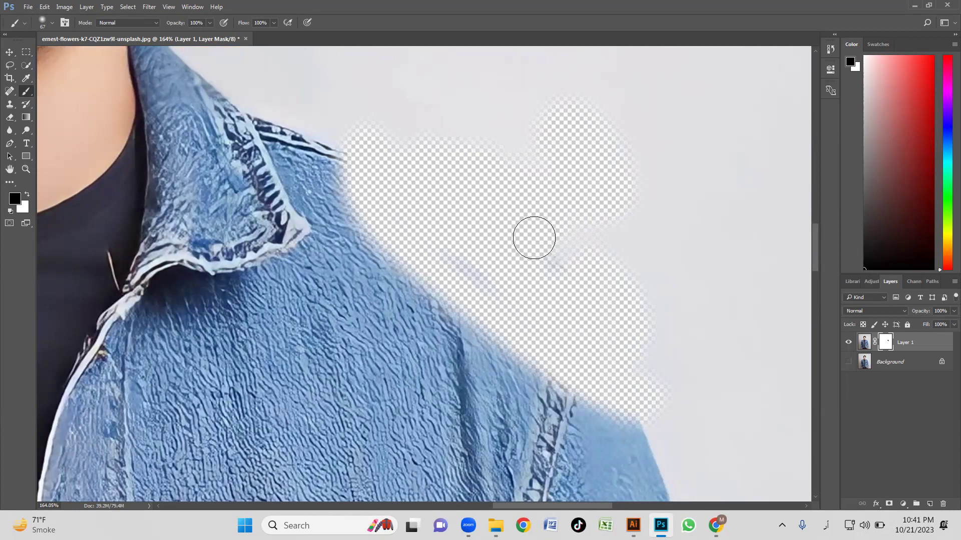
scroll(531, 233, "down", 1)
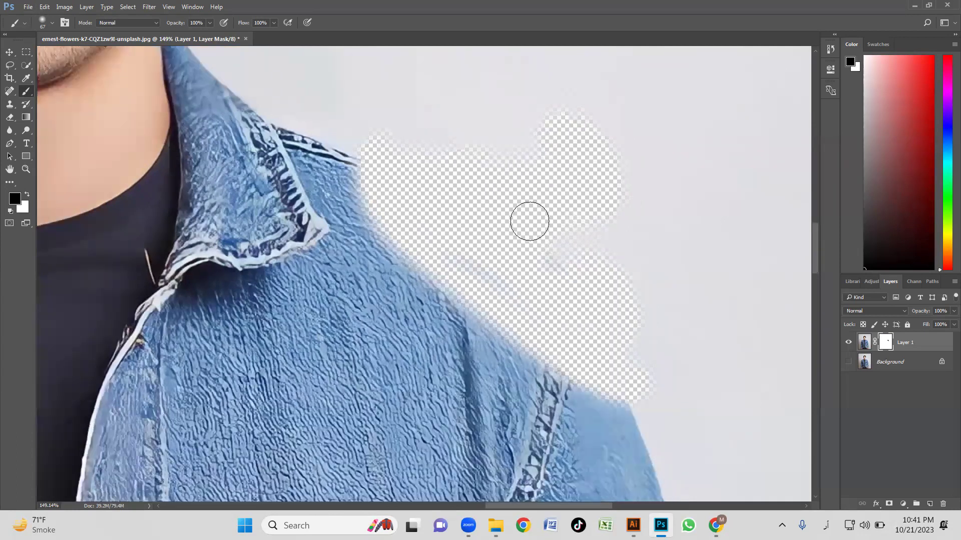
scroll(560, 239, "down", 3)
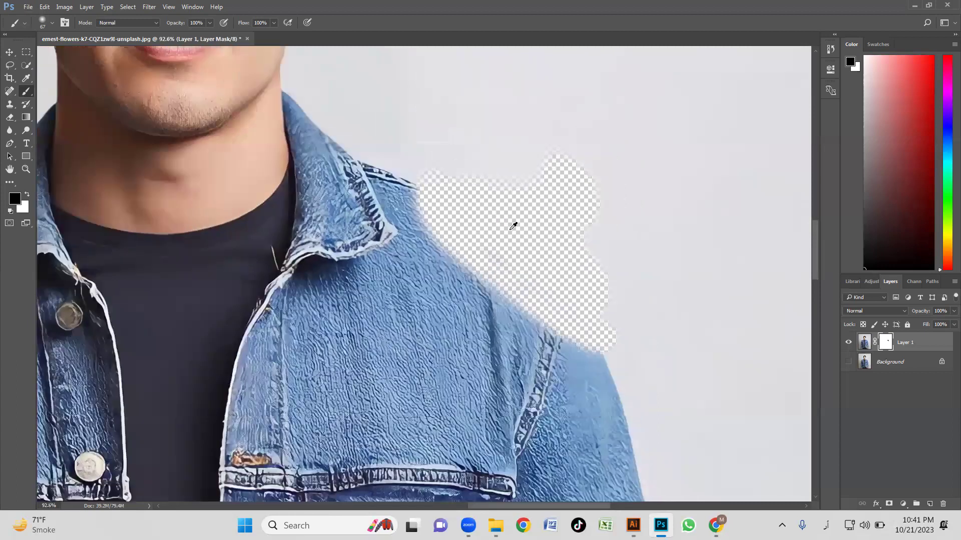
scroll(535, 247, "up", 3)
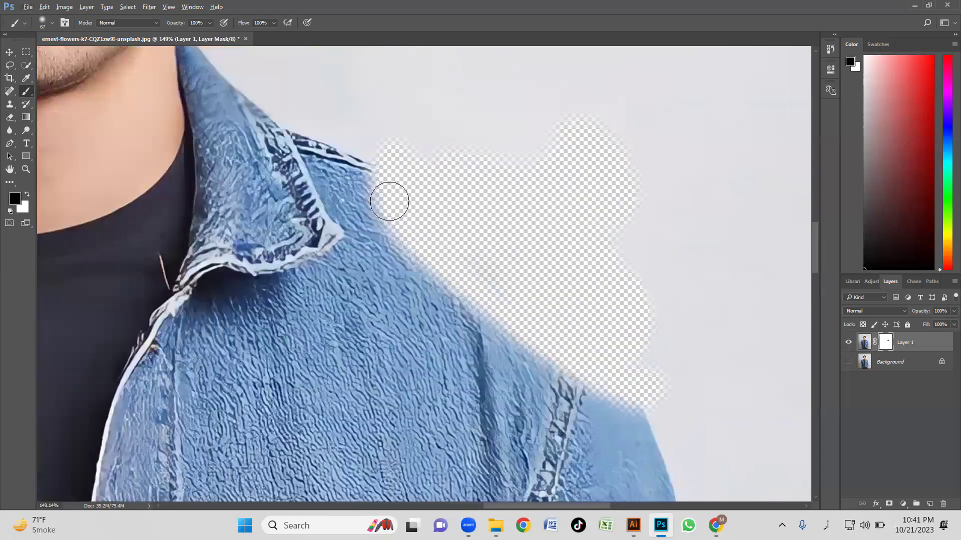
scroll(392, 199, "down", 1)
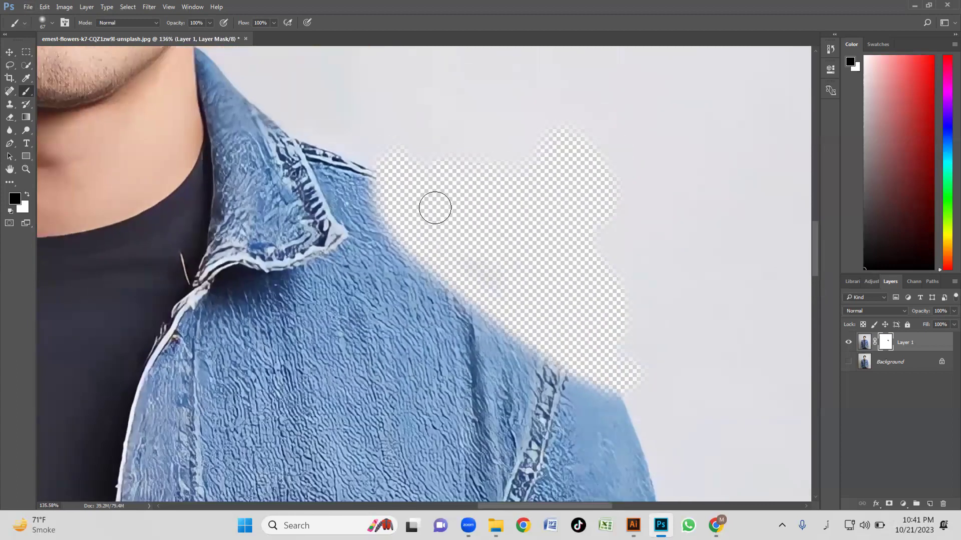
left_click_drag(440, 220, 412, 173)
mouse_move(538, 321)
left_mouse_down()
mouse_move(622, 395)
mouse_move(547, 333)
mouse_move(489, 266)
mouse_move(584, 365)
mouse_move(615, 419)
mouse_move(522, 313)
left_mouse_up()
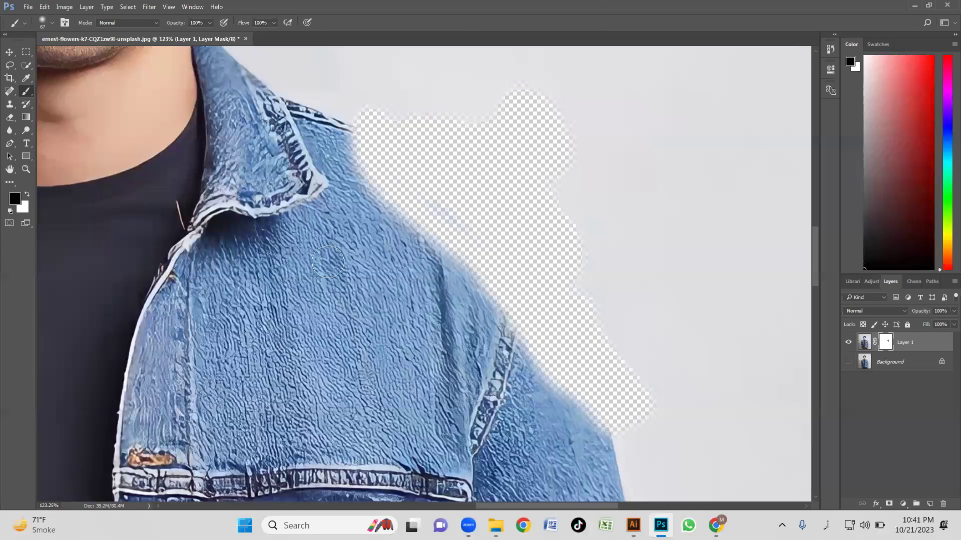
Demonstrate mask painting on the shoulder by restoring part of its edge in white and hiding it again in black.
key("x")
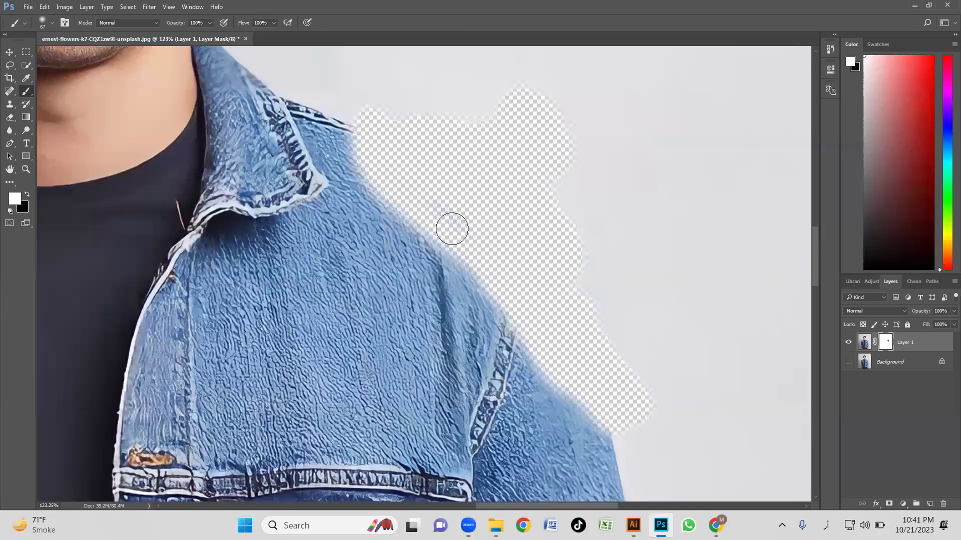
mouse_move(377, 143)
left_mouse_down()
mouse_move(406, 184)
mouse_move(354, 137)
mouse_move(384, 169)
mouse_move(348, 150)
mouse_move(383, 193)
mouse_move(362, 176)
mouse_move(383, 183)
left_mouse_up()
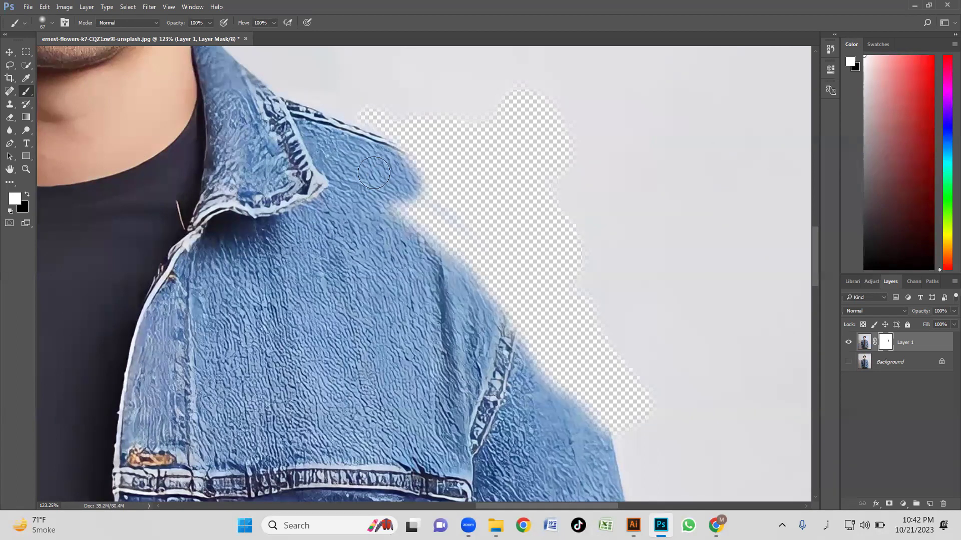
key("x")
key("x")
key("x")
key("x")
key("x")
key("x")
key("x")
key("x")
key("x")
key("x")
key("x")
key("x")
mouse_move(391, 189)
left_mouse_down()
mouse_move(440, 248)
mouse_move(407, 204)
mouse_move(453, 248)
mouse_move(409, 200)
mouse_move(487, 273)
mouse_move(463, 244)
mouse_move(477, 234)
mouse_move(451, 178)
mouse_move(385, 155)
mouse_move(412, 163)
mouse_move(485, 227)
mouse_move(449, 173)
mouse_move(407, 180)
mouse_move(398, 161)
mouse_move(408, 193)
mouse_move(393, 186)
mouse_move(467, 243)
mouse_move(422, 210)
mouse_move(438, 189)
mouse_move(514, 291)
mouse_move(471, 251)
mouse_move(429, 253)
mouse_move(473, 300)
mouse_move(456, 248)
mouse_move(520, 262)
left_mouse_up()
key("x")
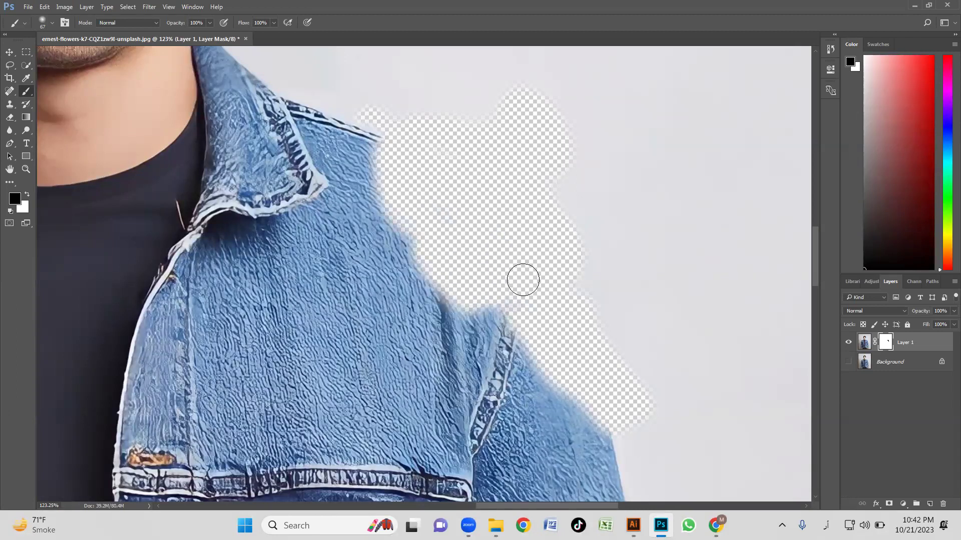
Enlarge the brush to 500 px and paint the mask white to restore the whole shoulder and surrounding backdrop.
key("x")
key("bracketright")
key("bracketright")
key("bracketright")
key("bracketright")
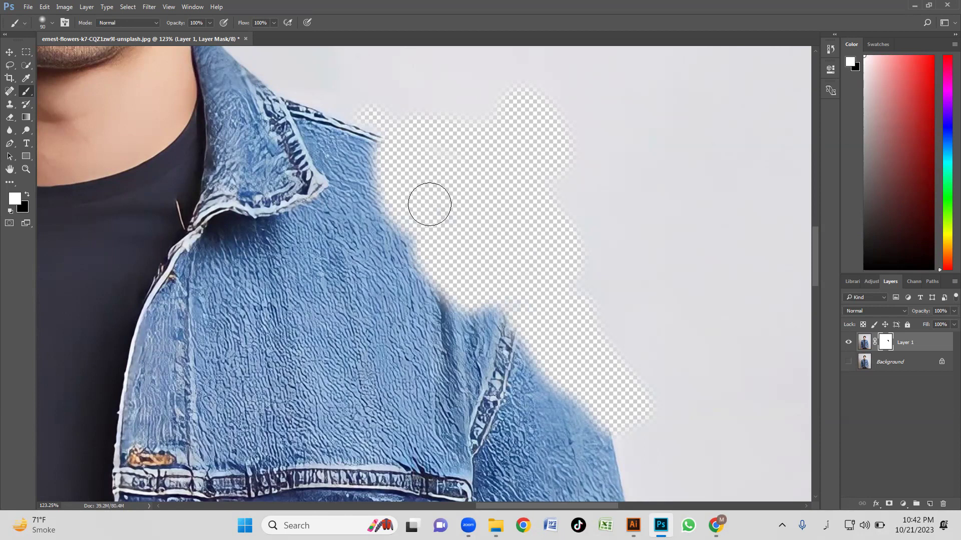
key("bracketright")
key("bracketright")
key("bracketright")
key("bracketright")
key("bracketright")
mouse_move(429, 189)
left_mouse_down()
mouse_move(574, 197)
mouse_move(537, 350)
left_mouse_up()
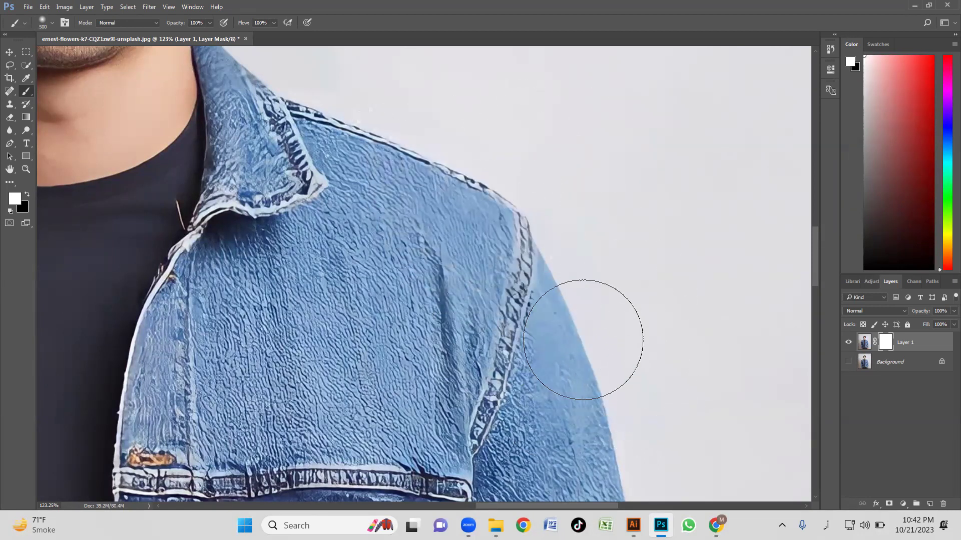
Choose the Move tool and examine the full portrait, including the face and jacket, at several magnifications.
scroll(584, 332, "down", 2)
scroll(583, 338, "down", 2)
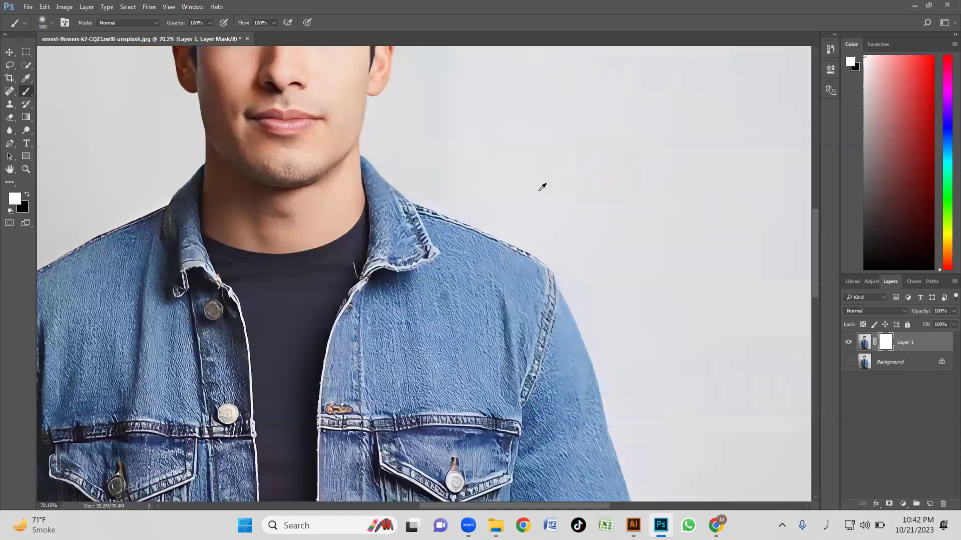
key("v")
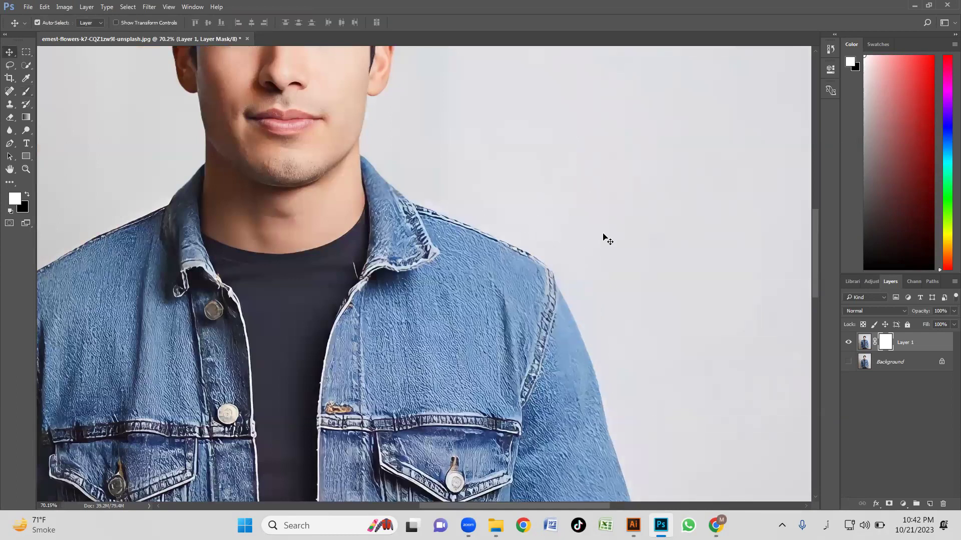
scroll(604, 235, "down", 6)
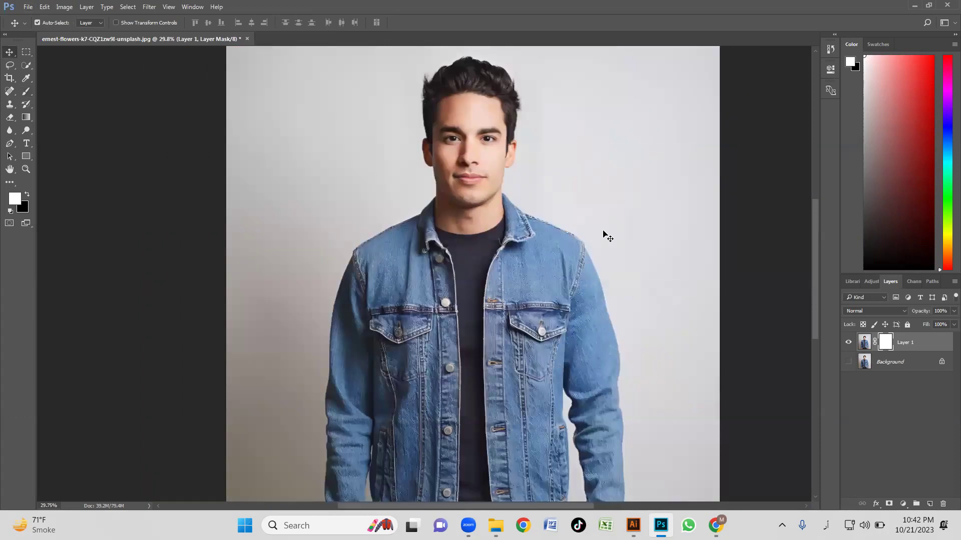
scroll(555, 213, "down", 1)
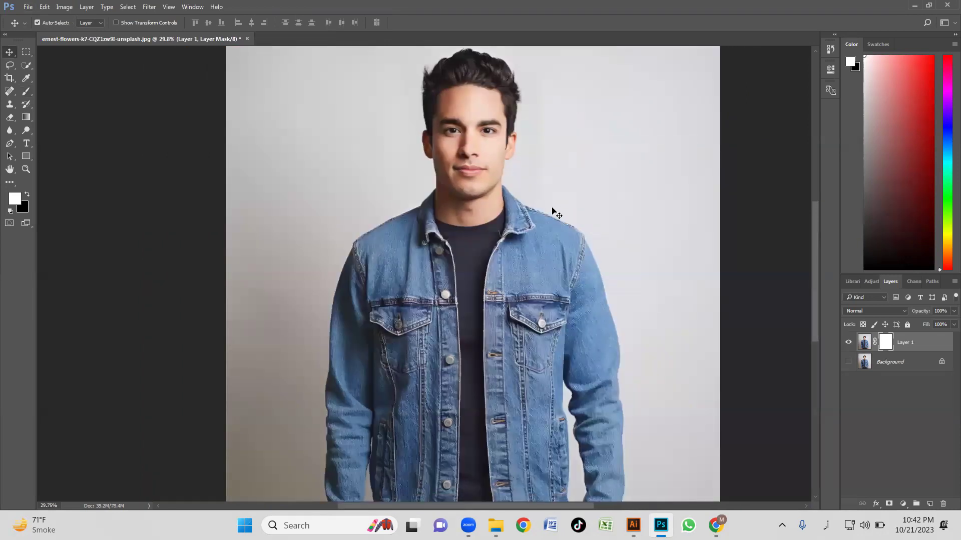
scroll(556, 181, "down", 1)
scroll(550, 178, "up", 7)
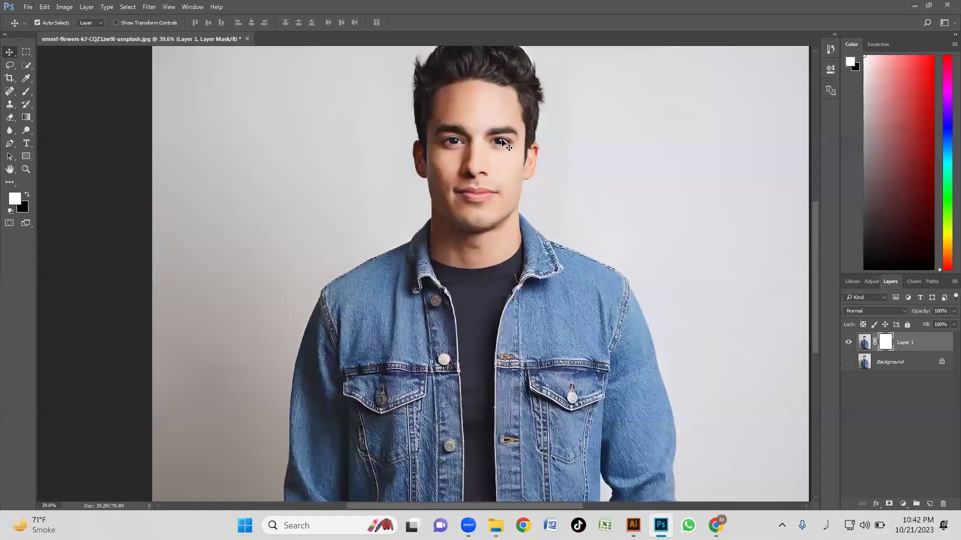
scroll(519, 154, "up", 2)
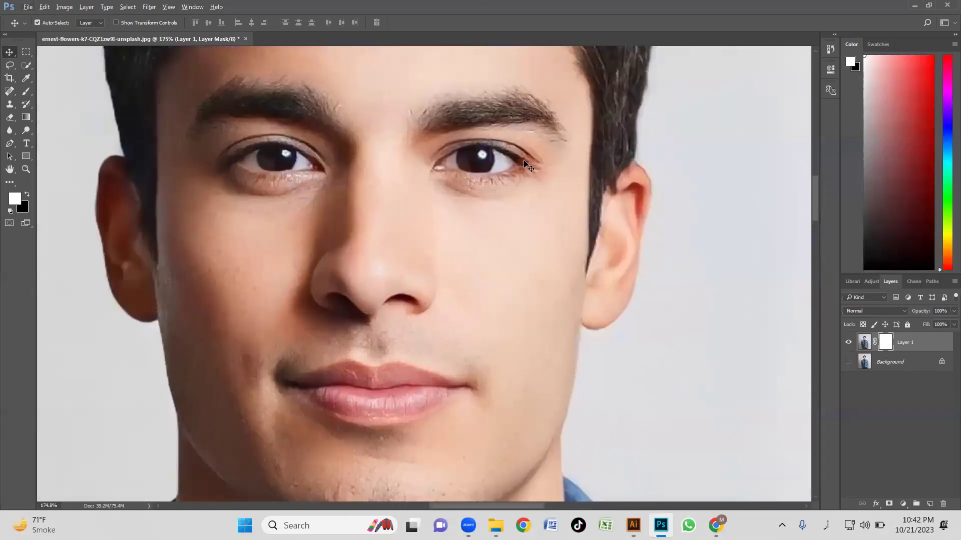
scroll(526, 168, "down", 4)
scroll(527, 167, "down", 5)
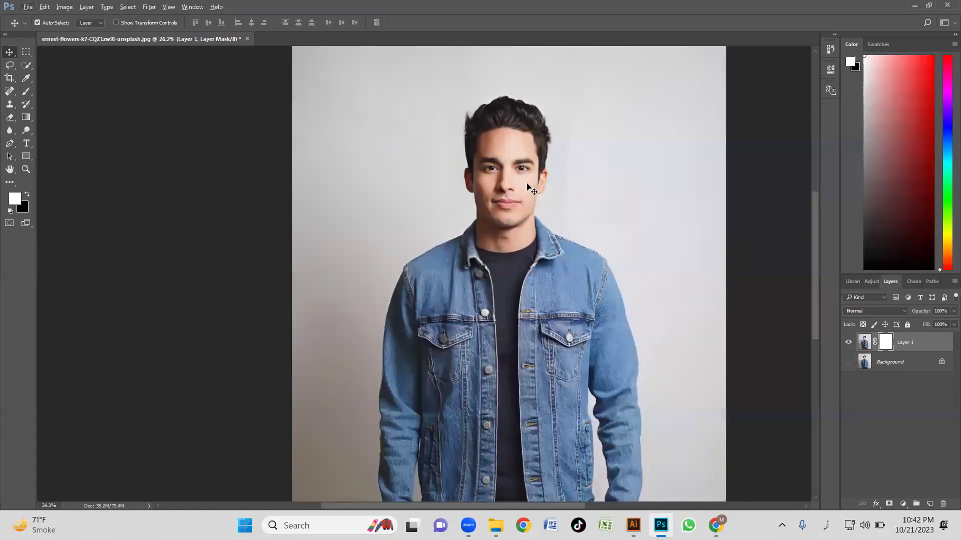
scroll(416, 211, "up", 3)
scroll(419, 200, "down", 3)
scroll(428, 208, "up", 3)
scroll(430, 211, "down", 2)
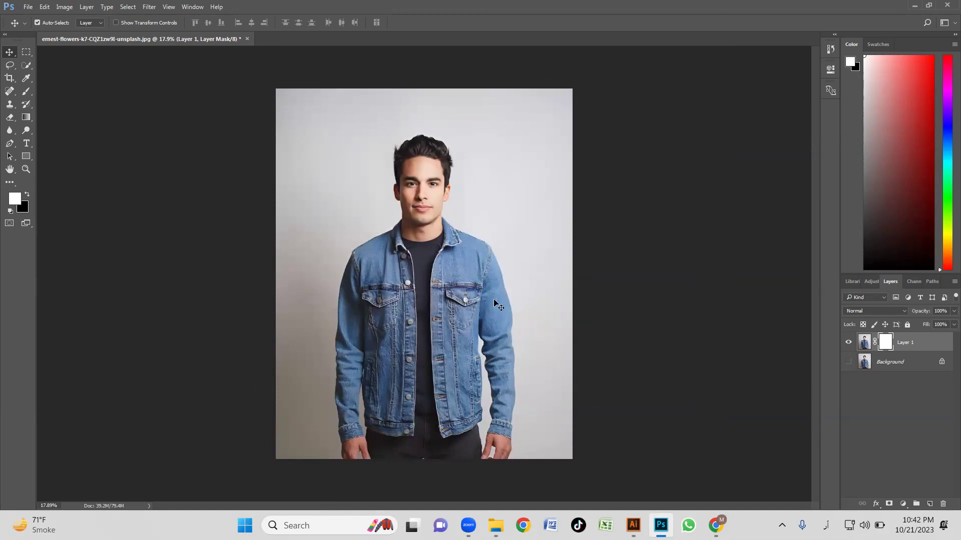
Switch to Chrome and open a new tab.
left_click(716, 525)
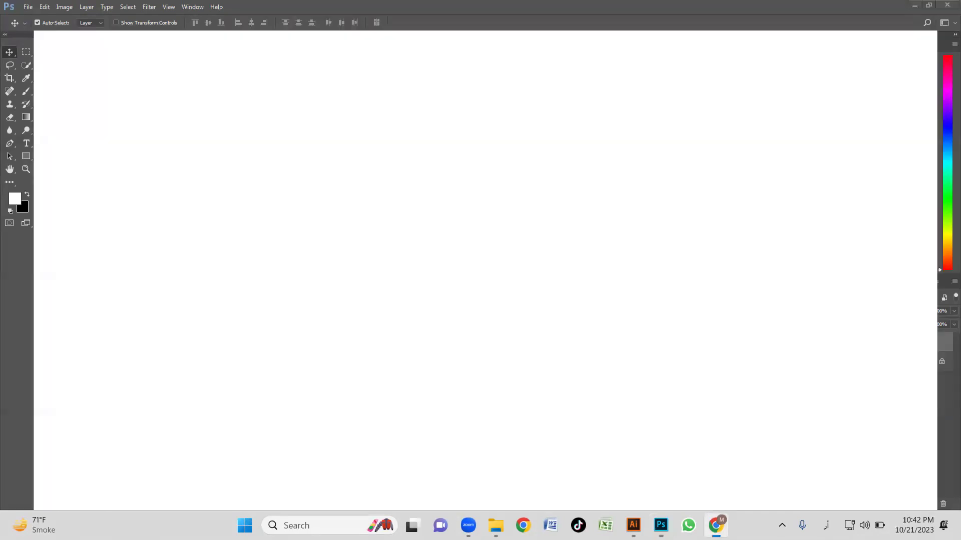
left_click(620, 10)
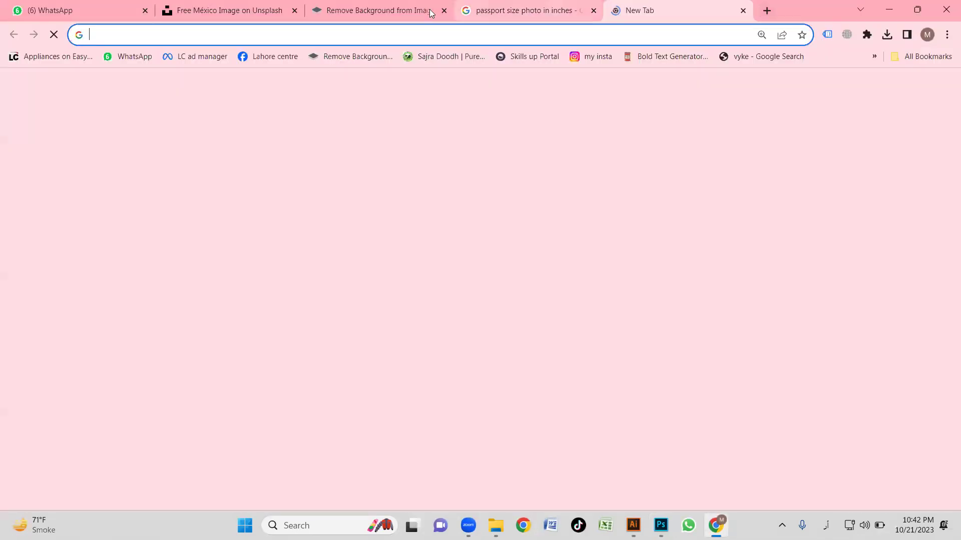
type("ستعار")
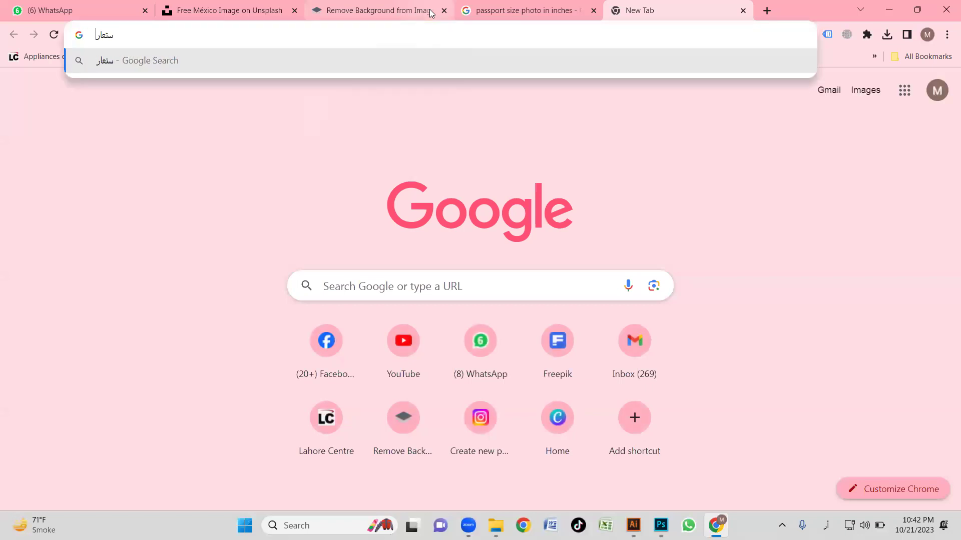
key("BackSpace")
key("BackSpace")
key("BackSpace")
key("BackSpace")
key("BackSpace")
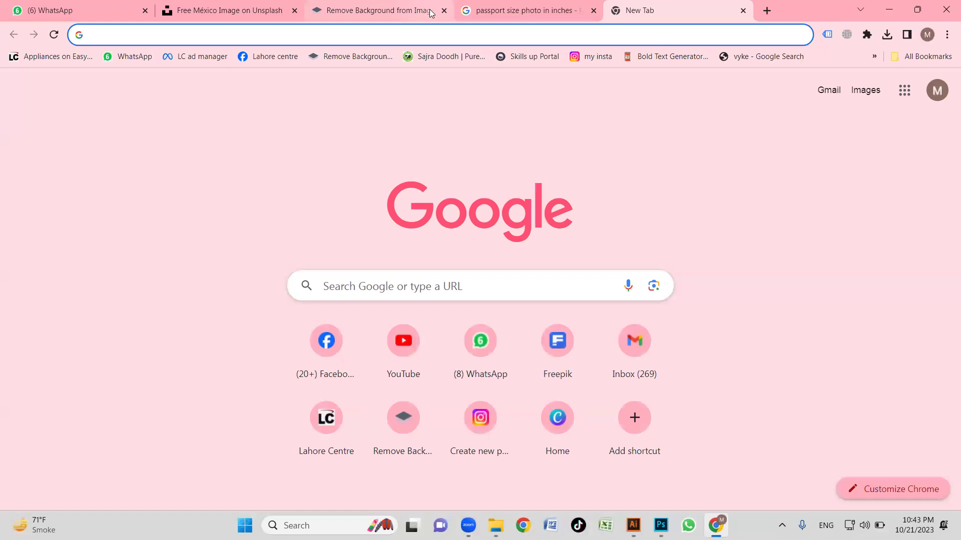
Search Google for "brown box".
type("bron")
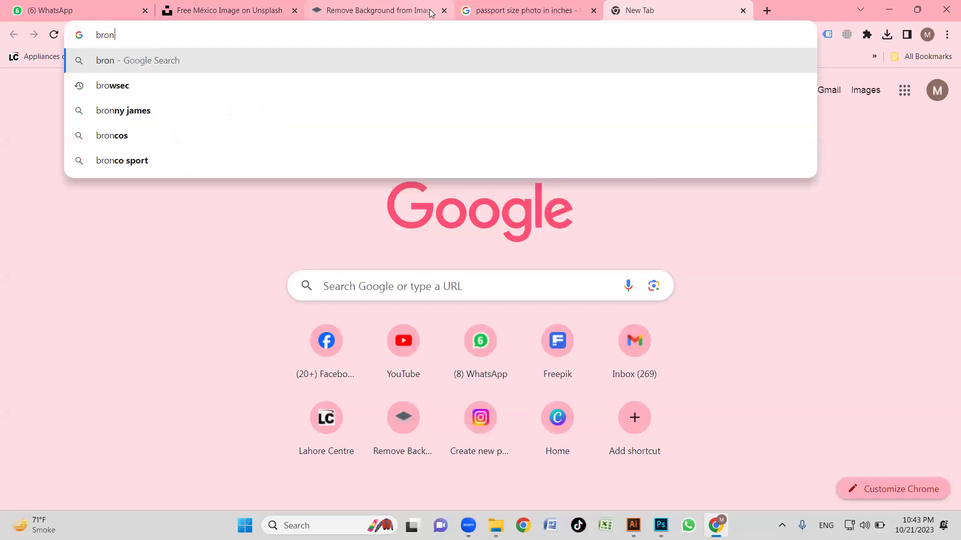
key("BackSpace")
key("BackSpace")
type("own box")
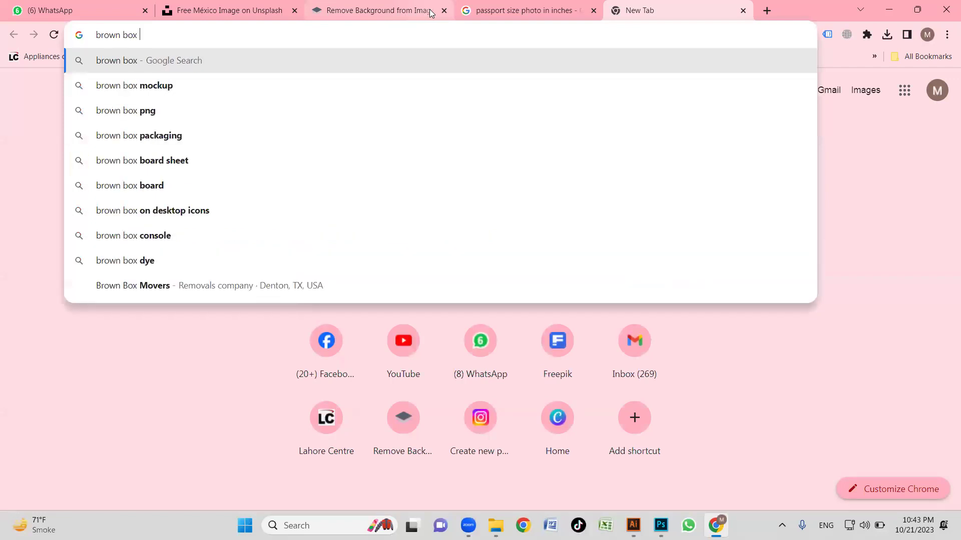
key("Return")
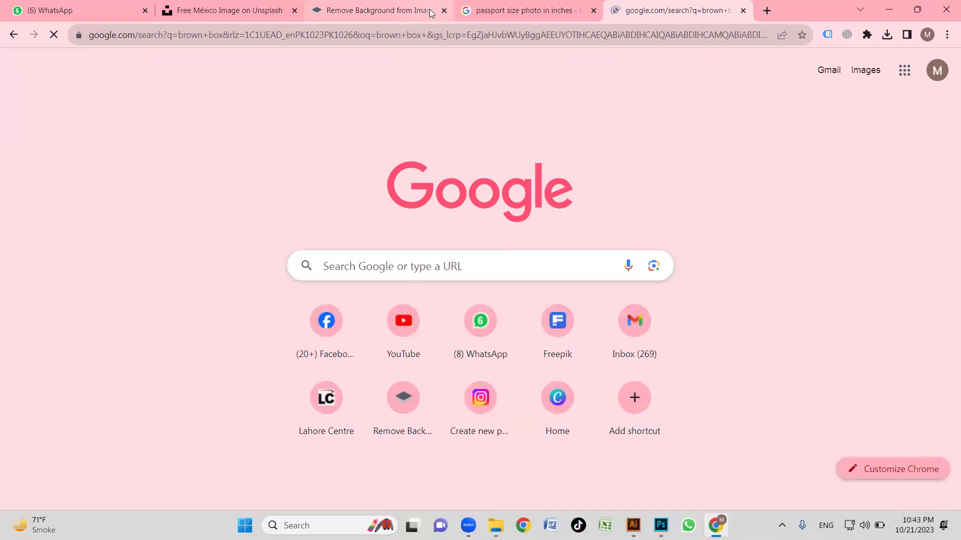
Show the image results for "brown box" and filter them to the Large size.
left_click(199, 121)
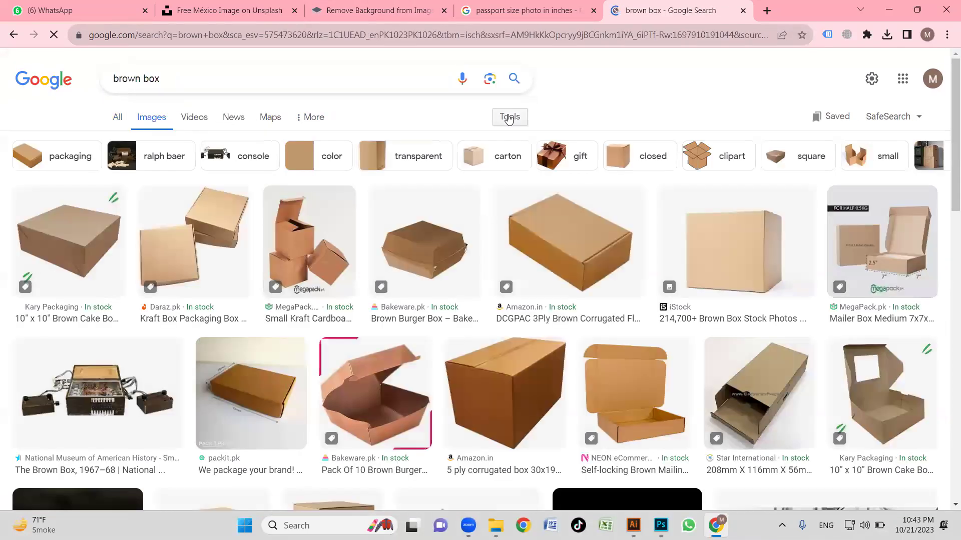
left_click(510, 117)
left_click(120, 139)
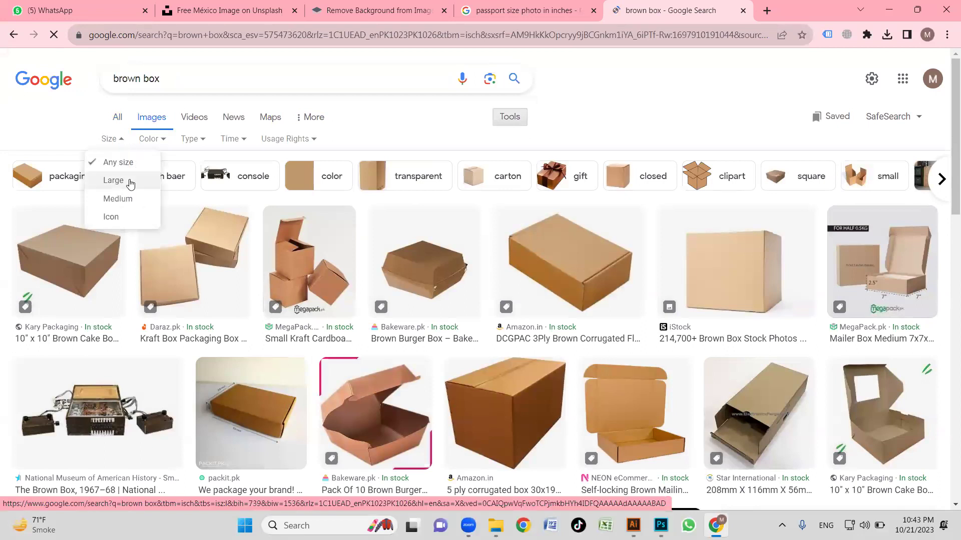
left_click(125, 182)
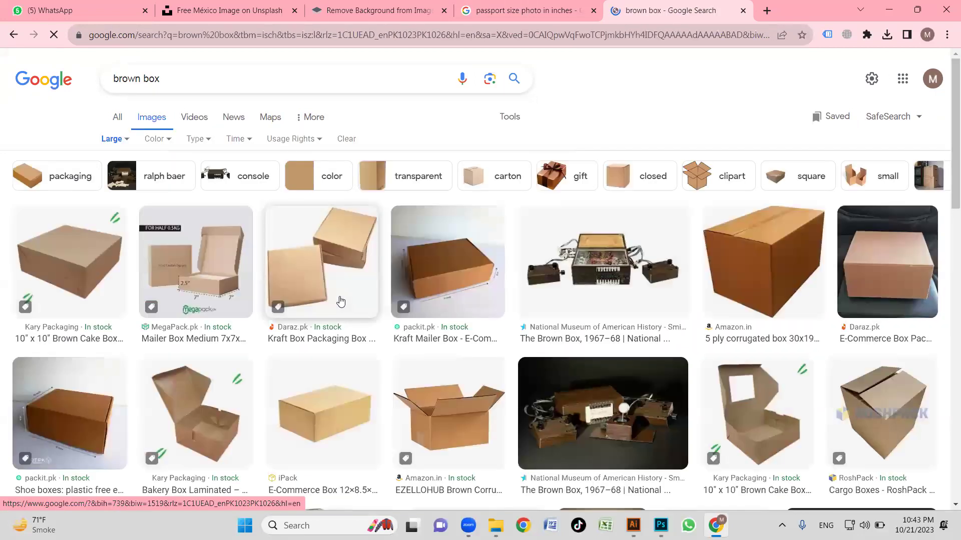
Browse the large brown box images and examine the preview of iPack's E-Commerce Box 12×8.5×4.5″ and its related images.
scroll(340, 300, "down", 2)
scroll(341, 302, "down", 3)
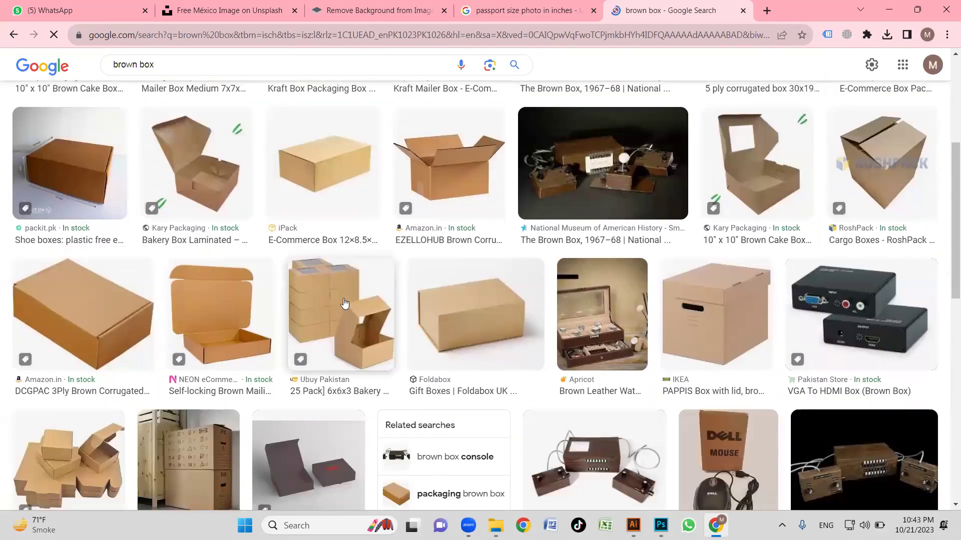
scroll(344, 302, "down", 1)
scroll(346, 305, "up", 2)
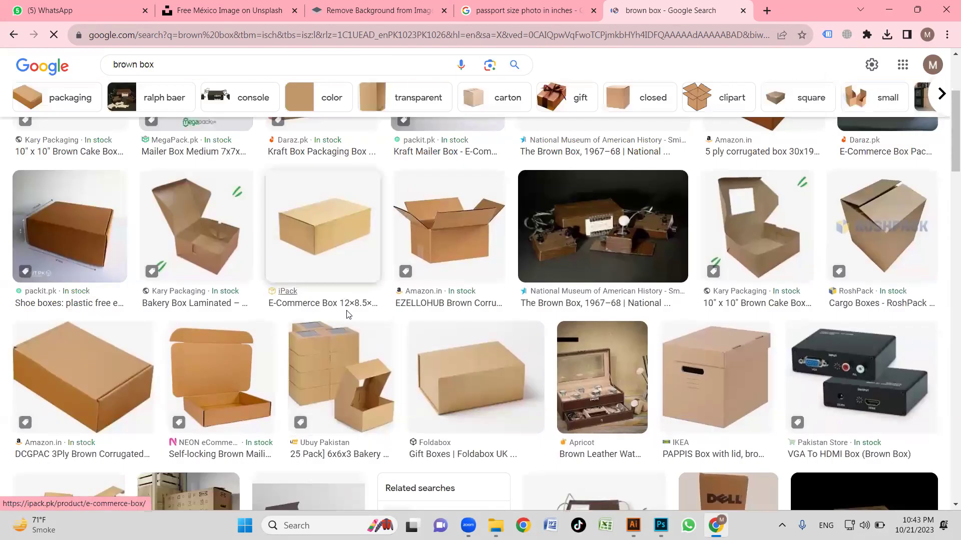
left_click(339, 269)
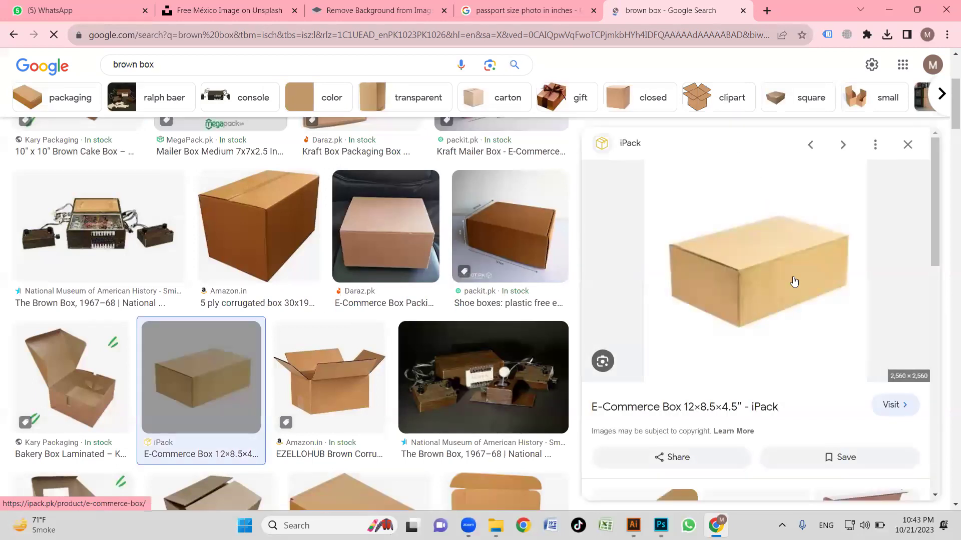
scroll(794, 282, "down", 3)
scroll(796, 292, "up", 3)
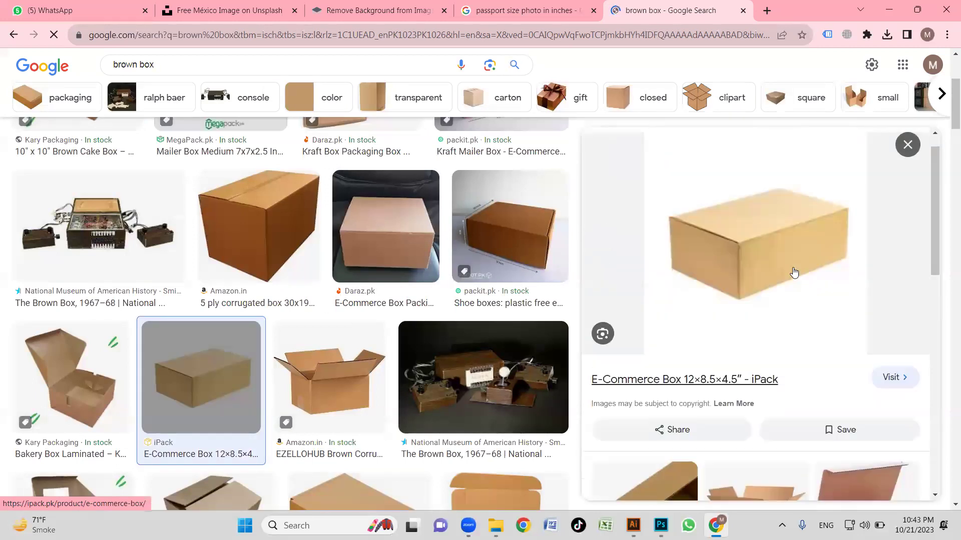
scroll(799, 306, "down", 10)
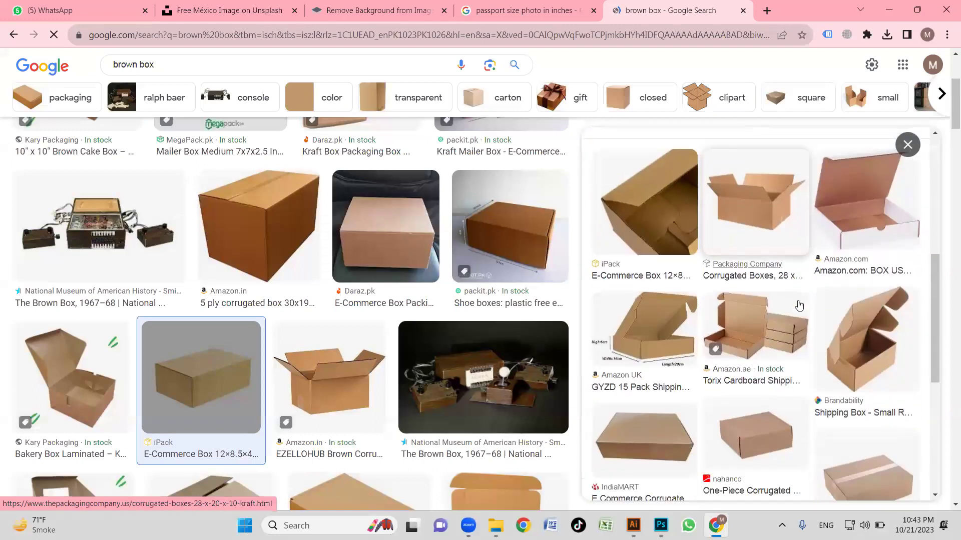
scroll(800, 300, "up", 10)
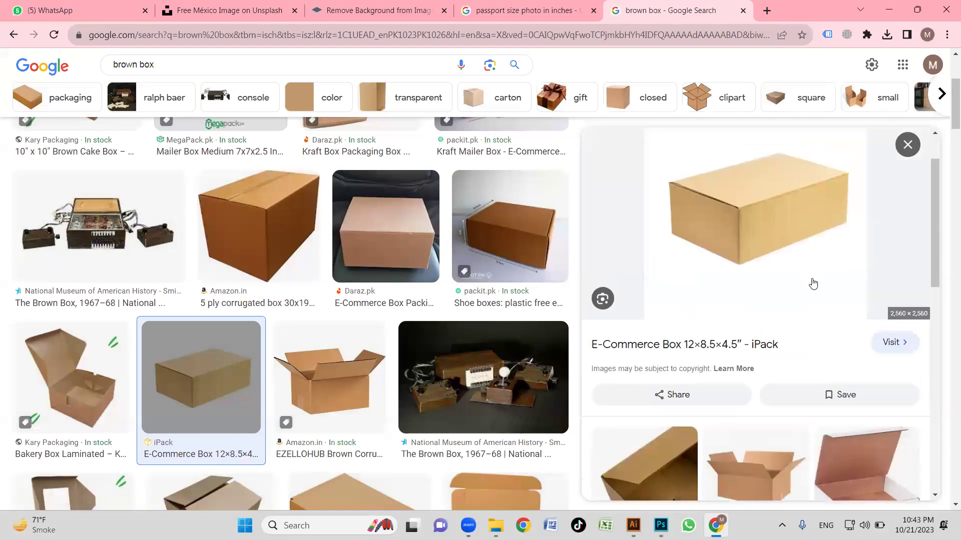
right_click(768, 222)
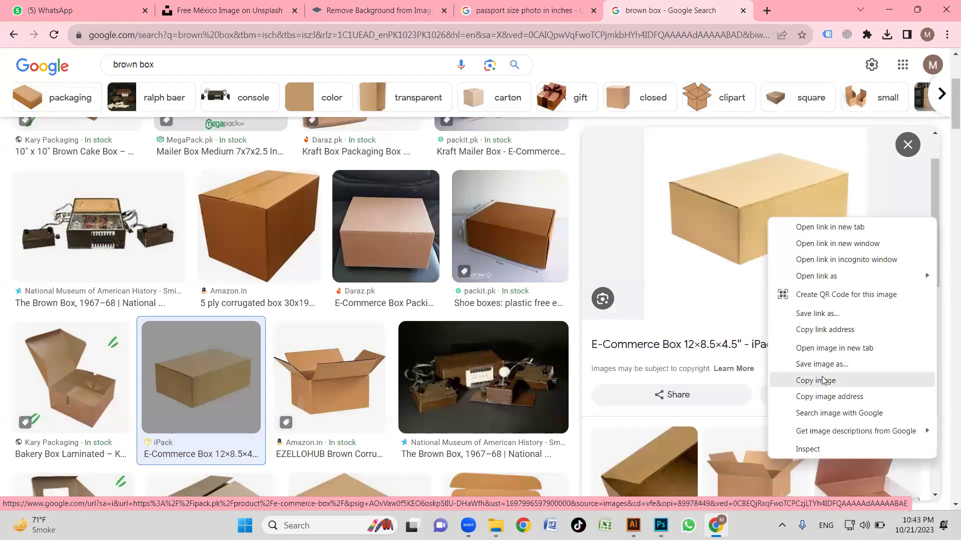
left_click(821, 364)
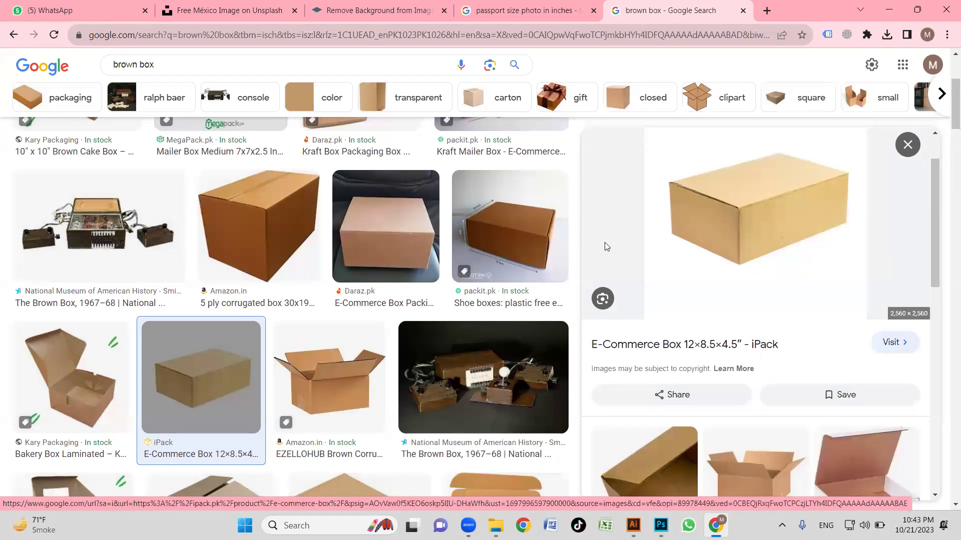
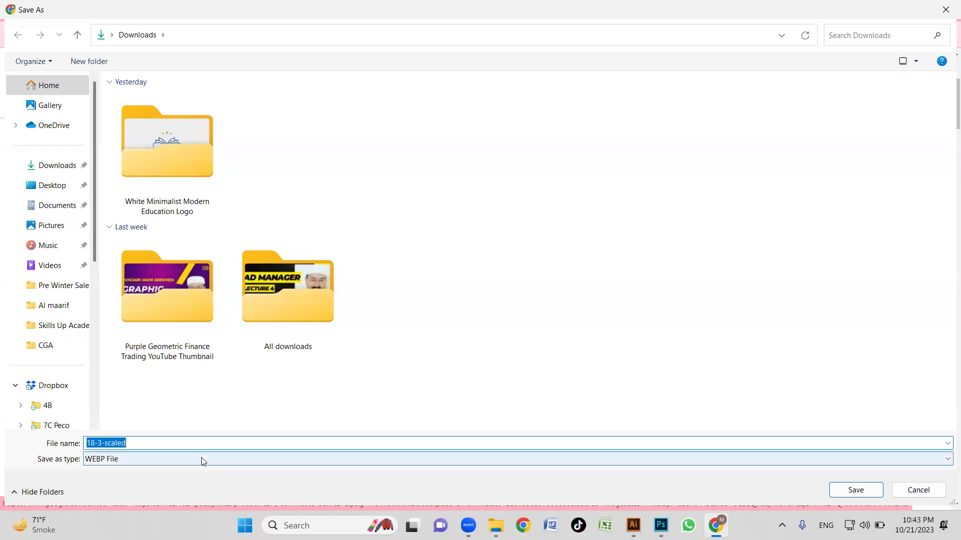
left_click(896, 491)
scroll(870, 241, "down", 3)
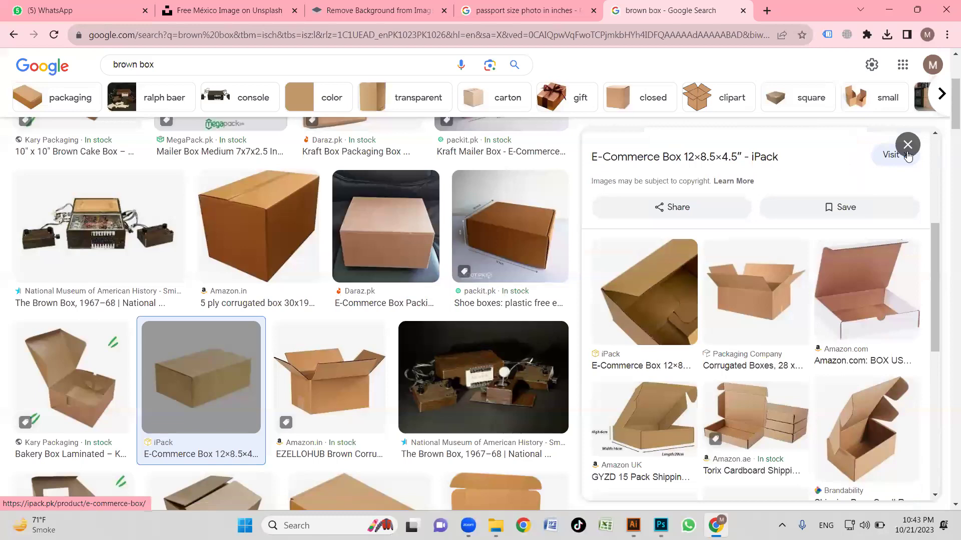
left_click(907, 145)
Look through the brown box image results for a plain closed box suitable for the design.
scroll(702, 266, "down", 5)
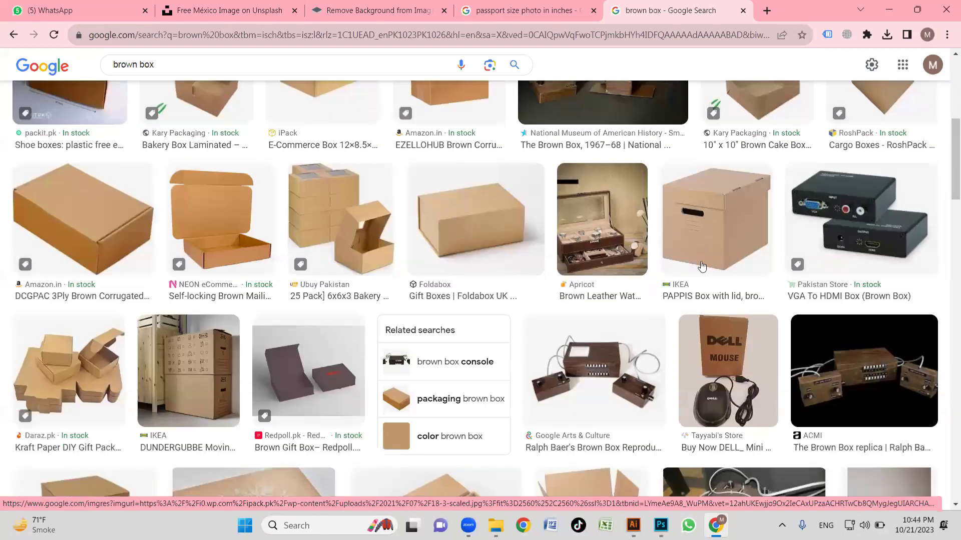
scroll(690, 270, "down", 8)
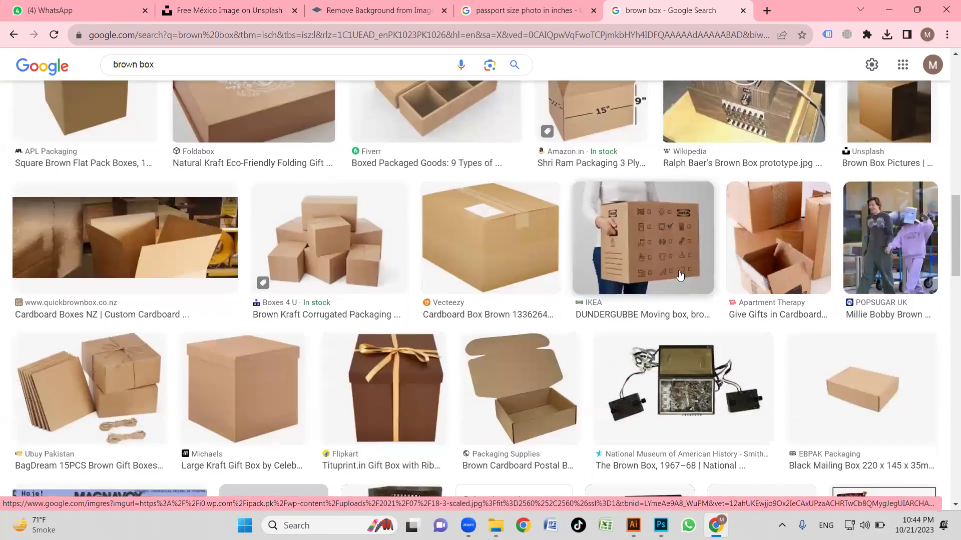
scroll(674, 275, "down", 4)
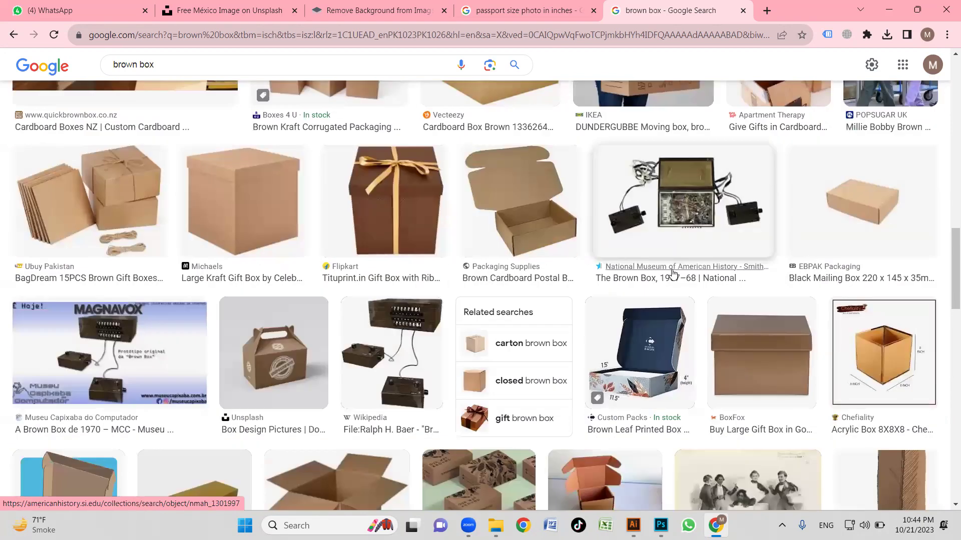
scroll(237, 188, "down", 8)
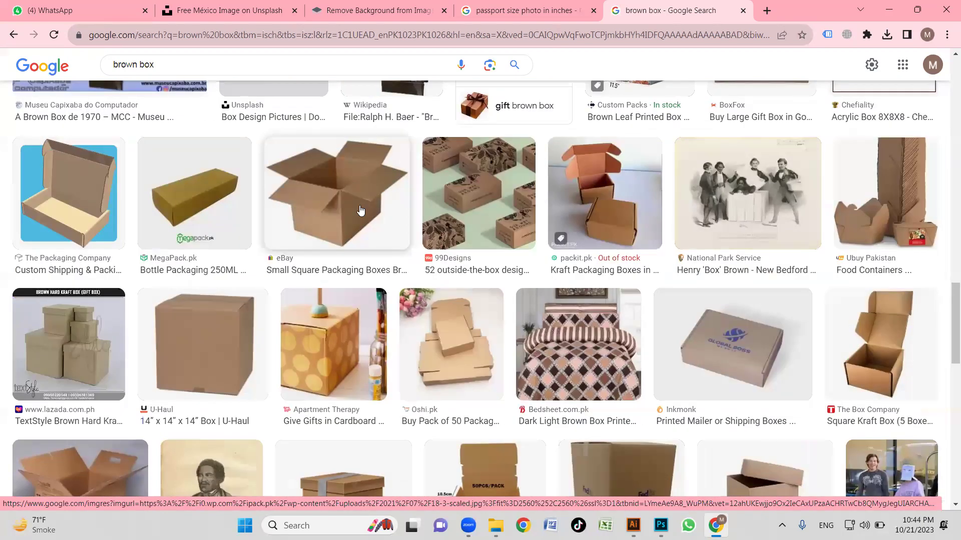
scroll(512, 228, "down", 7)
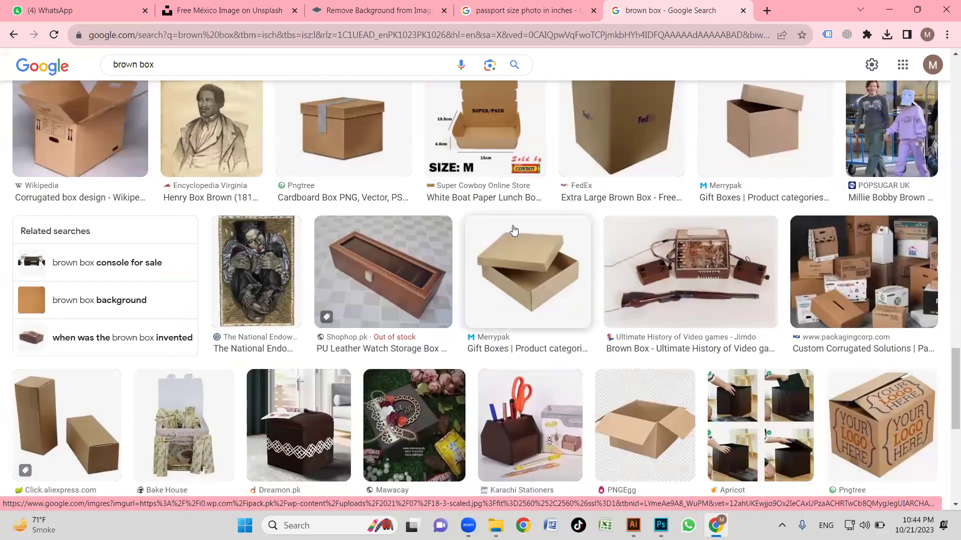
scroll(518, 228, "down", 5)
scroll(521, 226, "down", 6)
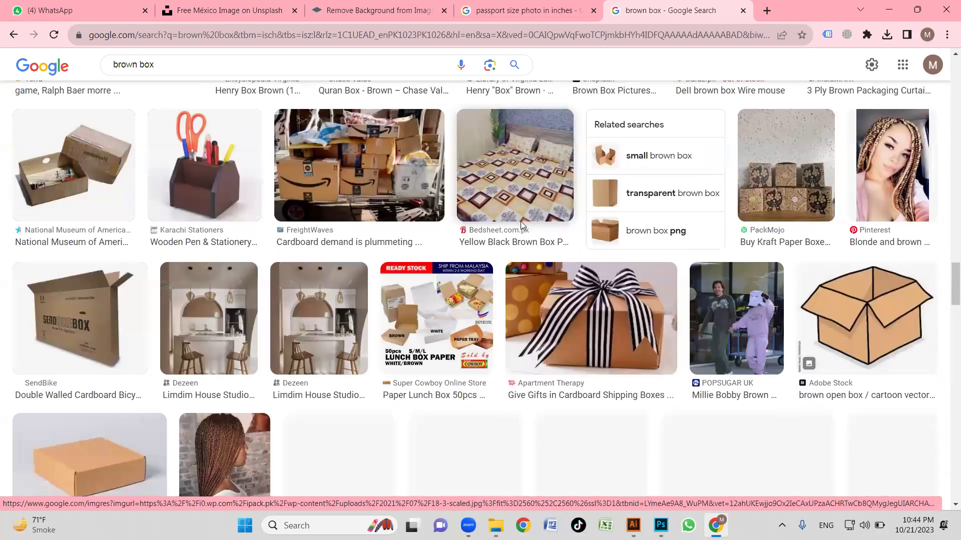
scroll(524, 226, "up", 20)
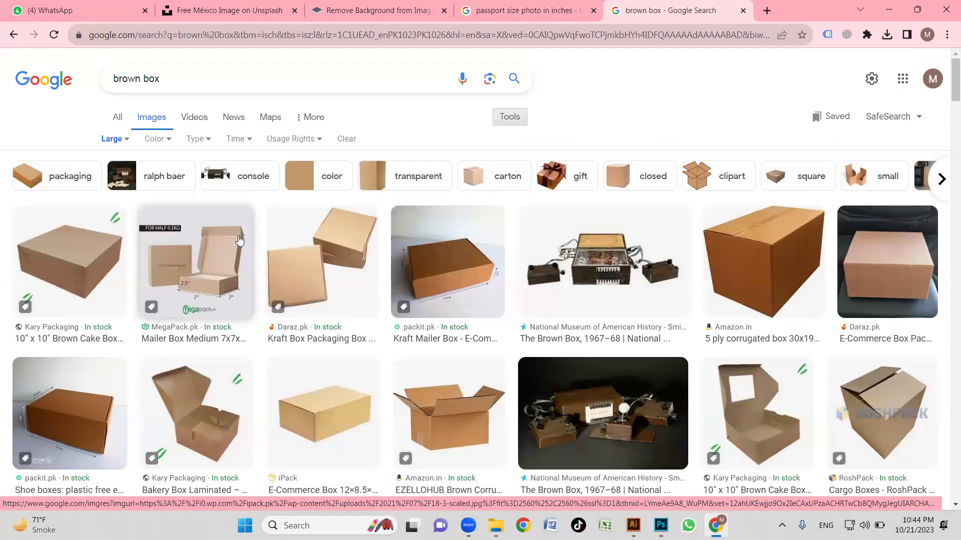
scroll(241, 242, "down", 1)
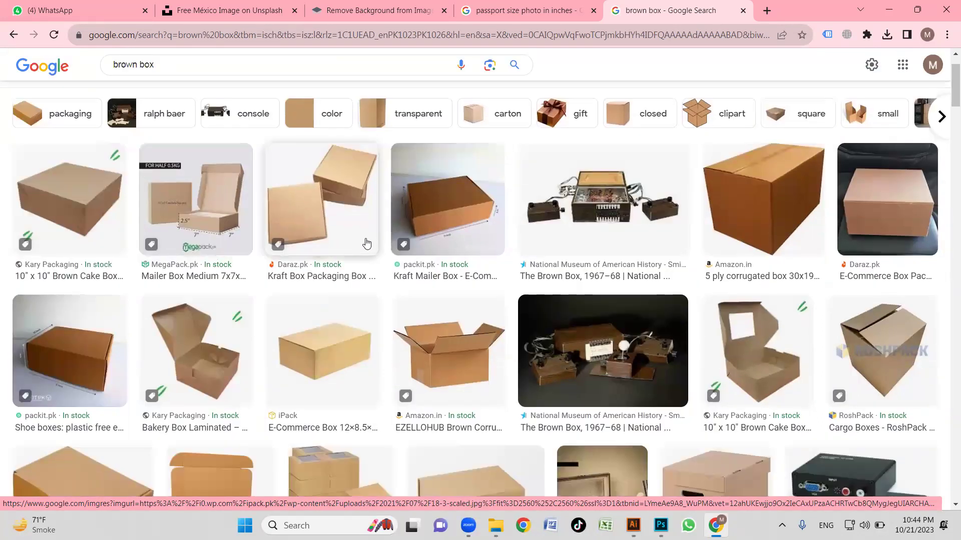
scroll(350, 237, "down", 1)
scroll(342, 230, "up", 2)
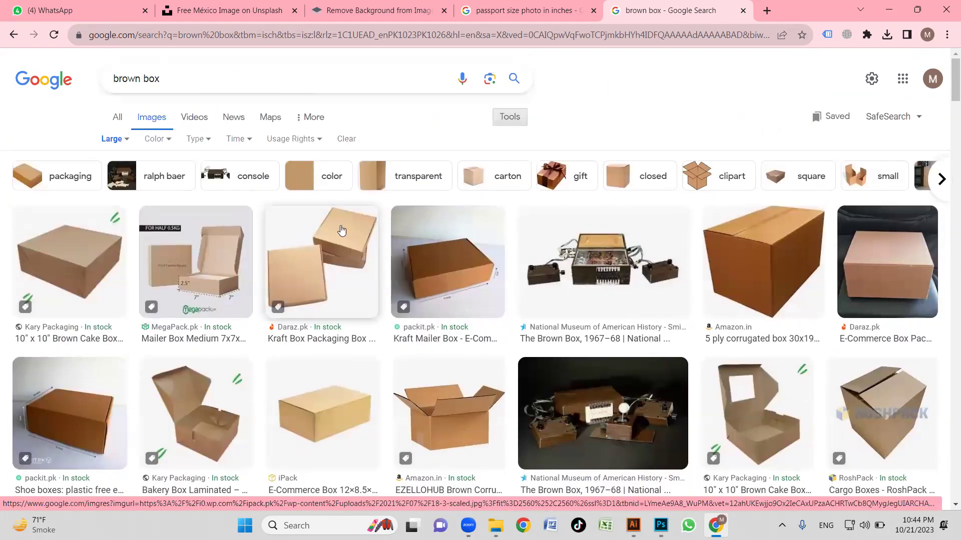
scroll(501, 250, "down", 1)
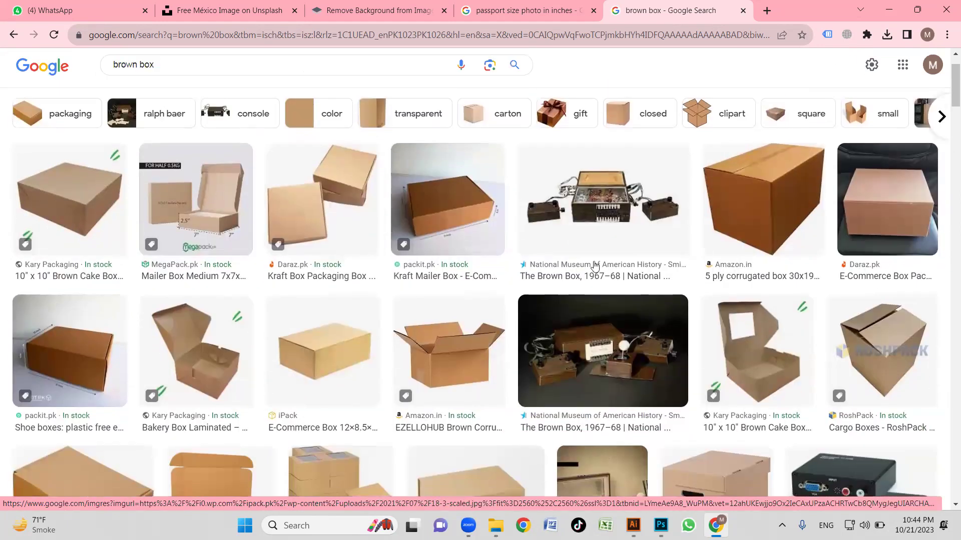
scroll(440, 258, "down", 3)
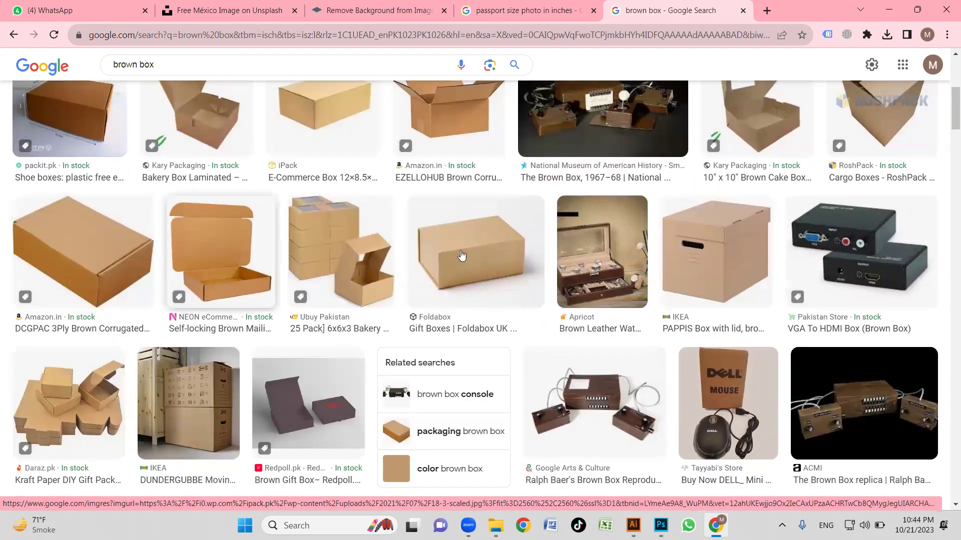
scroll(332, 270, "up", 3)
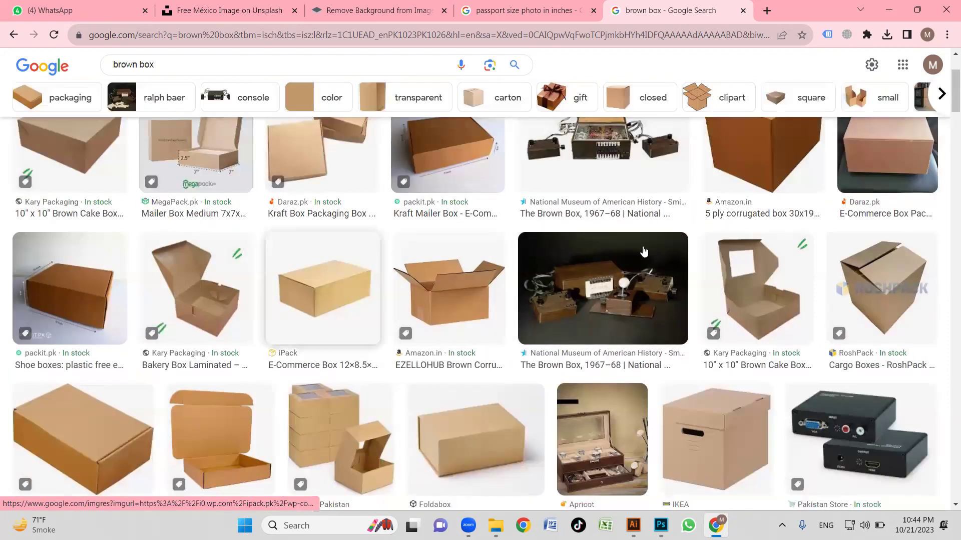
Preview iPack's E-Commerce Box 12×8.5×4.5″ and copy its image.
left_click(332, 270)
right_click(769, 284)
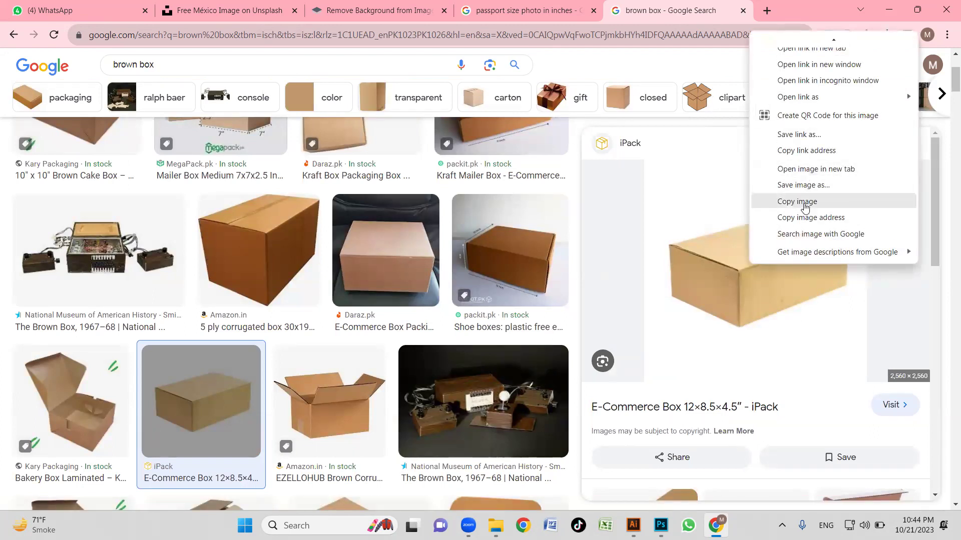
left_click(805, 202)
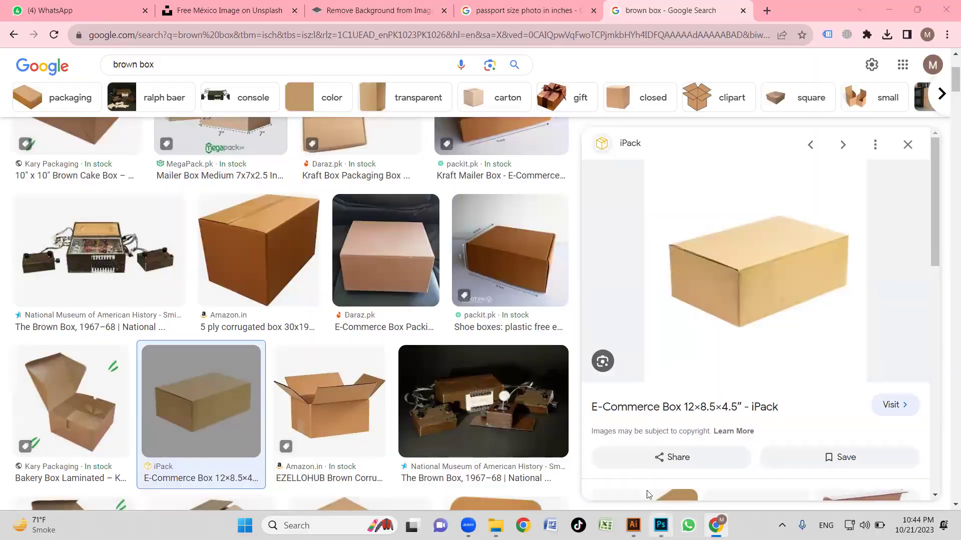
Switch to Photoshop and create a new 2560 × 2560 pixel document from the clipboard size with a resolution of 300 pixels/inch.
left_click(661, 526)
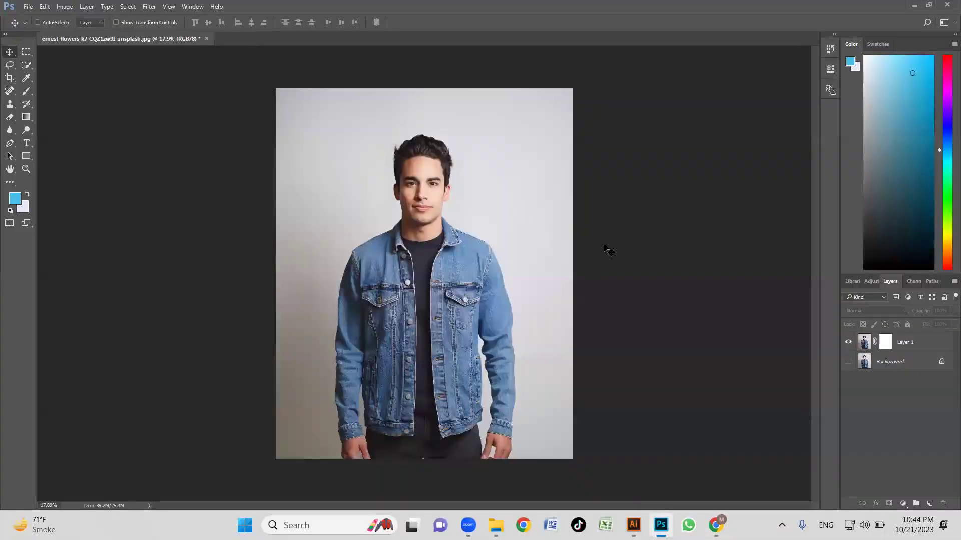
key("ctrl+n")
double_click(357, 263)
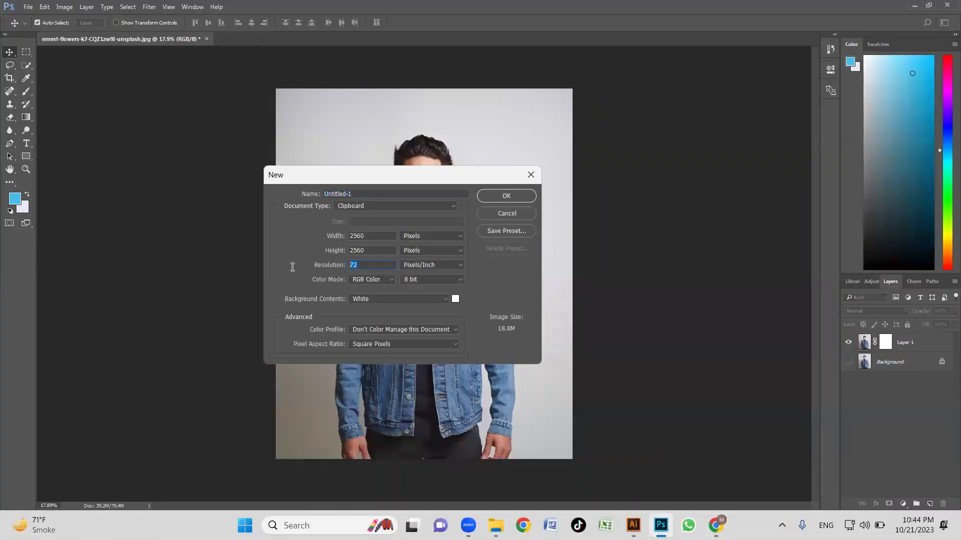
type("300")
left_click(522, 196)
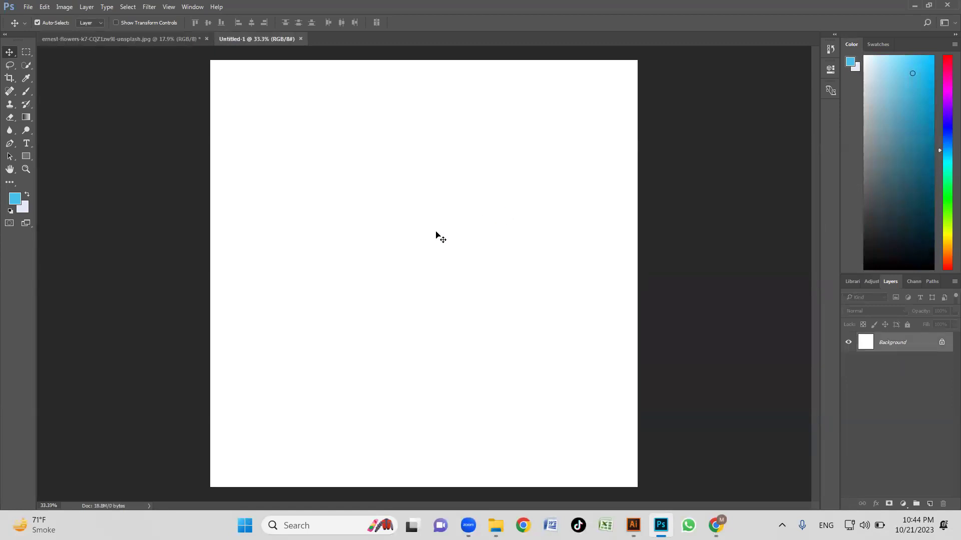
Paste the copied box image into the new document and position it on the white canvas.
key("ctrl+v")
left_click_drag(463, 254, 477, 281)
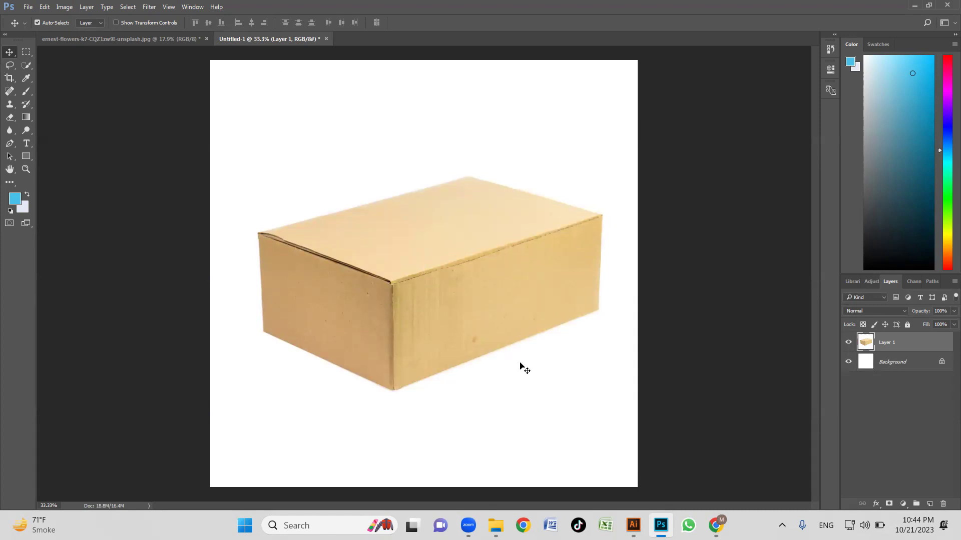
Switch to Chrome and search Google for "skills up academy" in a new tab.
left_click(716, 525)
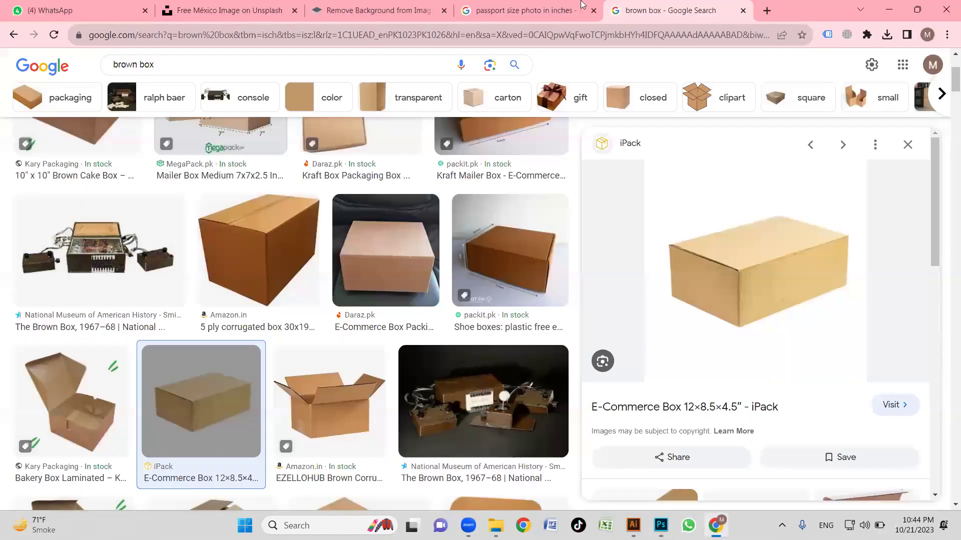
left_click(771, 15)
type("skills ")
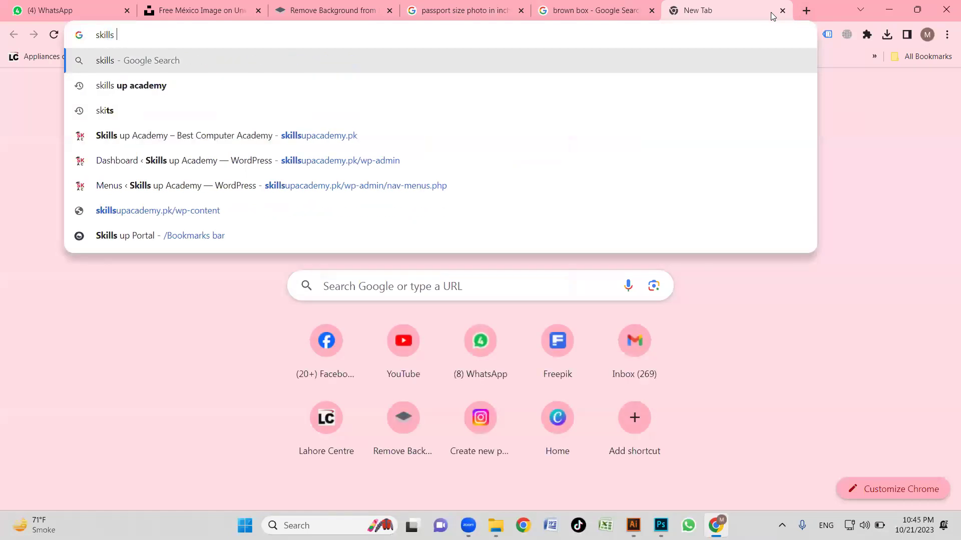
type("up academy")
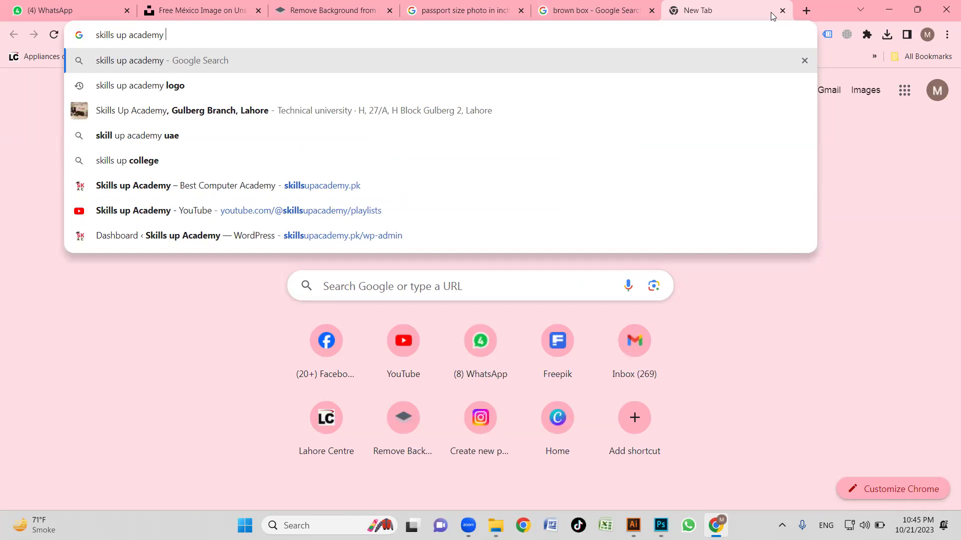
key("Return")
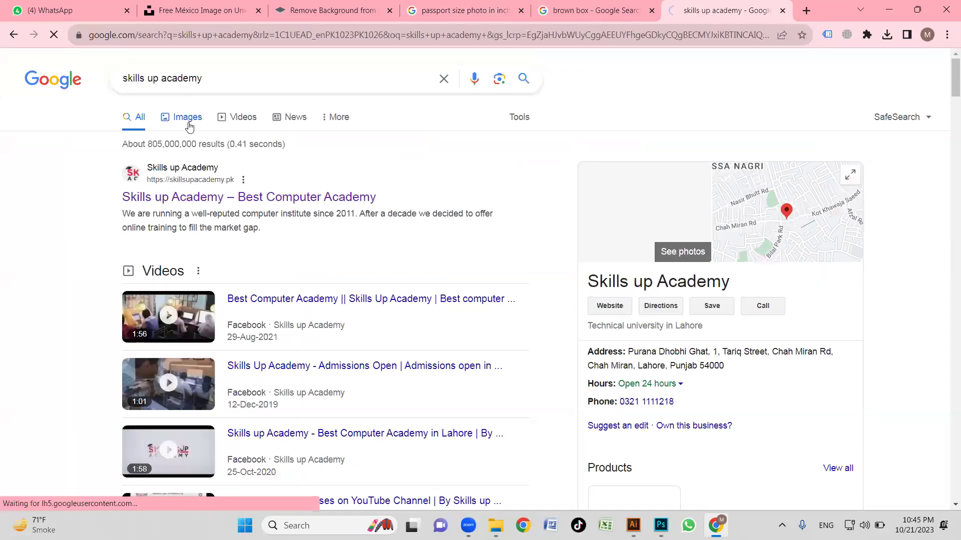
Find the Skills Up Academy logo from skillsupacademy.pk in the image results and save it as the PNG file download.
left_click(189, 120)
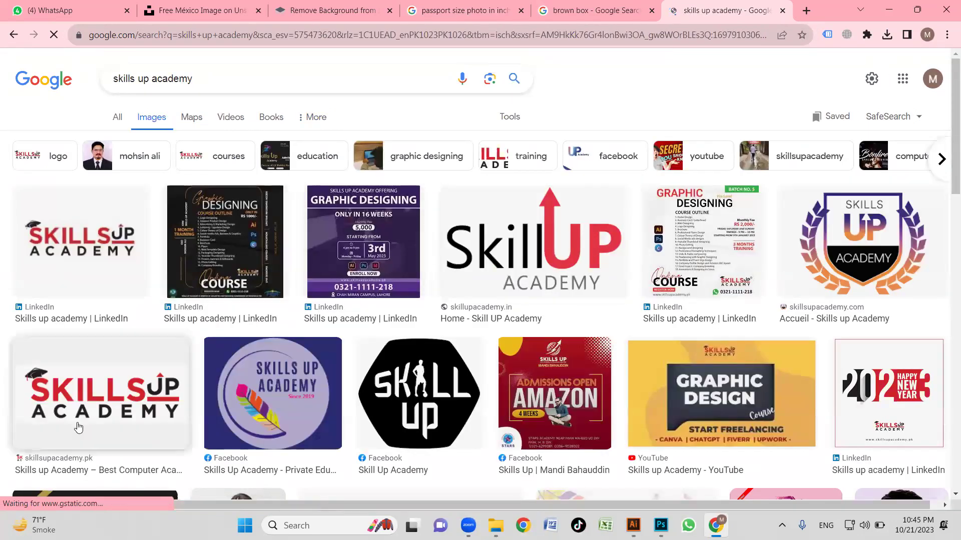
left_click(82, 400)
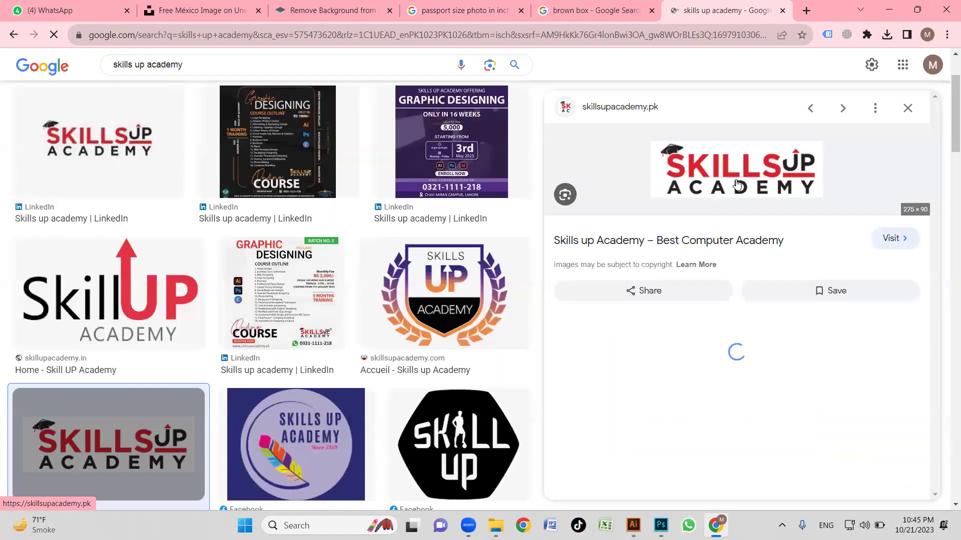
right_click(740, 179)
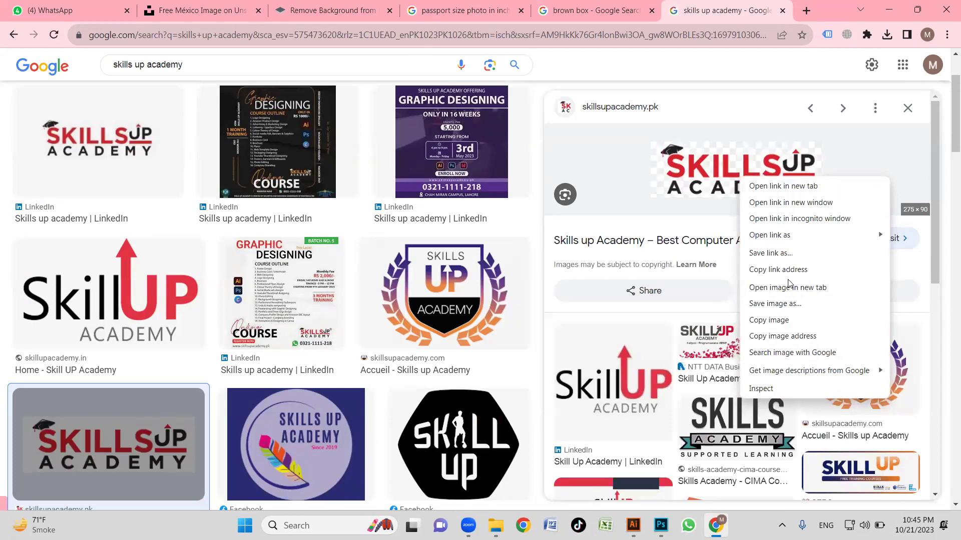
left_click(776, 303)
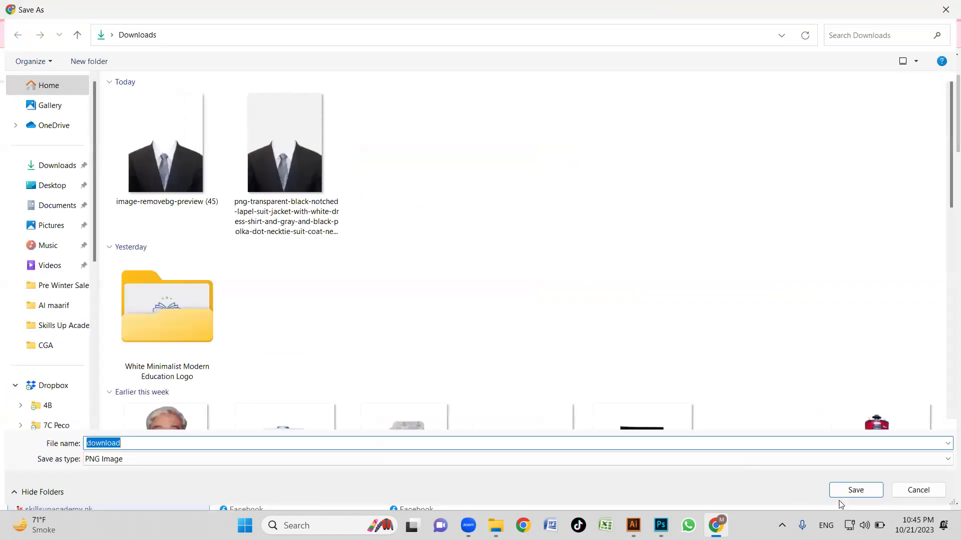
left_click(853, 489)
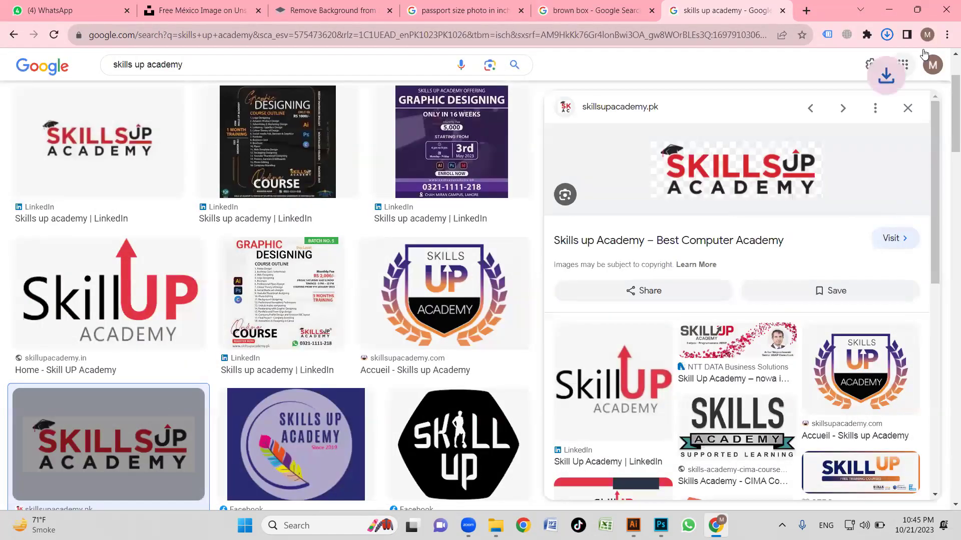
Show the saved logo in the Downloads folder and open it with Adobe Photoshop CC 2017.
right_click(764, 61)
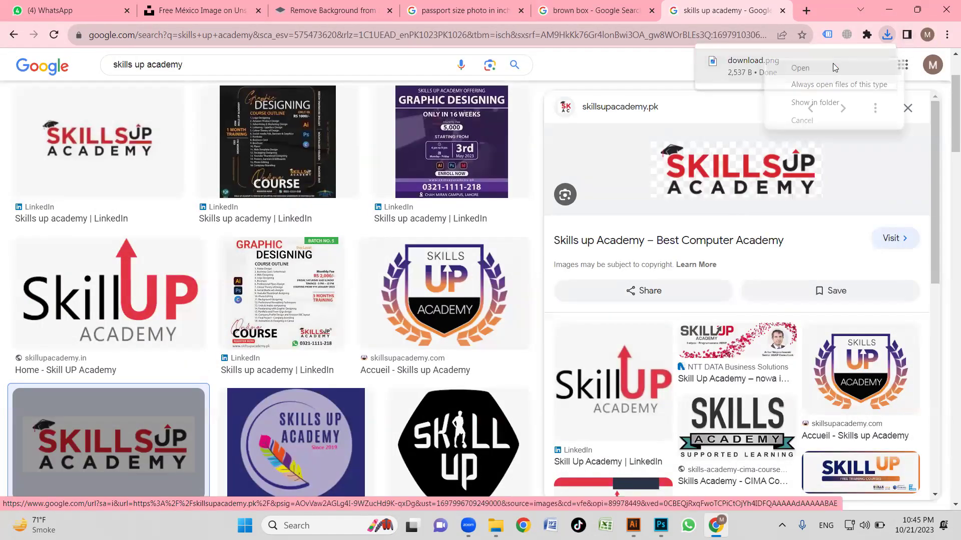
left_click(821, 102)
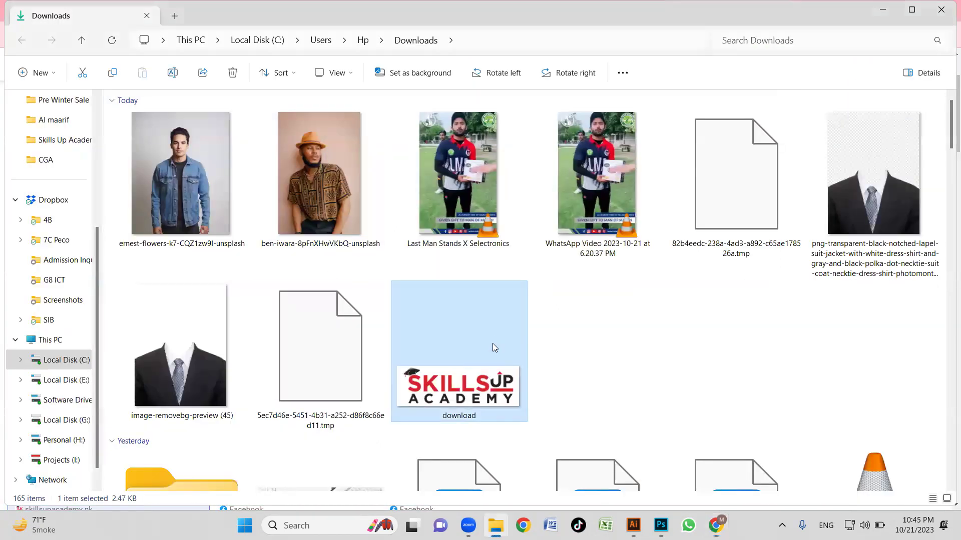
right_click(483, 384)
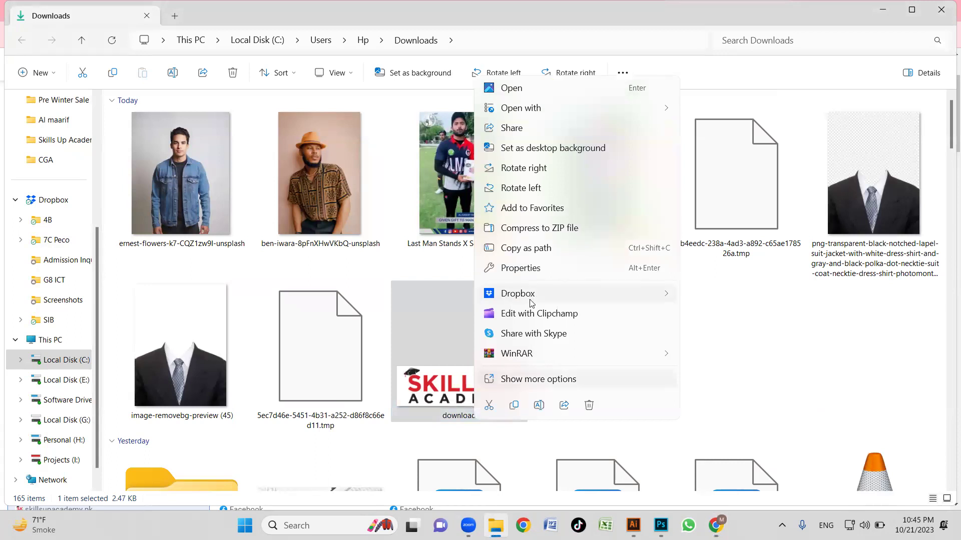
mouse_move(566, 111)
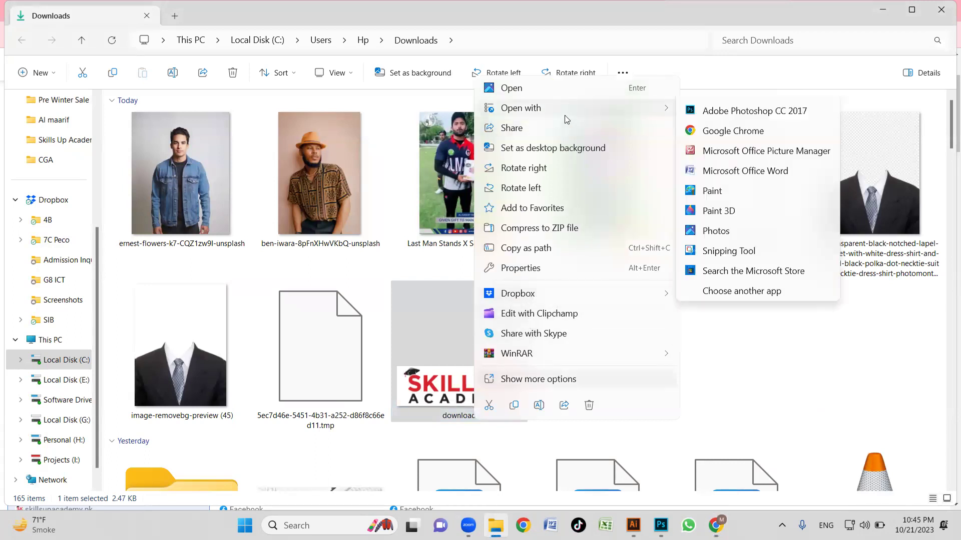
left_click(718, 130)
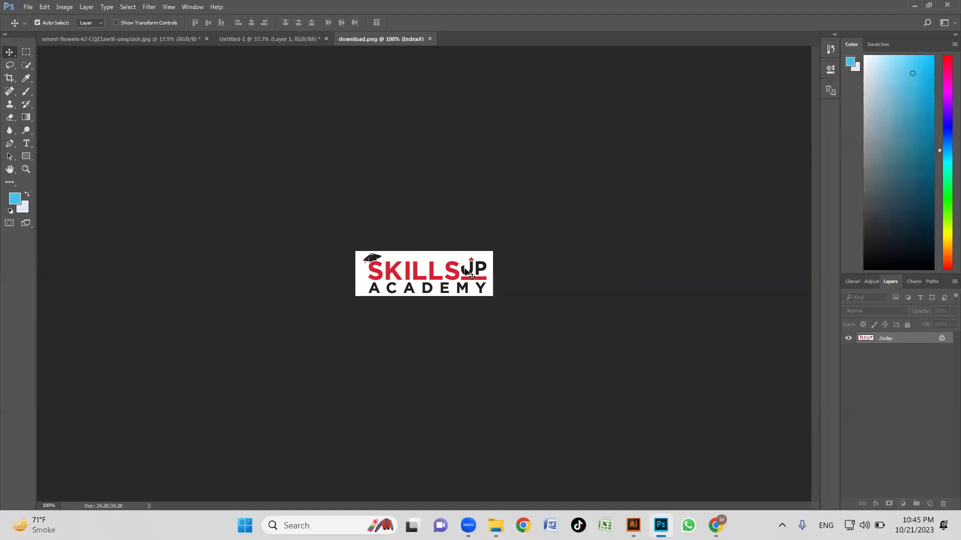
Shift the logo slightly, select and copy the whole download.png image, and return to the box document.
scroll(465, 272, "up", 5)
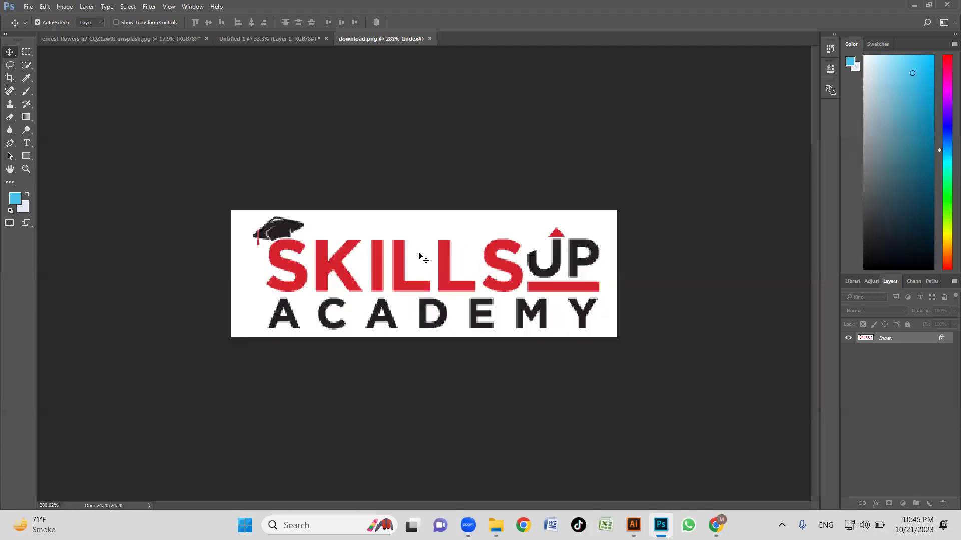
mouse_move(403, 277)
left_mouse_down()
mouse_move(428, 277)
mouse_move(393, 272)
left_mouse_up()
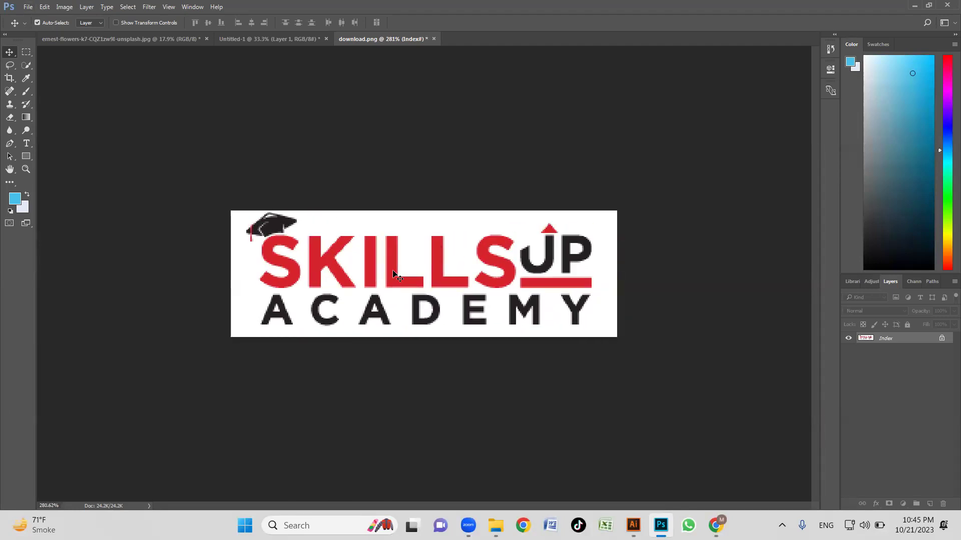
key("ctrl+a")
left_click(289, 41)
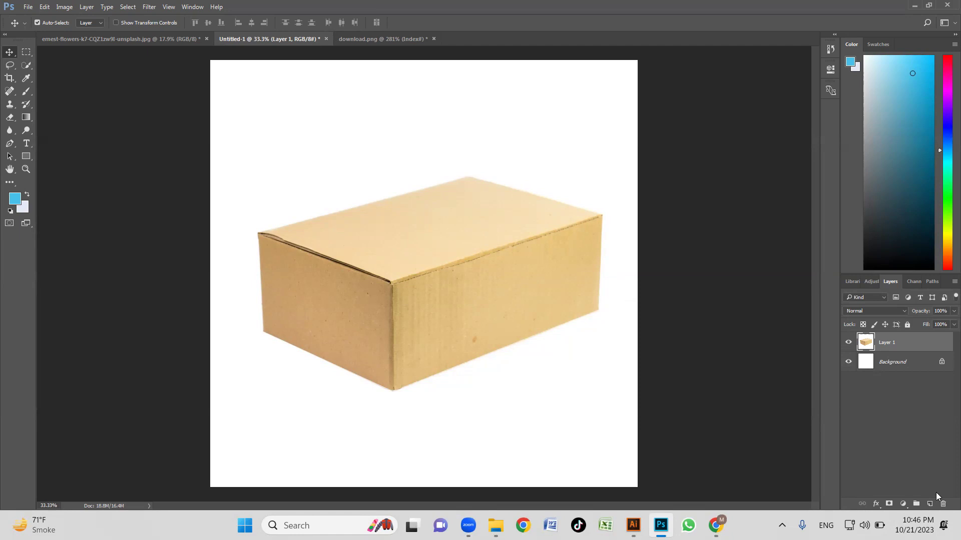
Add a blank layer above the box layer.
left_click(929, 504)
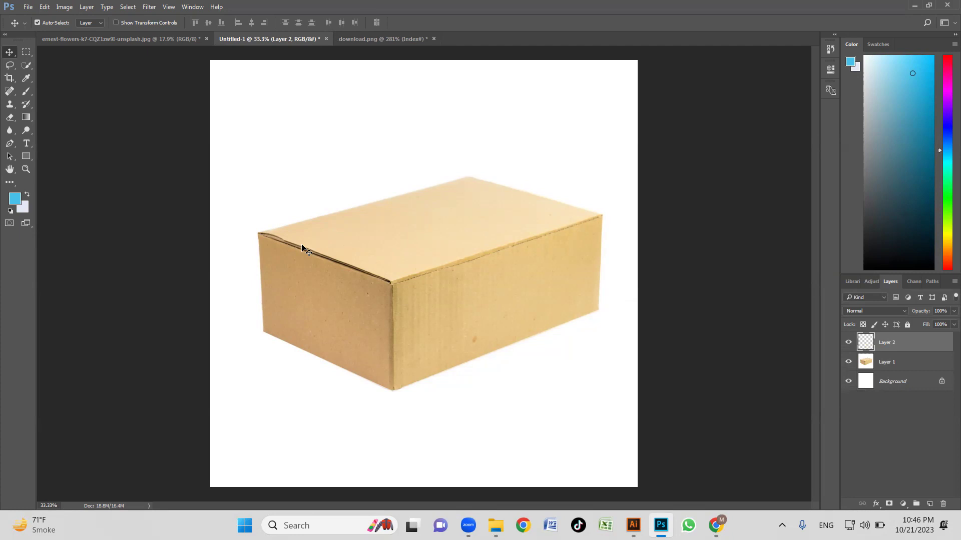
key("ctrl+shift+n")
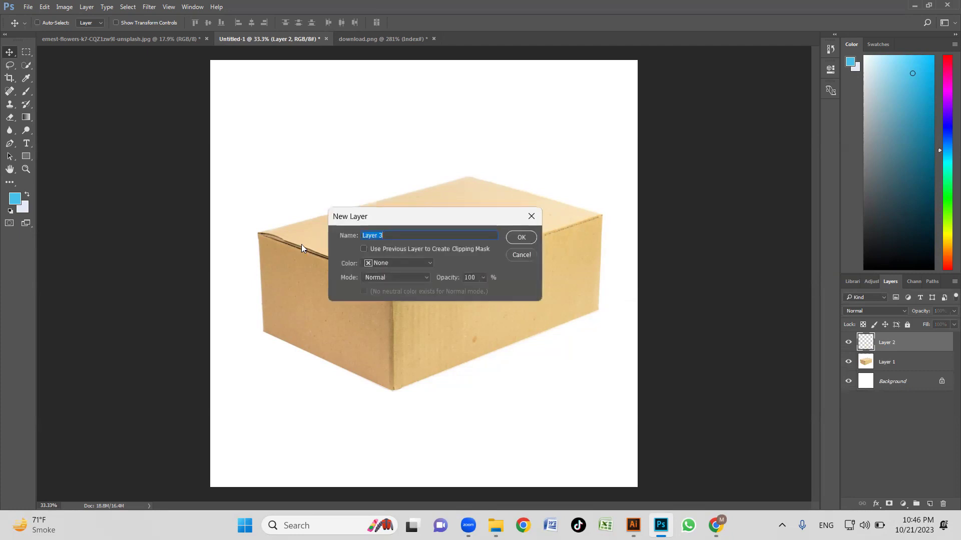
left_click(529, 216)
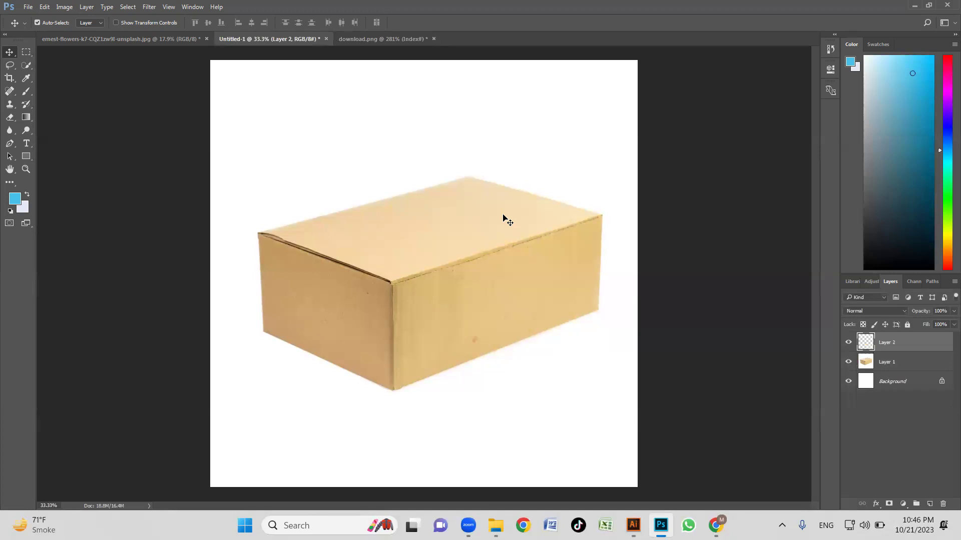
Create a new layer named Layer 3 with a green color label, Normal mode and 100% opacity.
key("ctrl+shift+n")
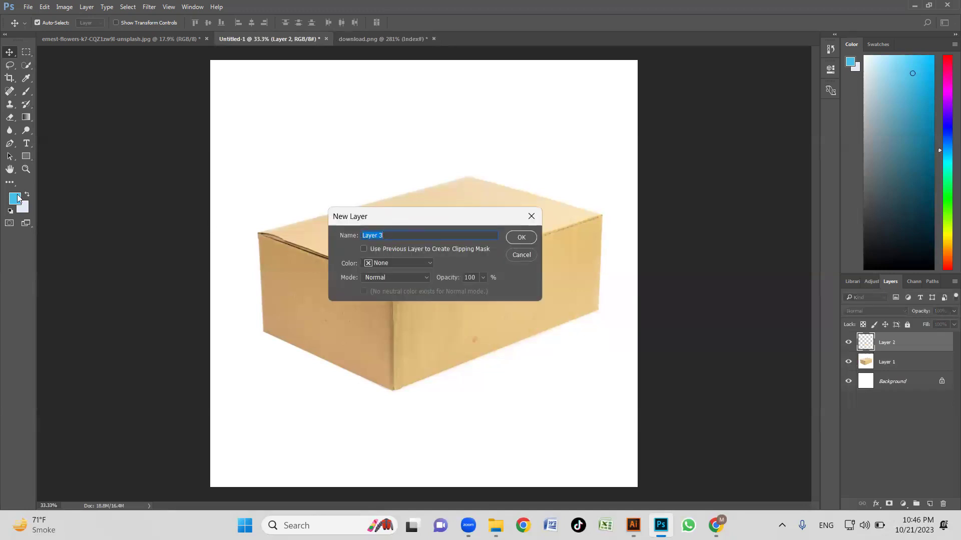
left_click(411, 264)
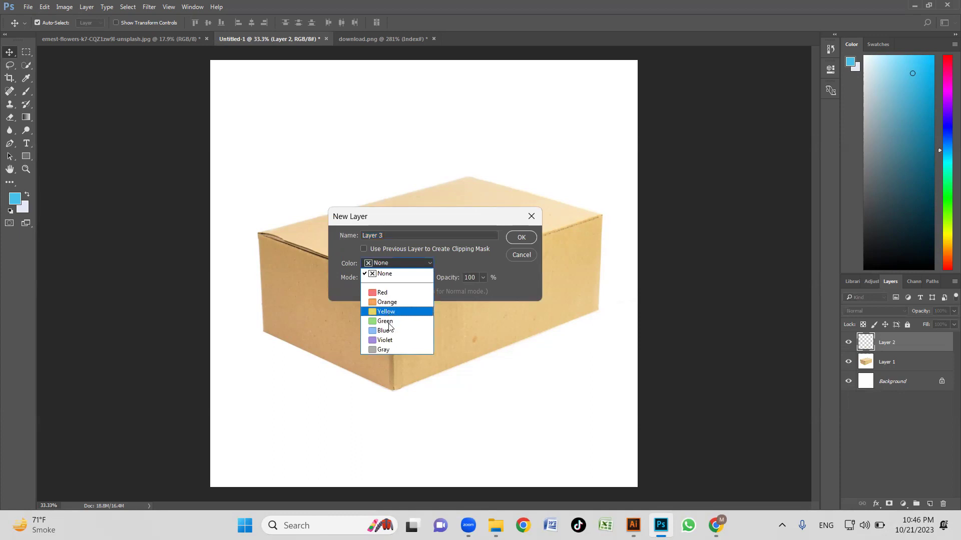
left_click(389, 323)
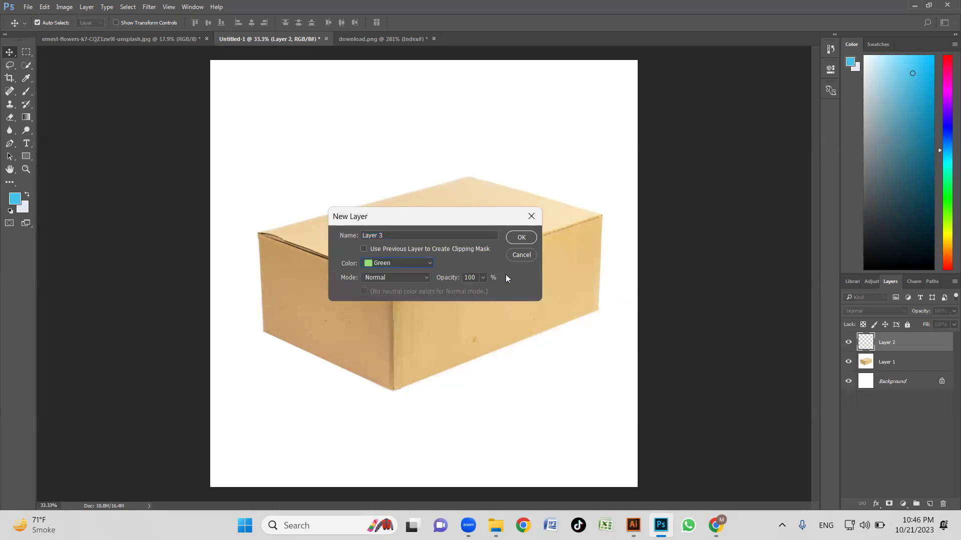
left_click(522, 238)
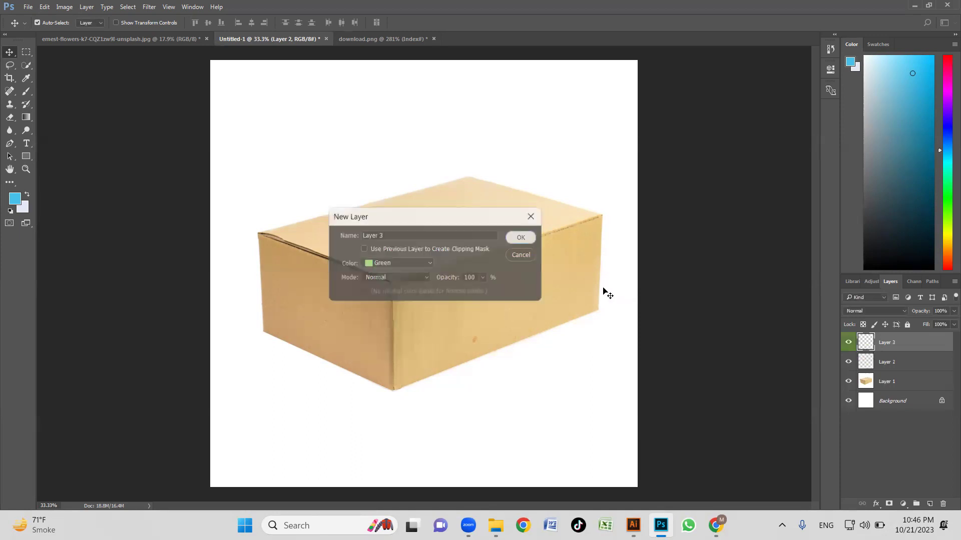
Delete the unneeded blank Layer 2 and make the green-labelled Layer 3 active.
left_click(890, 362)
left_click_drag(906, 370, 942, 503)
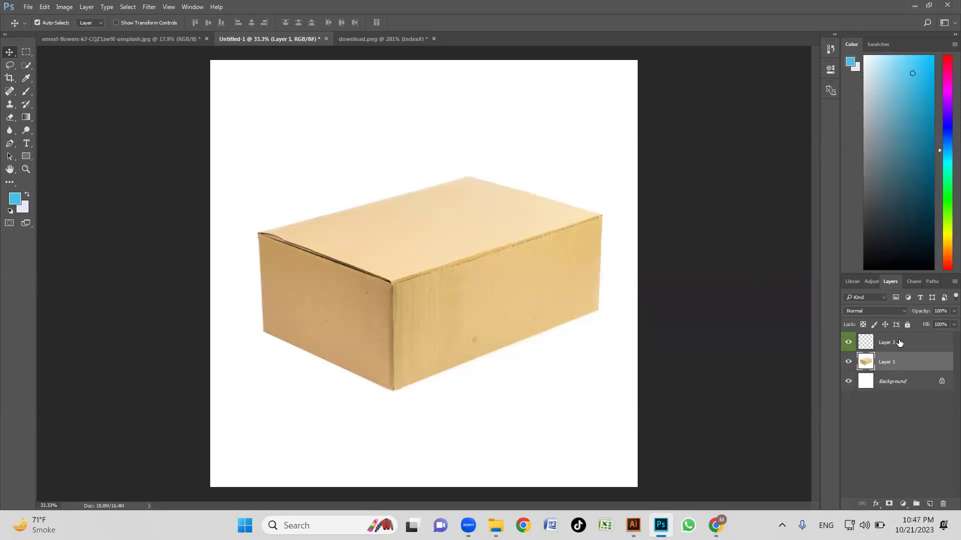
left_click(935, 342)
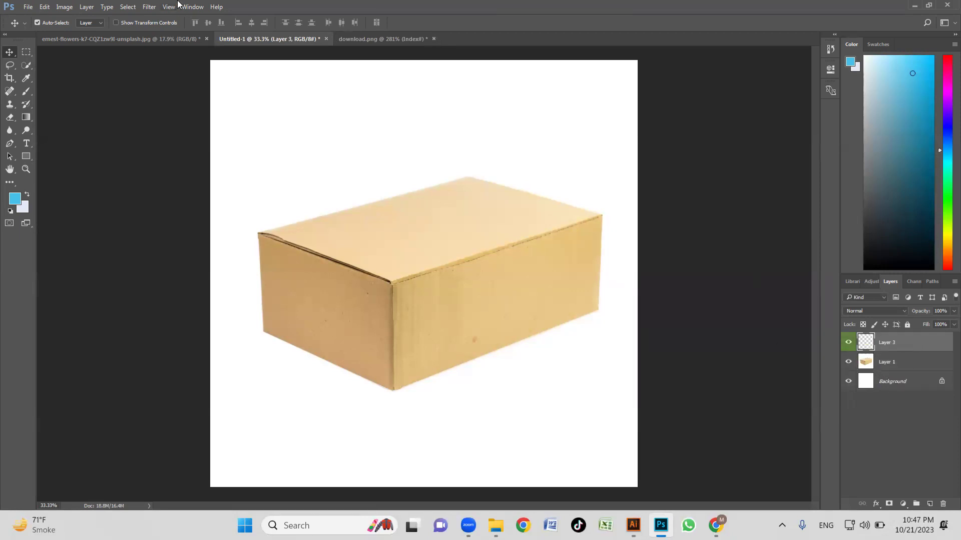
left_click(148, 7)
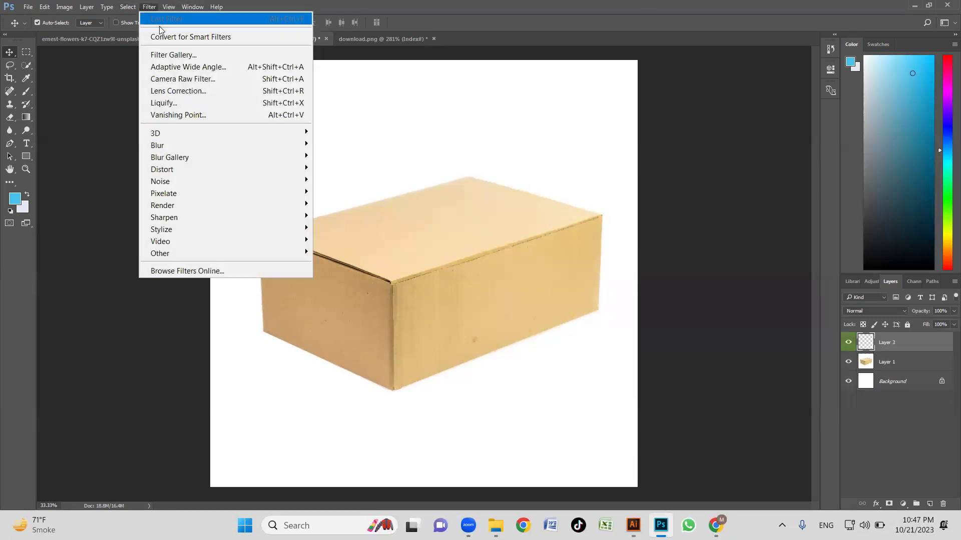
left_click(165, 114)
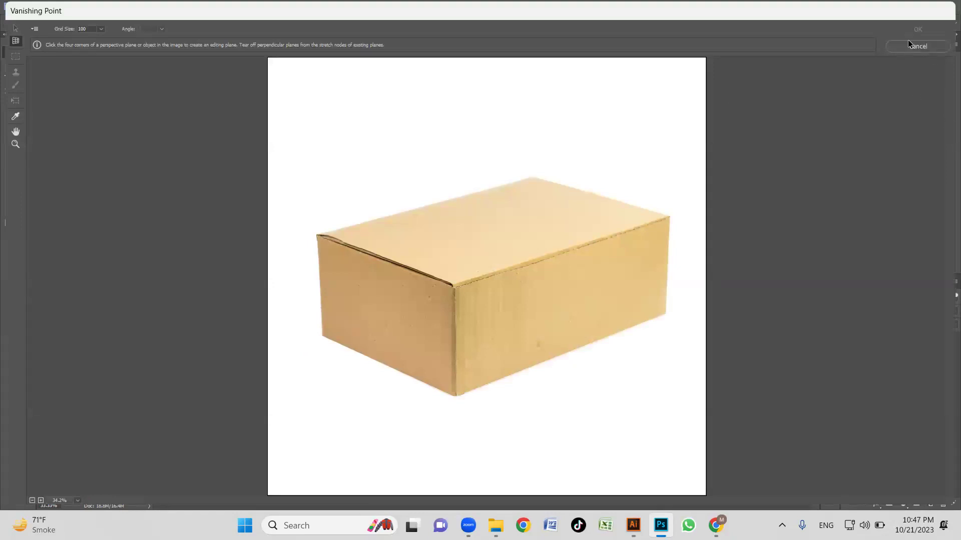
left_click(905, 43)
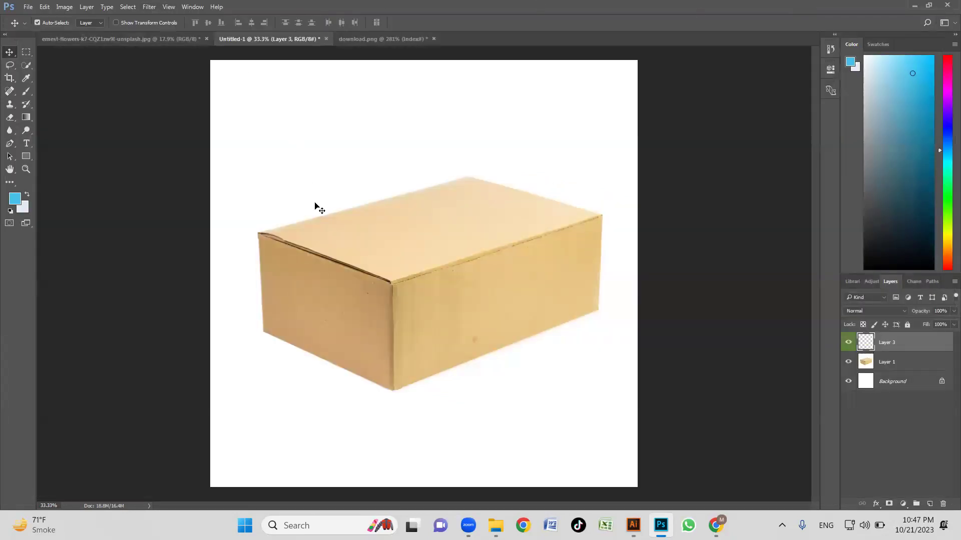
Use the Vanishing Point filter to define a perspective plane on the four corners of the box's top face.
left_click(148, 7)
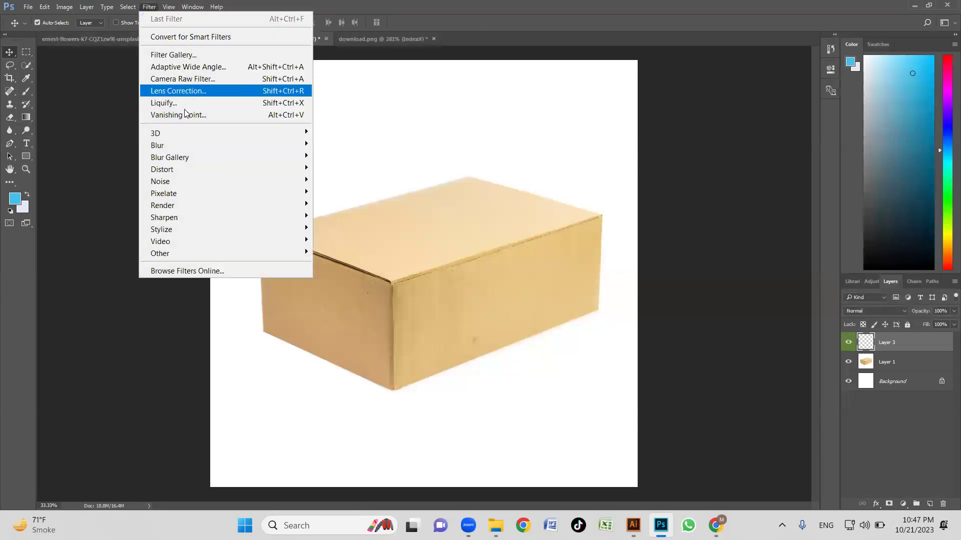
left_click(242, 122)
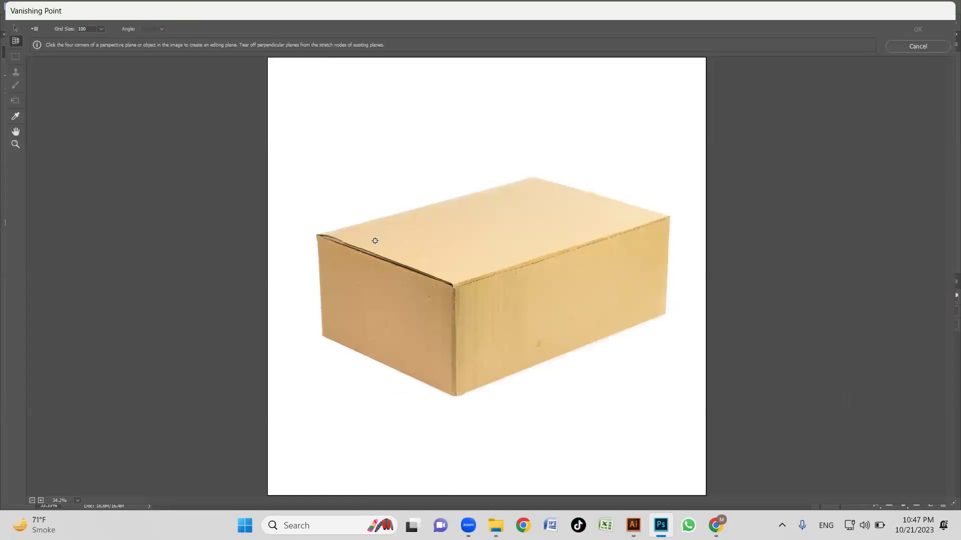
left_click(318, 236)
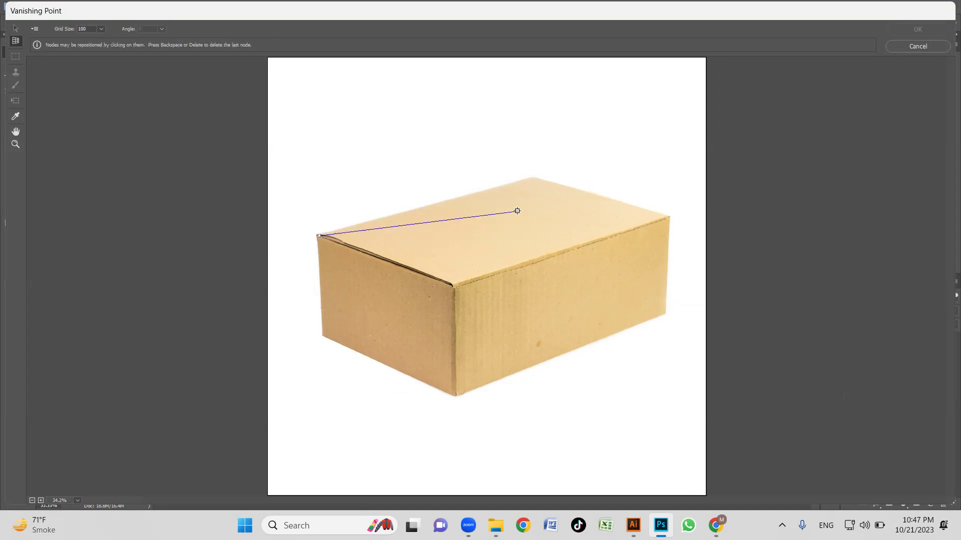
left_click(535, 177)
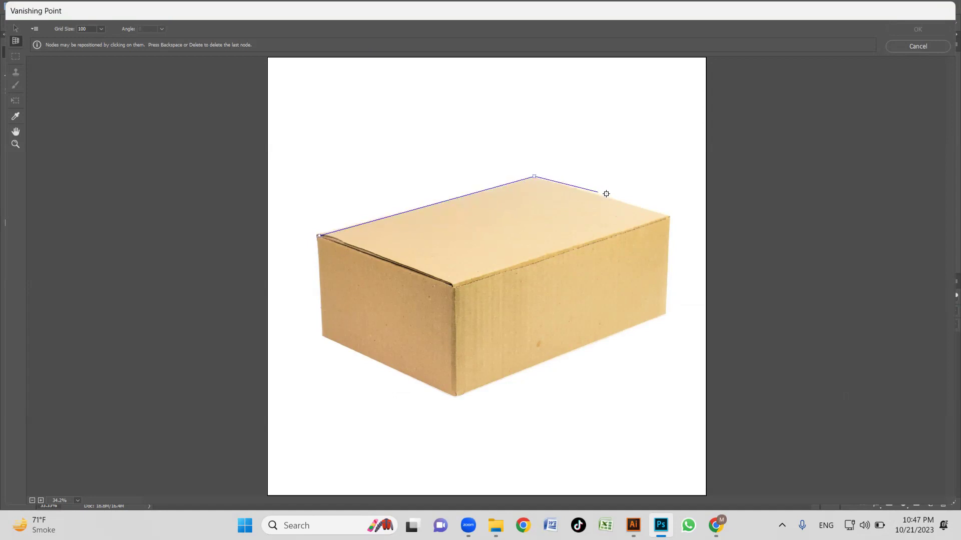
left_click(669, 216)
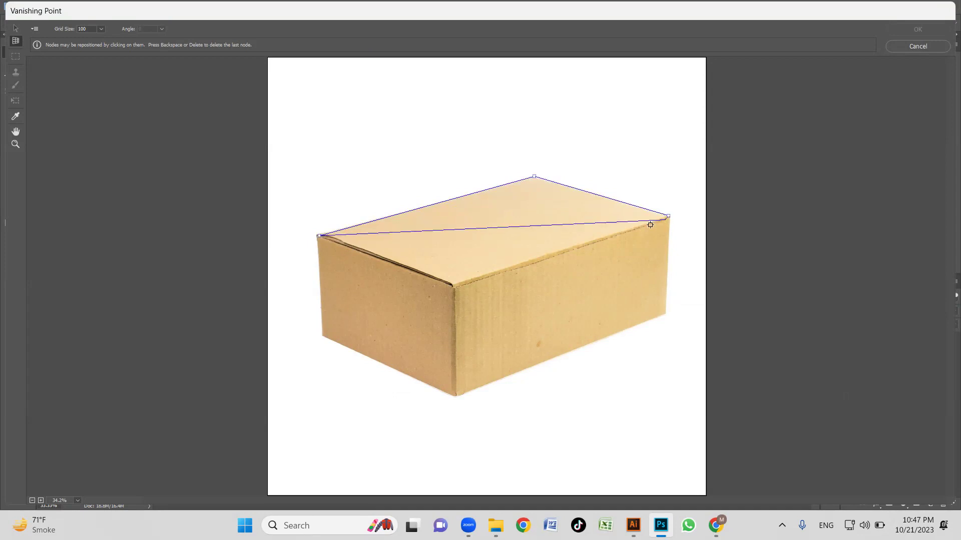
left_click(453, 284)
Paste the copied logo into Vanishing Point and move it onto the white area above the box.
key("alt")
key("m")
key("ctrl+v")
left_click_drag(291, 71, 373, 136)
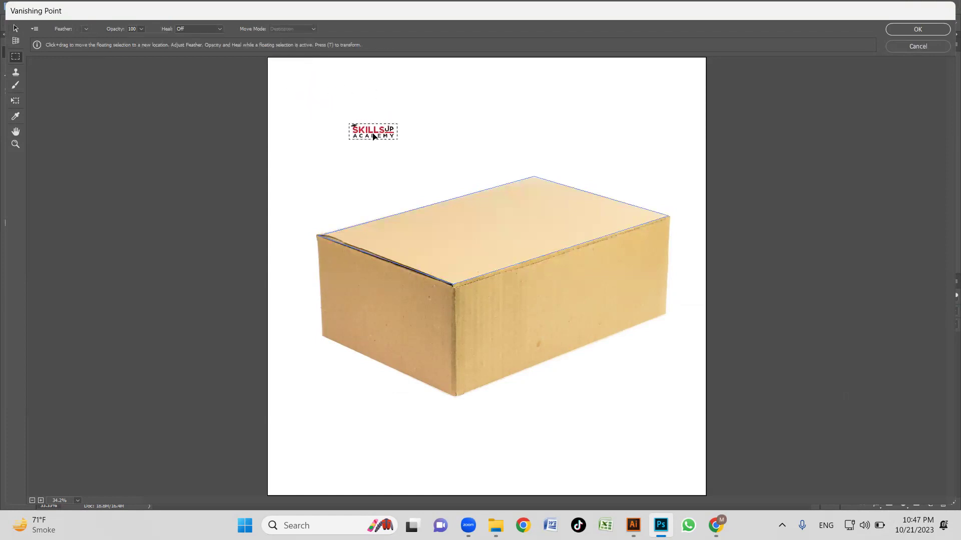
Enlarge the pasted logo, place it in perspective on the box's top face and apply the Vanishing Point filter.
key("alt")
key("t")
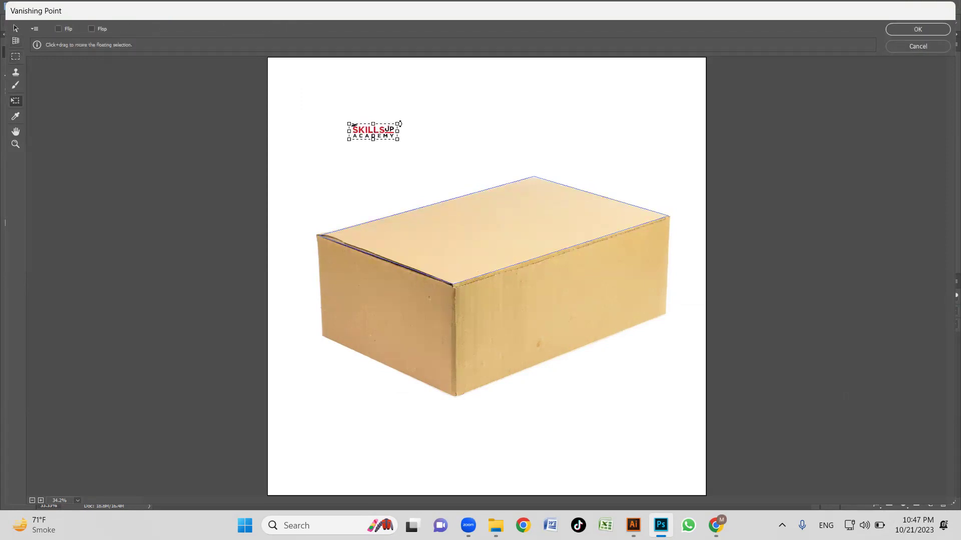
left_click_drag(396, 122, 433, 103)
left_click_drag(375, 134, 499, 226)
left_click(929, 27)
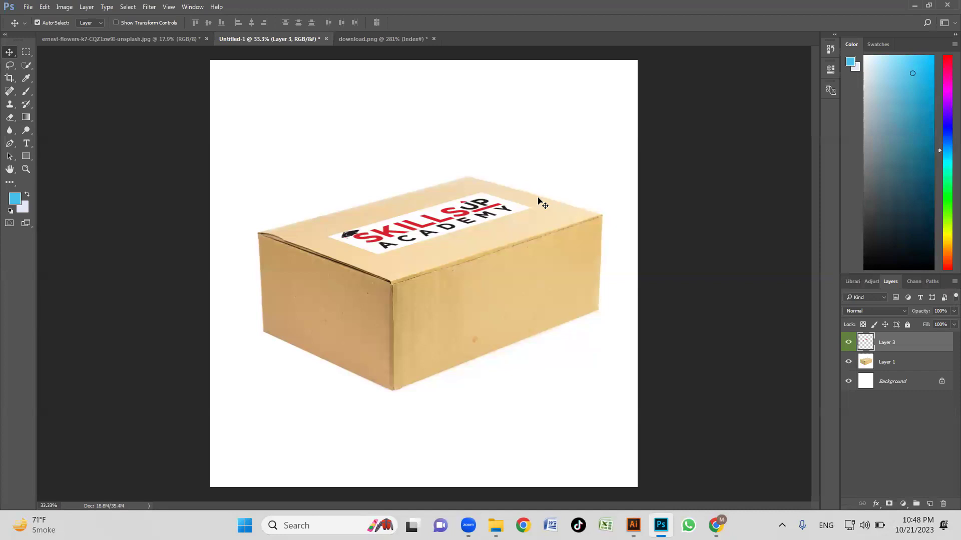
Clear the selection around the logo in download.png and shift the logo slightly within its canvas.
left_click(400, 40)
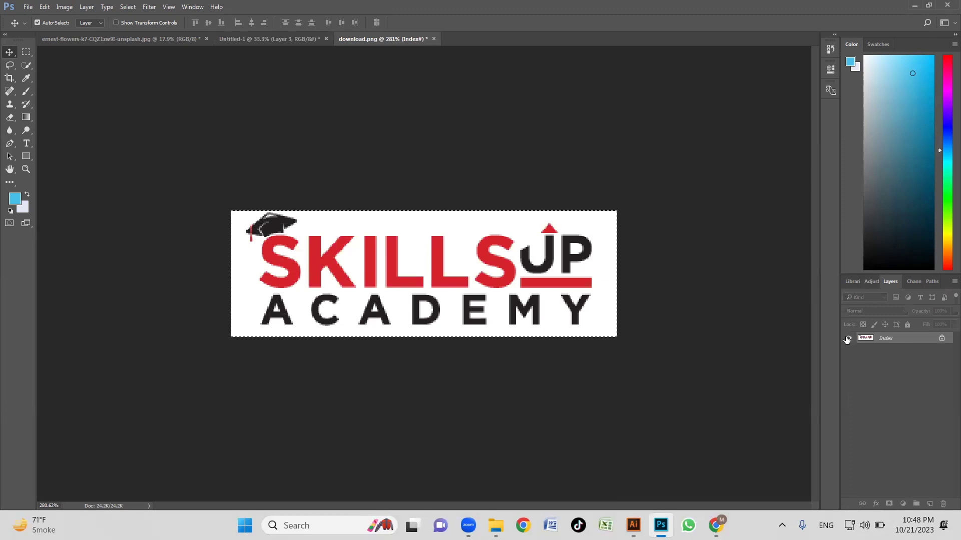
key("ctrl+d")
key("ctrl")
mouse_move(546, 249)
left_mouse_down()
mouse_move(548, 278)
mouse_move(536, 254)
mouse_move(529, 271)
mouse_move(546, 261)
left_mouse_up()
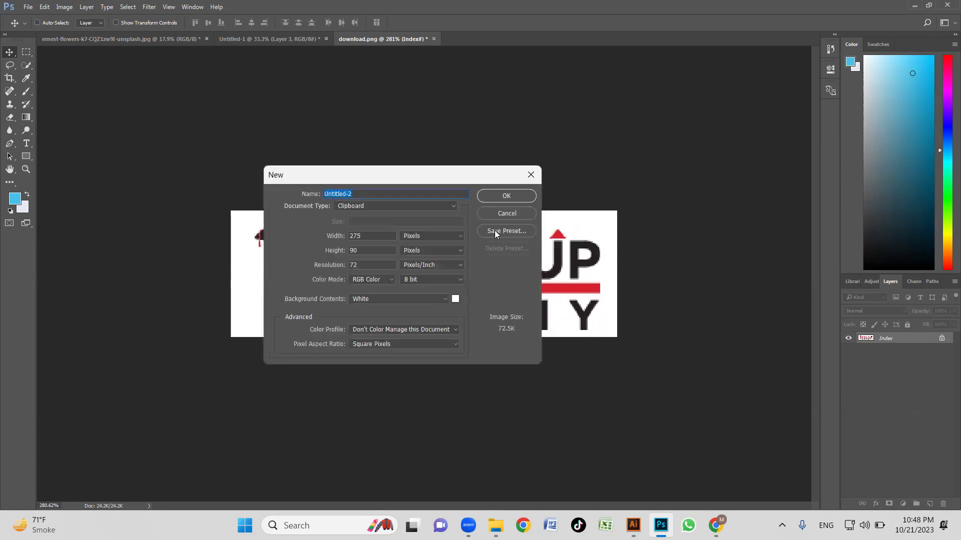
Try to move the logo from download.png into a new 275 × 90 px transparent document, and close that document.
left_click(435, 298)
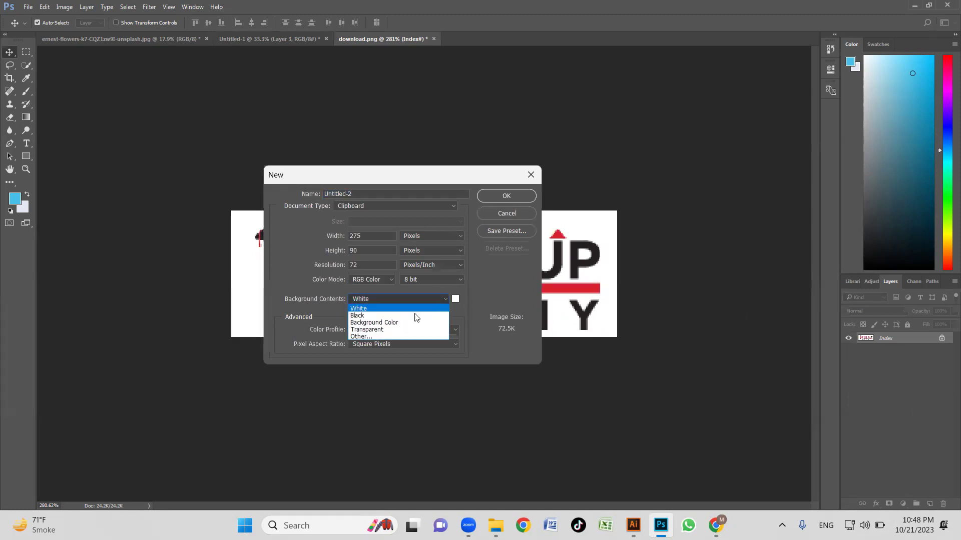
left_click(375, 330)
left_click(529, 199)
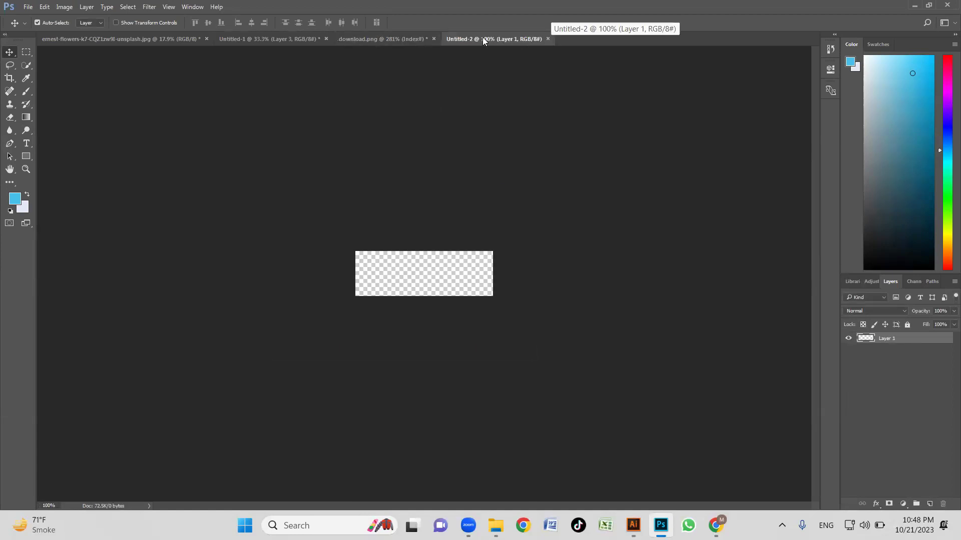
left_click(430, 38)
left_click_drag(438, 296, 469, 291)
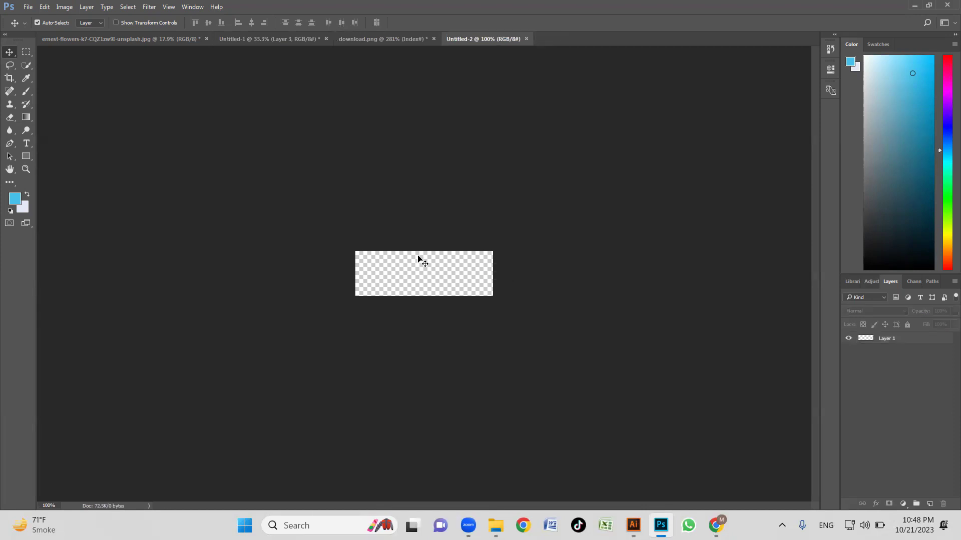
left_click(527, 39)
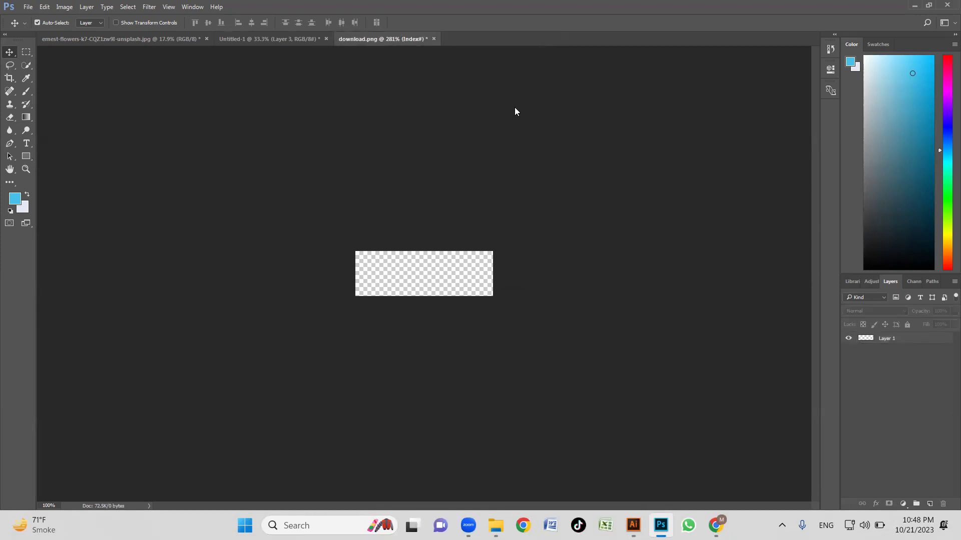
Create a new 1080 × 1080 px document at 72 pixels/inch with transparent background contents.
key("ctrl+n")
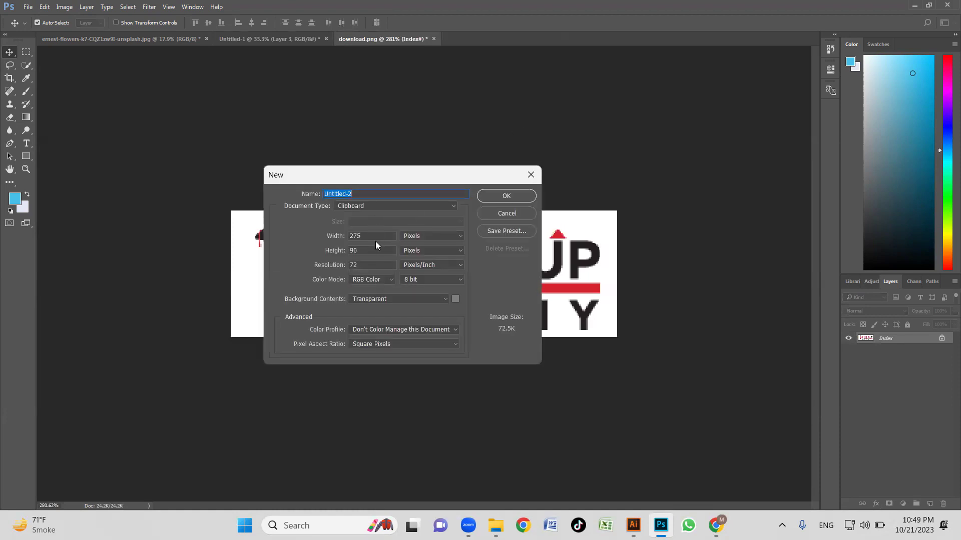
left_click_drag(377, 238, 342, 236)
type("108")
left_click_drag(377, 250, 286, 250)
type("1080")
left_click(520, 194)
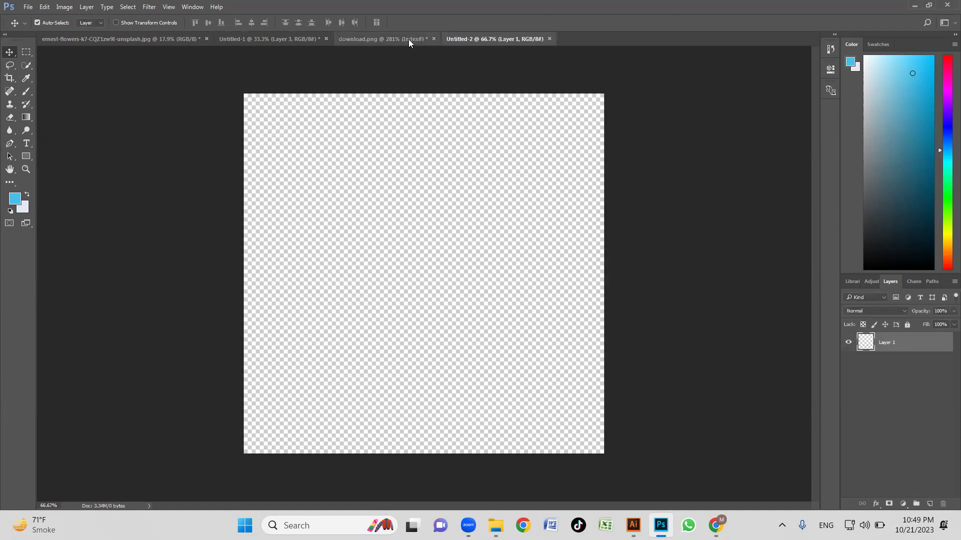
Move the logo from download.png into the new 1080 × 1080 px document.
left_click(409, 39)
left_click_drag(431, 300, 450, 275)
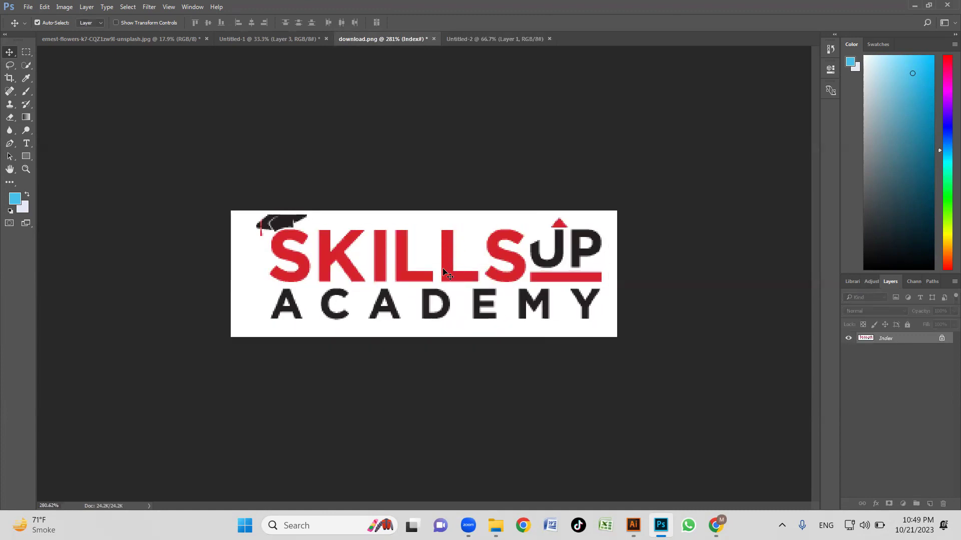